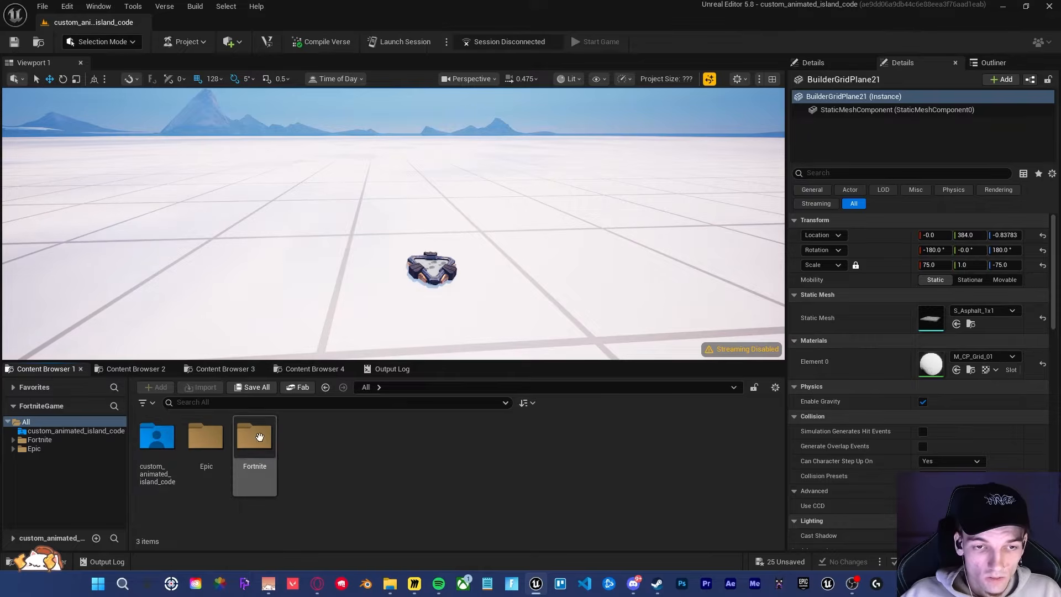
Step: Create a folder named UI inside the custom_animated_island_code project folder
double_click(157, 437)
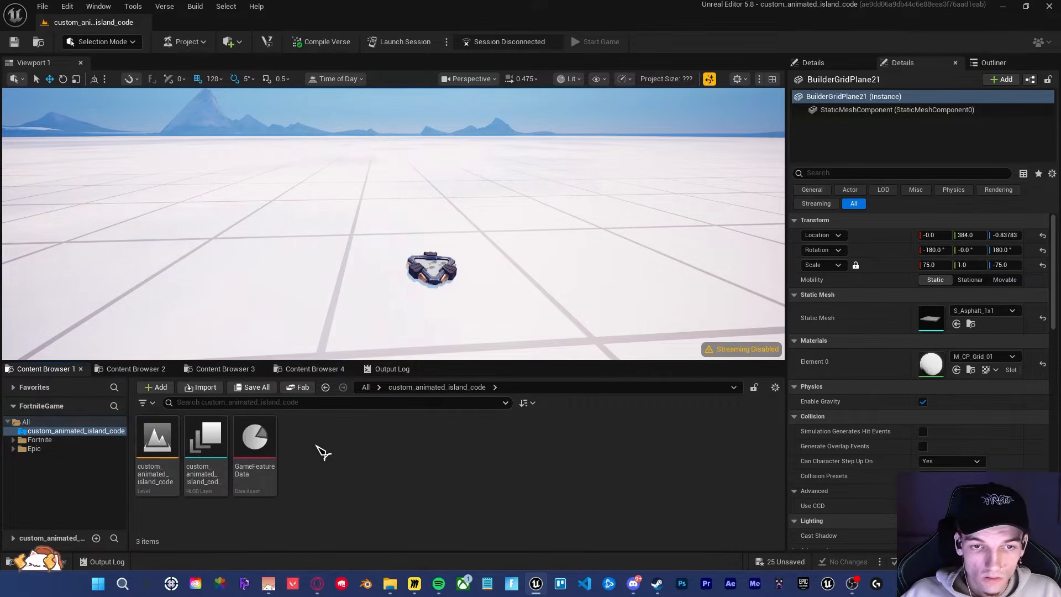
right_click(323, 453)
left_click(368, 129)
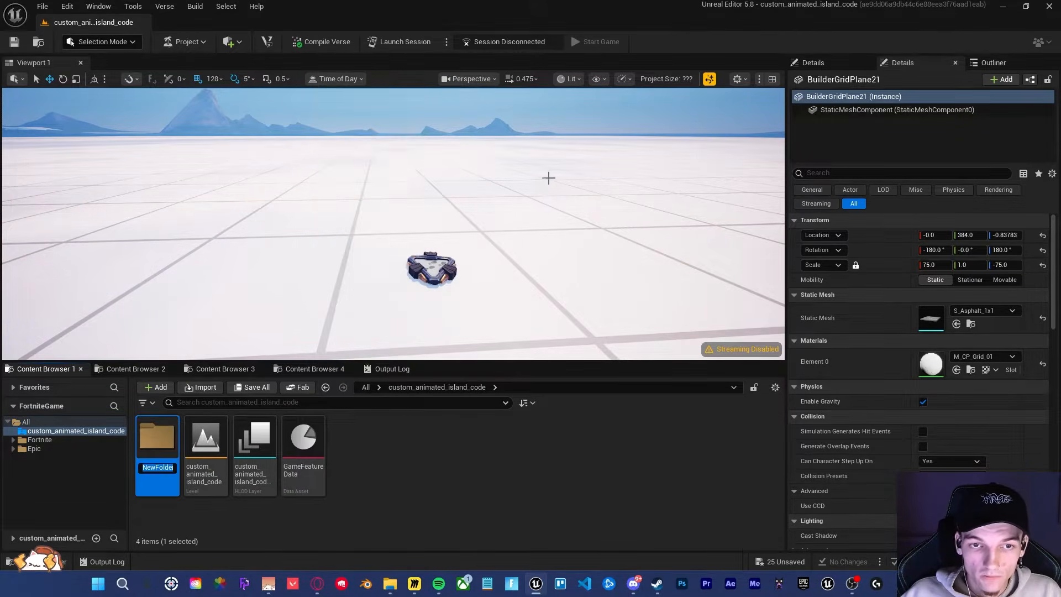
type("UI")
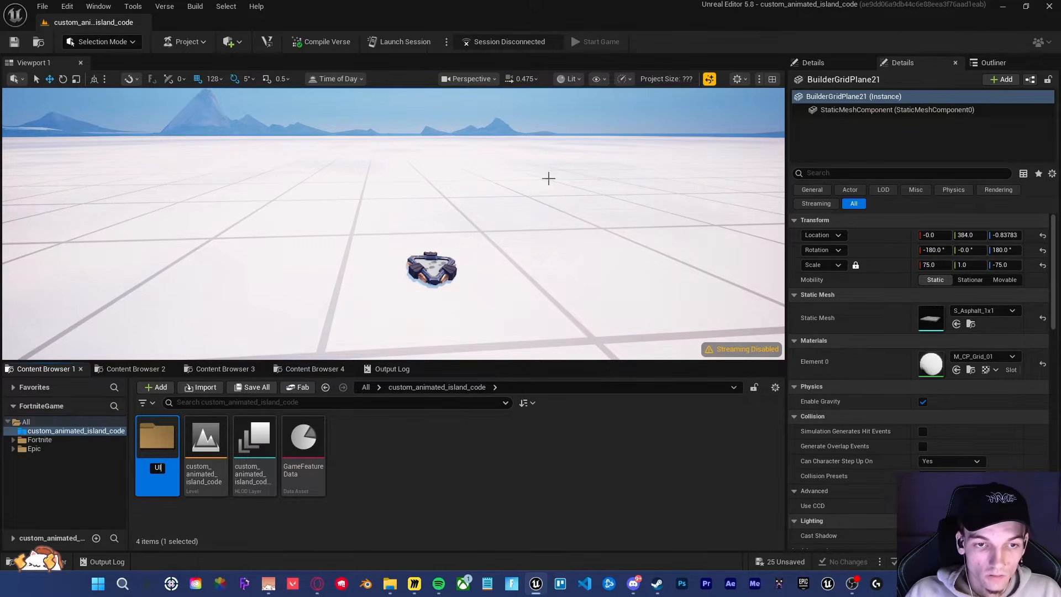
Step: Create a subfolder named Textures inside the UI folder
double_click(156, 436)
right_click(243, 446)
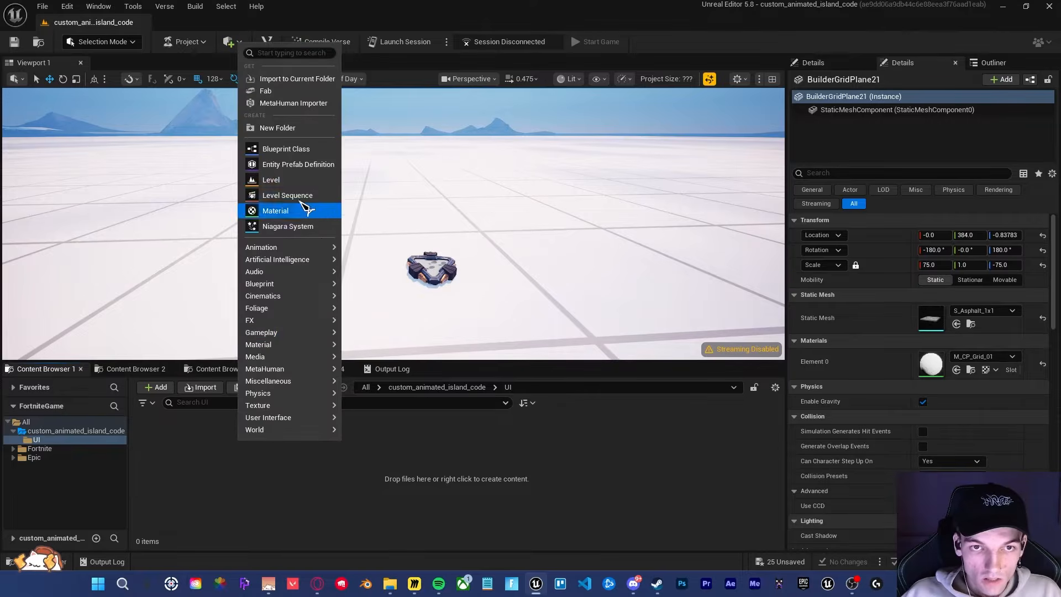
left_click(308, 208)
type("Textures")
key("Return")
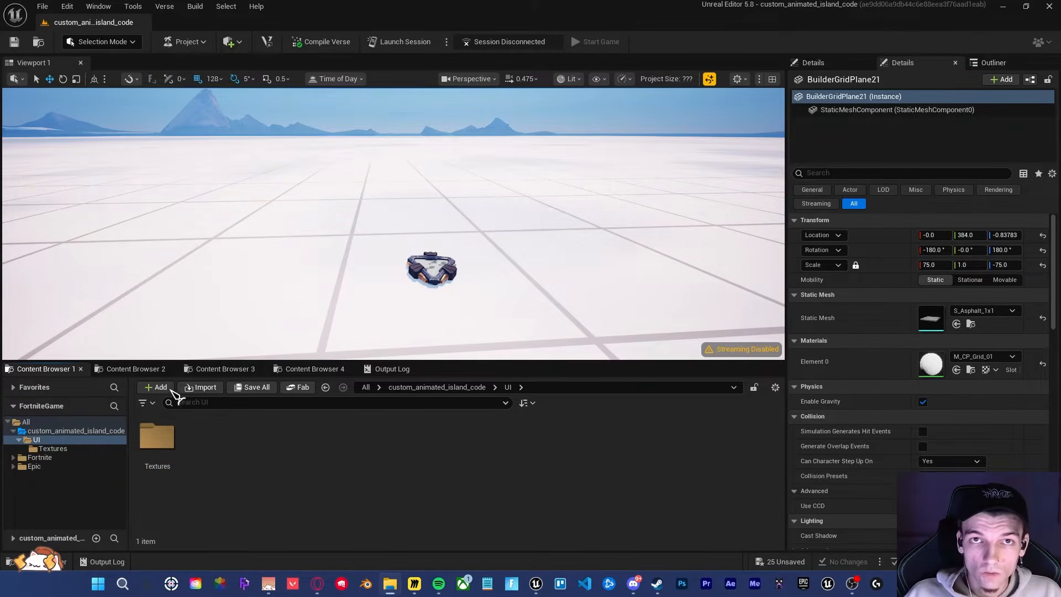
Step: Import the T_Icon_Heart, T_Icon_Like, T_Island_Code and T_Island_Title textures into the Textures folder
double_click(157, 446)
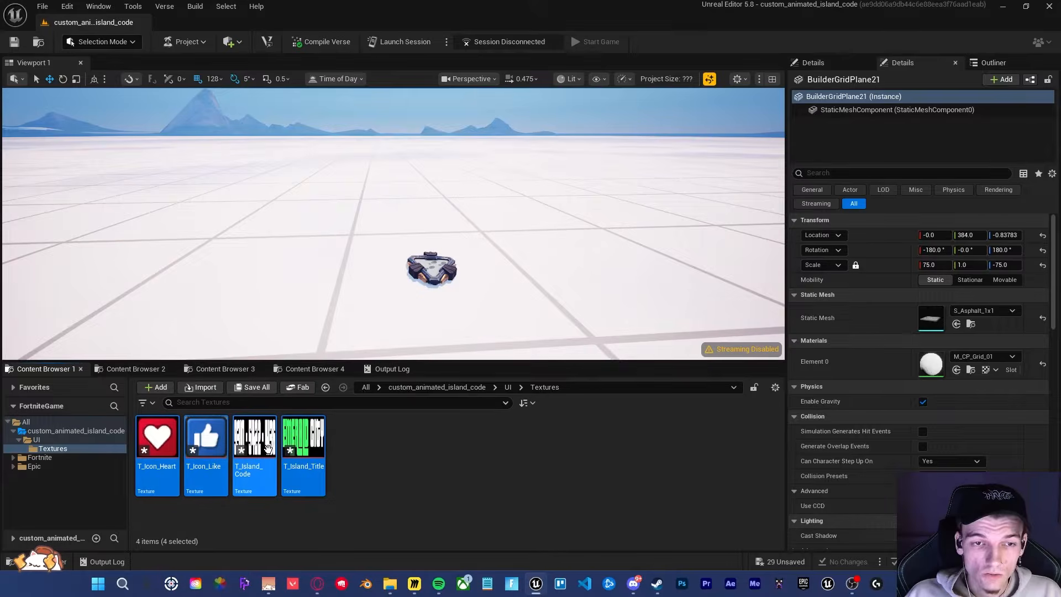
mouse_move(254, 448)
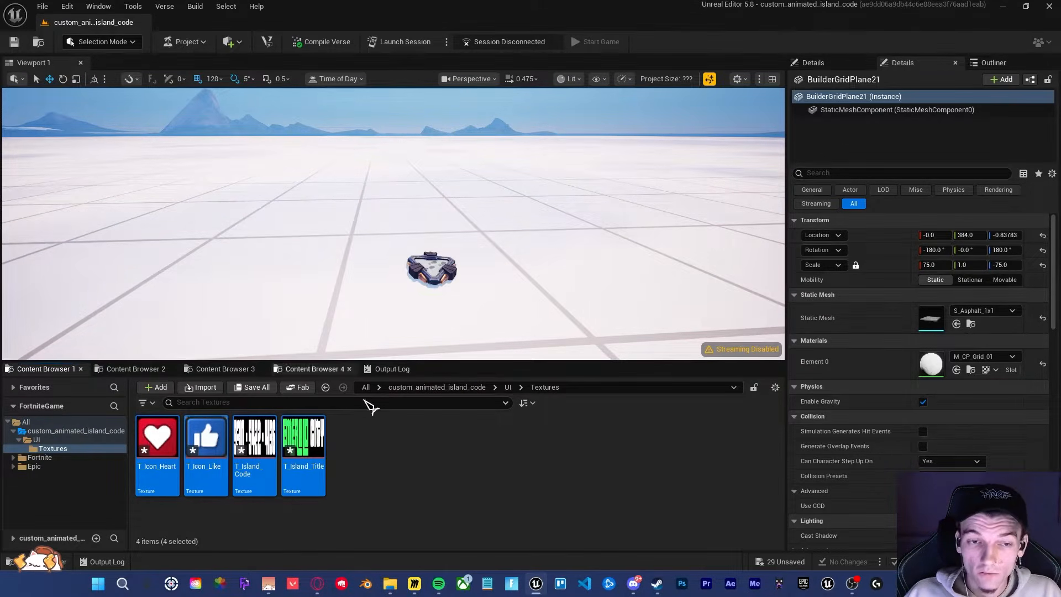
mouse_move(298, 462)
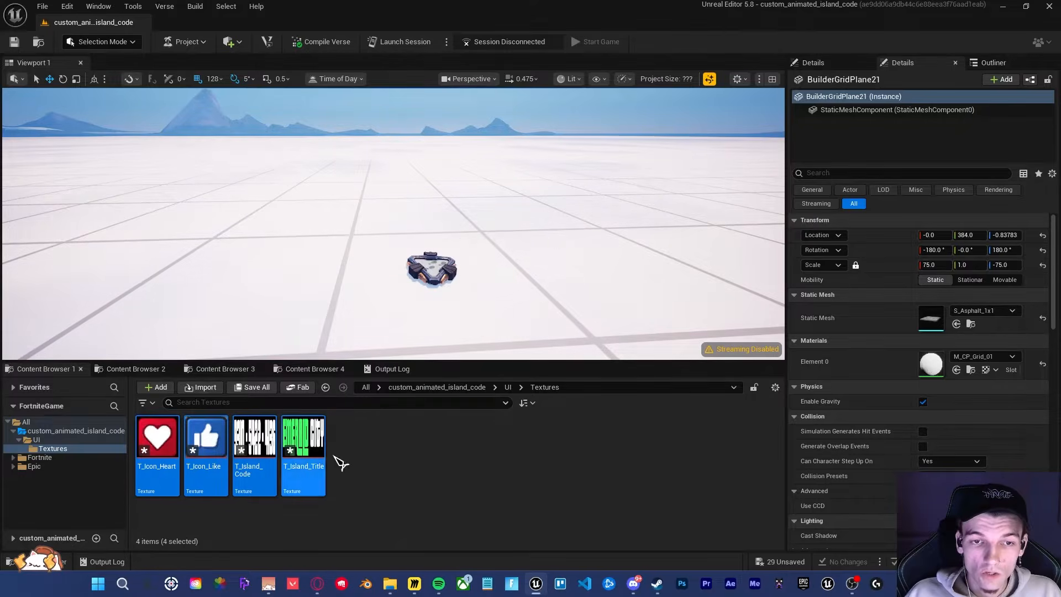
Step: Bulk edit the four imported textures in the Property Matrix, setting their Texture Group to UI
right_click(301, 437)
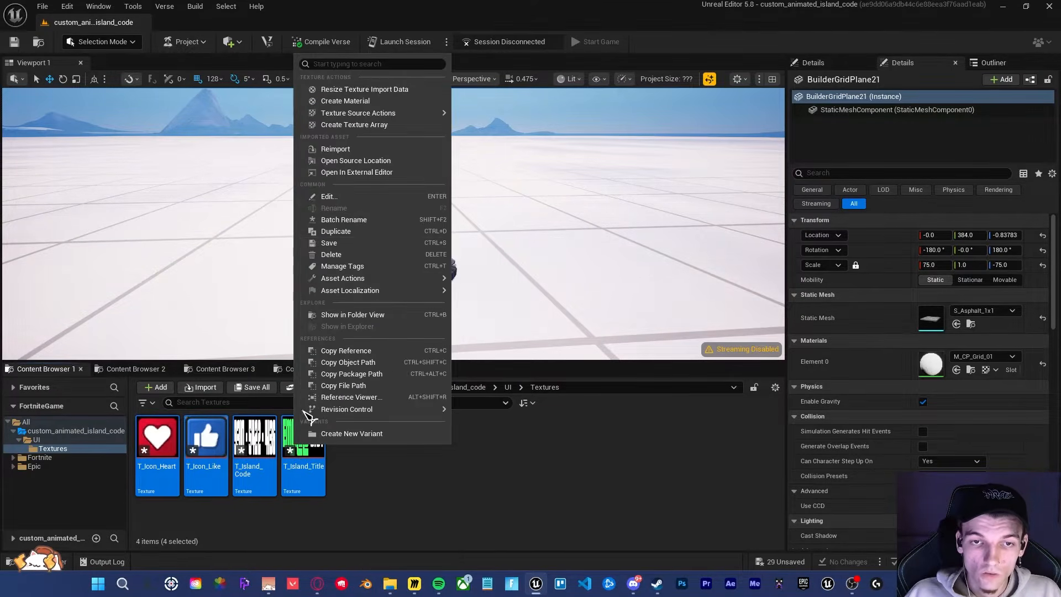
mouse_move(338, 279)
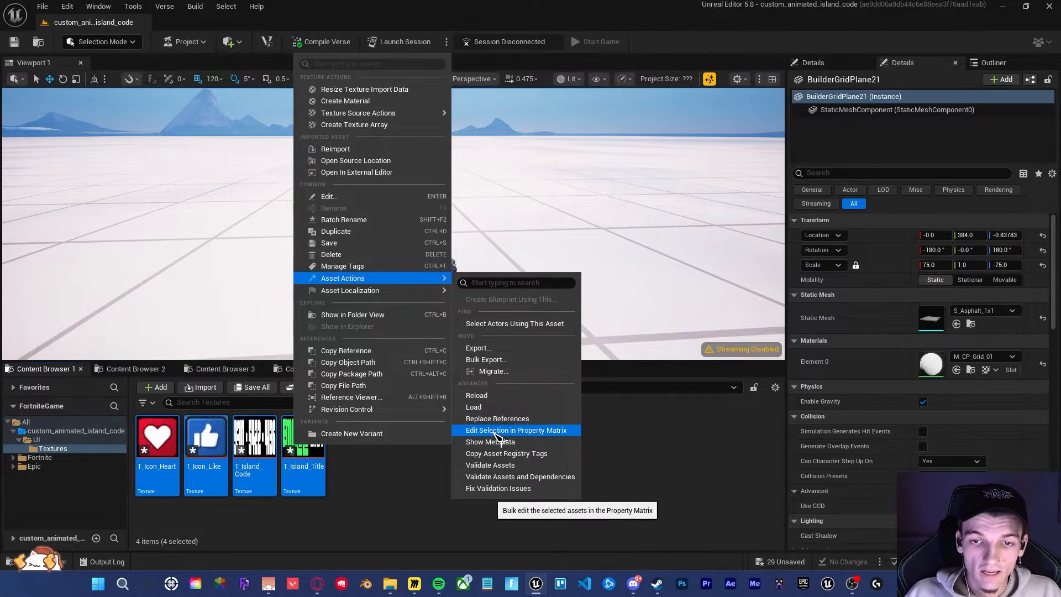
left_click(498, 430)
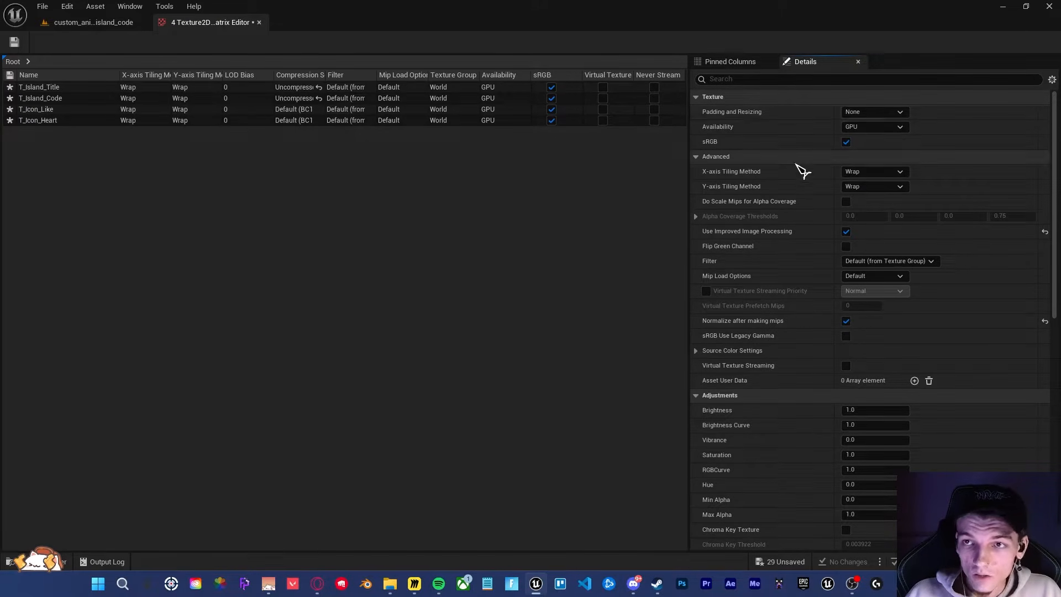
scroll(801, 170, "down", 6)
scroll(805, 239, "down", 5)
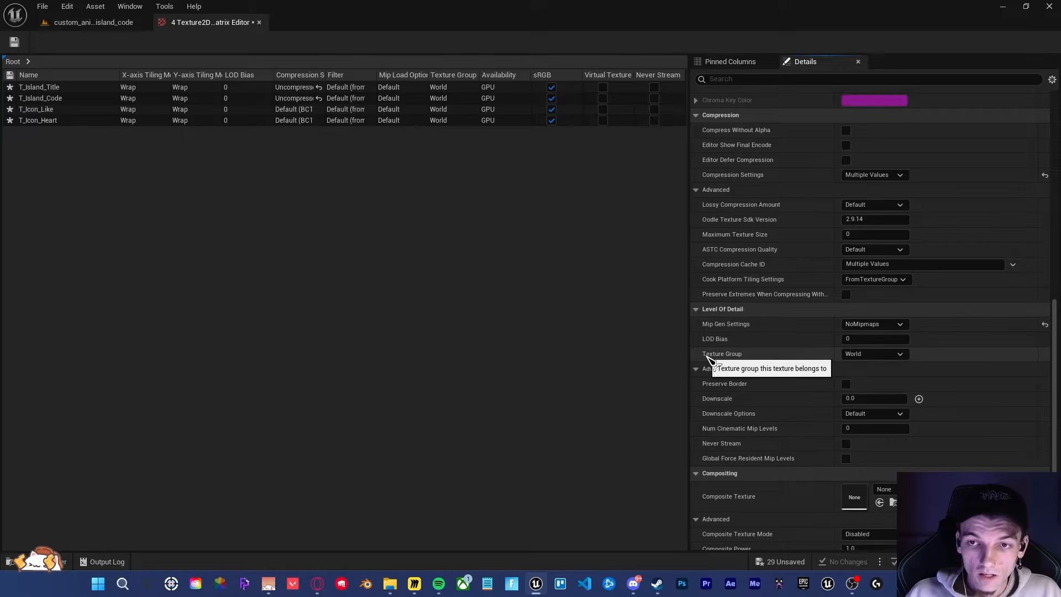
left_click(850, 355)
left_click(849, 284)
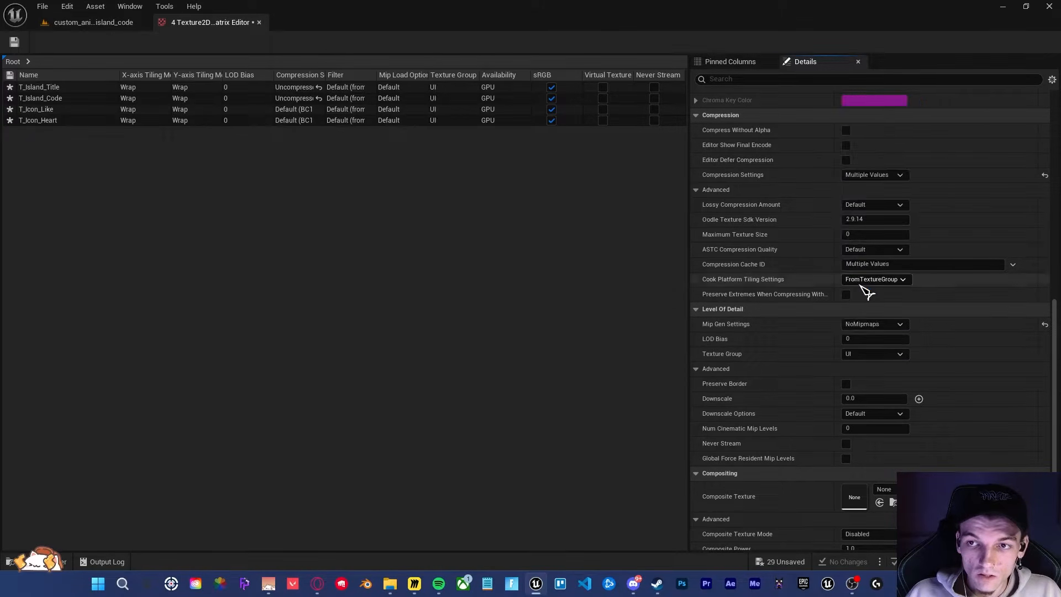
left_click(258, 22)
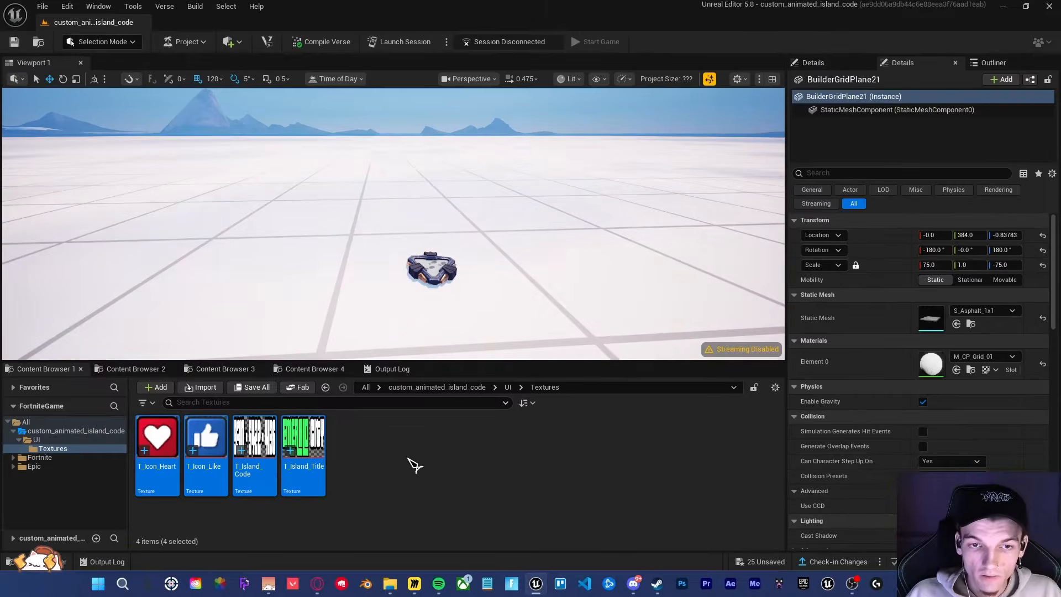
Step: Create a User Widget blueprint named WBP_Custom_Island_Code in the UI folder and open it for editing
left_click(508, 387)
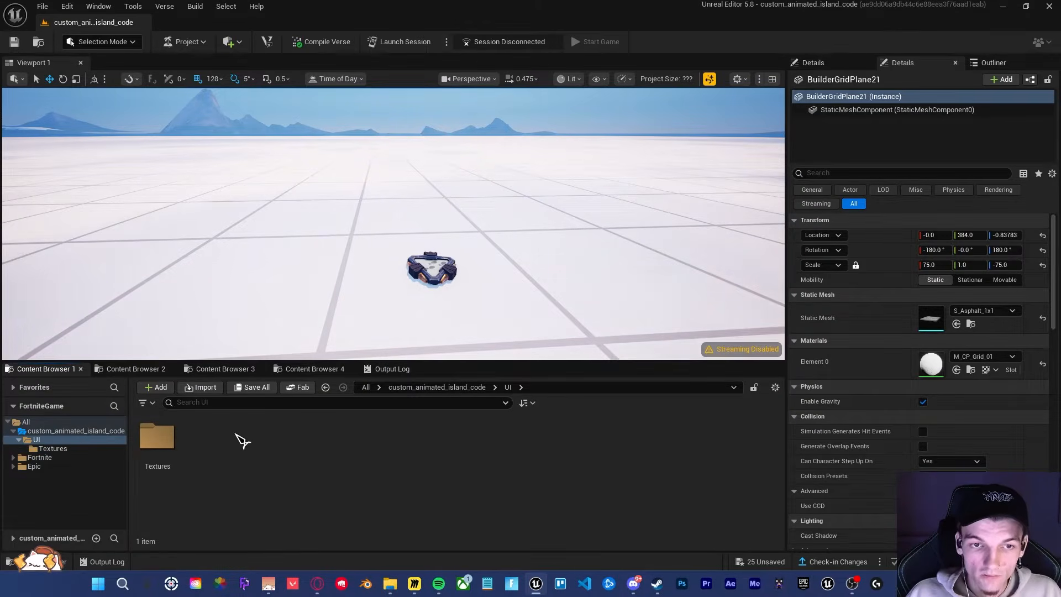
right_click(237, 436)
mouse_move(294, 410)
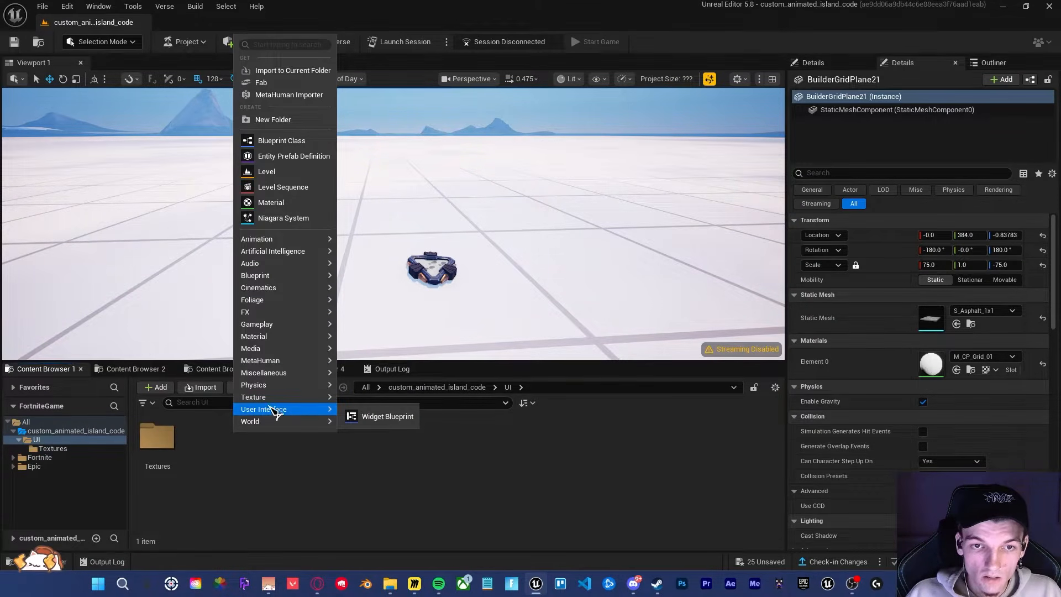
left_click(385, 419)
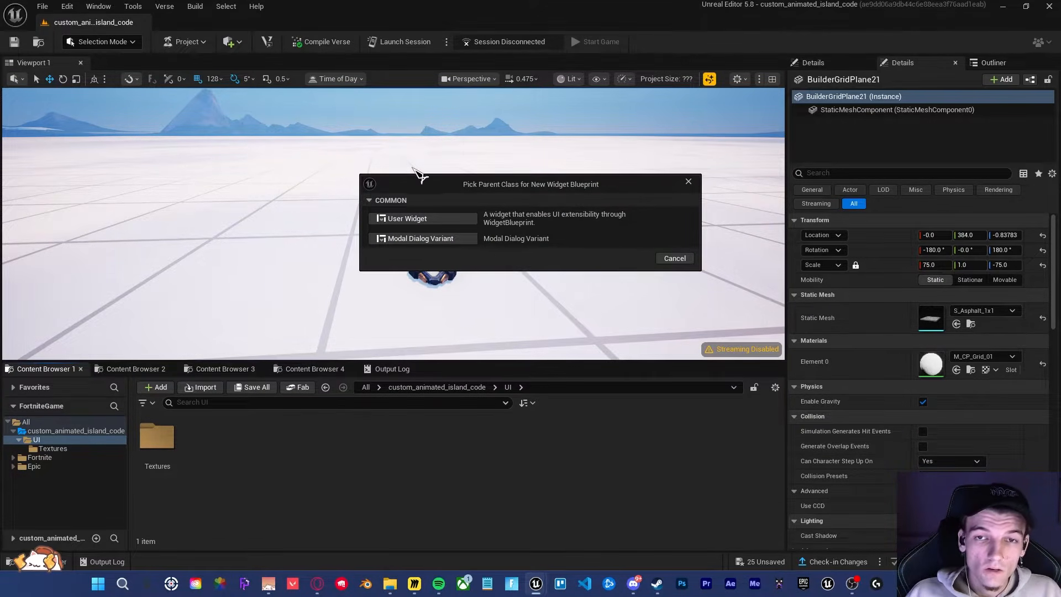
left_click(403, 221)
type("WBP_C")
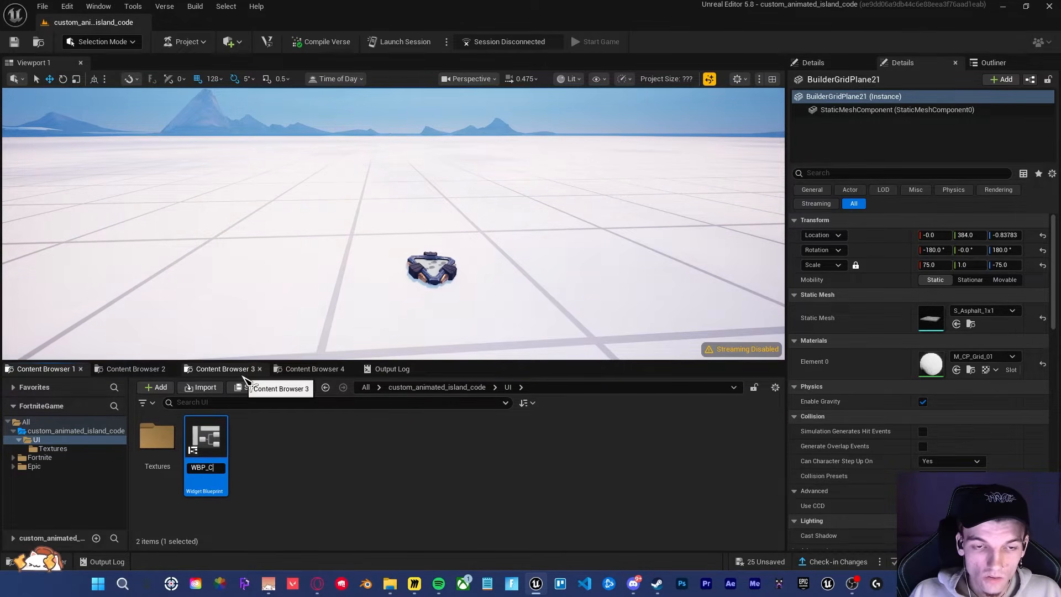
type("od")
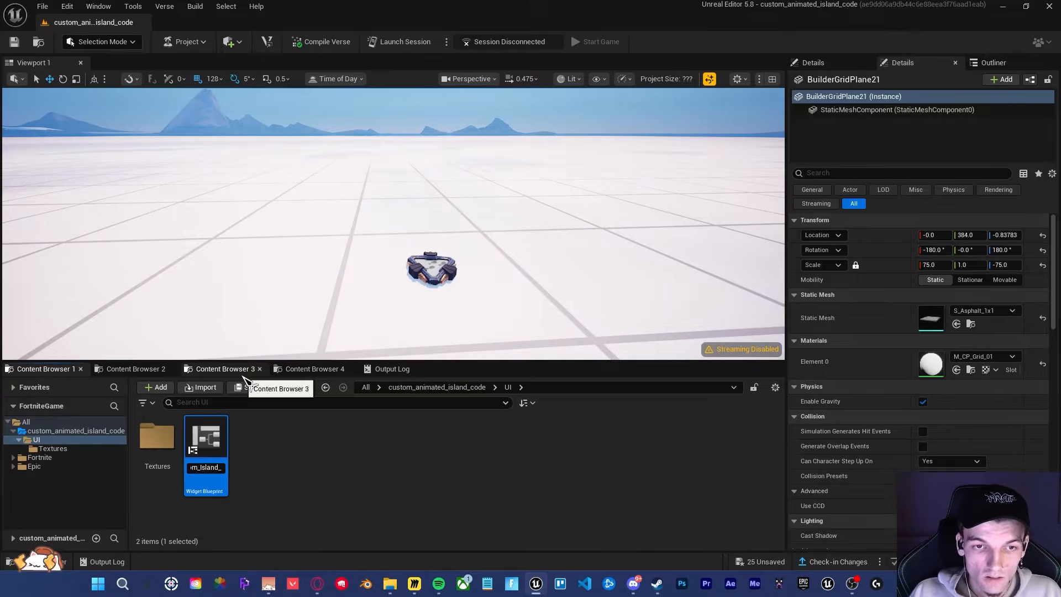
type("e")
key("Return")
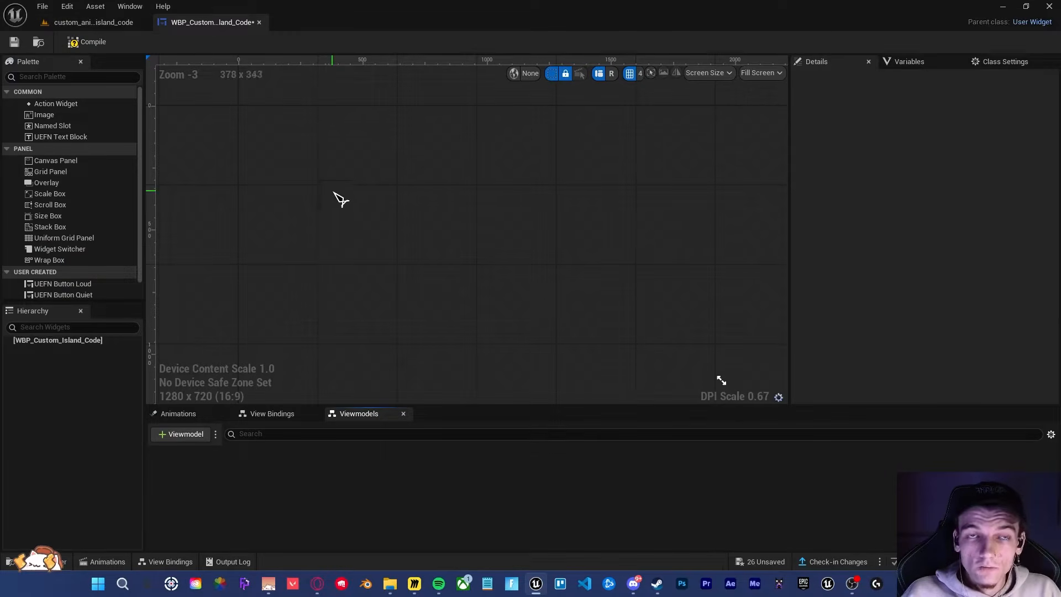
Step: Add a Canvas Panel as the widget's root and resize the design preview to 1920 x 1080
left_click_drag(55, 162, 416, 211)
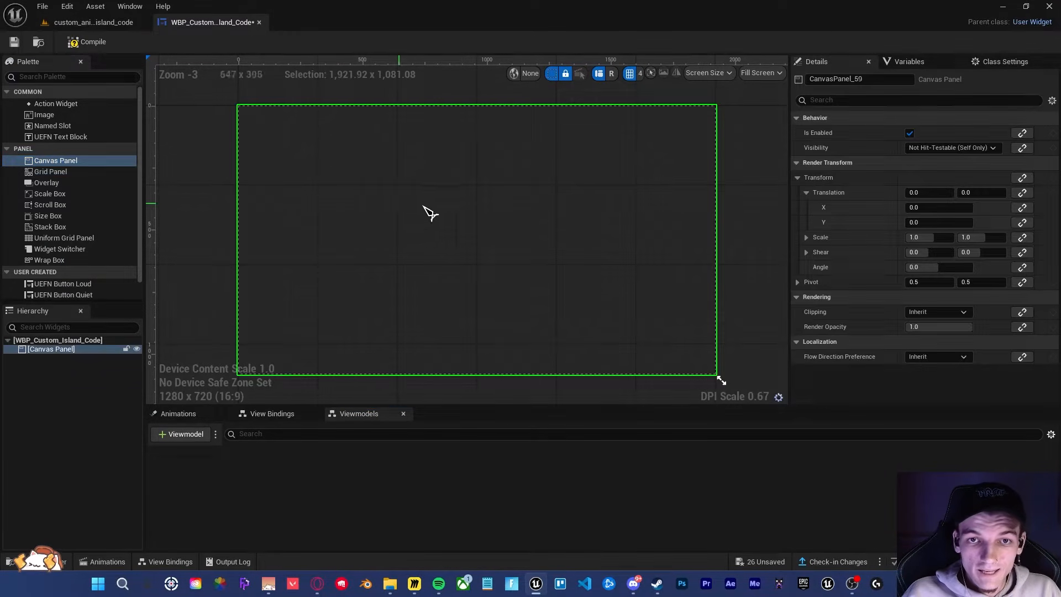
scroll(509, 265, "down", 3)
left_click_drag(464, 248, 553, 297)
right_click_drag(366, 160, 400, 197)
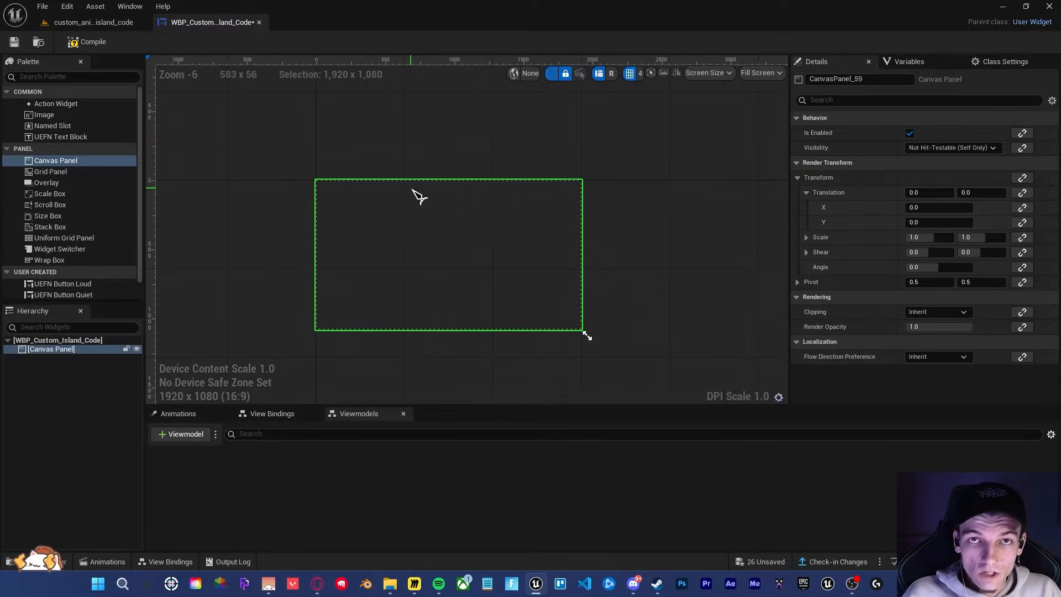
scroll(394, 259, "up", 1)
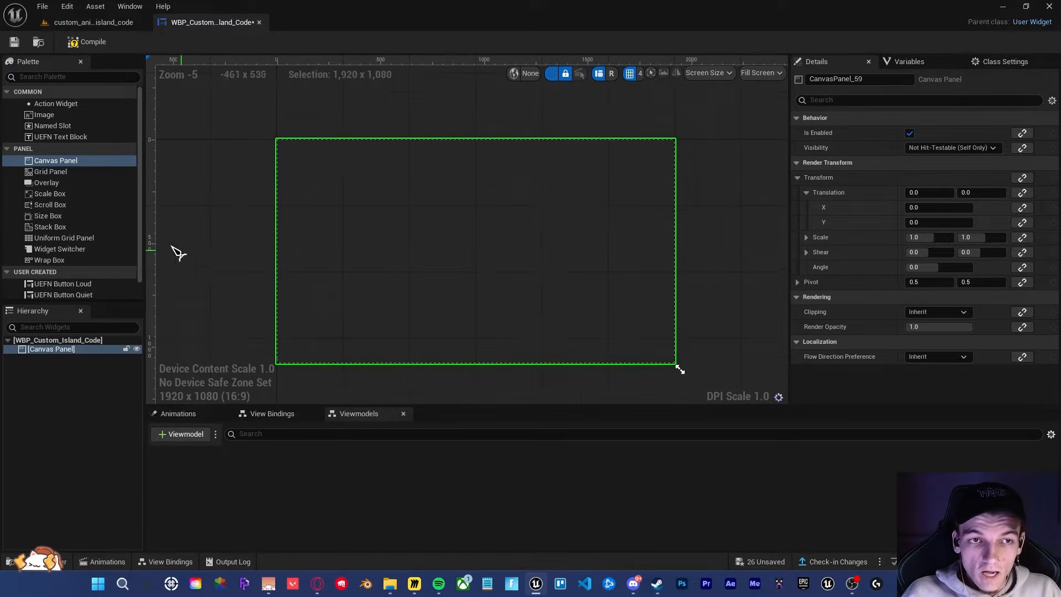
Step: Add an Image to the Canvas Panel, anchor it to the canvas's top centre and reset its Position X to 0
left_click(49, 116)
left_click_drag(49, 119, 66, 353)
left_click(933, 133)
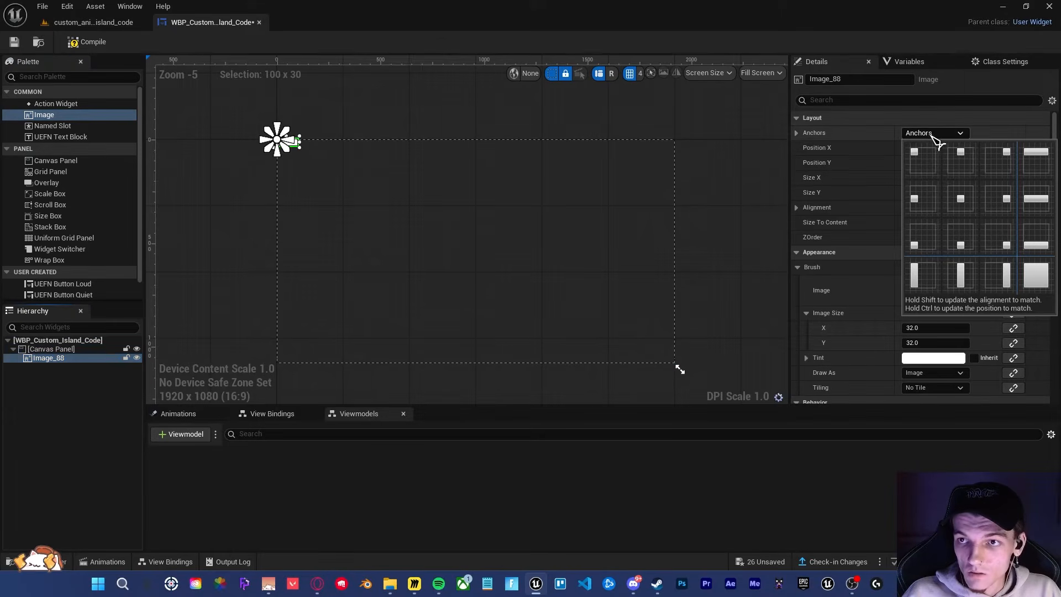
left_click(954, 160)
right_click_drag(510, 141, 499, 230)
scroll(504, 216, "up", 3)
right_click_drag(578, 183, 660, 155)
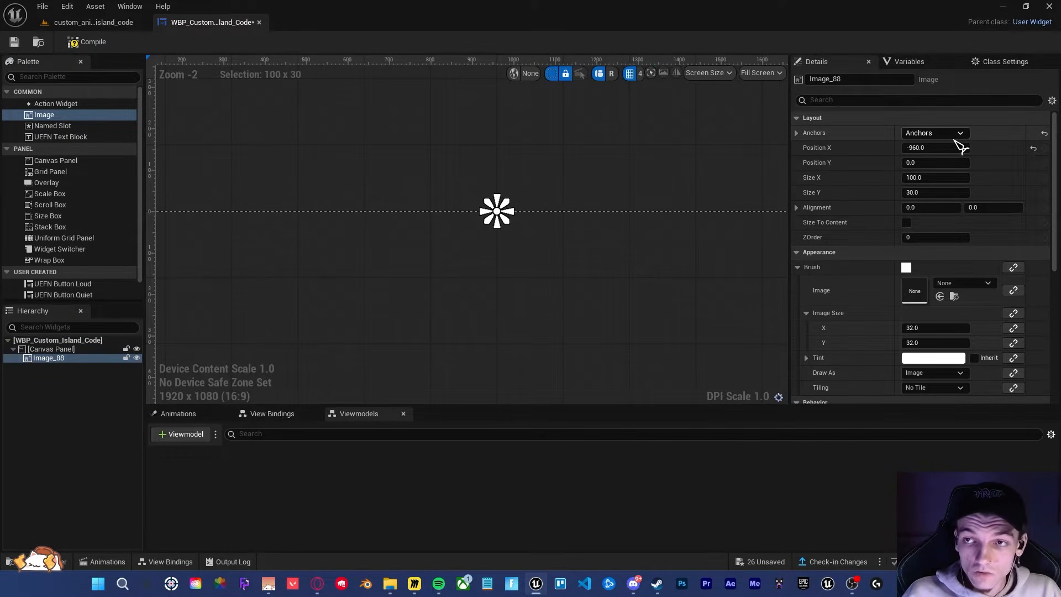
left_click(1034, 148)
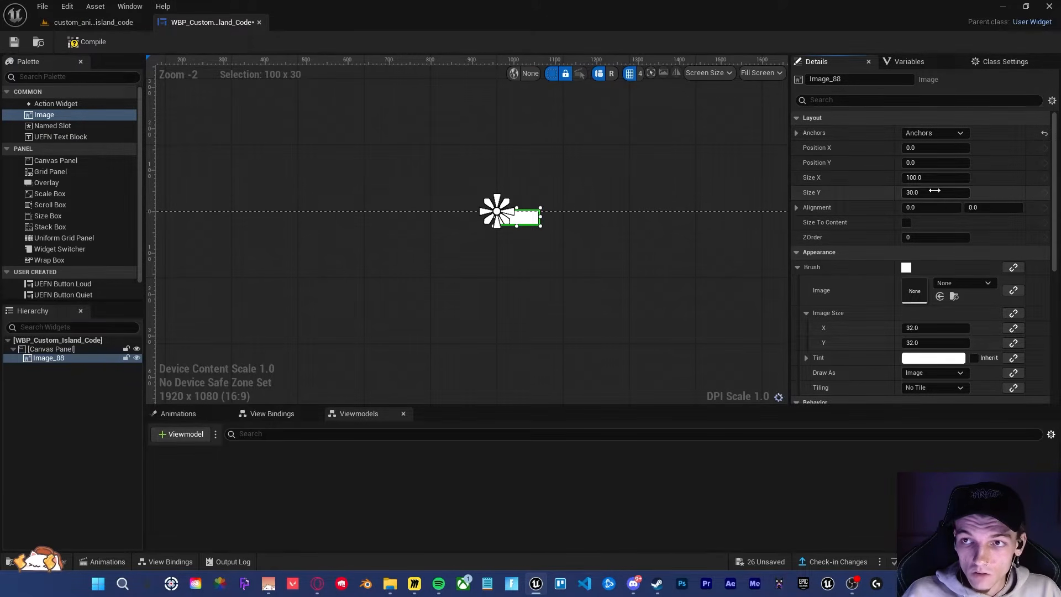
Step: Set the image's horizontal alignment to 0.5 and enable Size To Content
left_click(936, 212)
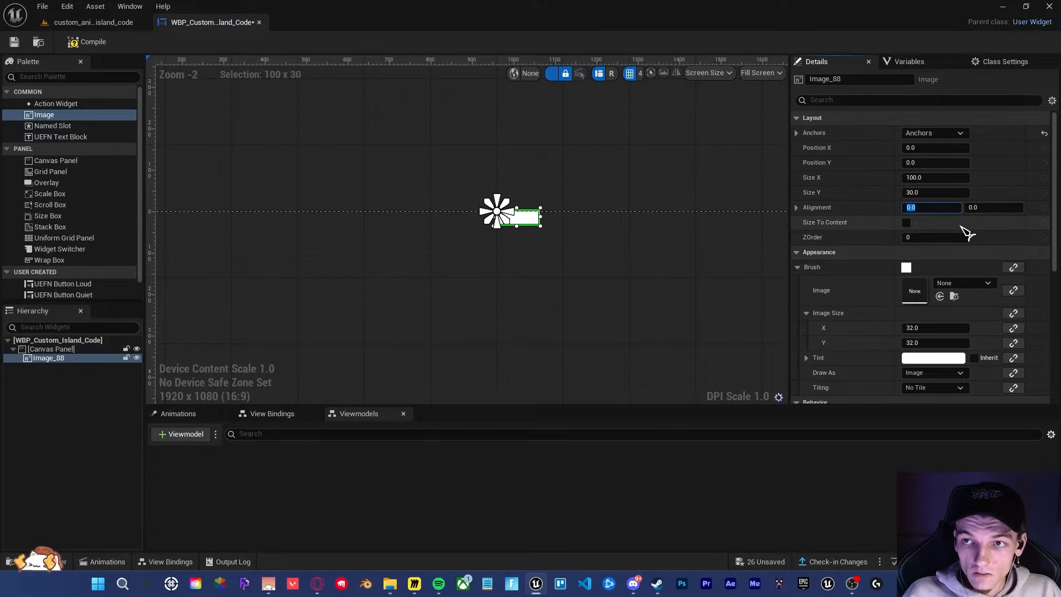
type("0.5")
key("Return")
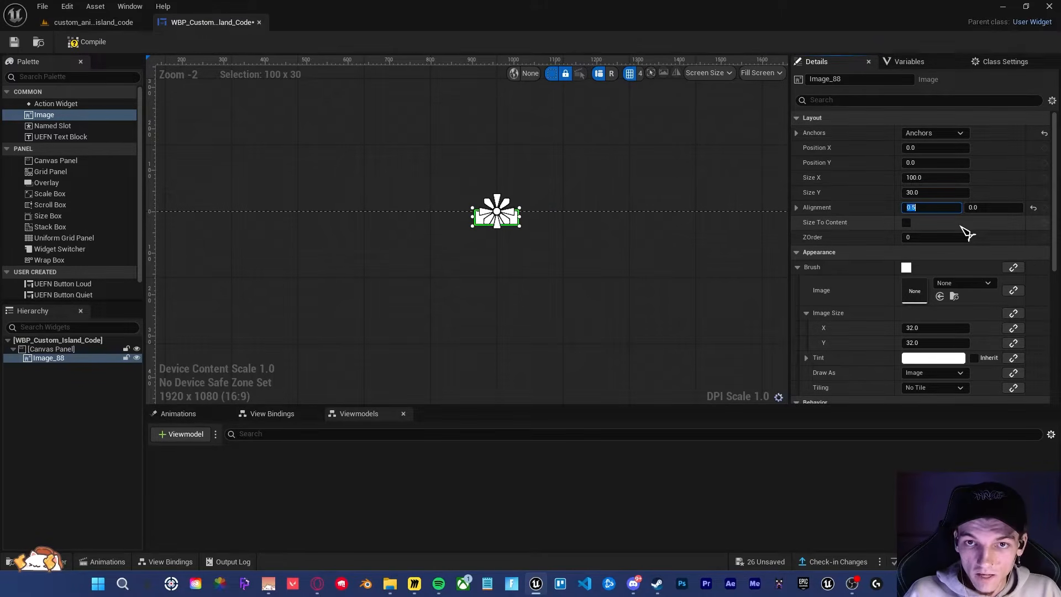
left_click(907, 222)
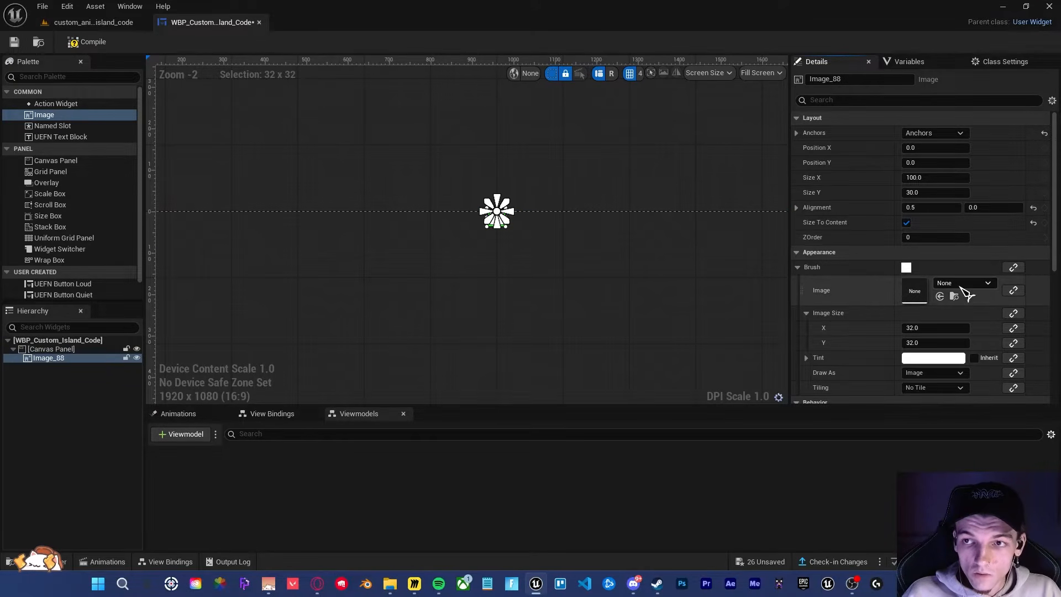
Step: Assign the T_Island_Title texture from the Textures folder to the image's brush
left_click(83, 23)
double_click(157, 437)
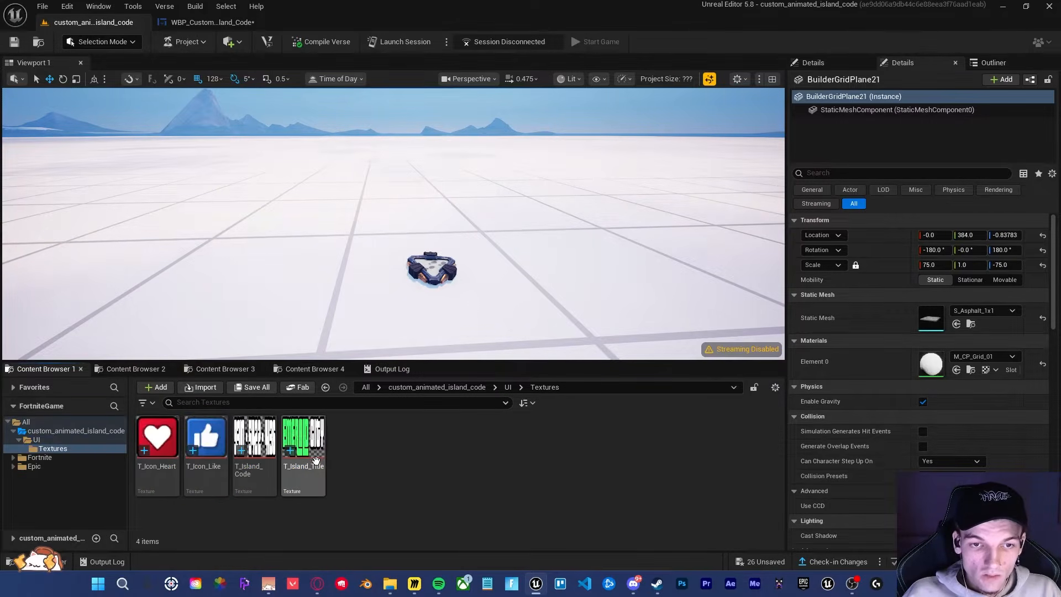
left_click_drag(307, 440, 288, 406)
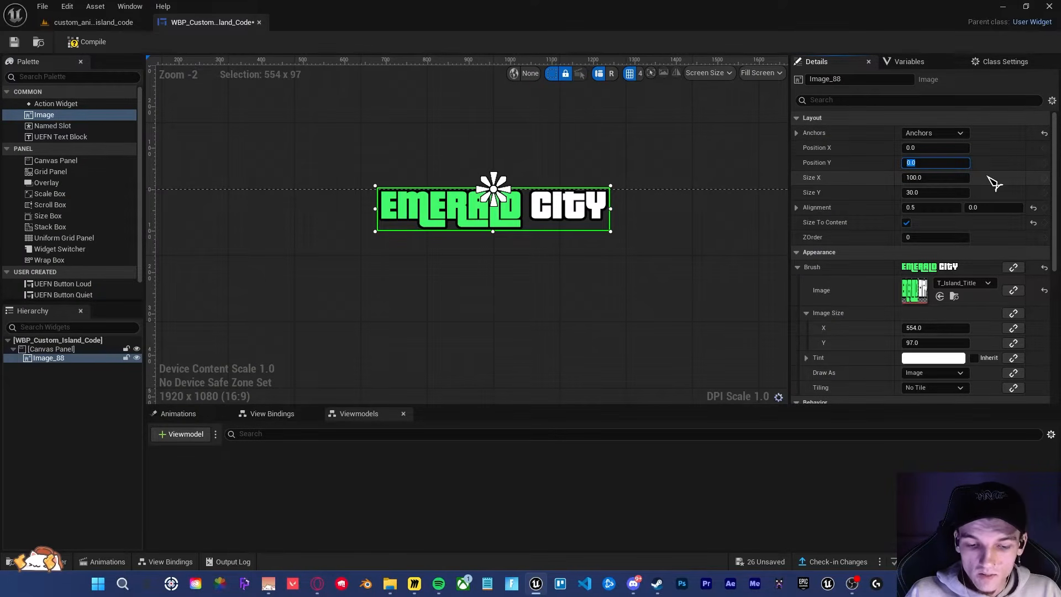
Step: Try Position Y values of 25 and 30 for the title image and settle on 20
key("Return")
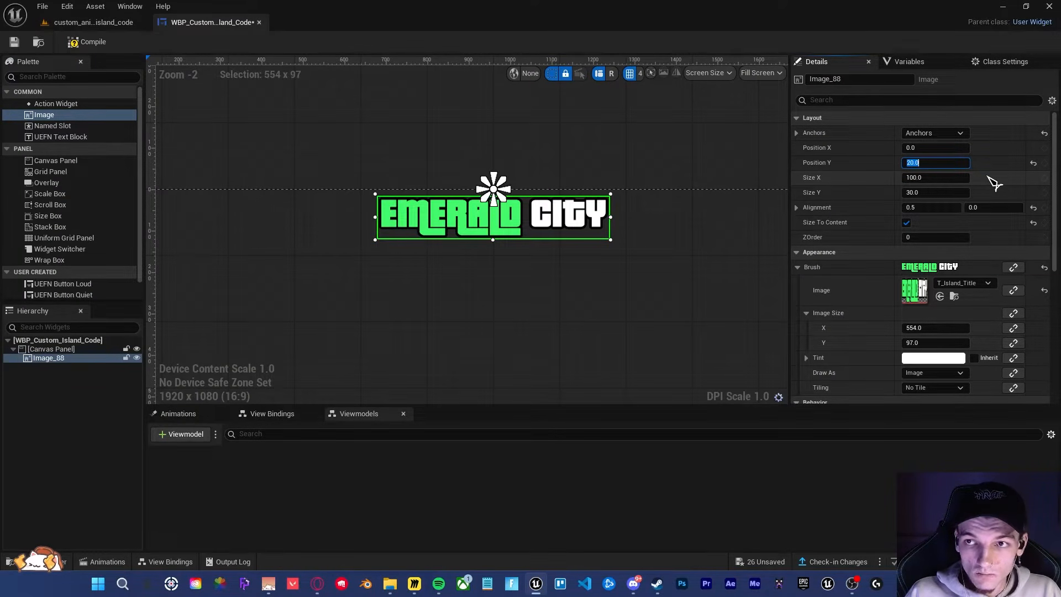
type("25")
key("Return")
type("30")
key("Return")
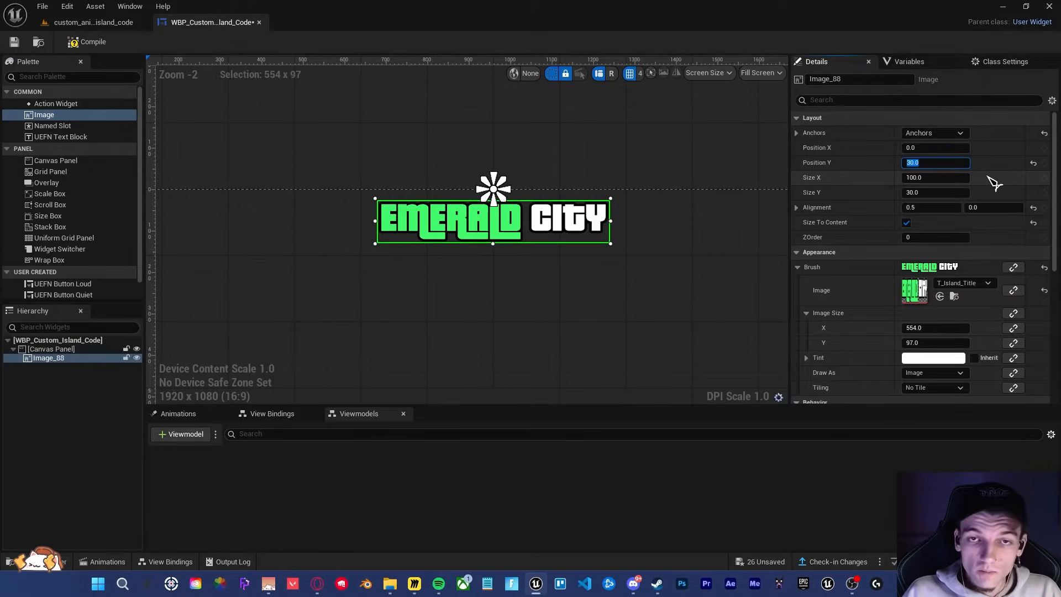
type("20")
key("Return")
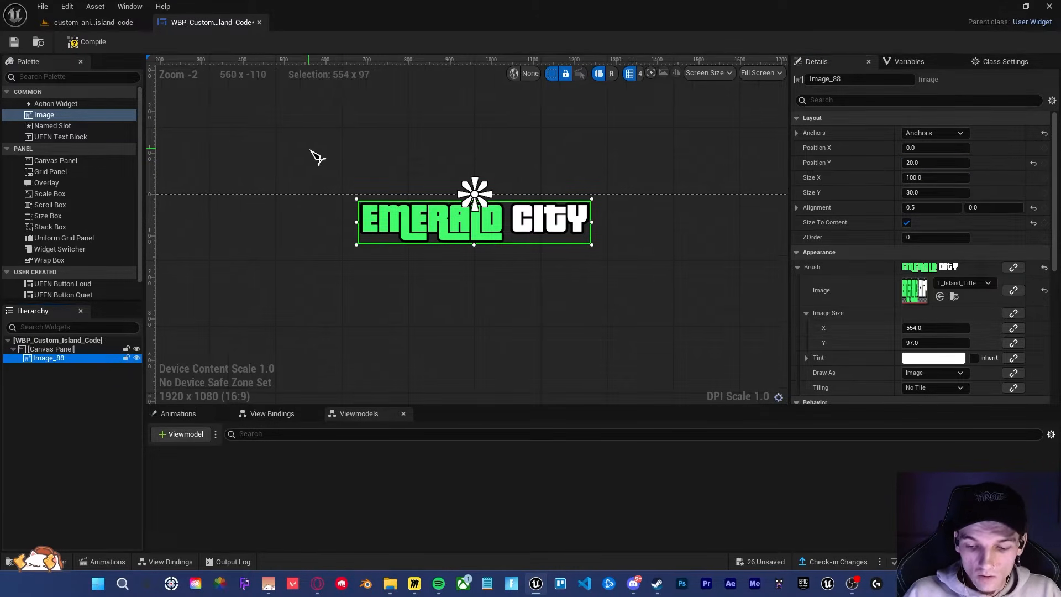
Step: Rename the title image in the widget hierarchy as Island Title
key("F2")
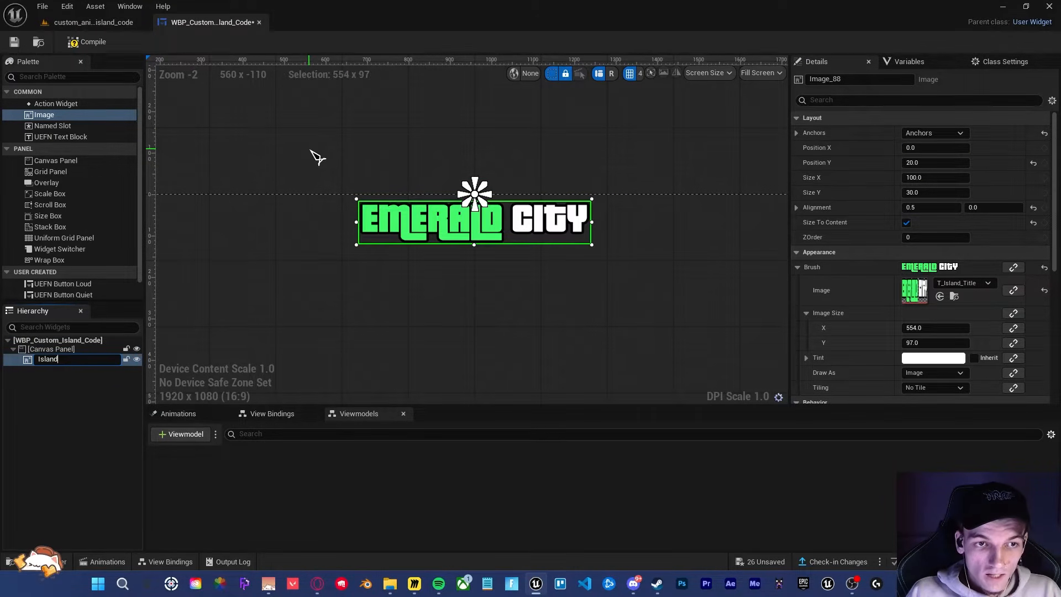
key("Return")
Step: Place the T_Island_Code texture on the canvas as an image with its default image size and Size To Content enabled
left_click(93, 22)
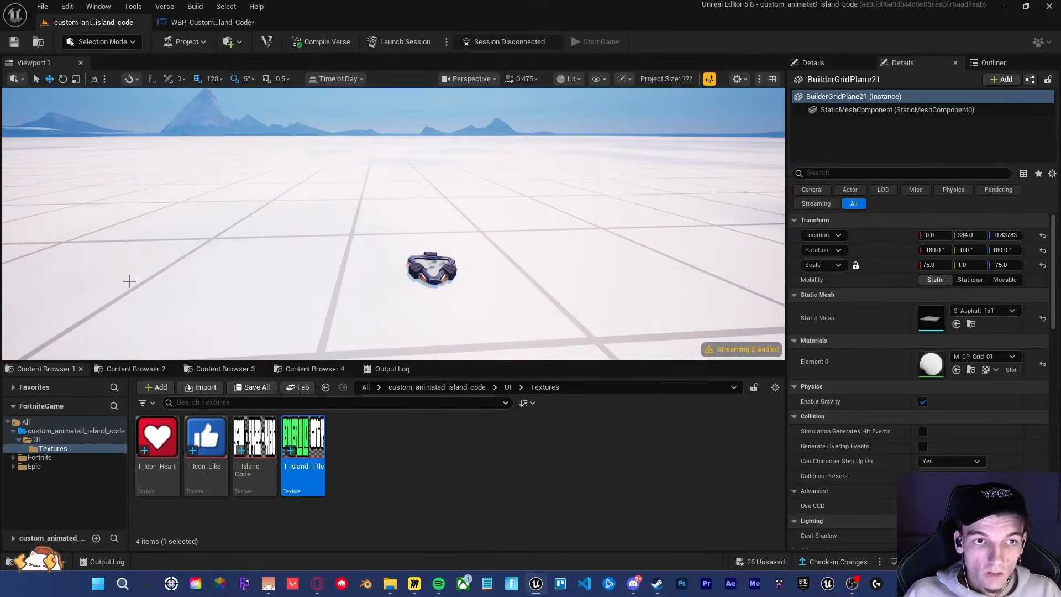
left_click_drag(254, 442, 440, 282)
left_click(1044, 328)
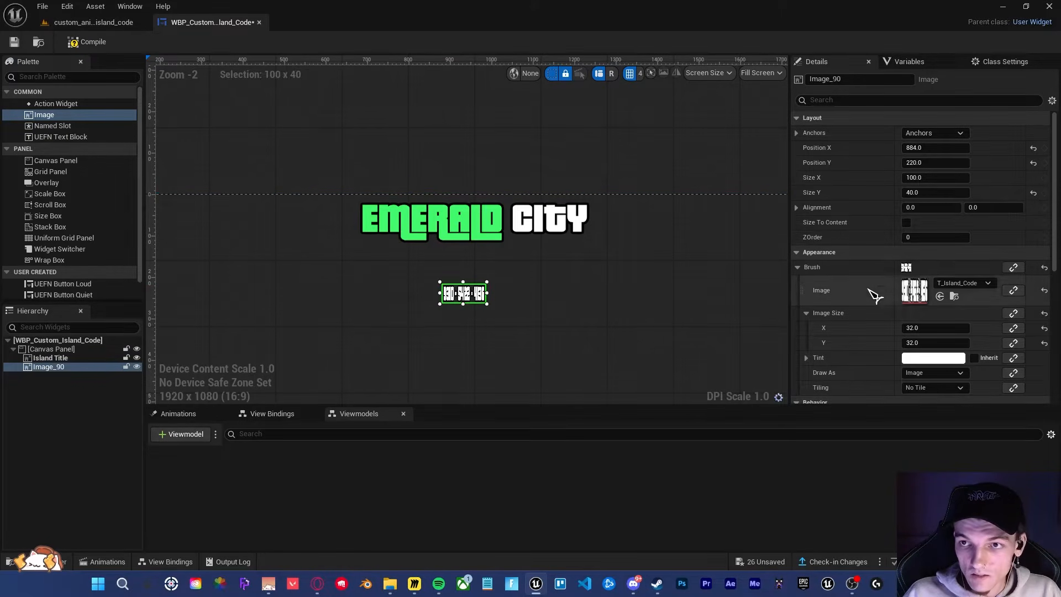
left_click(1044, 342)
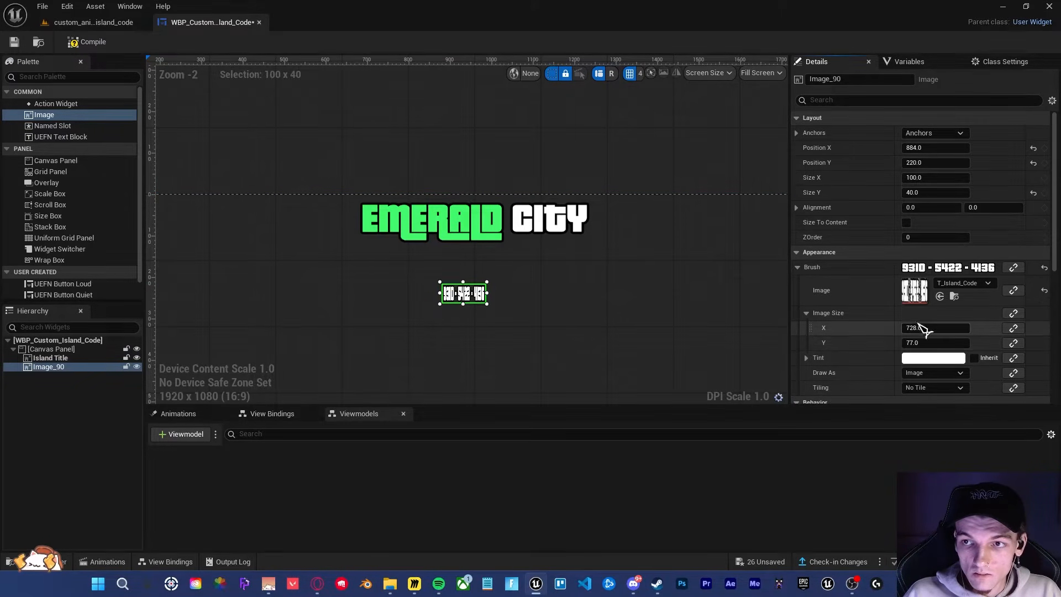
left_click(907, 222)
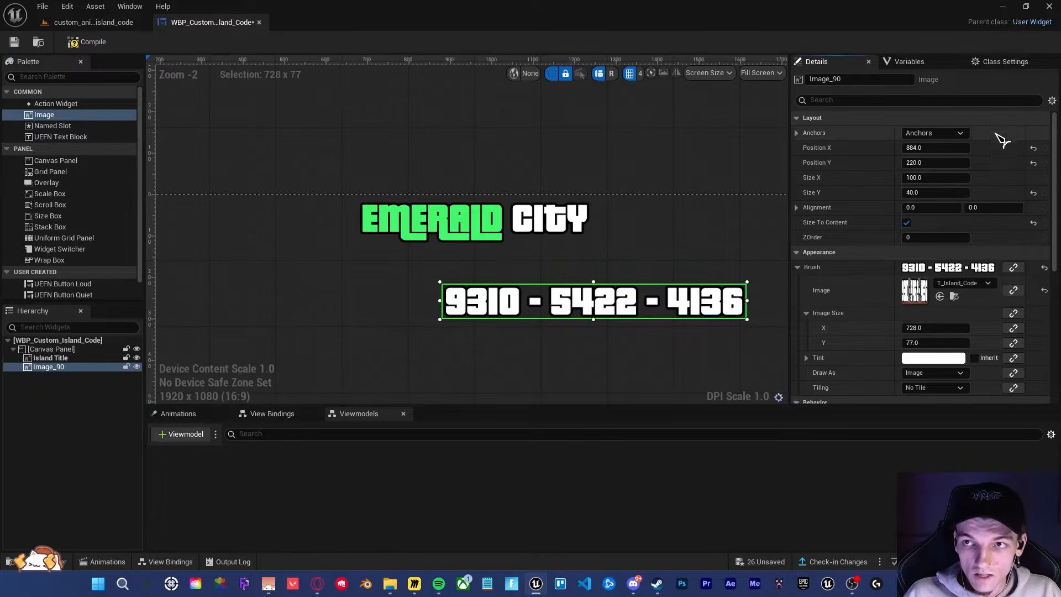
Step: Anchor the code image to the canvas's top centre, reset its position to 0, 0 and set its horizontal alignment to 0.5
left_click(953, 133)
left_click(961, 173)
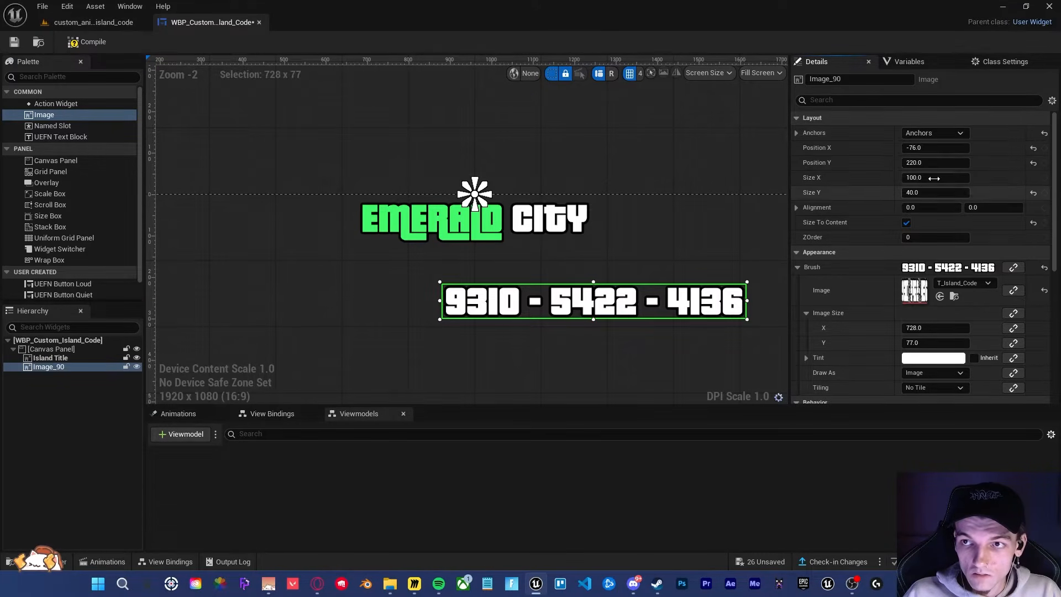
left_click(1033, 148)
left_click(1033, 162)
left_click(918, 208)
type(".5")
key("Return")
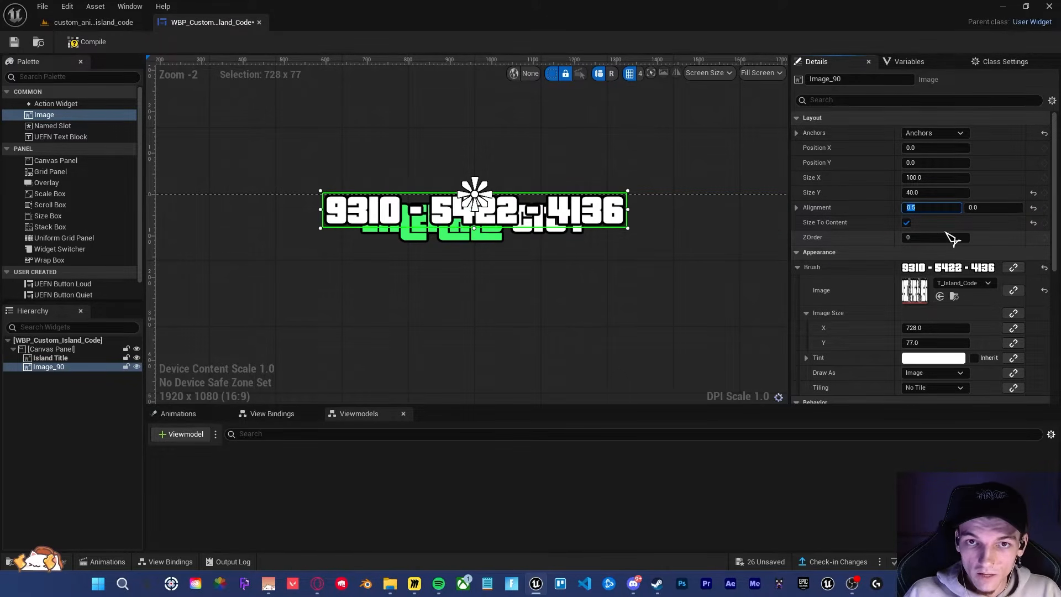
Step: Set the code image's Position Y to 20
left_click(940, 163)
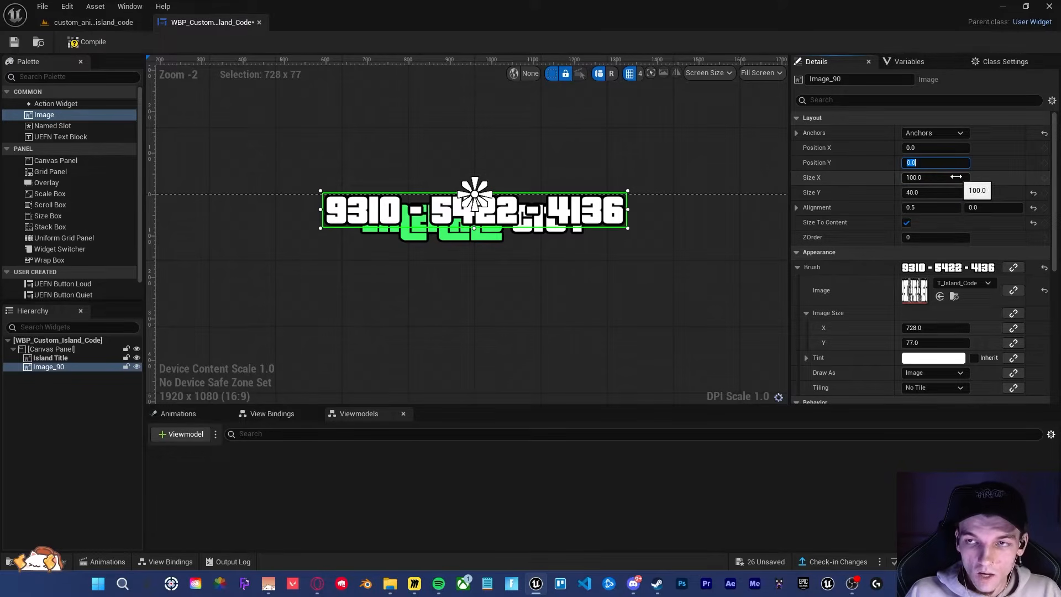
type("20")
key("Return")
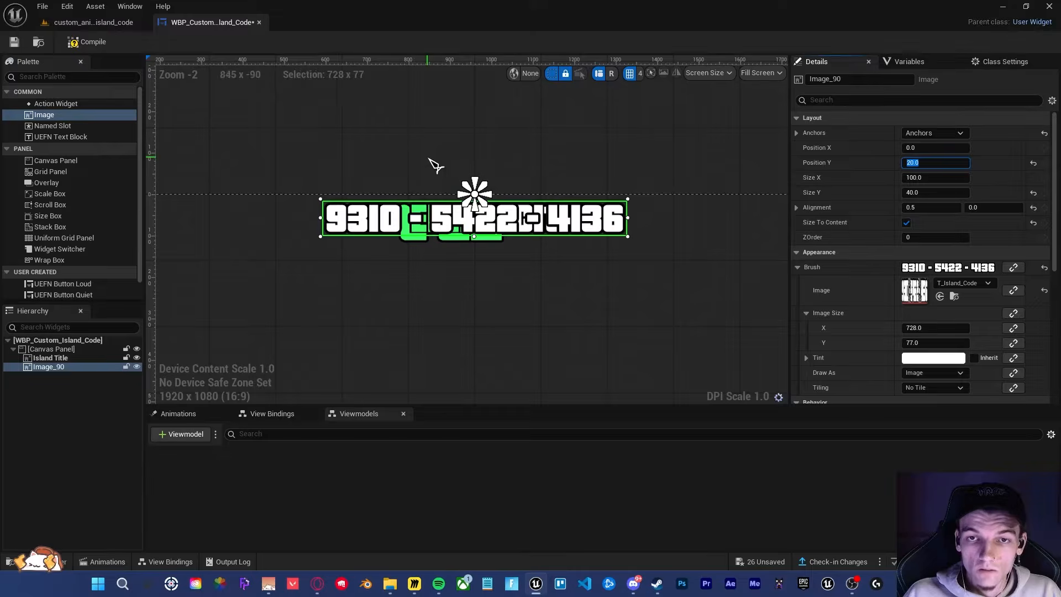
scroll(436, 165, "up", 1)
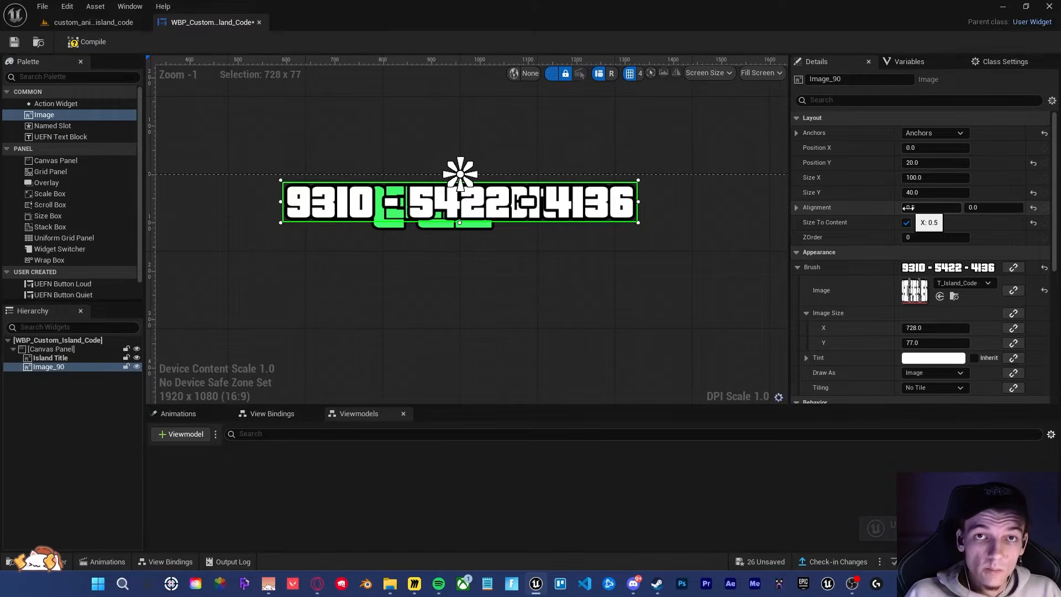
scroll(646, 249, "down", 4)
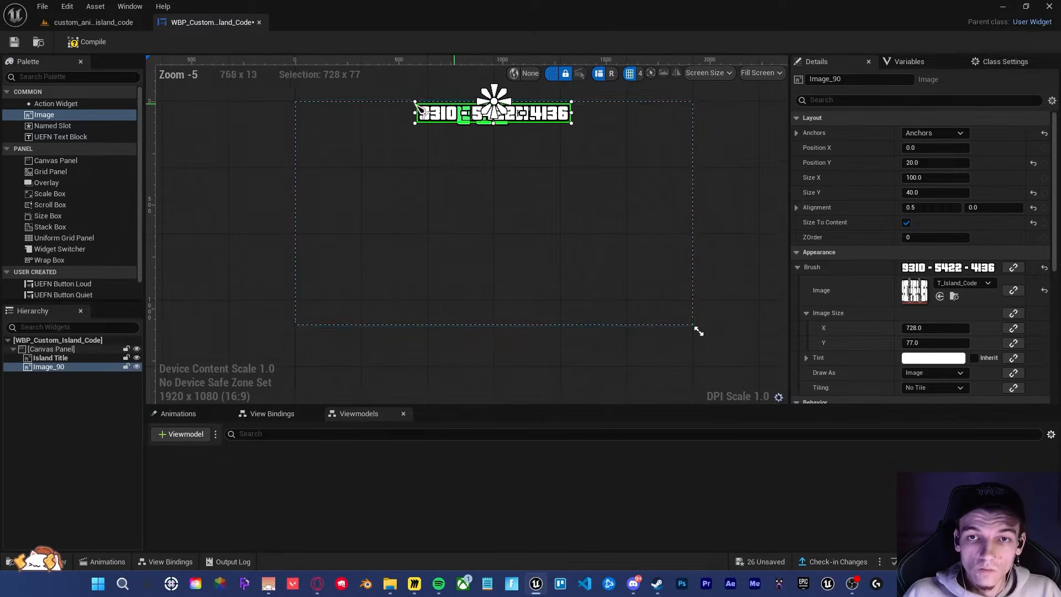
scroll(576, 166, "up", 6)
scroll(513, 170, "down", 1)
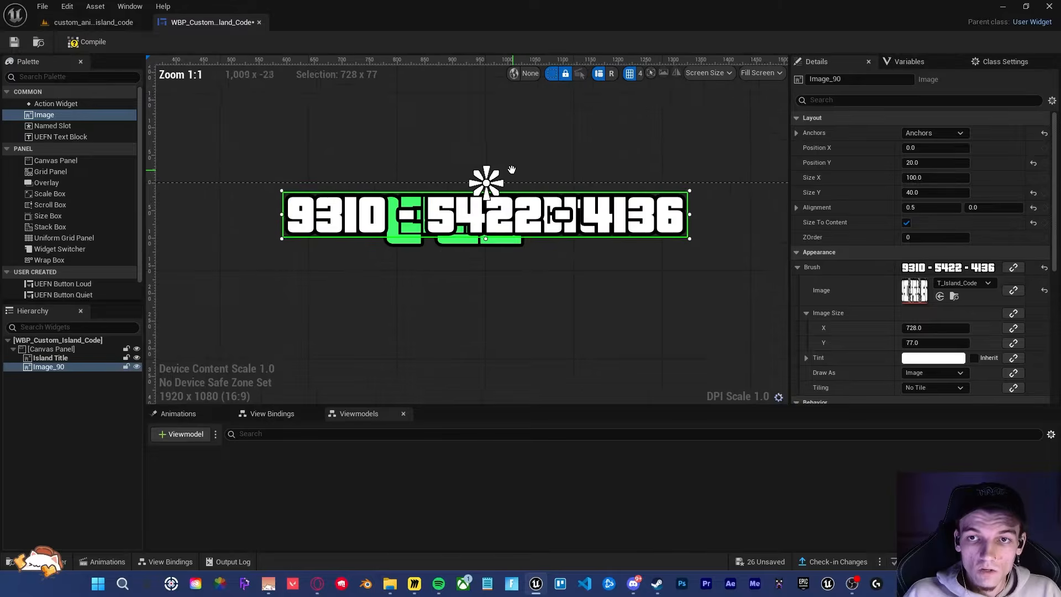
Step: Halve the code image's brush size to 364 by 38.5
left_click(928, 328)
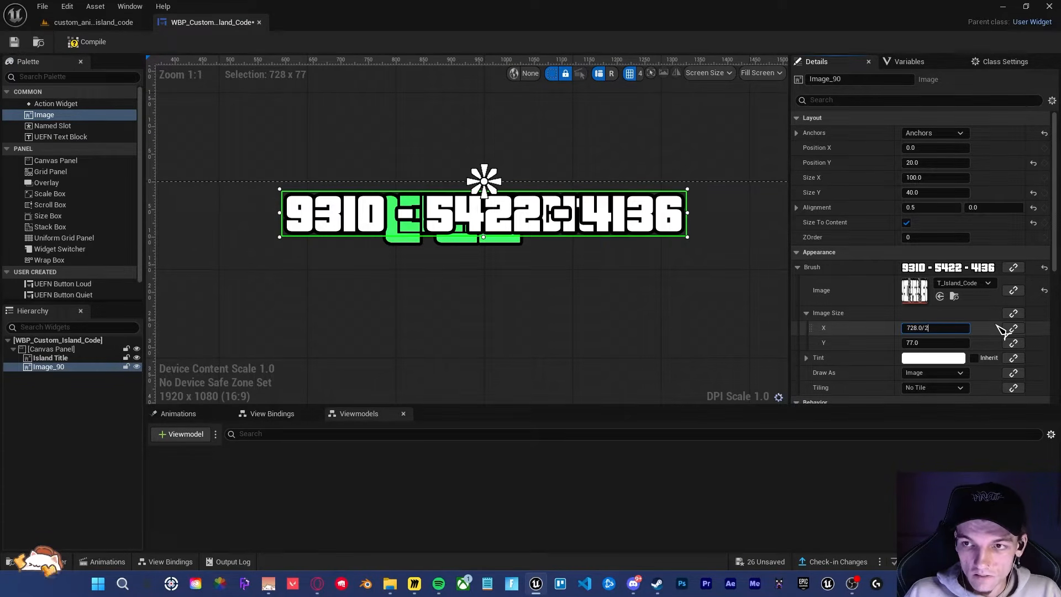
type("/2")
key("Return")
left_click(942, 343)
type("/2")
key("Return")
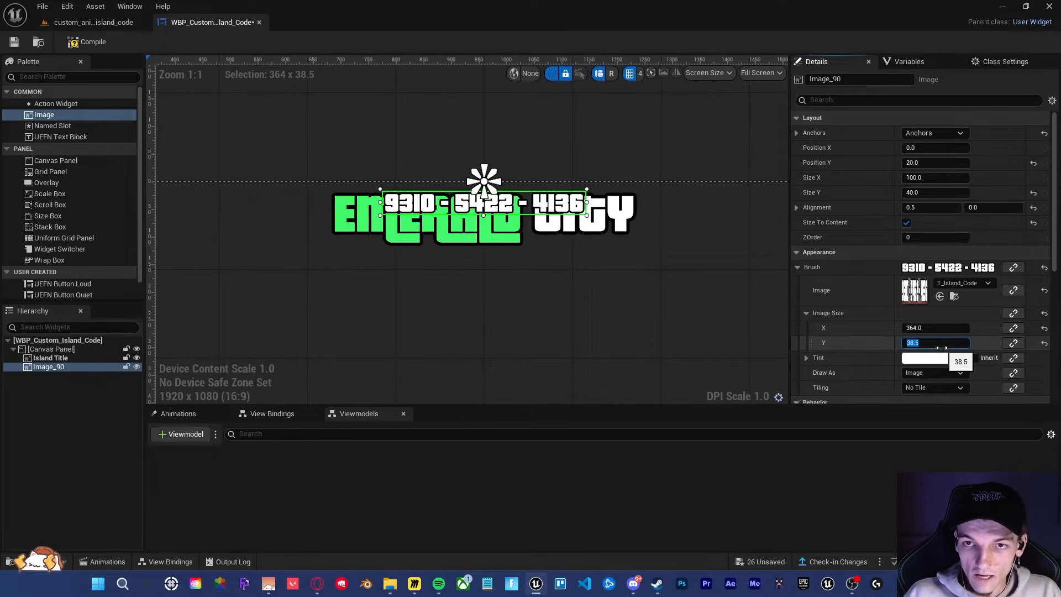
left_click(617, 221)
left_click(940, 328)
type("/2")
key("Tab")
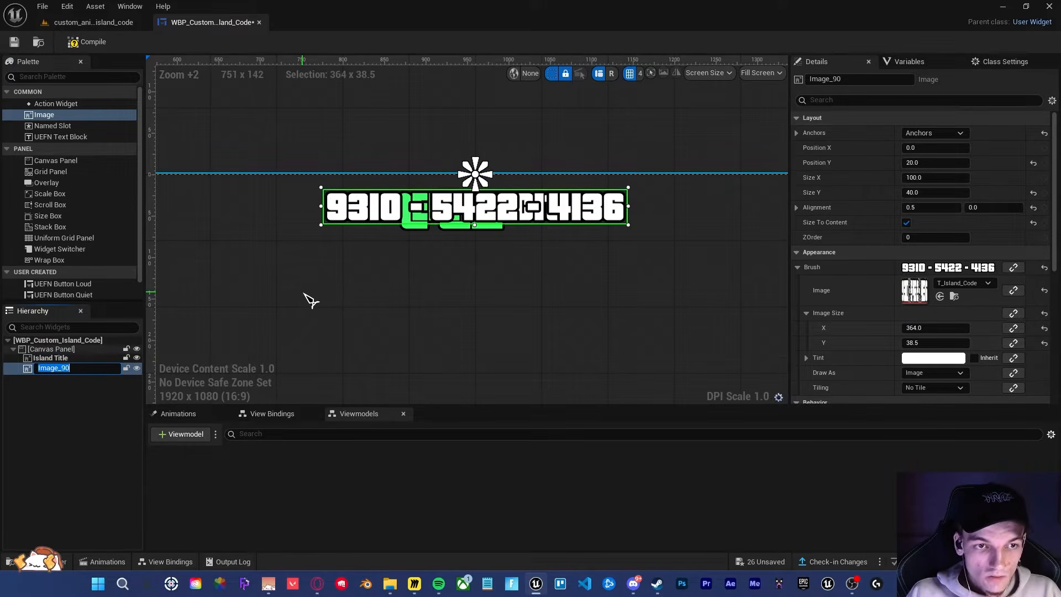
Step: Rename the code image as Island Code and deselect it
type("Island Code")
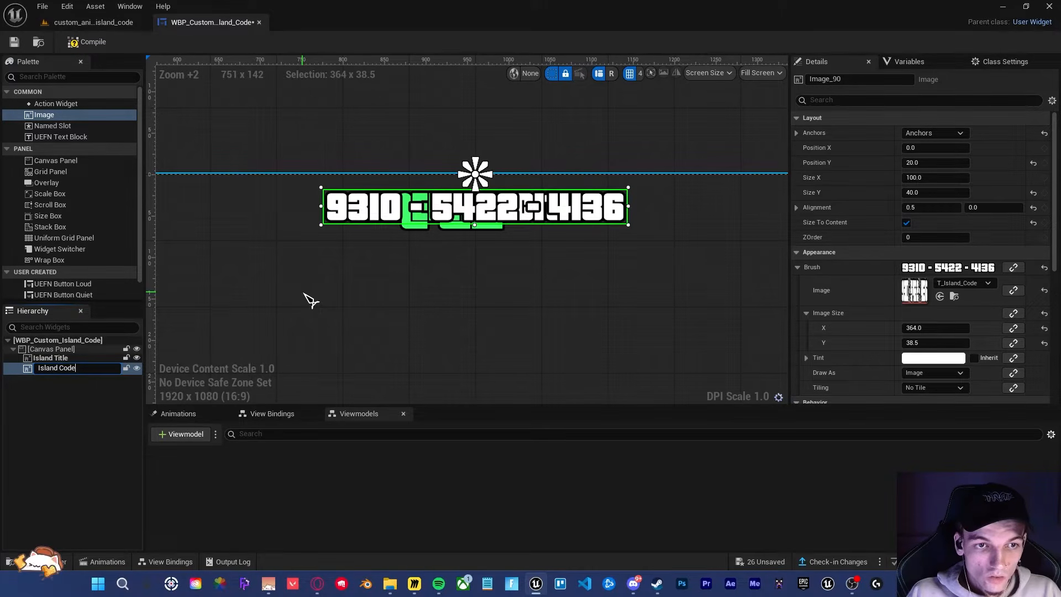
key("Return")
left_click(346, 130)
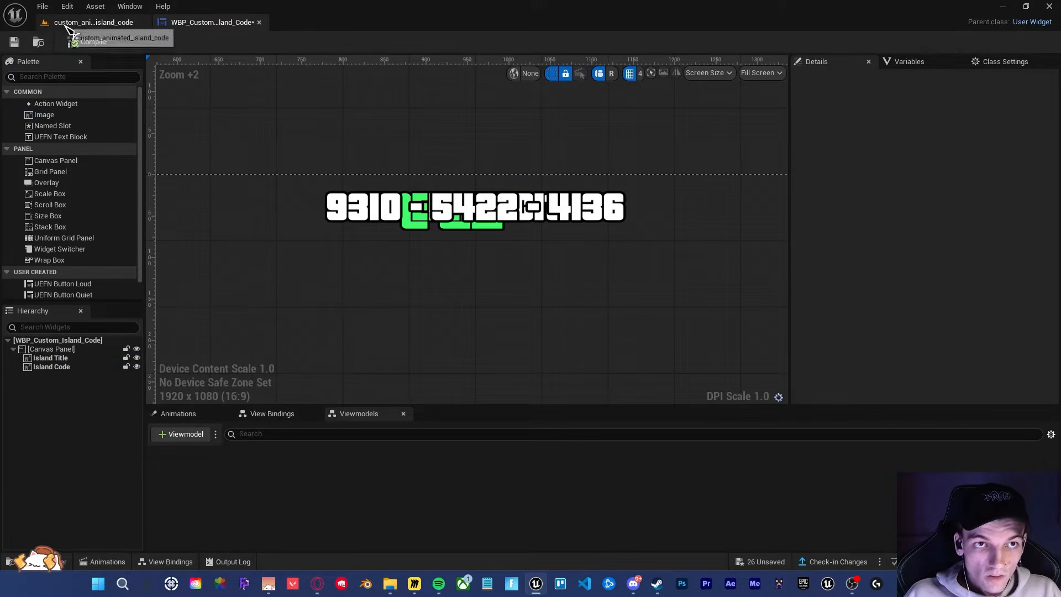
Step: Open the T_Text_Icon and T_Text_Like textures together for editing in the property matrix
left_click(67, 25)
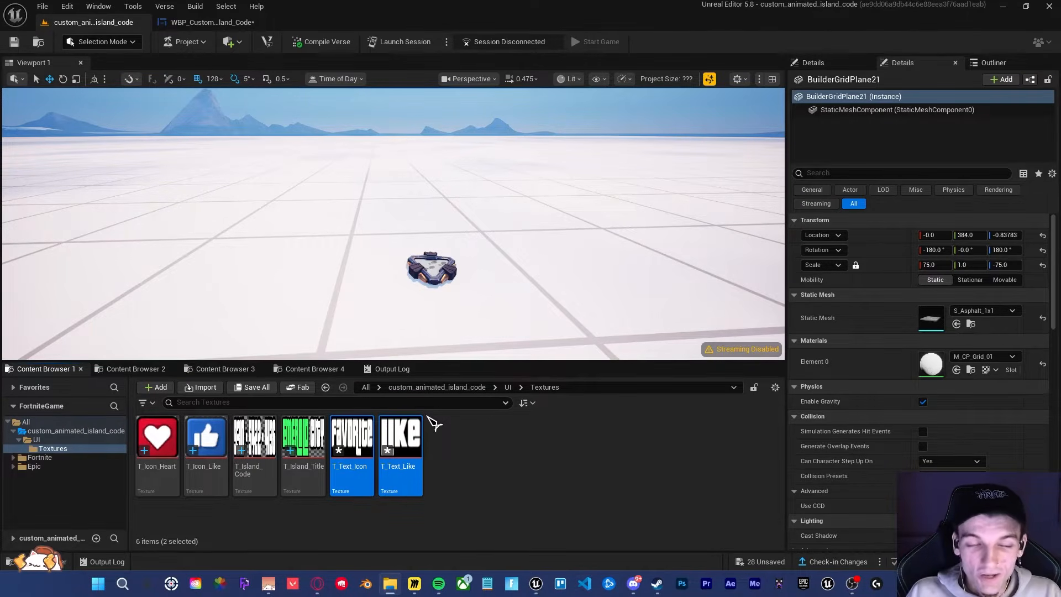
right_click(350, 442)
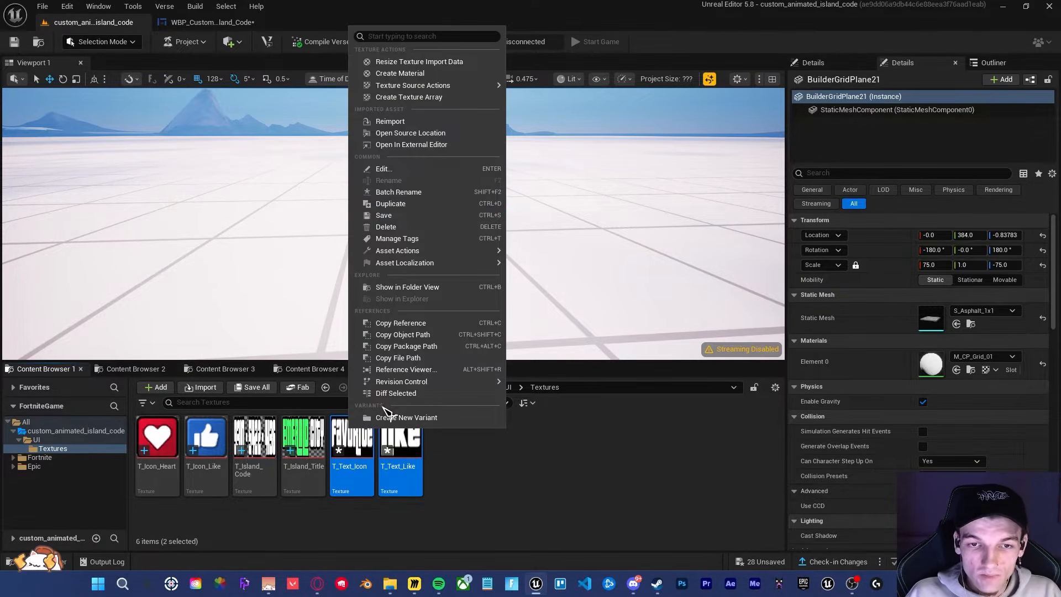
mouse_move(429, 253)
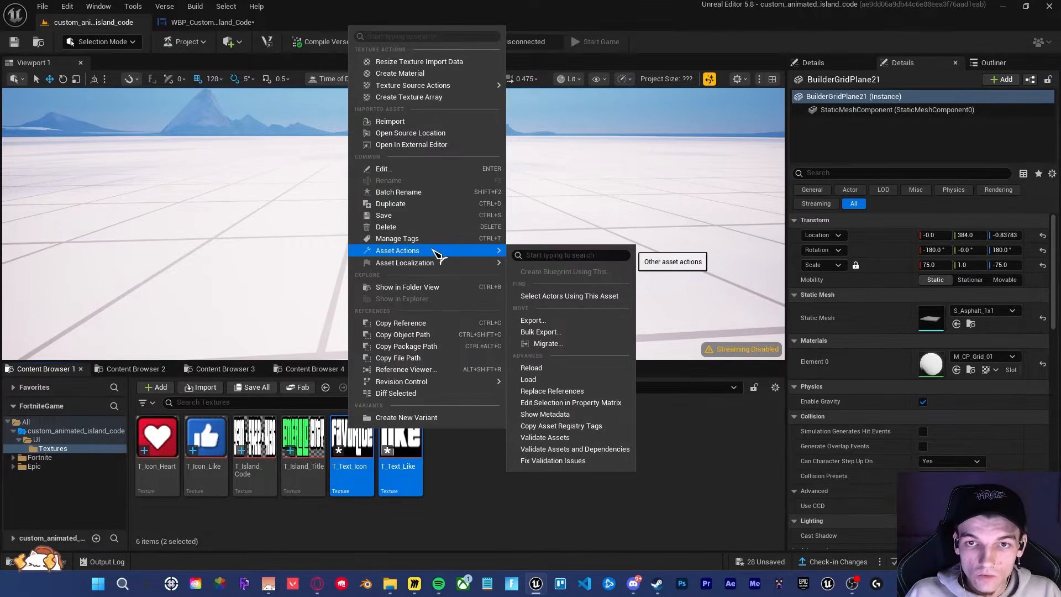
left_click(574, 402)
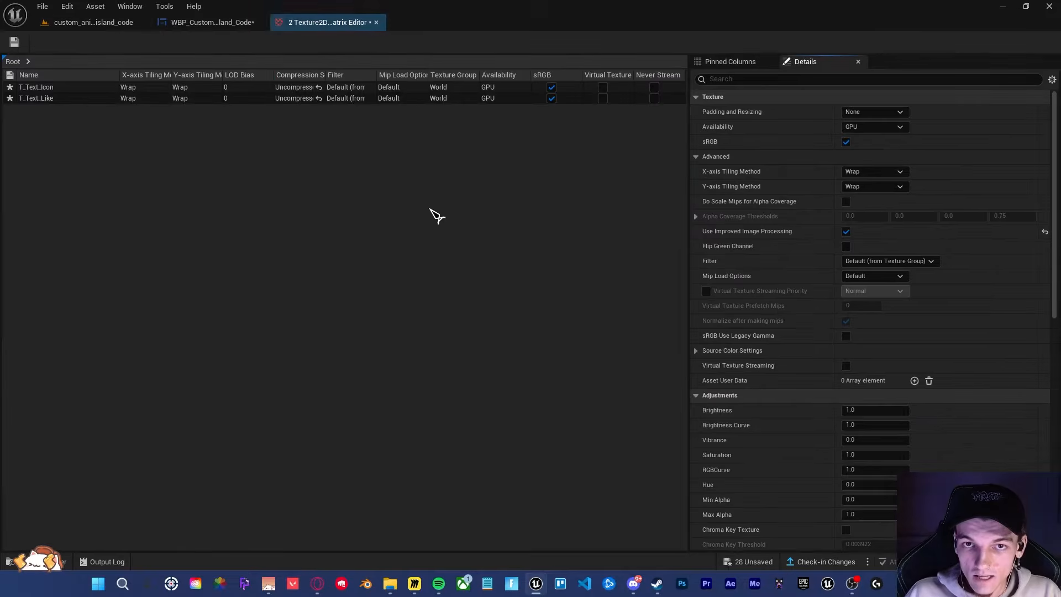
Step: Change the Texture Group of both text textures under Level Of Detail and save them
scroll(774, 254, "down", 2)
scroll(757, 257, "down", 5)
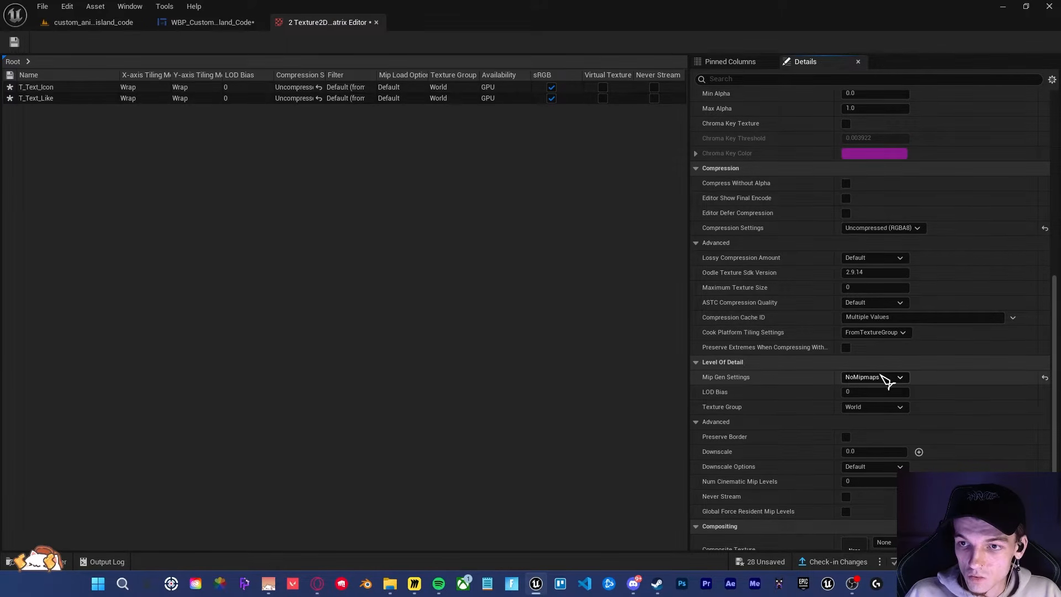
left_click(874, 408)
left_click(869, 337)
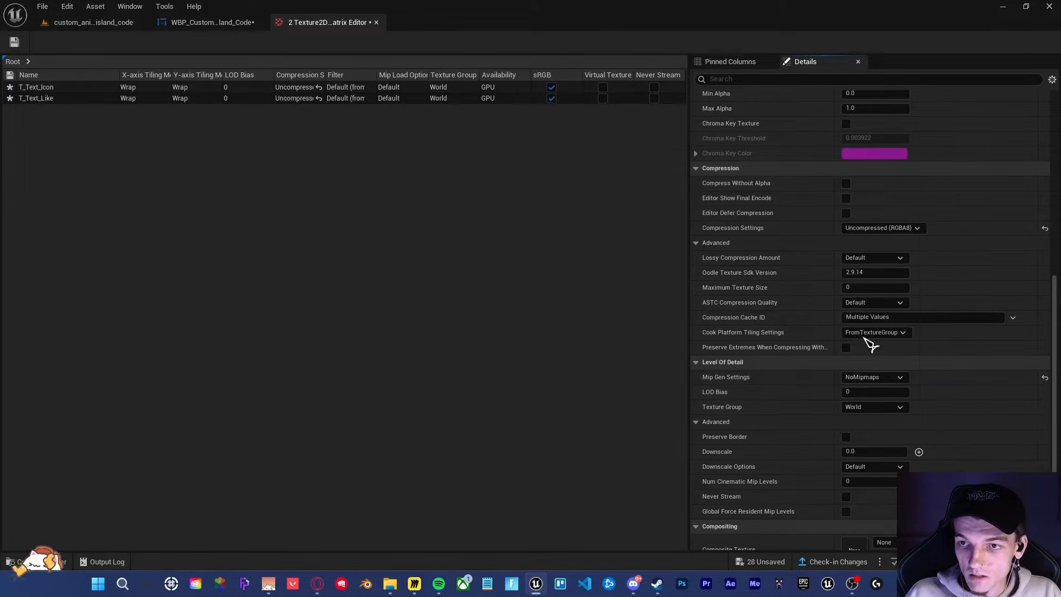
left_click(14, 43)
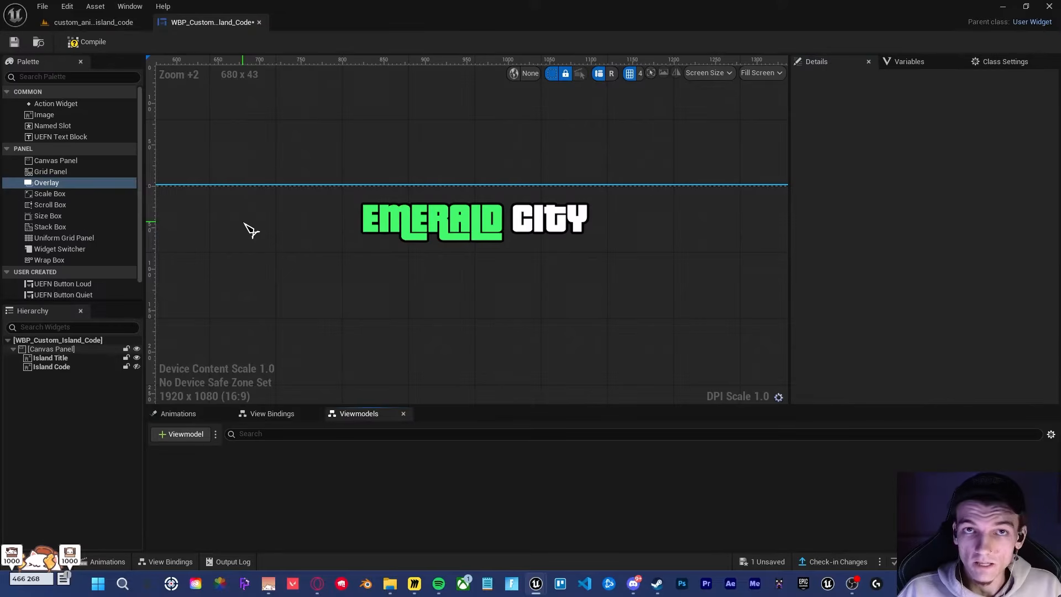
Step: Add an Overlay to the Canvas Panel and anchor it to the canvas's top centre
left_click_drag(48, 187, 53, 350)
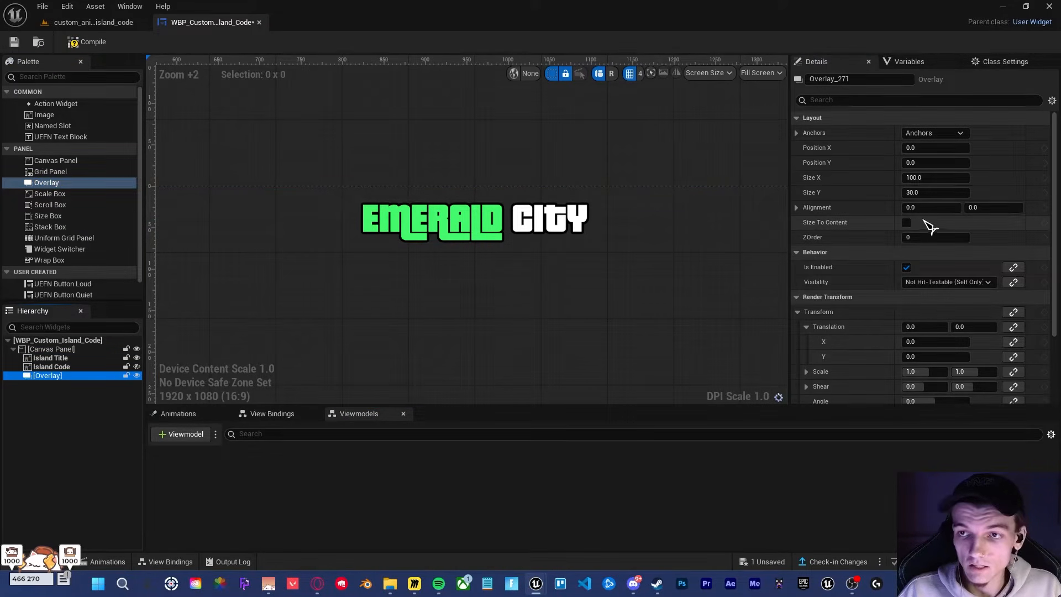
left_click(931, 135)
left_click(961, 162)
Step: Set the overlay's horizontal alignment to 0.5, enable Size To Content and set its position to X 0, Y 80
left_click(952, 207)
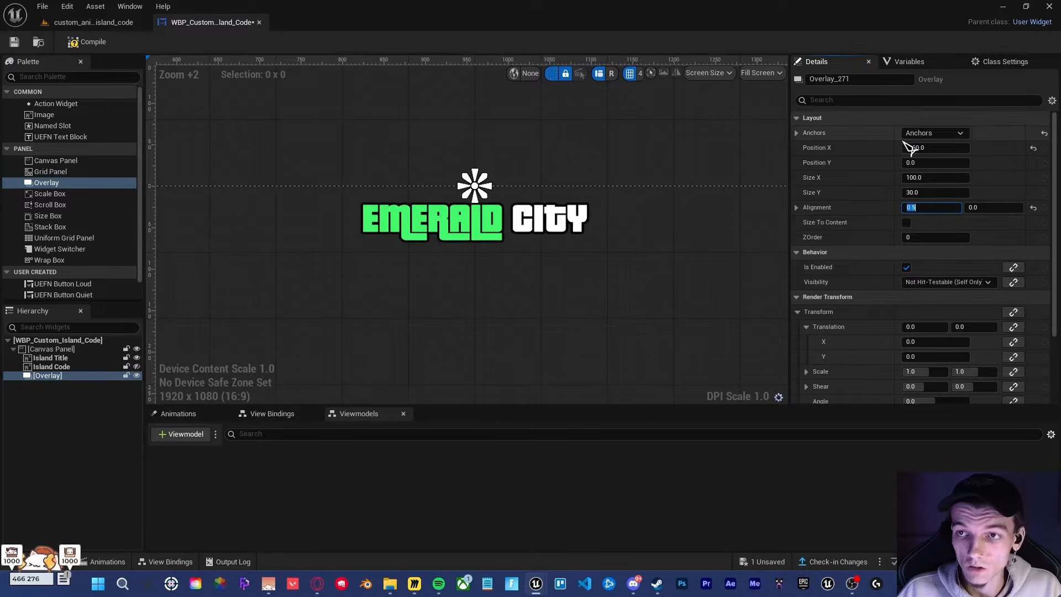
left_click(907, 223)
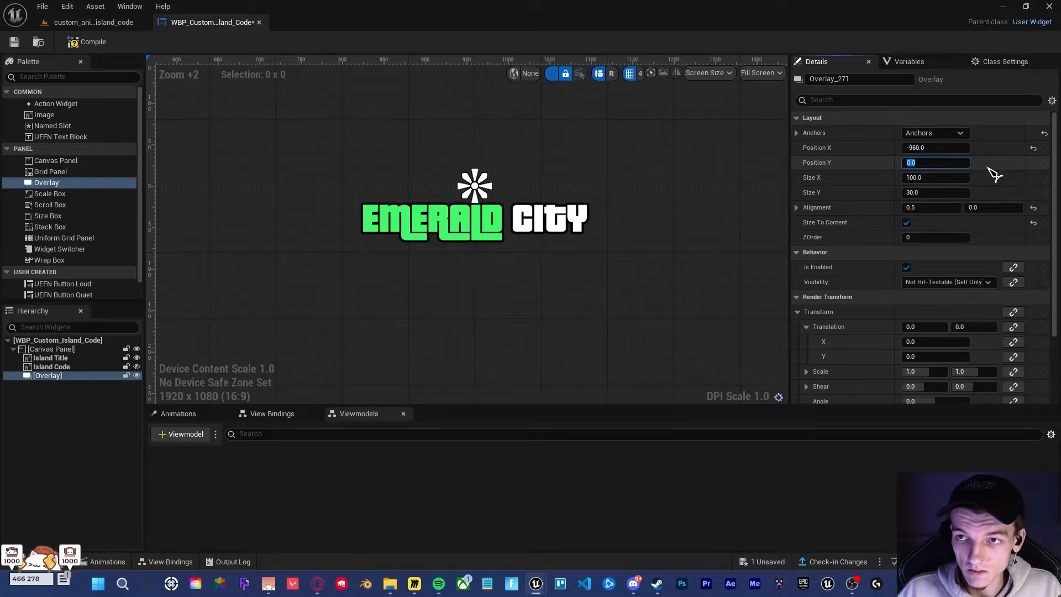
left_click(1033, 148)
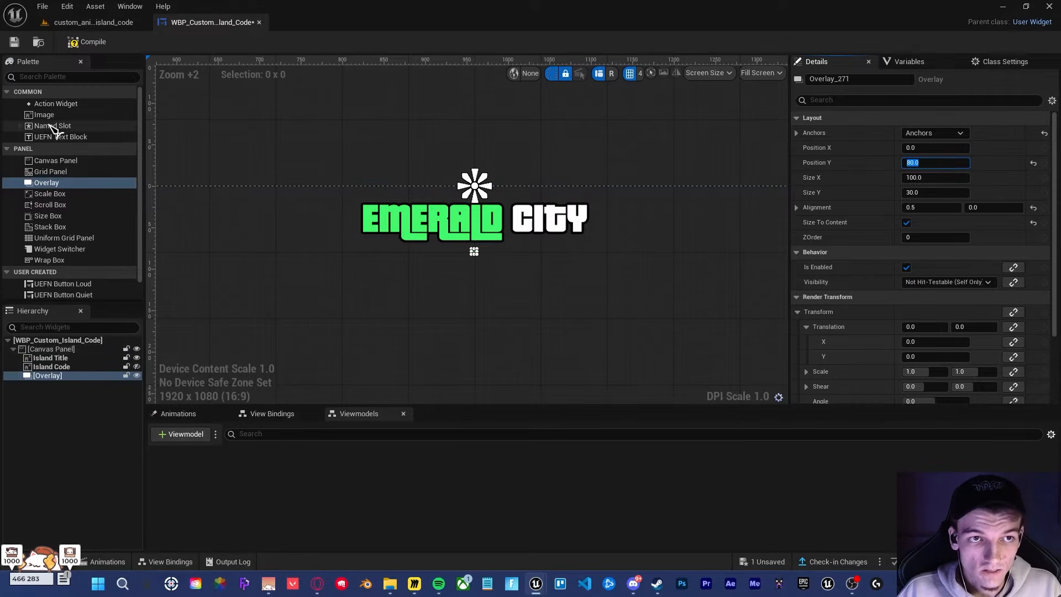
Step: Add a Stack Box inside the Overlay and centre it horizontally and vertically
left_click_drag(52, 232, 58, 376)
left_click(929, 208)
left_click(929, 222)
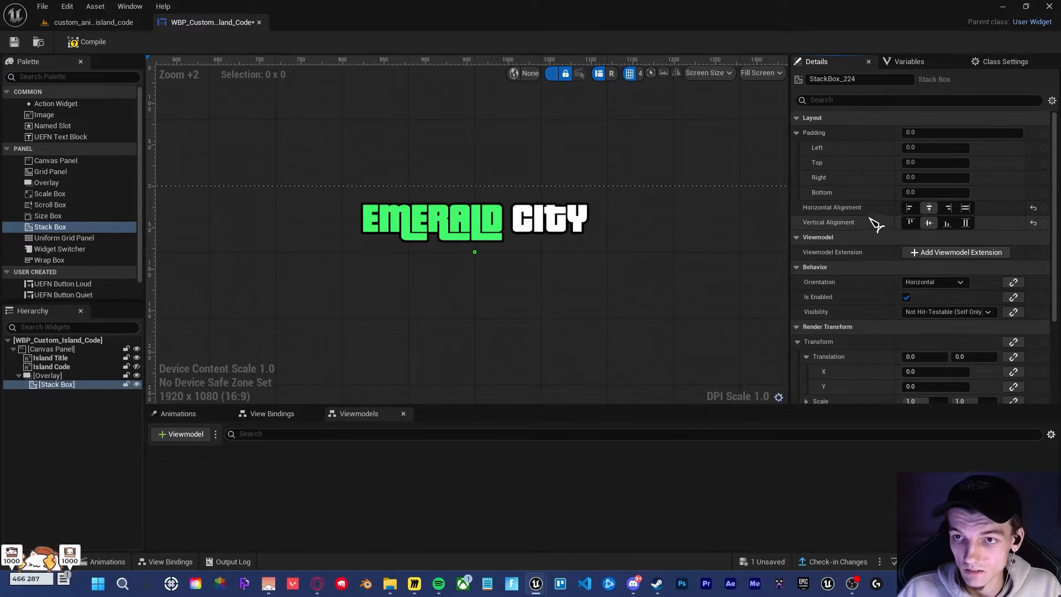
Step: Add an Image inside the Stack Box and name it Heart Icon
left_click_drag(44, 115, 74, 396)
key("F2")
type("L")
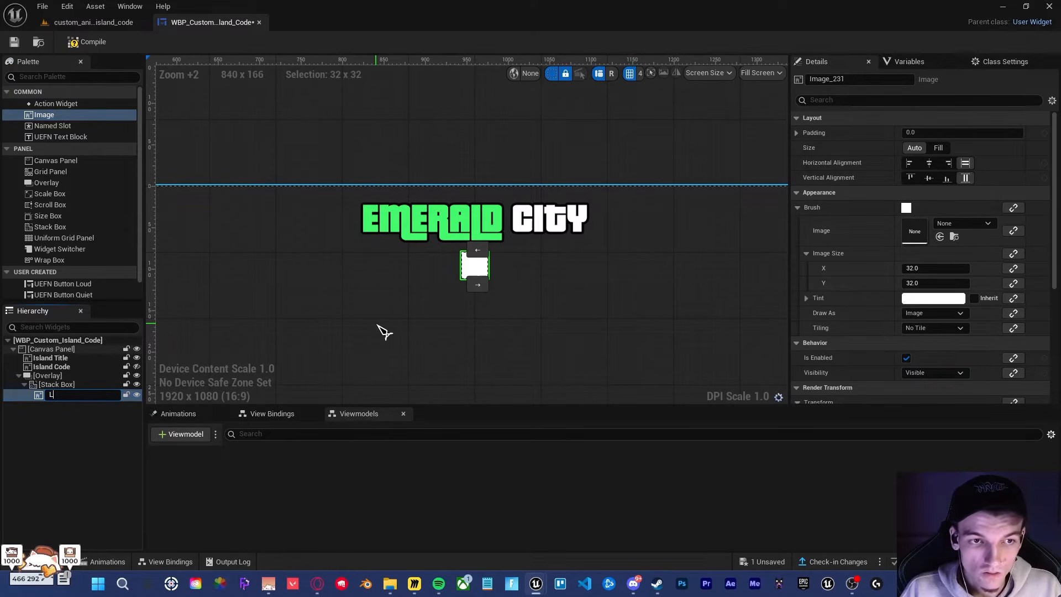
type("ike Icon")
key("ctrl+a")
type("H")
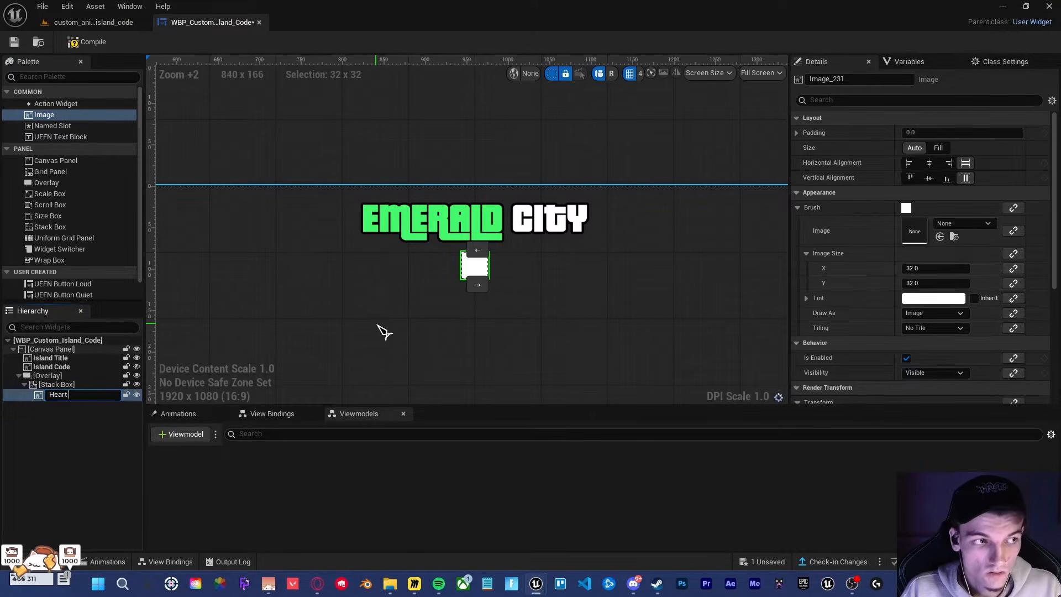
key("Return")
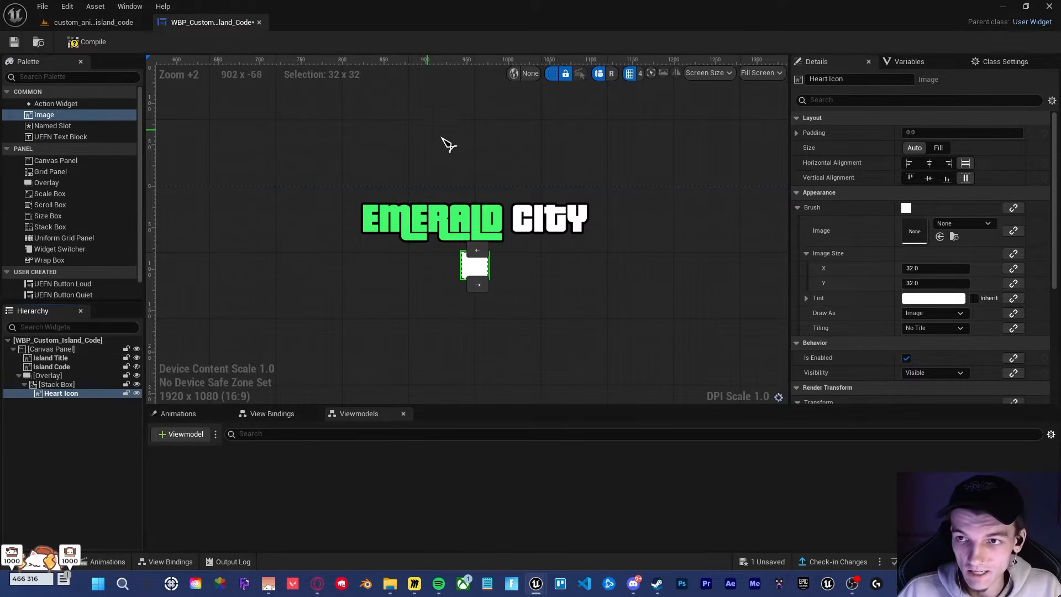
Step: Assign the T_Icon_Heart texture to the Heart Icon image's brush
left_click(967, 223)
type("heart")
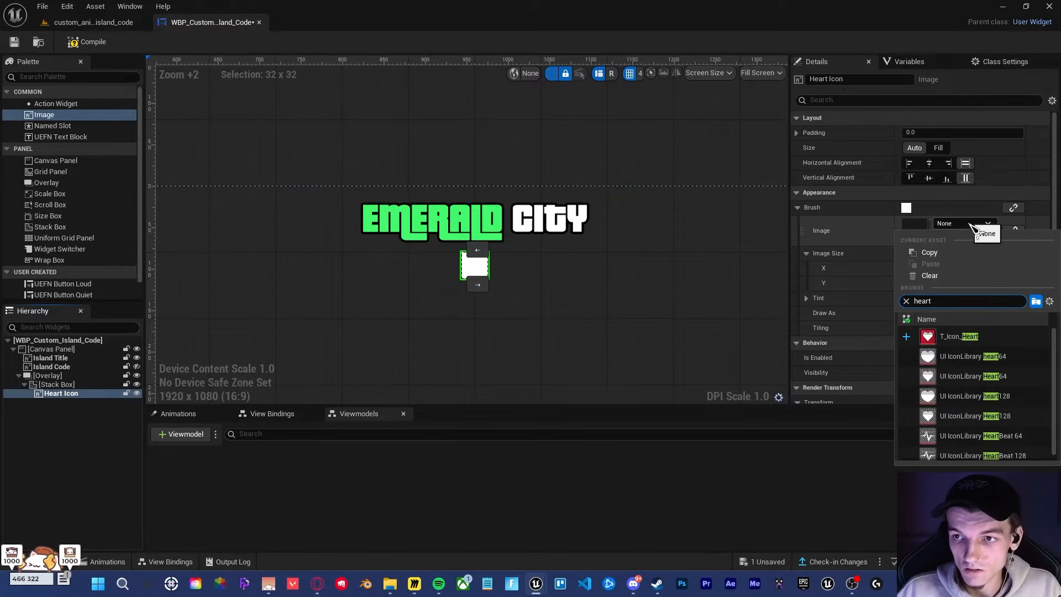
left_click(953, 335)
Step: Set the Heart Icon's image size to 28 by 28
left_click(942, 272)
type("28")
key("Return")
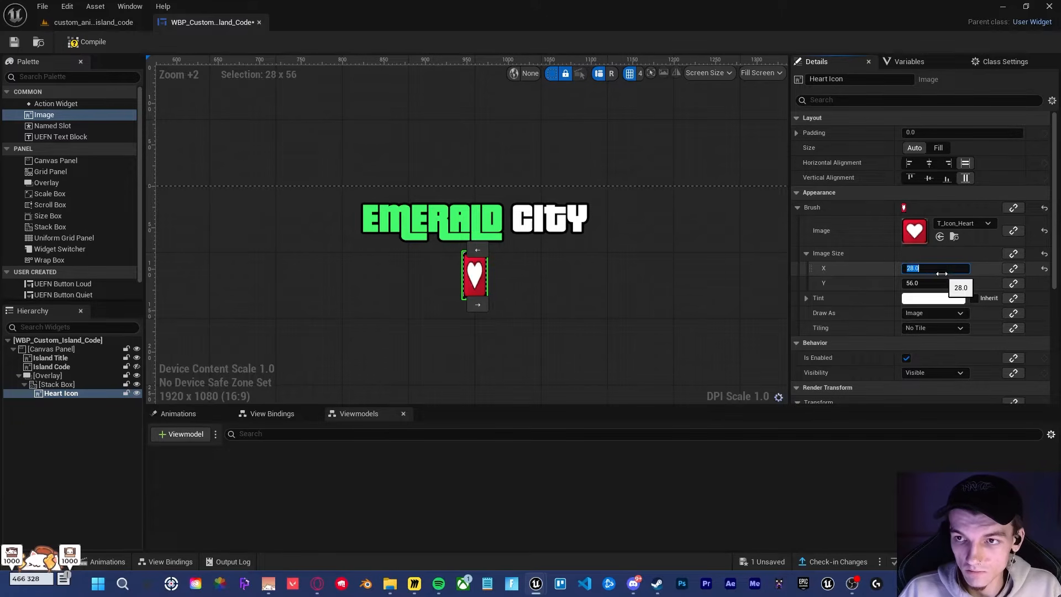
left_click(936, 279)
left_click(939, 283)
type("28")
key("Return")
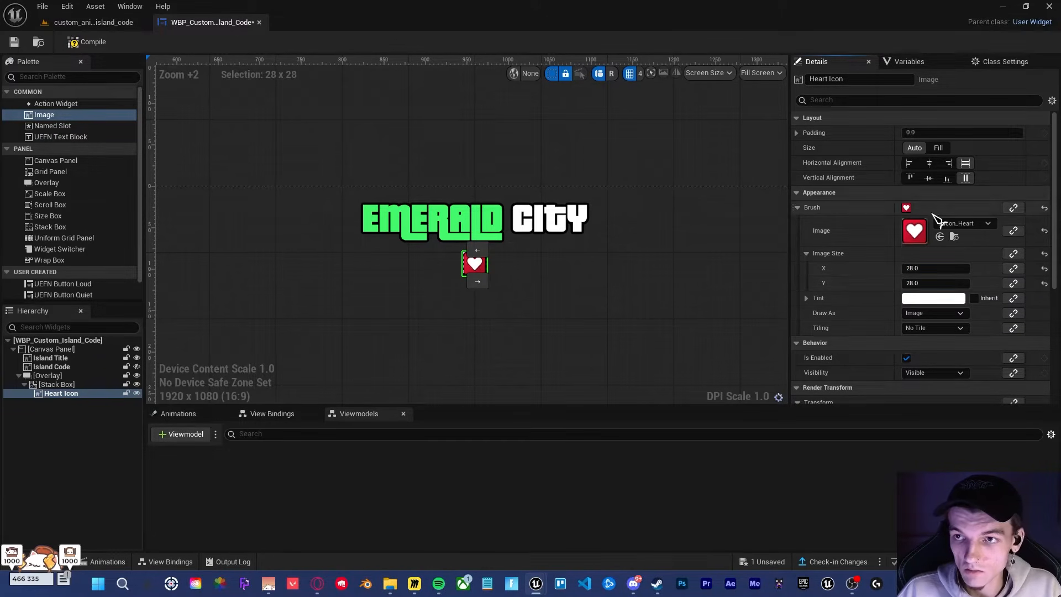
Step: Centre the Heart Icon horizontally and vertically in the Stack Box and set its padding to 8
left_click(929, 162)
left_click(929, 177)
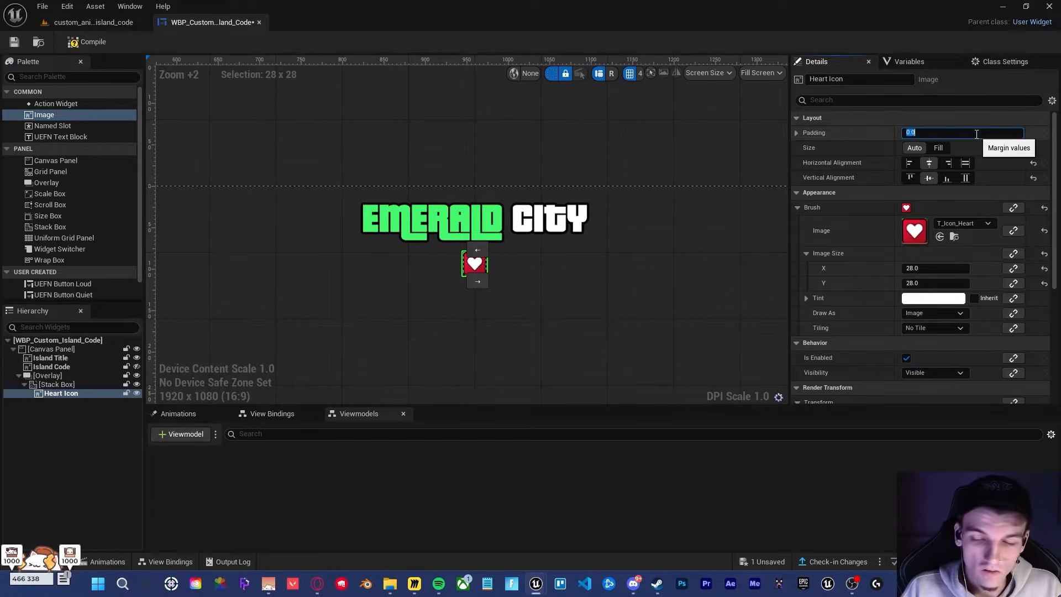
key("Return")
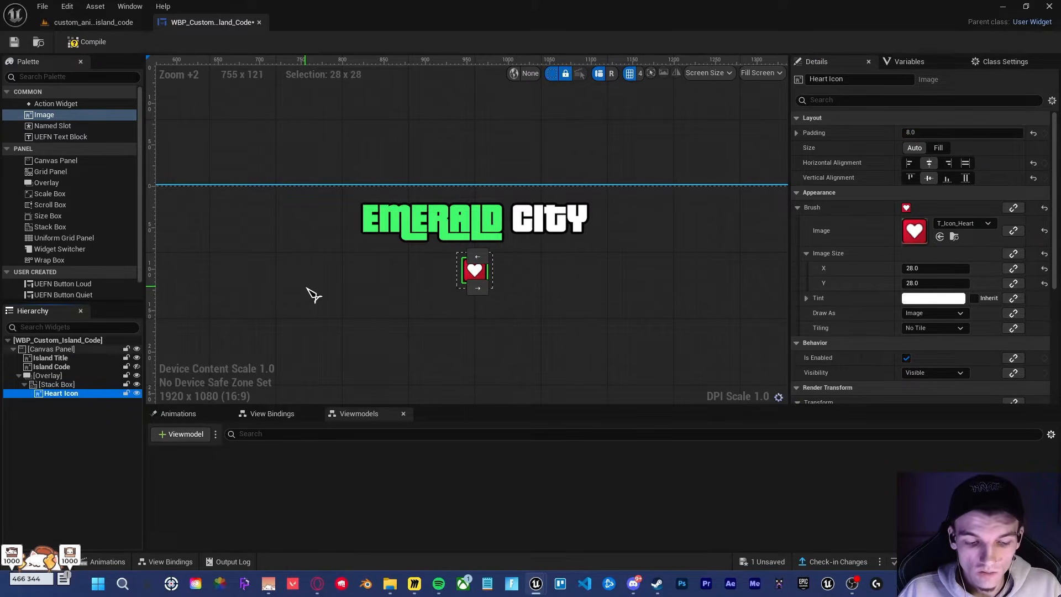
Step: Duplicate the Heart Icon, assign the T_Text_Favorite texture to the copy, and set its image size to 98 by 24.5
key("ctrl+d")
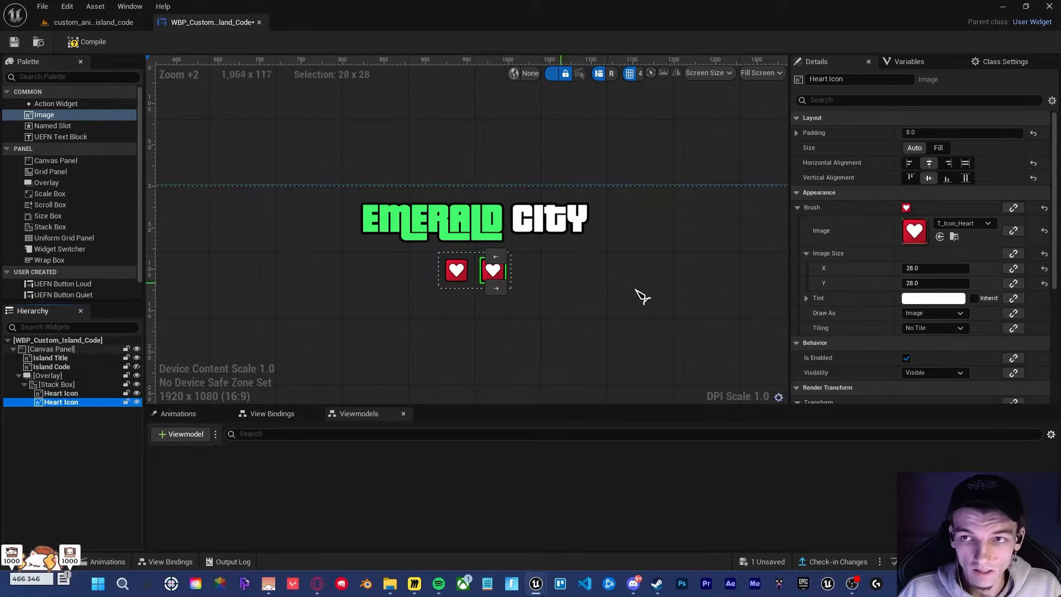
left_click(960, 225)
type("favorite")
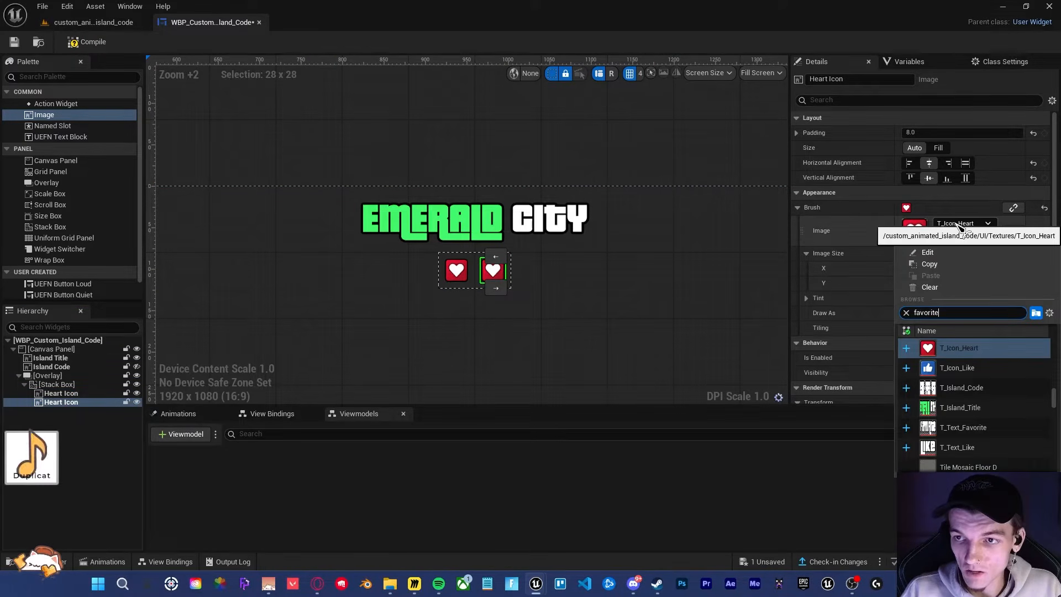
left_click(963, 348)
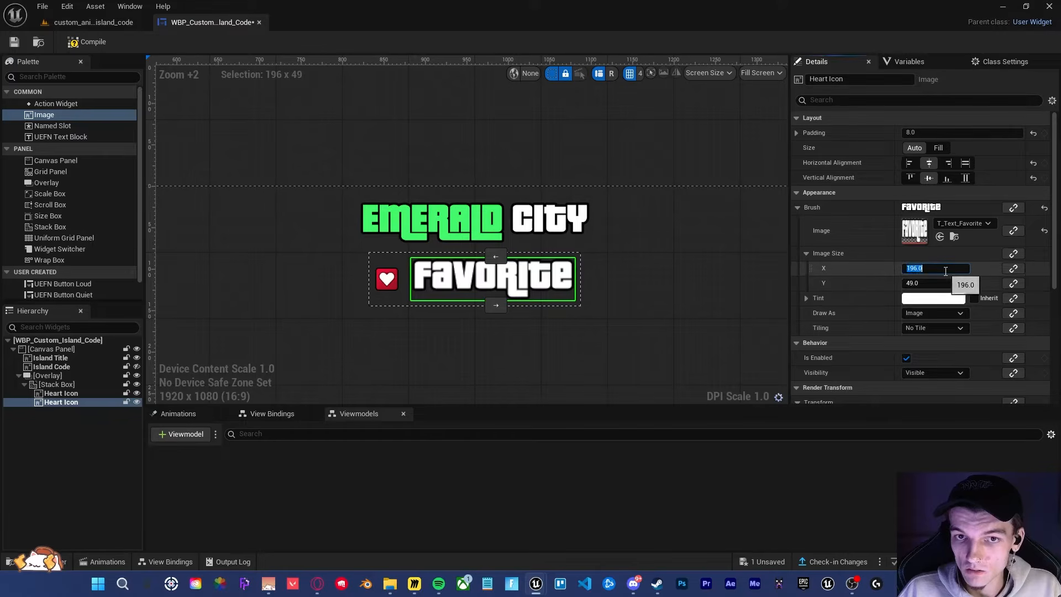
type("/2")
key("Return")
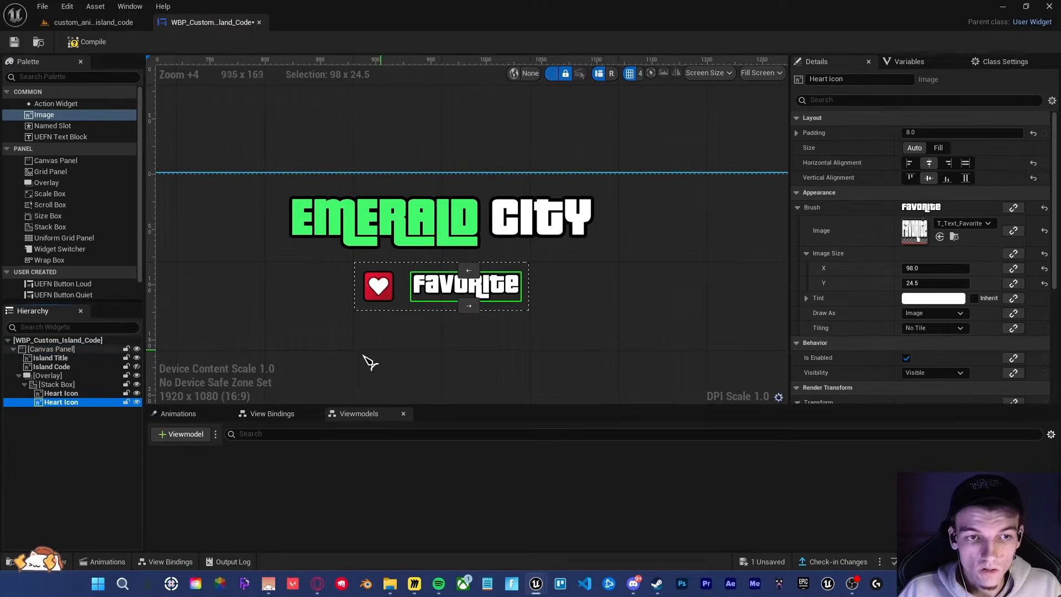
Step: Rename the text image as Favorite Text and the original heart image as Favorite Icon
key("F2")
key("BackSpace")
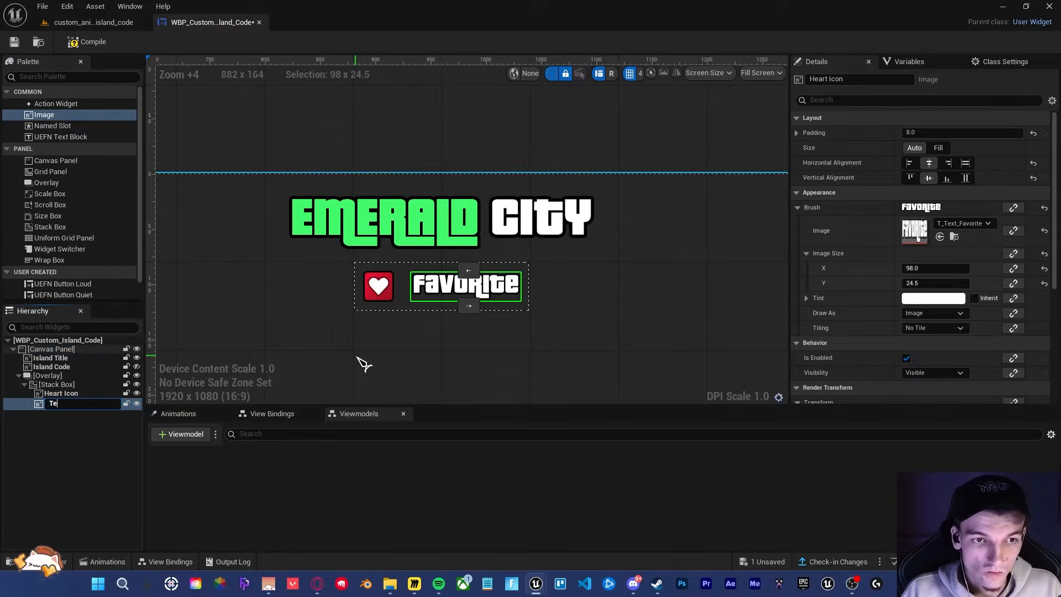
type("Favorite Text")
key("Return")
key("Up")
key("F2")
type("F")
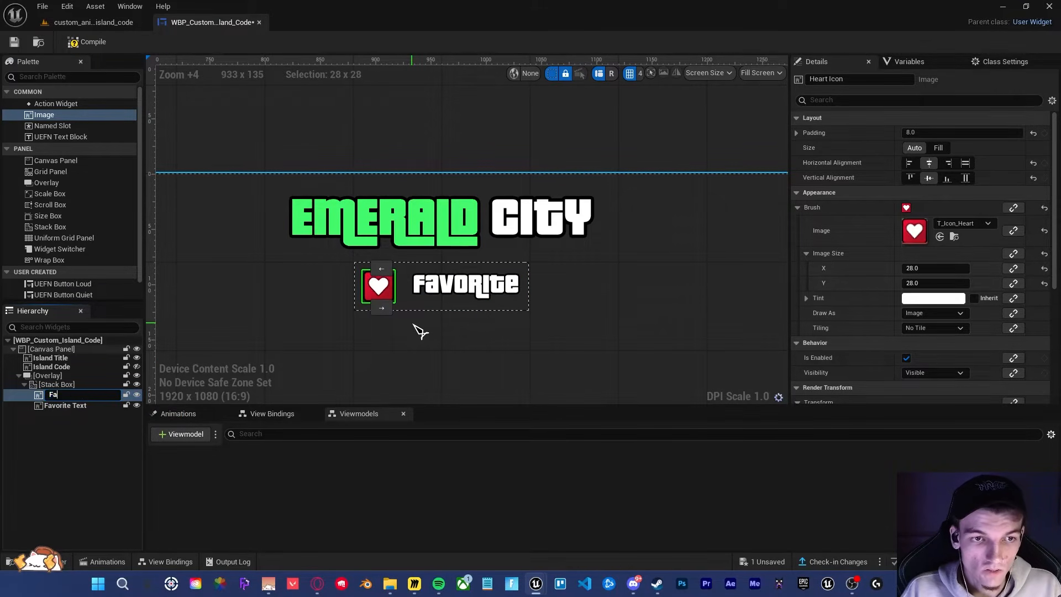
key("Return")
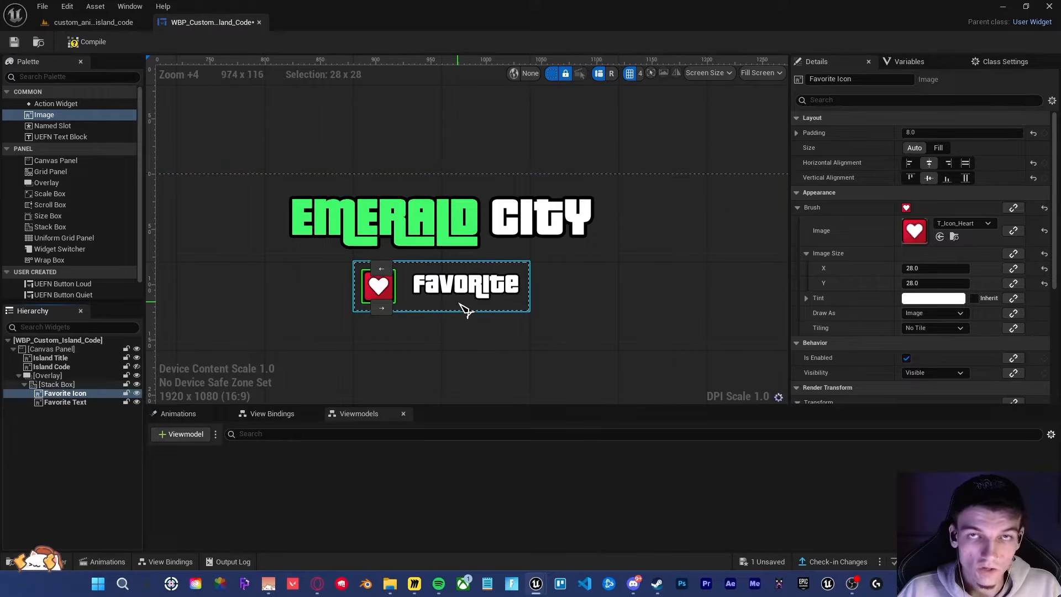
Step: Duplicate Favorite Text and assign the T_Icon_Like texture to the copy's brush
left_click(87, 402)
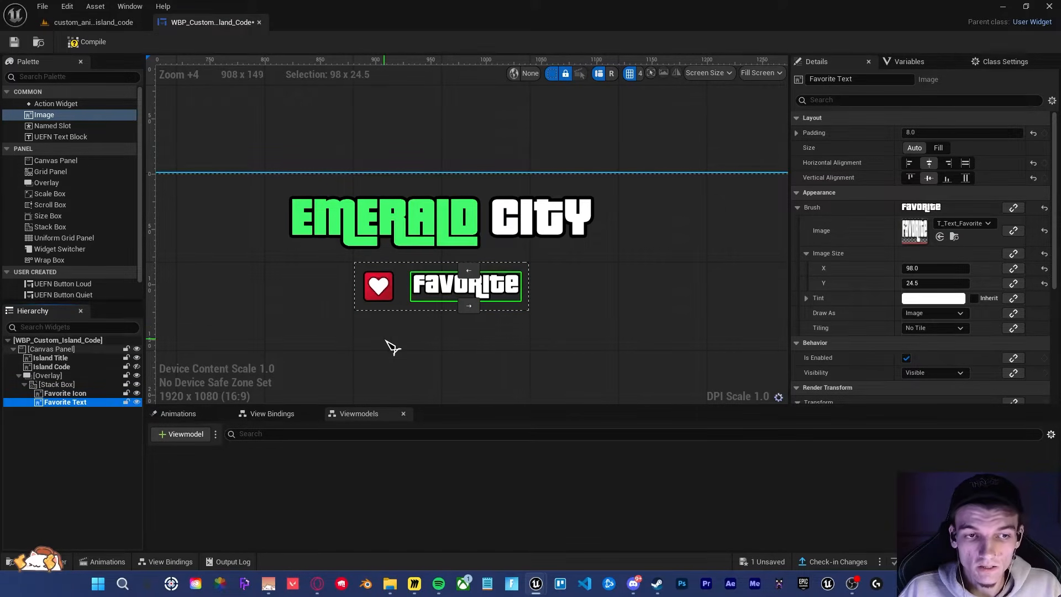
key("ctrl+d")
left_click(962, 223)
type("like")
left_click(962, 362)
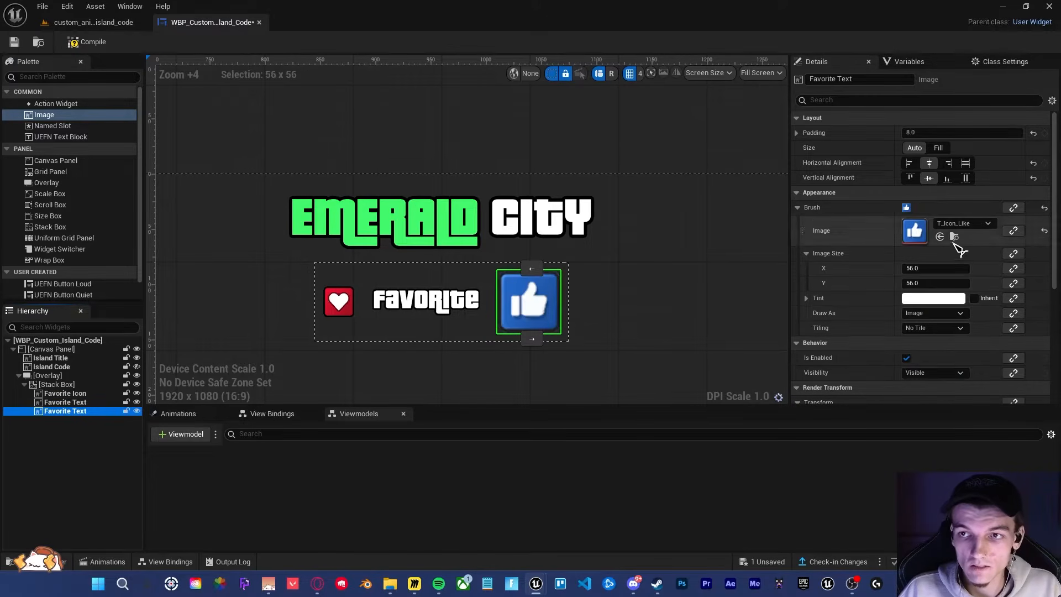
Step: Set the thumbs-up image's size to 28 by 28 and rename it as Like Icon
left_click(943, 269)
type("28")
key("Return")
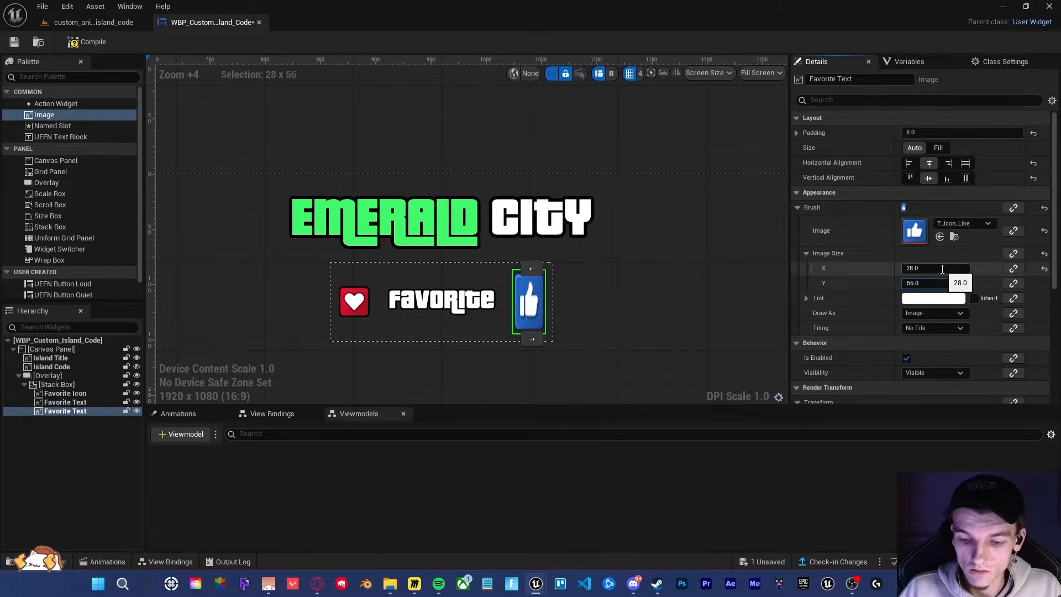
type("28")
key("Return")
key("F2")
type("Like Icon")
key("Return")
Step: Duplicate the Like Icon, assign the T_Text_Like texture to the copy, and set its image size to 41 by 24.5
key("ctrl+d")
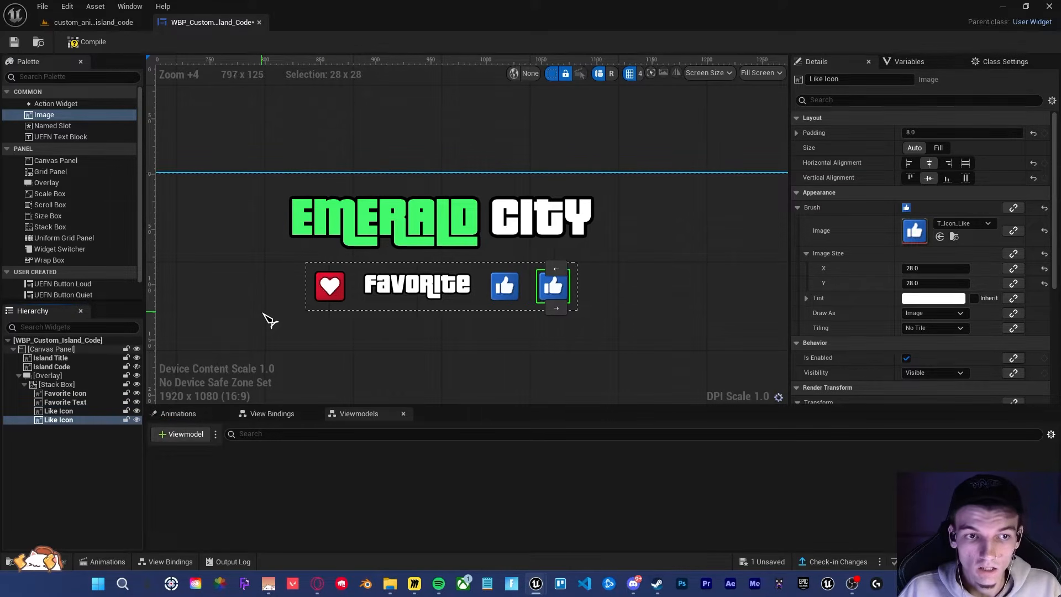
left_click(964, 223)
type("like")
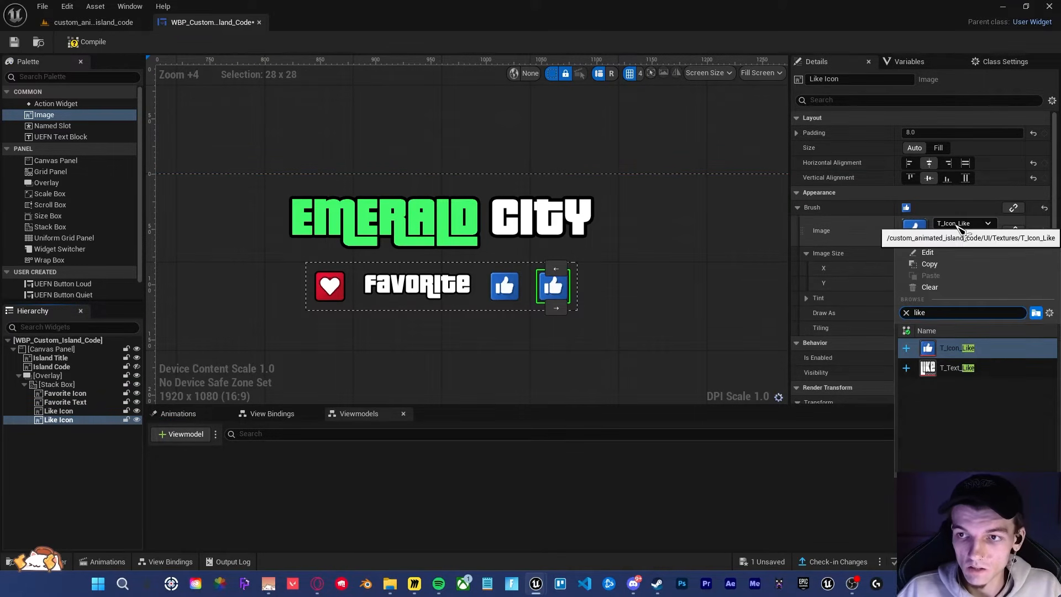
left_click(978, 369)
left_click(938, 269)
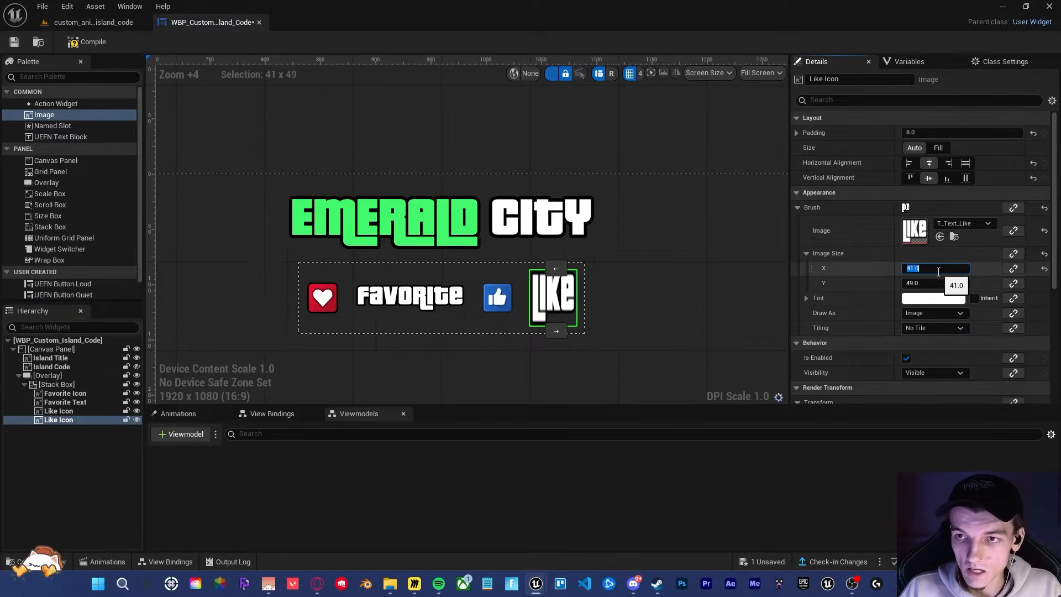
key("Tab")
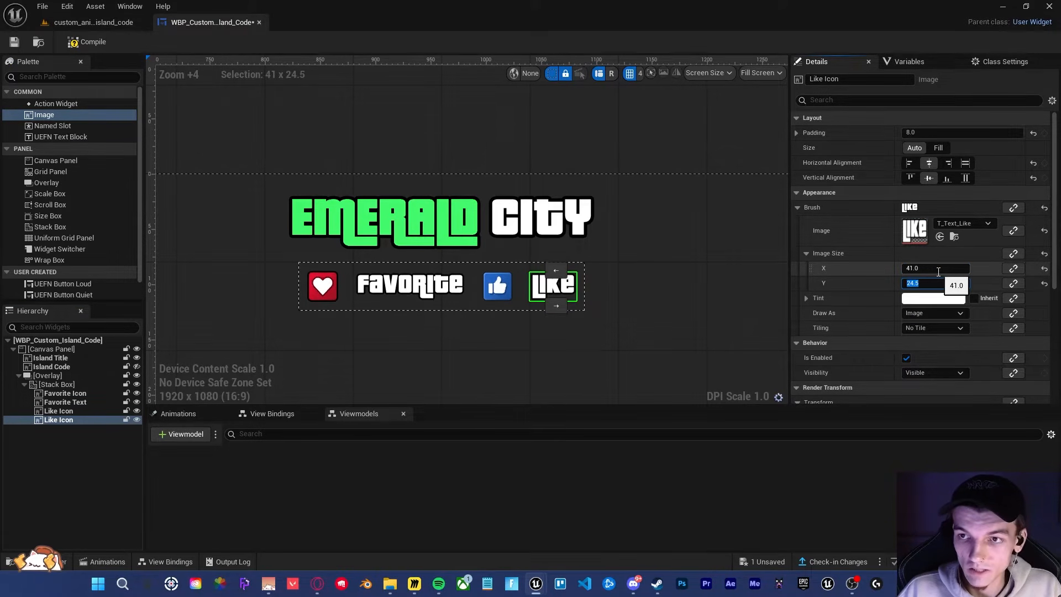
key("Return")
Step: Rename the duplicated like image as Like Text and save the widget
left_click(110, 413)
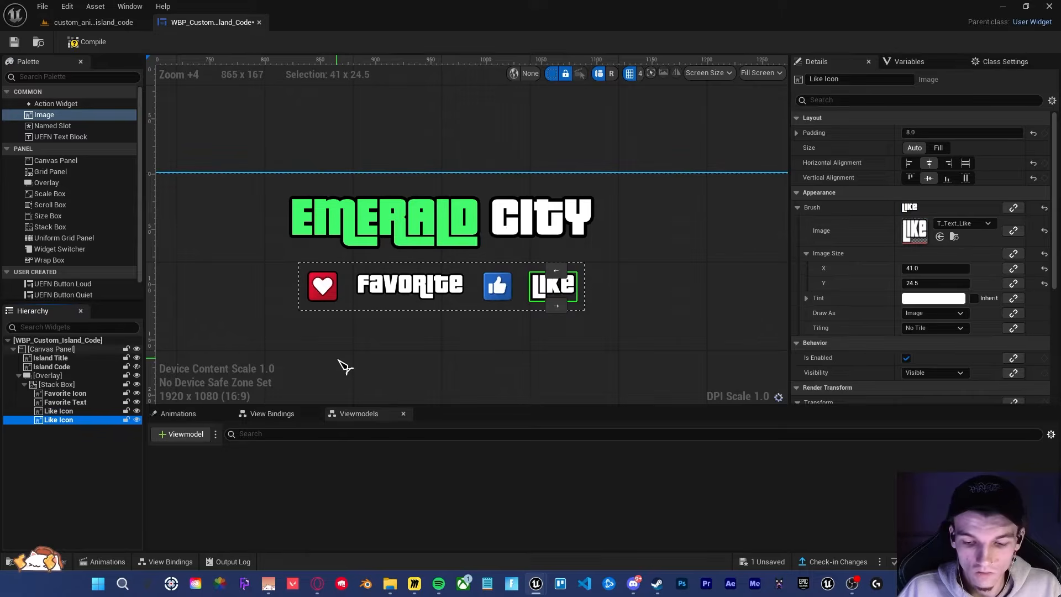
key("F2")
type("Like Text")
key("Return")
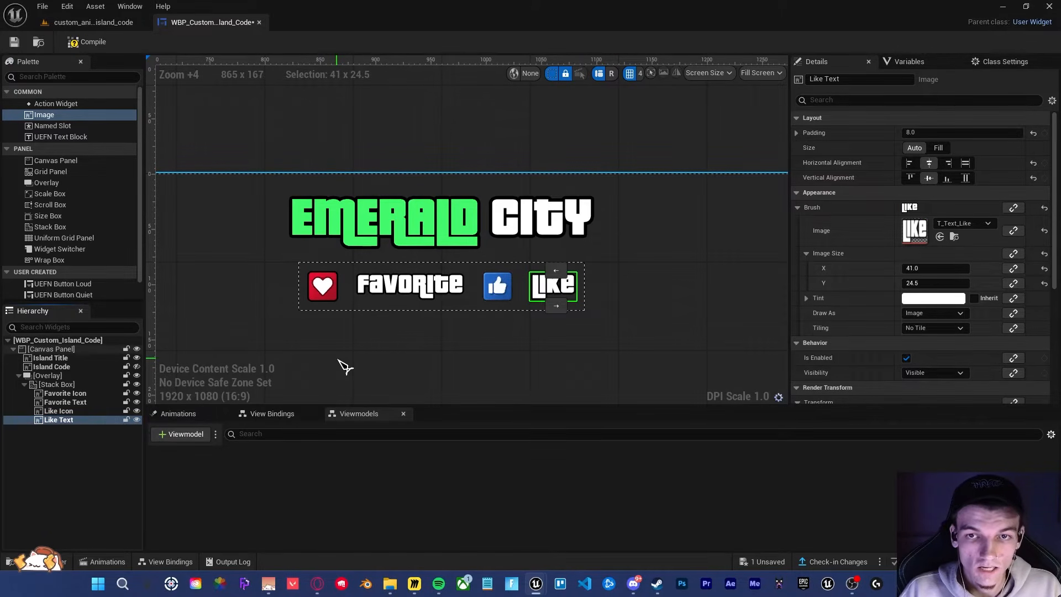
key("ctrl+s")
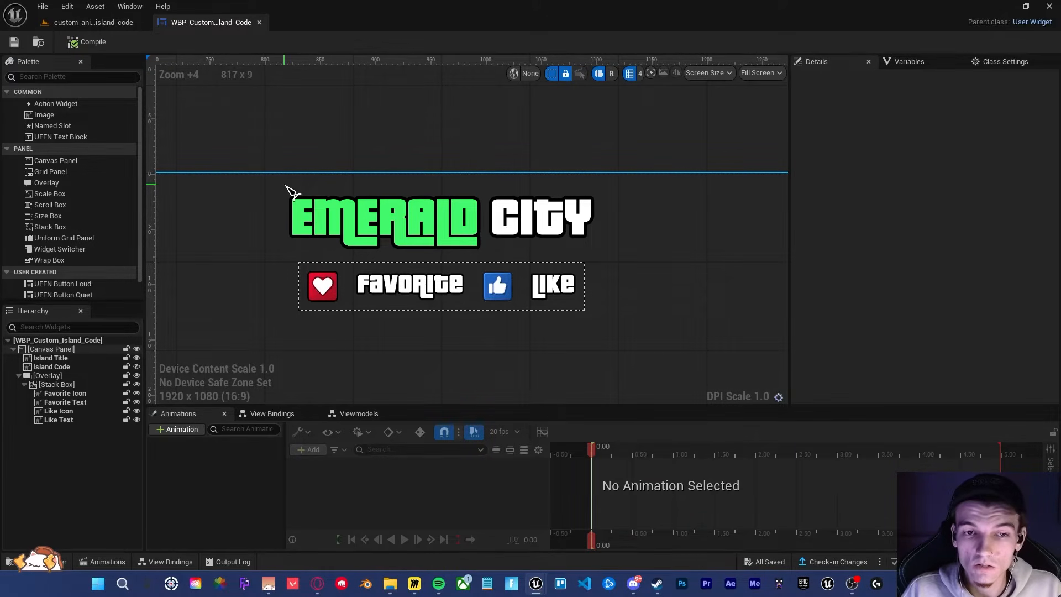
Step: Create a new widget animation named IslandCodeAnimation
left_click(176, 431)
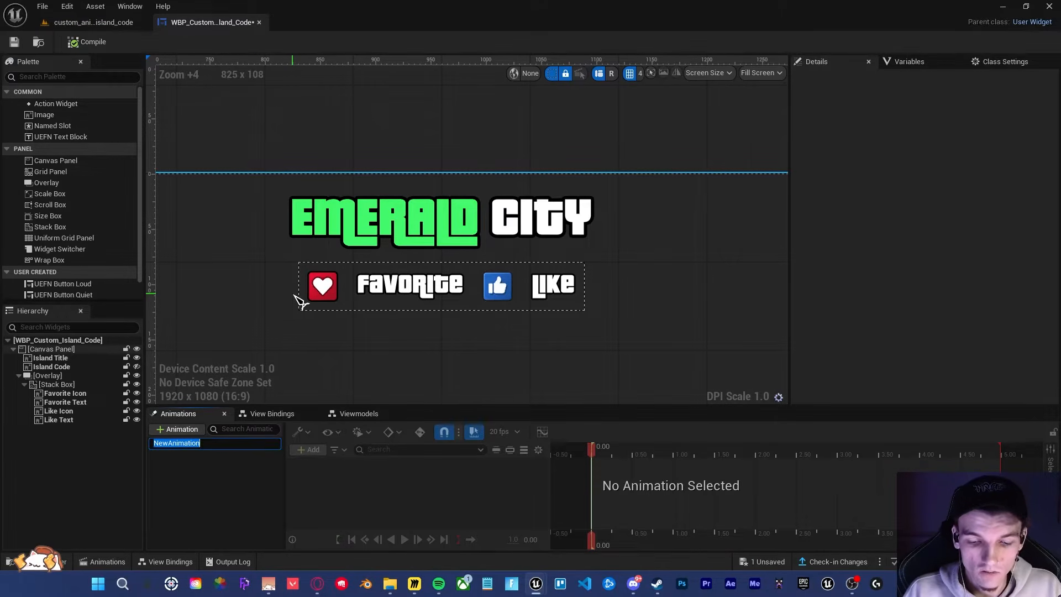
type("IslandCodeAnim")
key("Return")
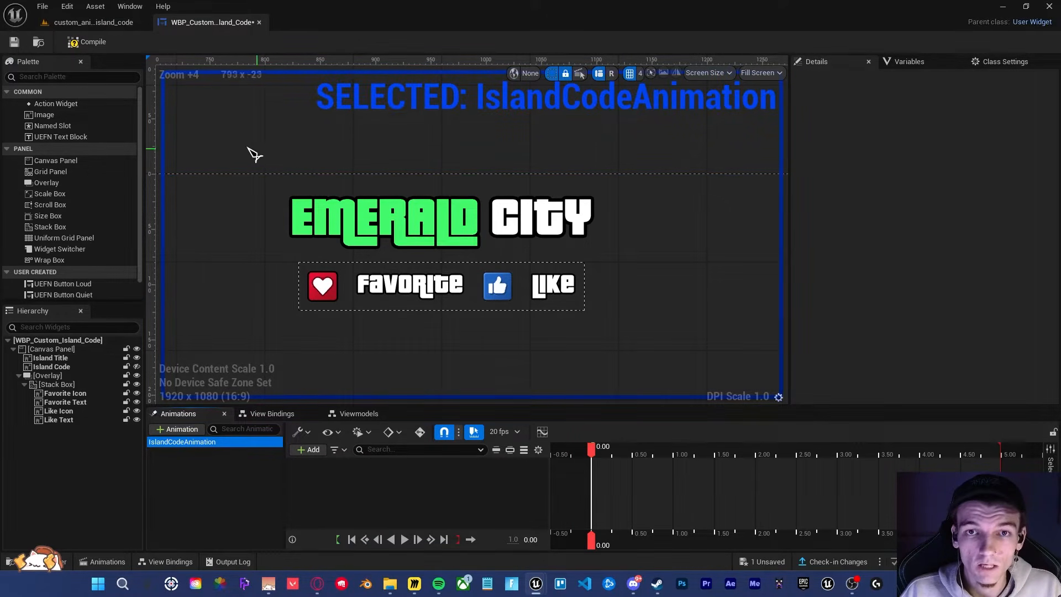
Step: Add the Island Title image as a track in IslandCodeAnimation
right_click_drag(224, 136, 258, 141)
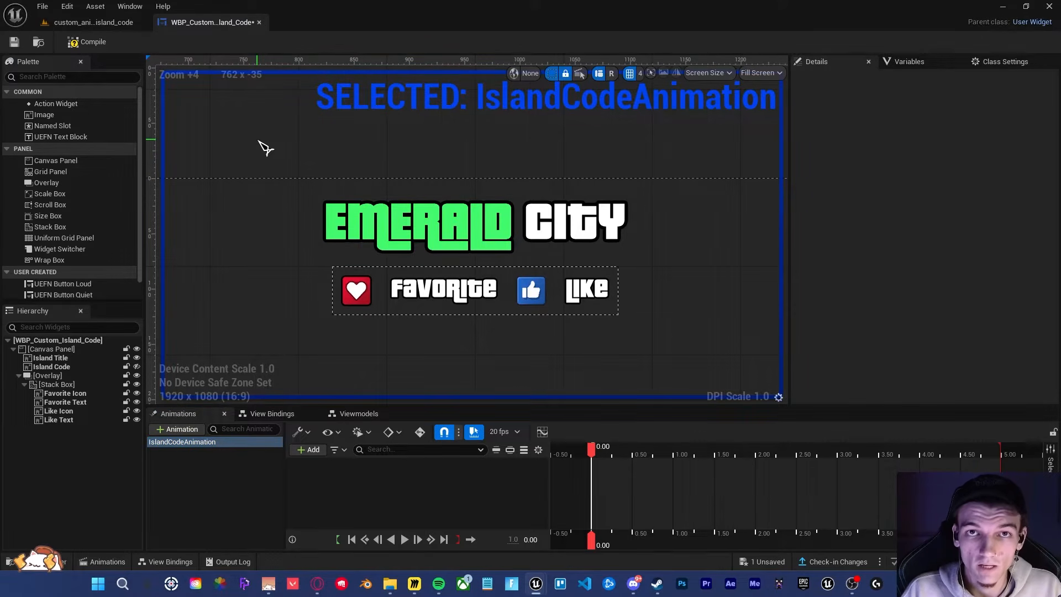
left_click(538, 237)
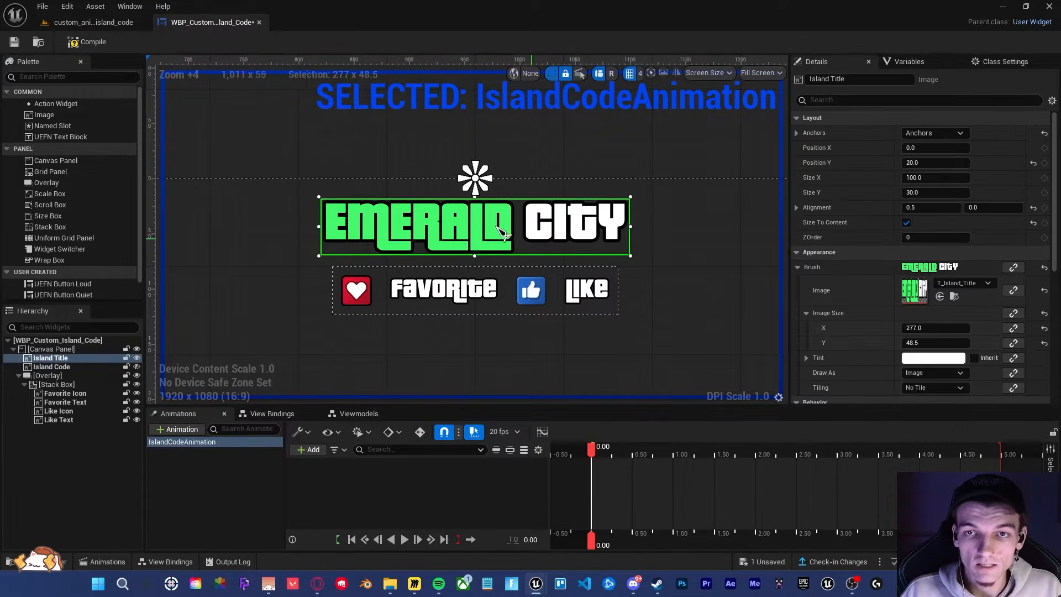
left_click(311, 449)
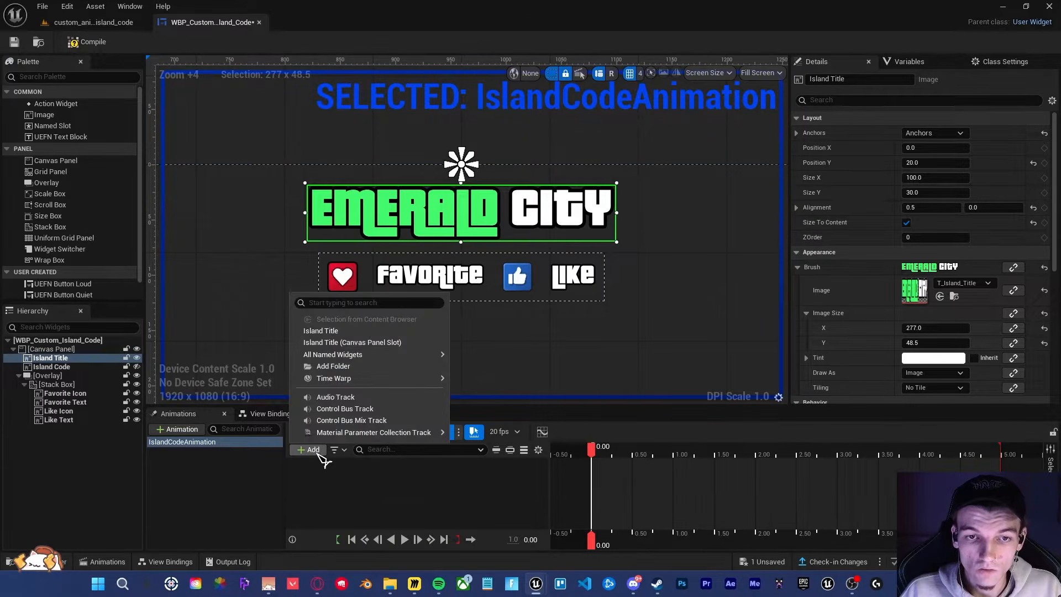
left_click(321, 332)
left_click(495, 464)
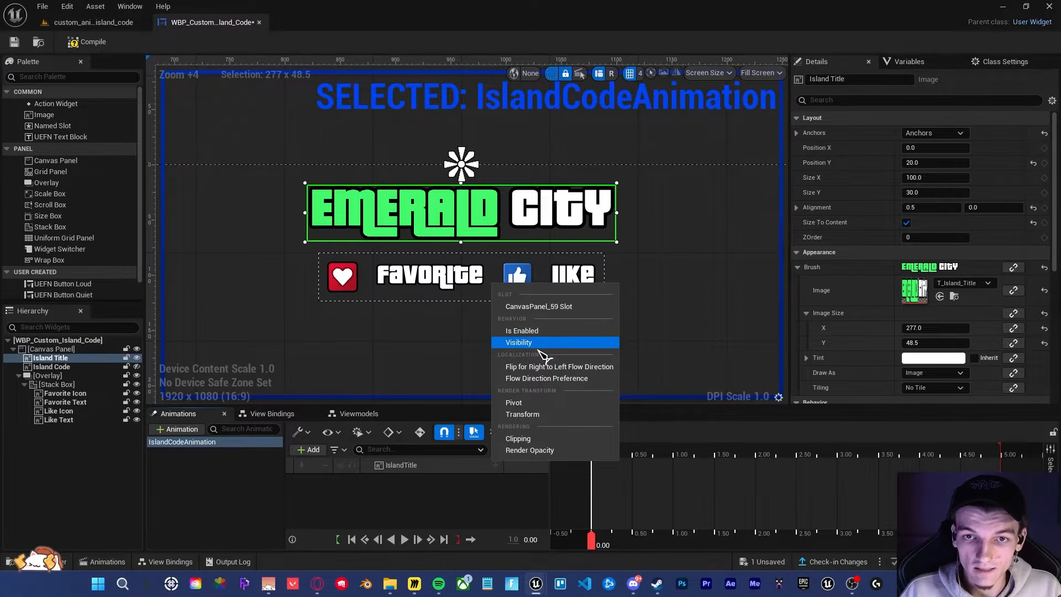
left_click(520, 343)
left_click(461, 481)
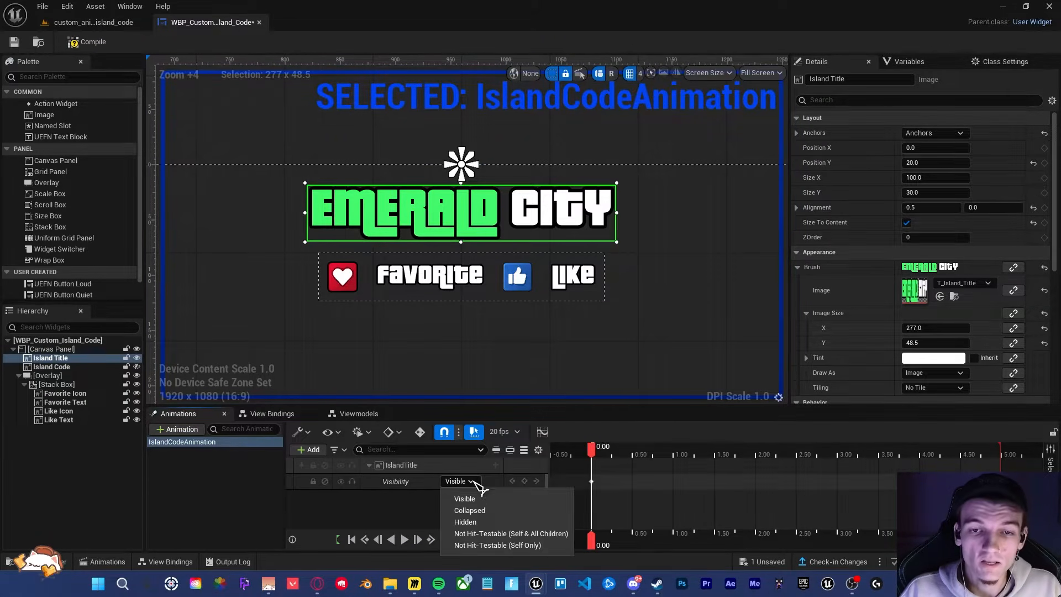
left_click(471, 522)
key("ctrl+z")
key("ctrl+z")
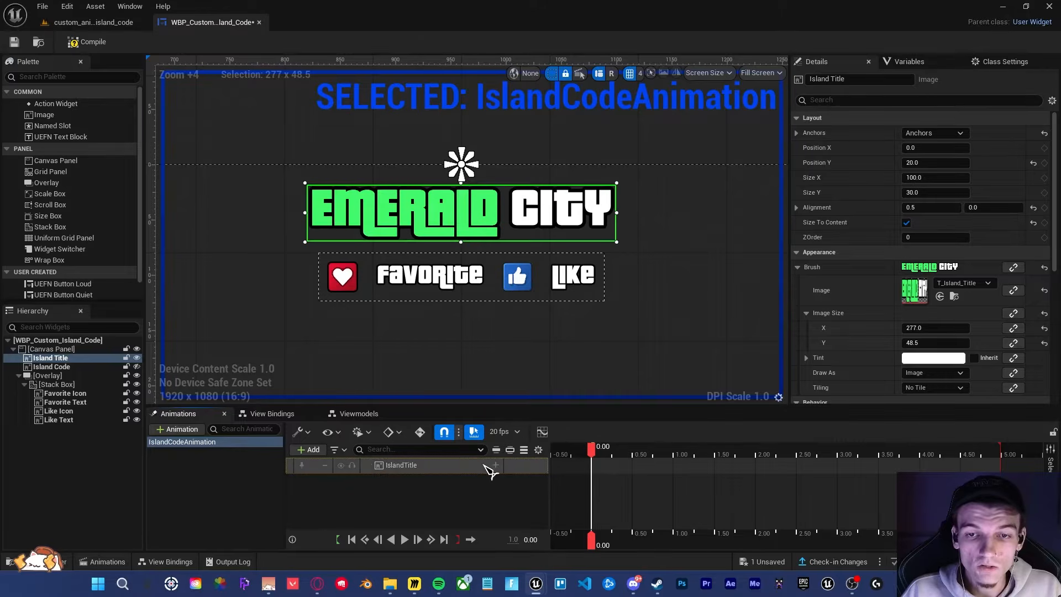
Step: Add a Render Opacity track to Island Title and set its value to 0 at 0.00 seconds
left_click(496, 465)
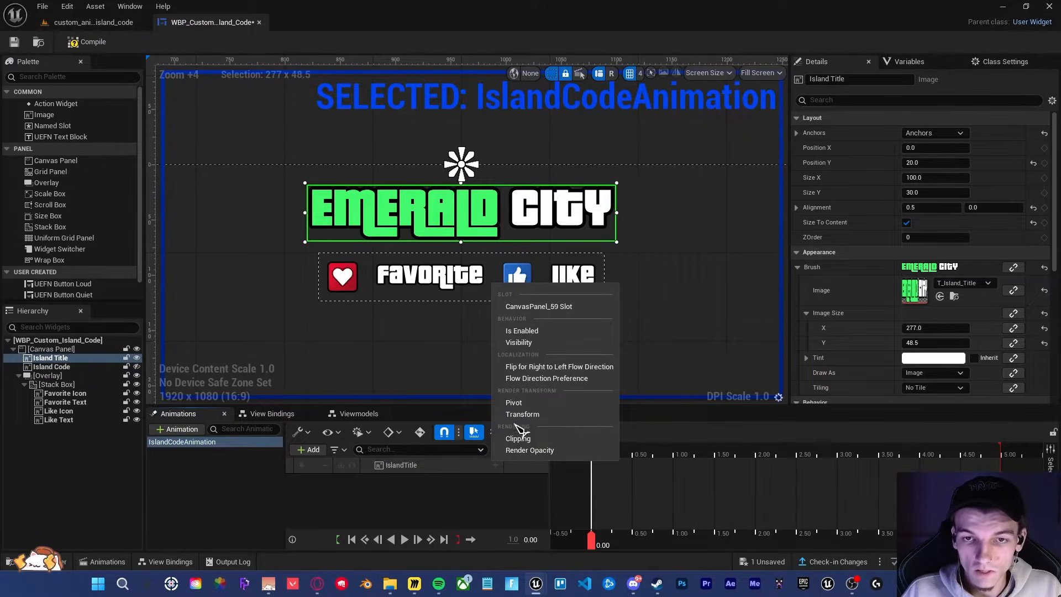
left_click(542, 452)
left_click(446, 482)
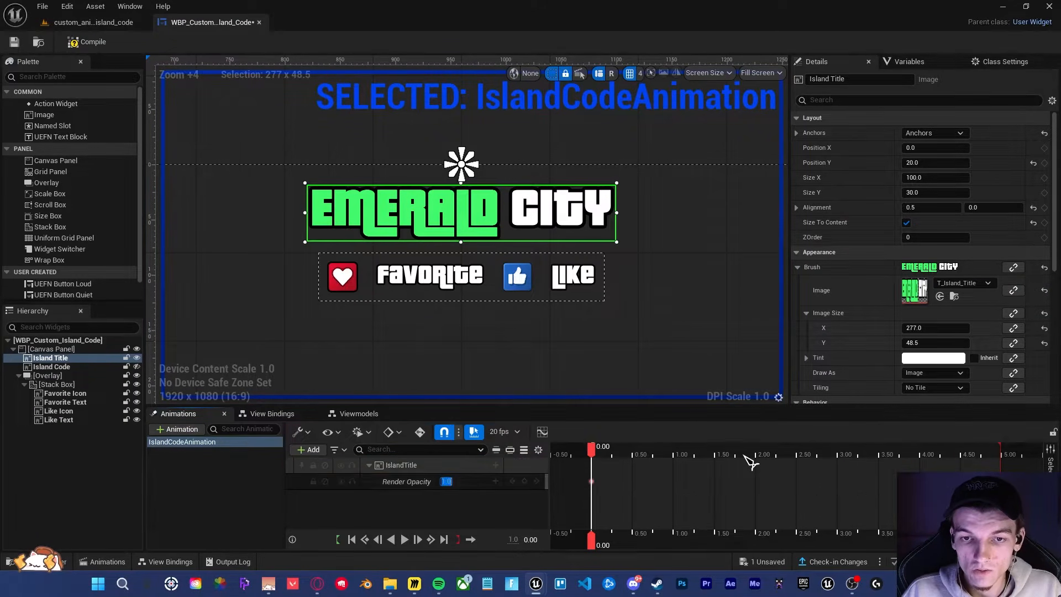
key("Return")
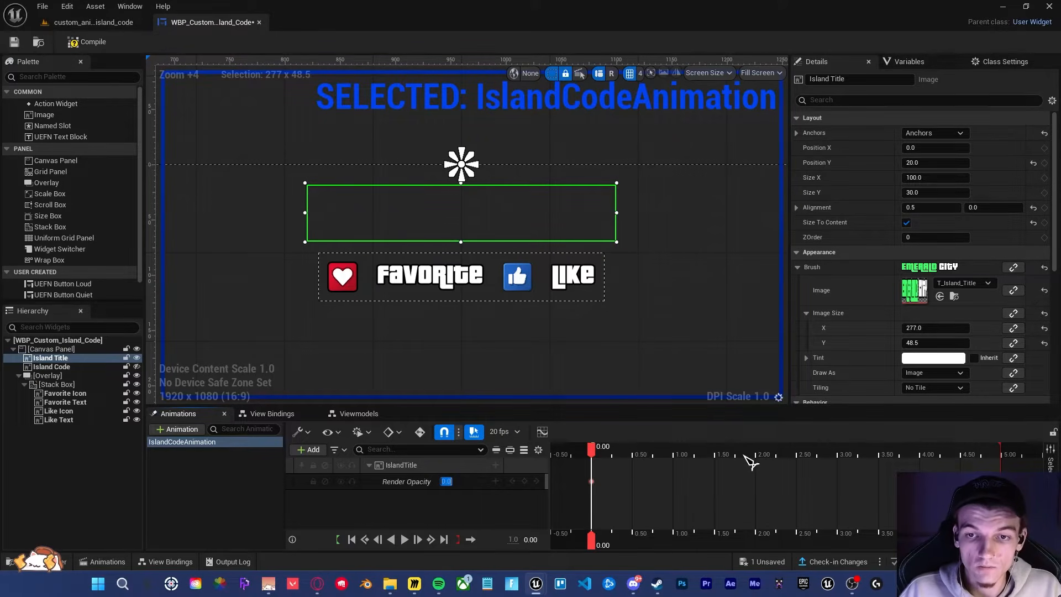
Step: Key Island Title's render opacity at 1 at 0.25 seconds
left_click_drag(591, 452, 614, 457)
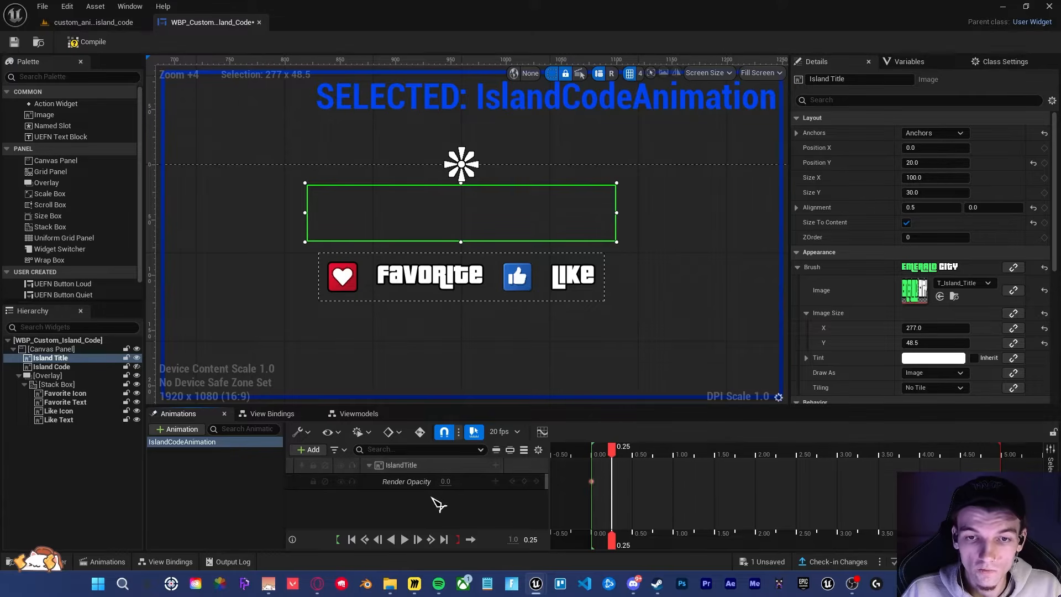
left_click(446, 481)
type("1")
key("Return")
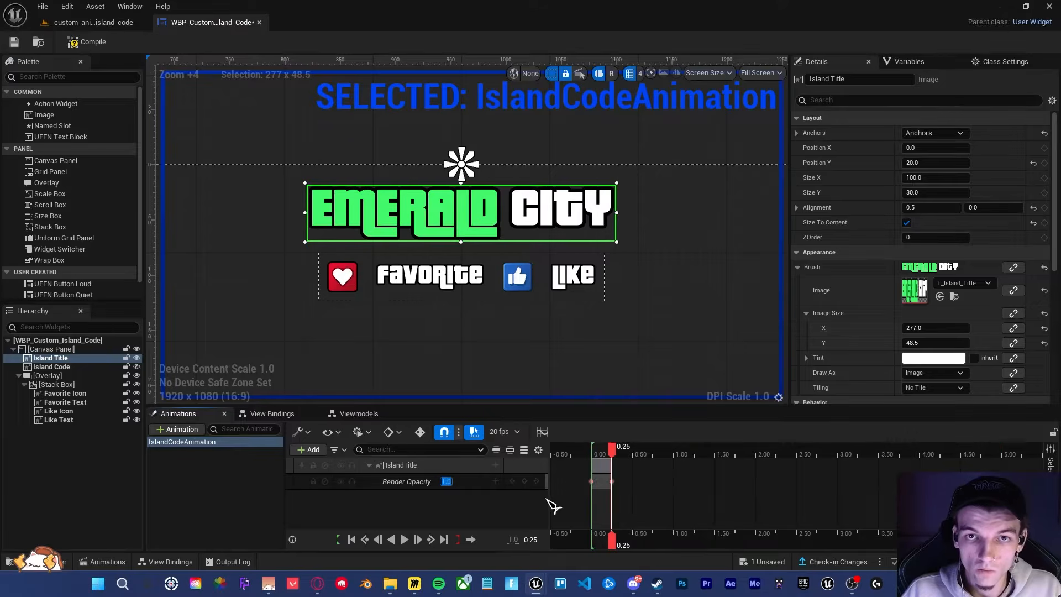
Step: Move Island Title's second opacity key to 0.50 seconds and preview the animation
left_click_drag(608, 454, 631, 480)
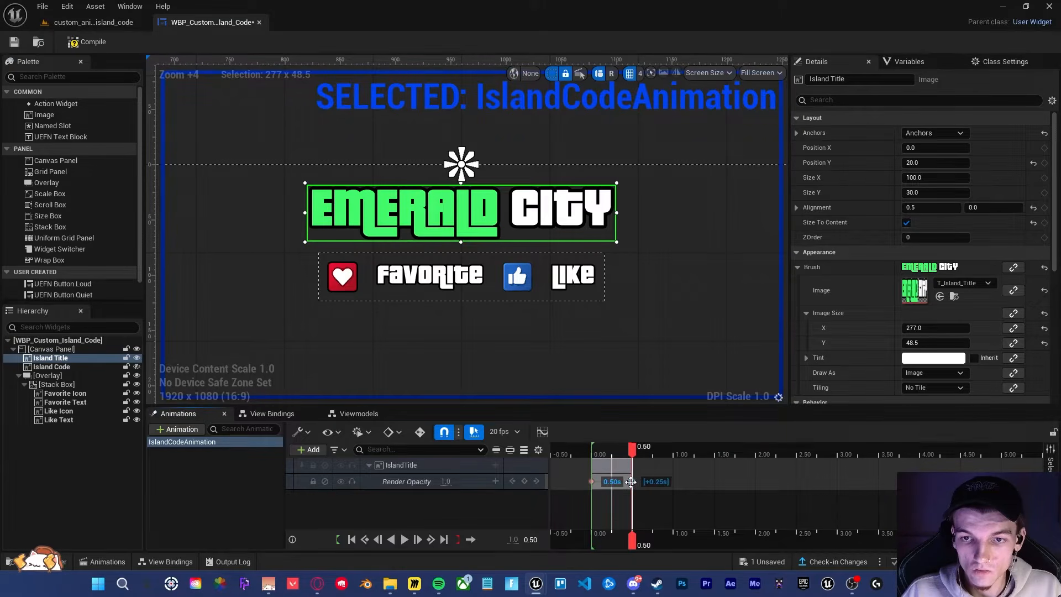
key("space")
key("space")
Step: Add the Overlay holding the favorite and like images as a track in IslandCodeAnimation
left_click(382, 355)
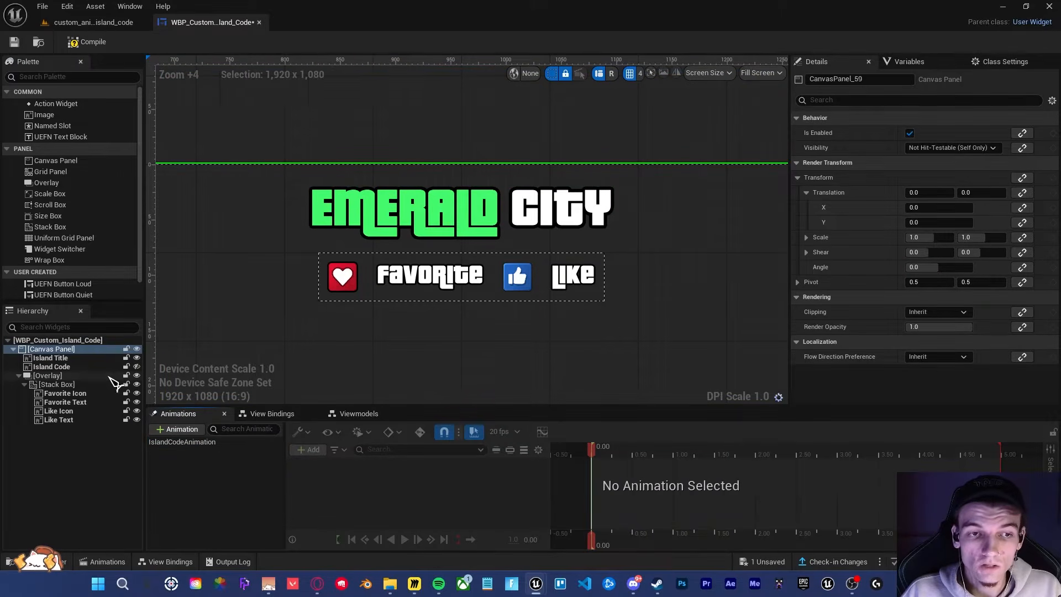
left_click(55, 376)
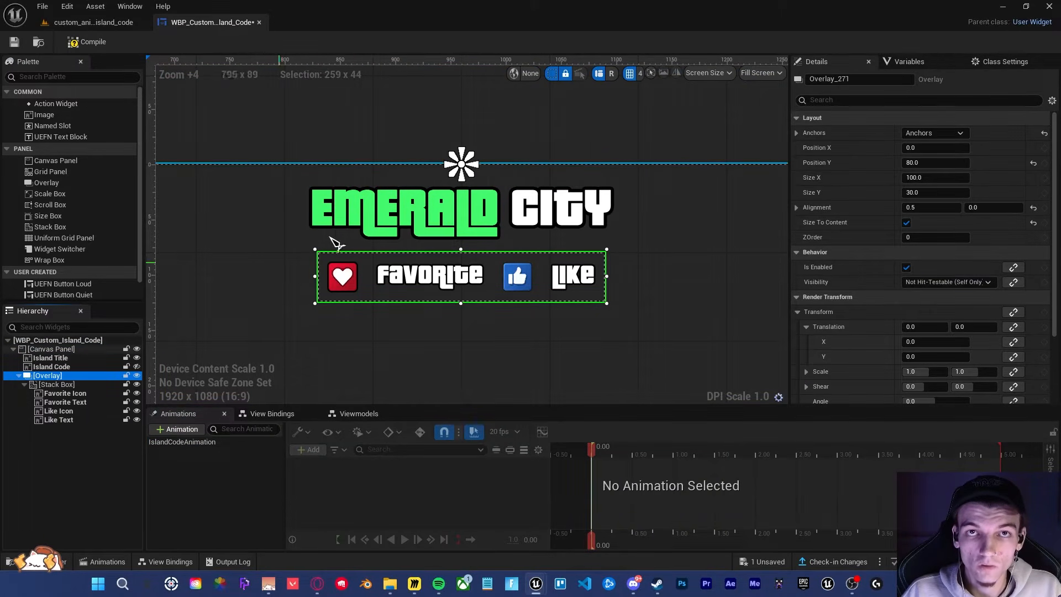
left_click(188, 441)
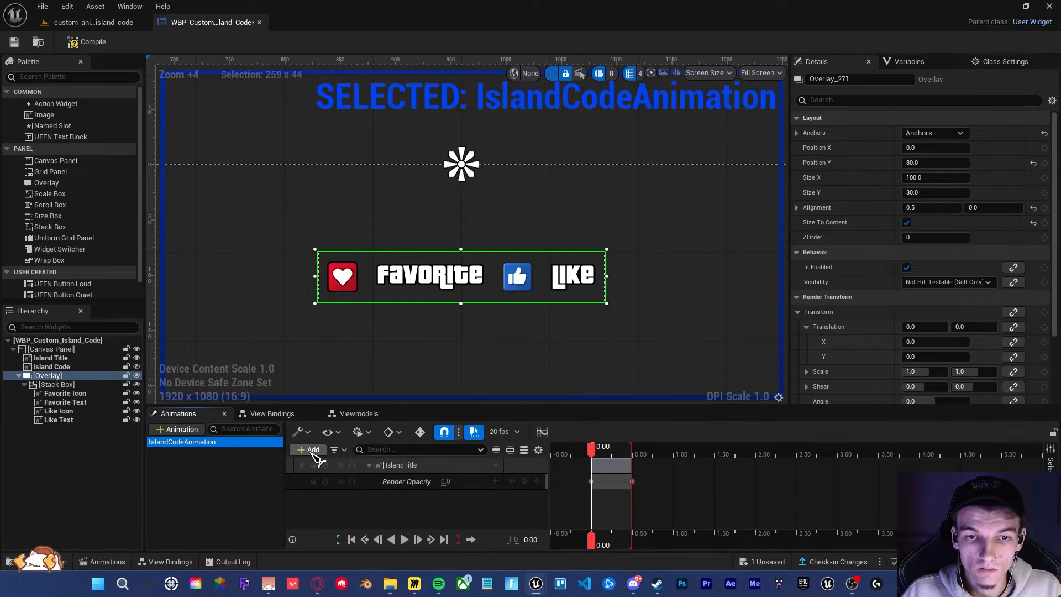
left_click(311, 450)
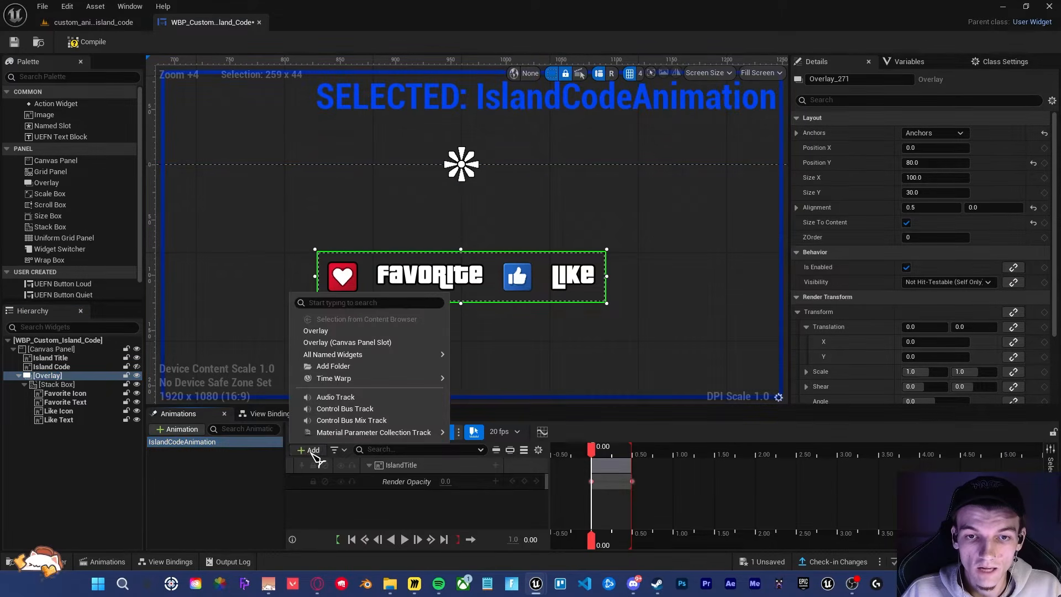
left_click(315, 335)
Step: Add a Render Opacity track to the Overlay and set its value to 0 at 0.00 seconds
left_click(495, 497)
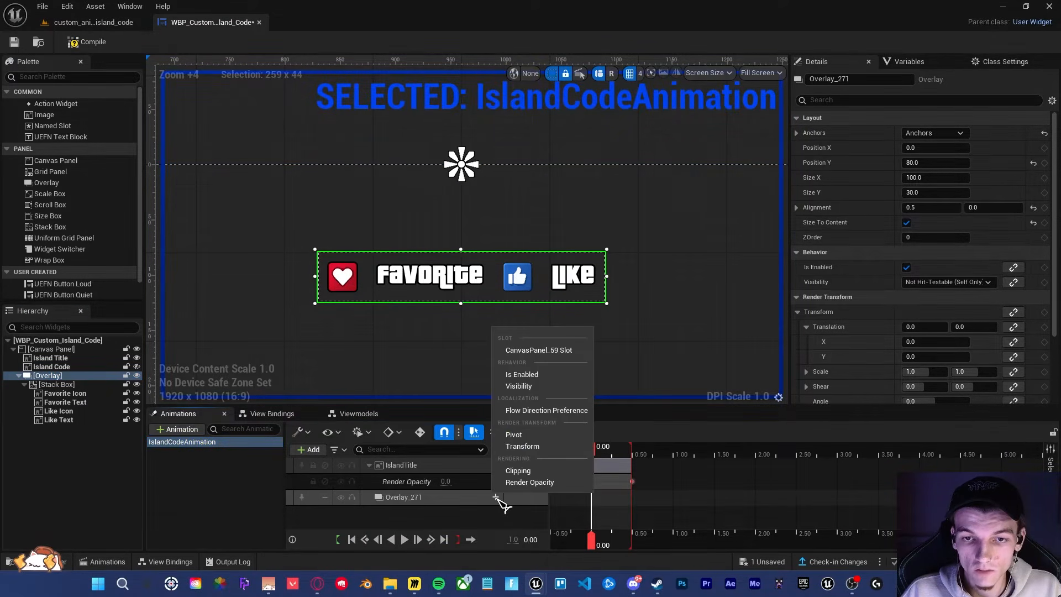
left_click(530, 482)
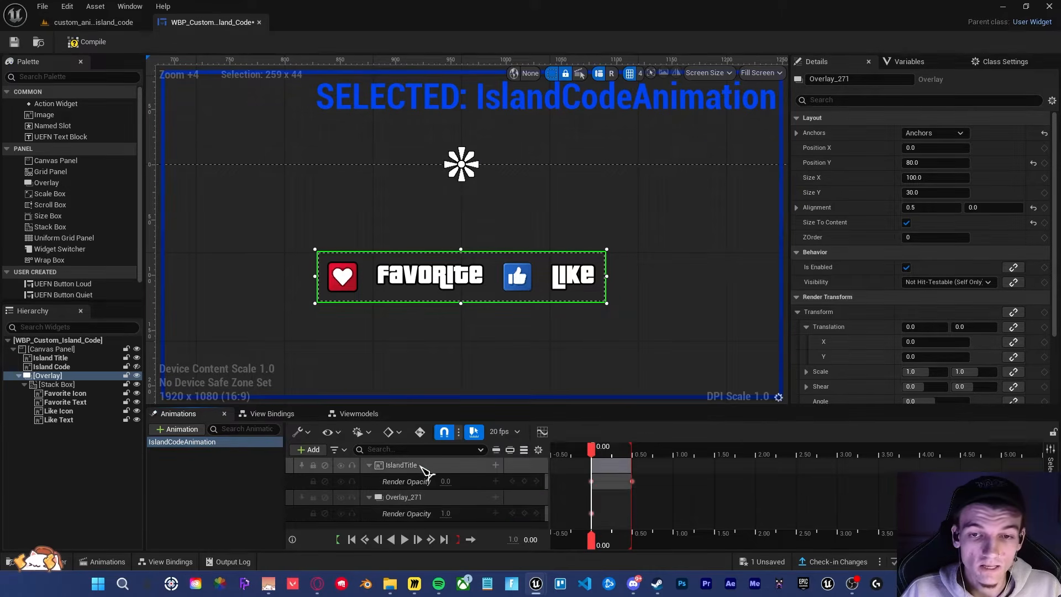
left_click(446, 513)
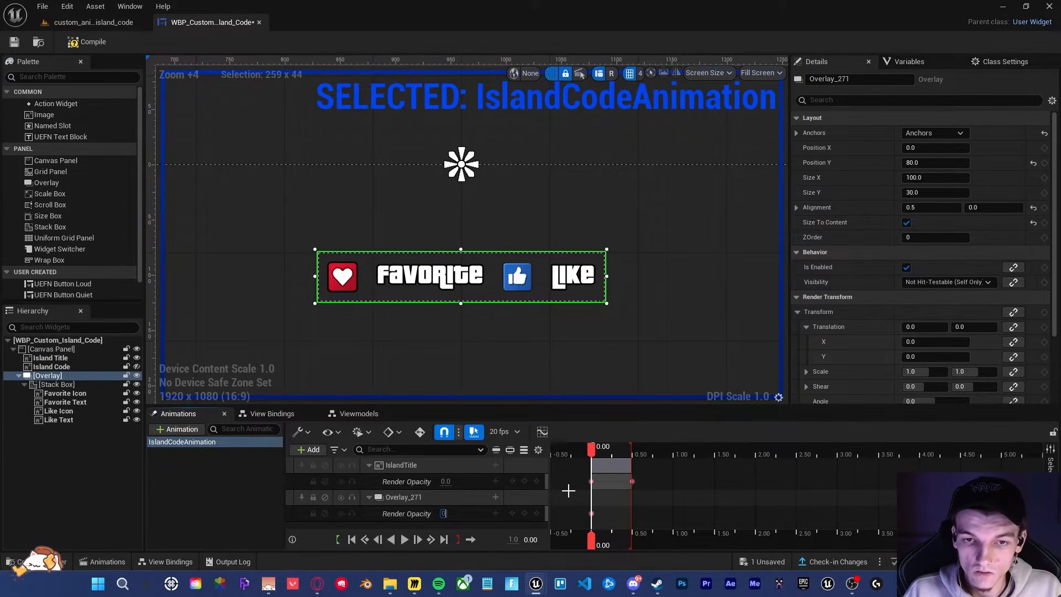
type("0")
key("Return")
Step: Key the Overlay's render opacity at 1 at 0.50 seconds and preview the fade-in
left_click_drag(593, 454, 633, 466)
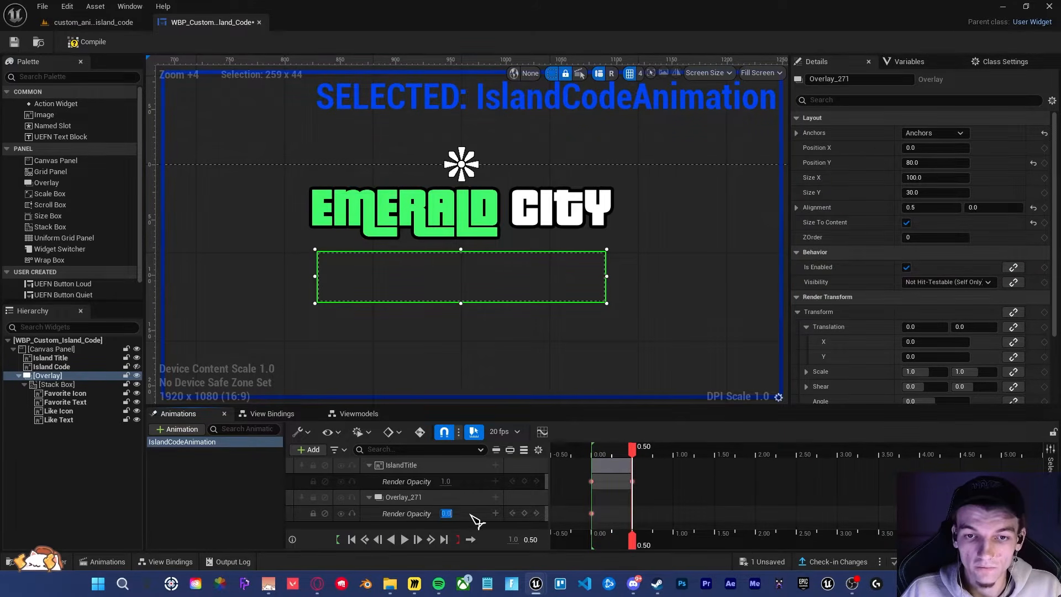
left_click(773, 454)
key("space")
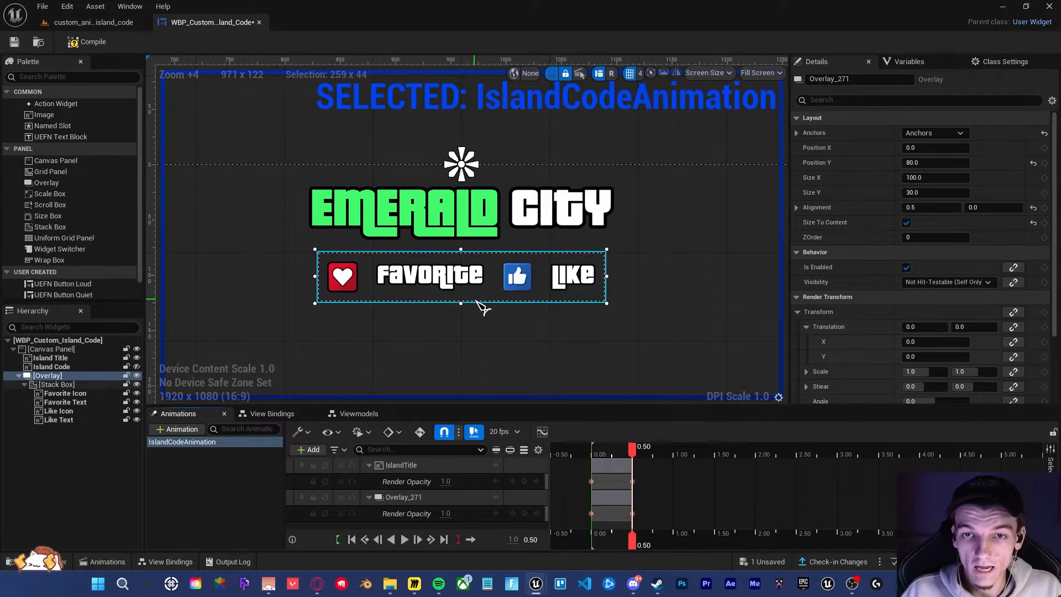
left_click_drag(631, 446, 608, 453)
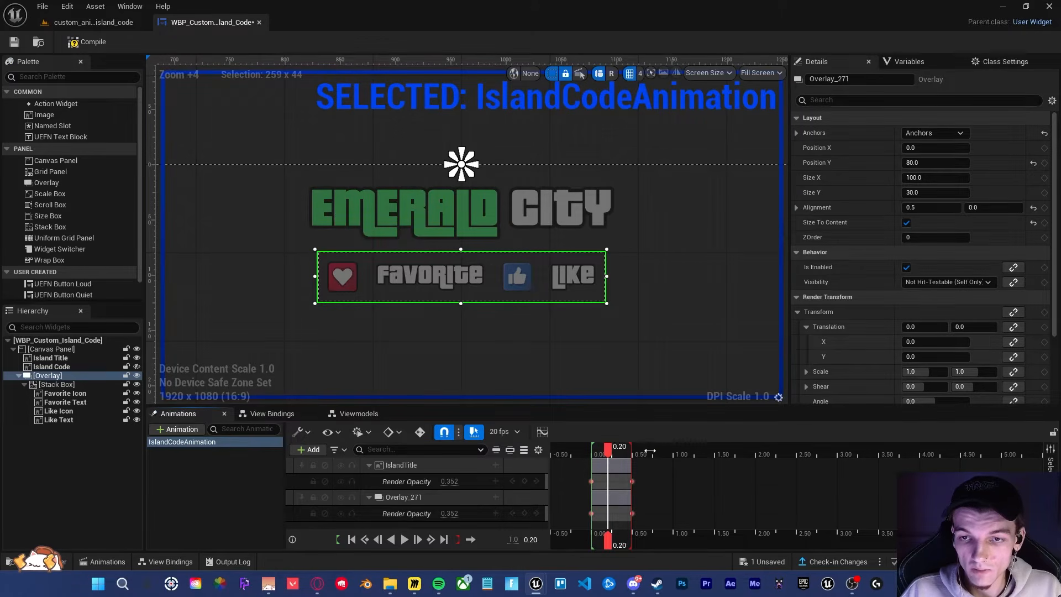
Step: Collapse the Island Title track and mute the Overlay's Render Opacity track
left_click(370, 465)
scroll(641, 496, "up", 1, "ctrl")
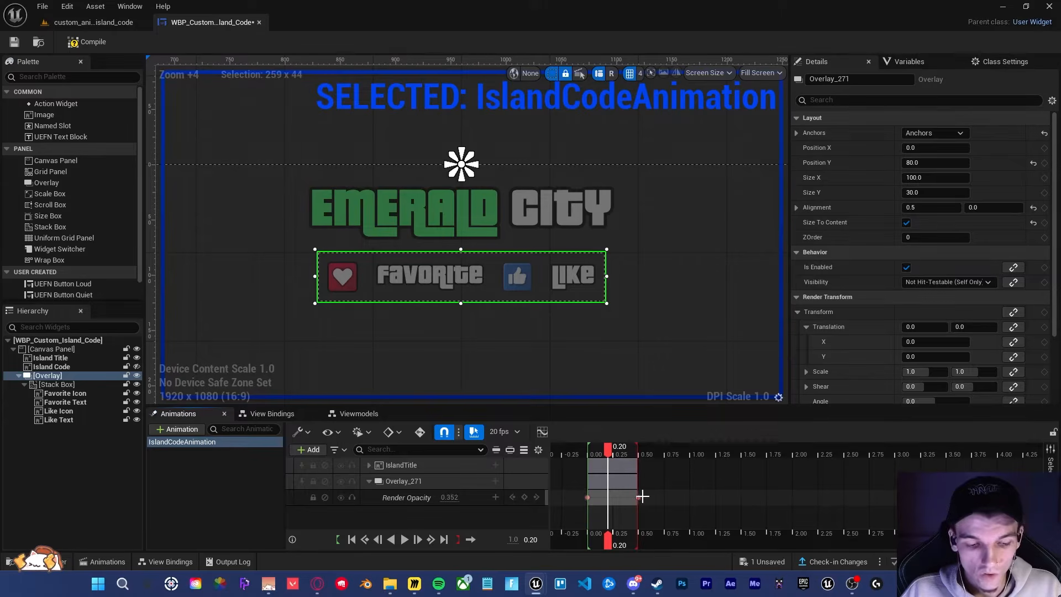
scroll(643, 488, "up", 4, "ctrl")
right_click_drag(651, 486, 750, 482)
scroll(712, 490, "up", 1, "ctrl")
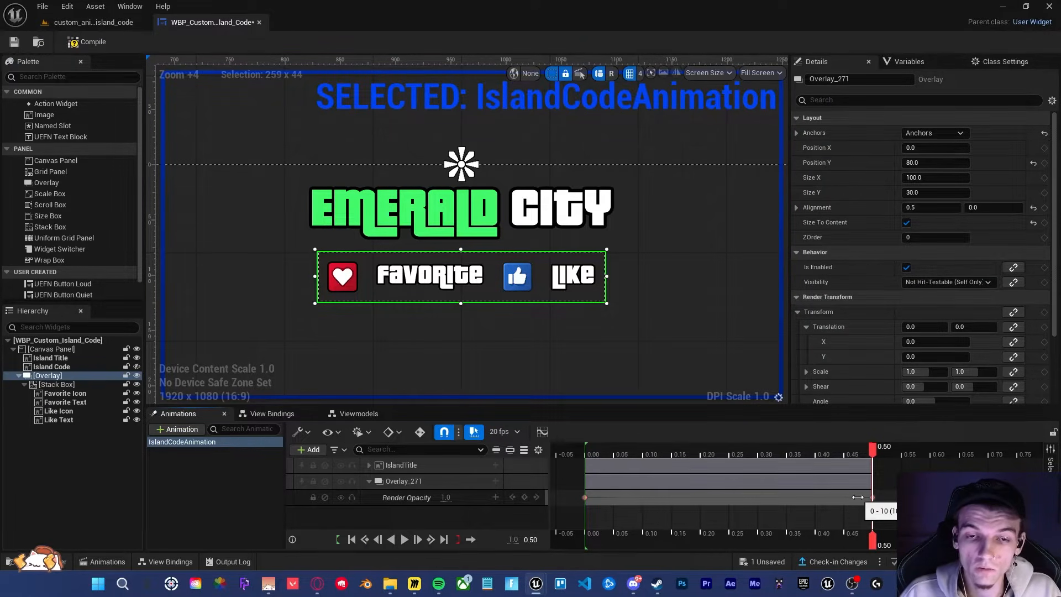
left_click(340, 497)
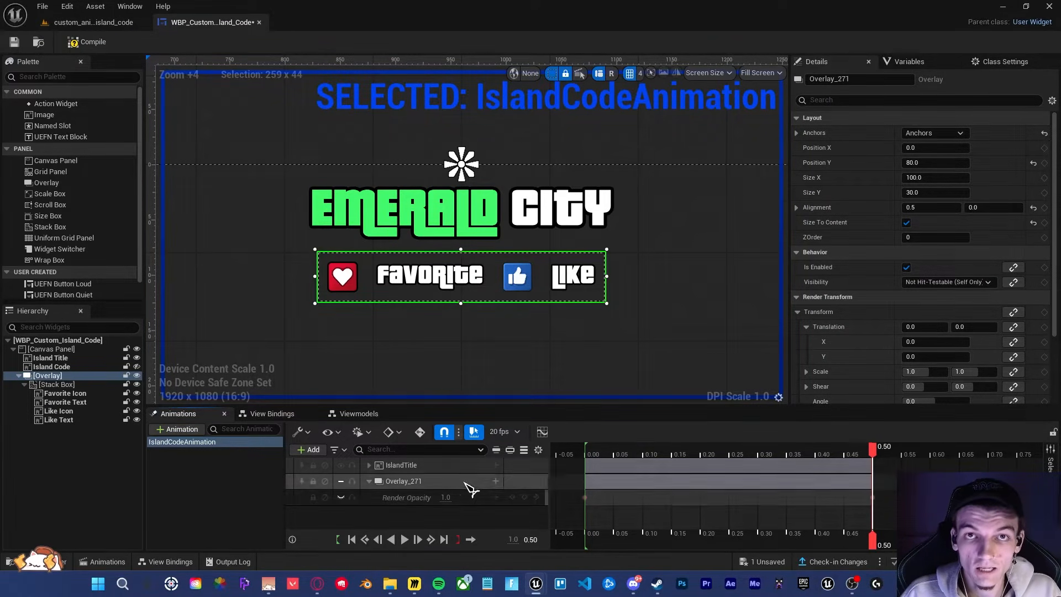
Step: Add a Transform track to the Overlay at 0.00 seconds
left_click_drag(854, 452, 604, 457)
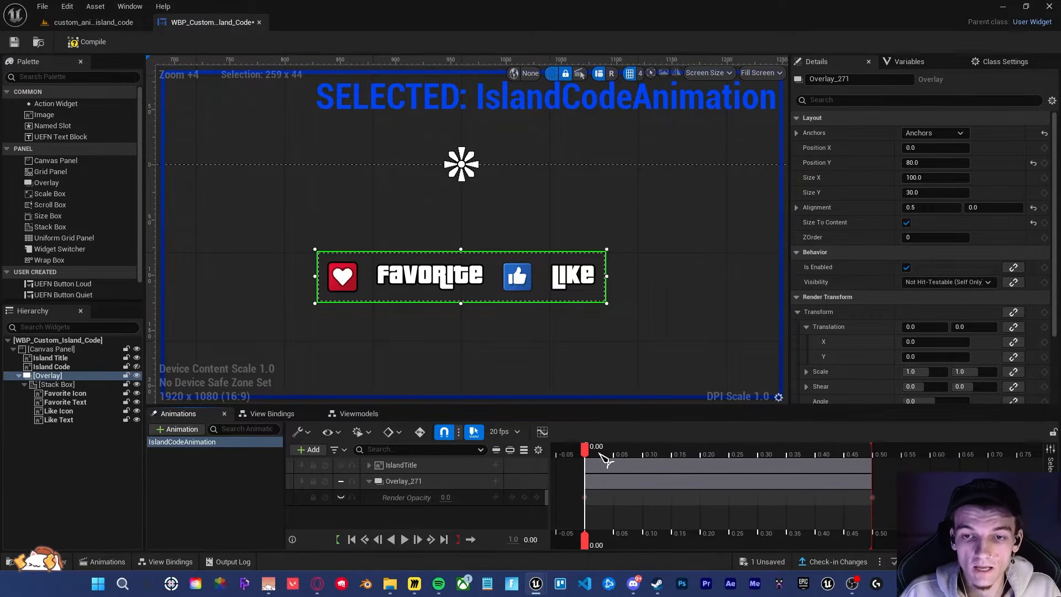
left_click(495, 481)
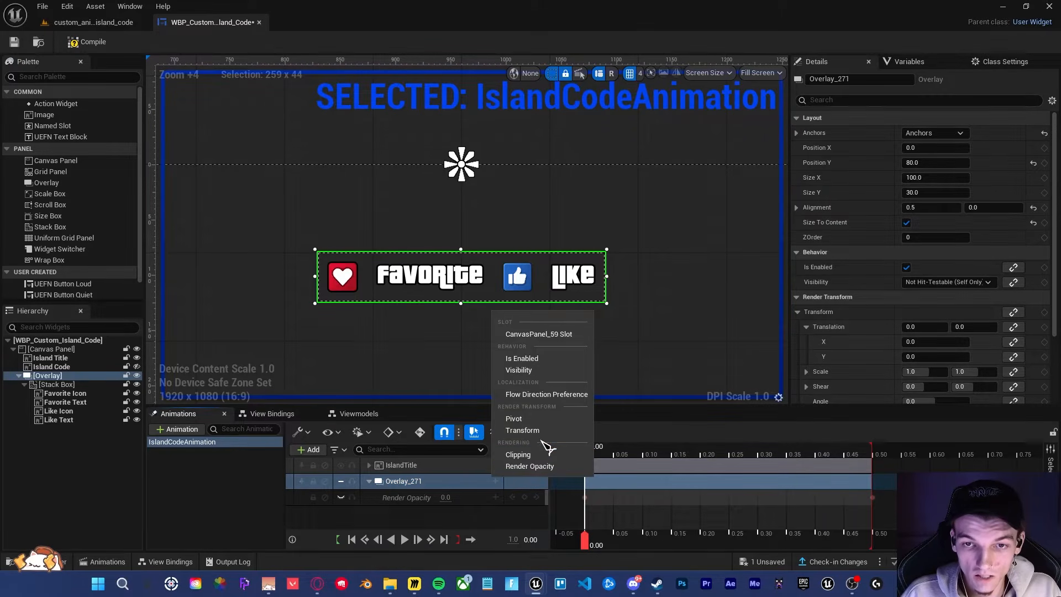
left_click(522, 430)
Step: Remove the Shear, Scale and Rotation channels from the Overlay's Transform track
scroll(390, 528, "down", 2)
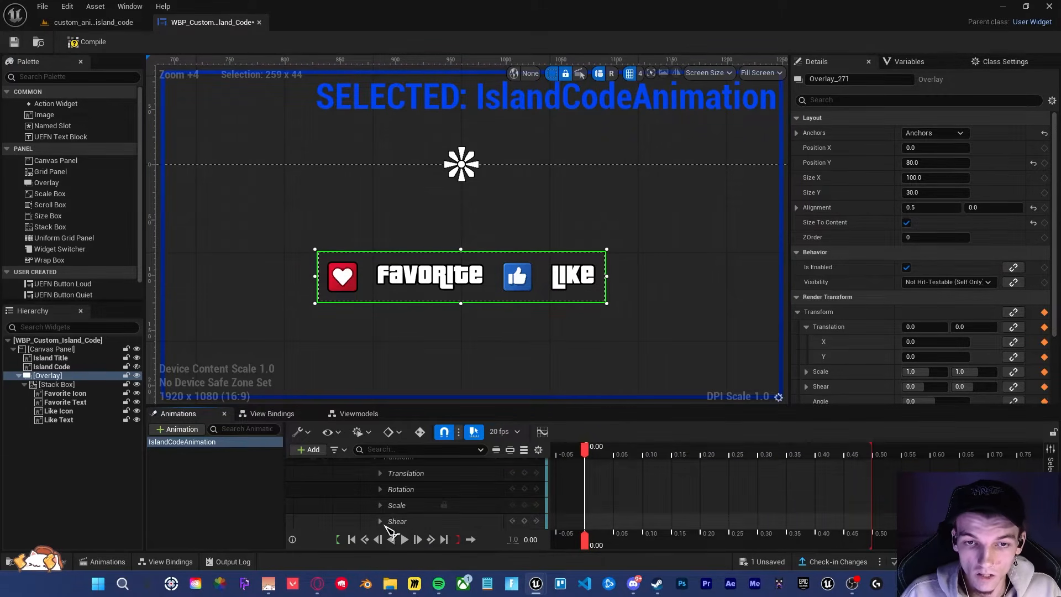
scroll(393, 525, "up", 1)
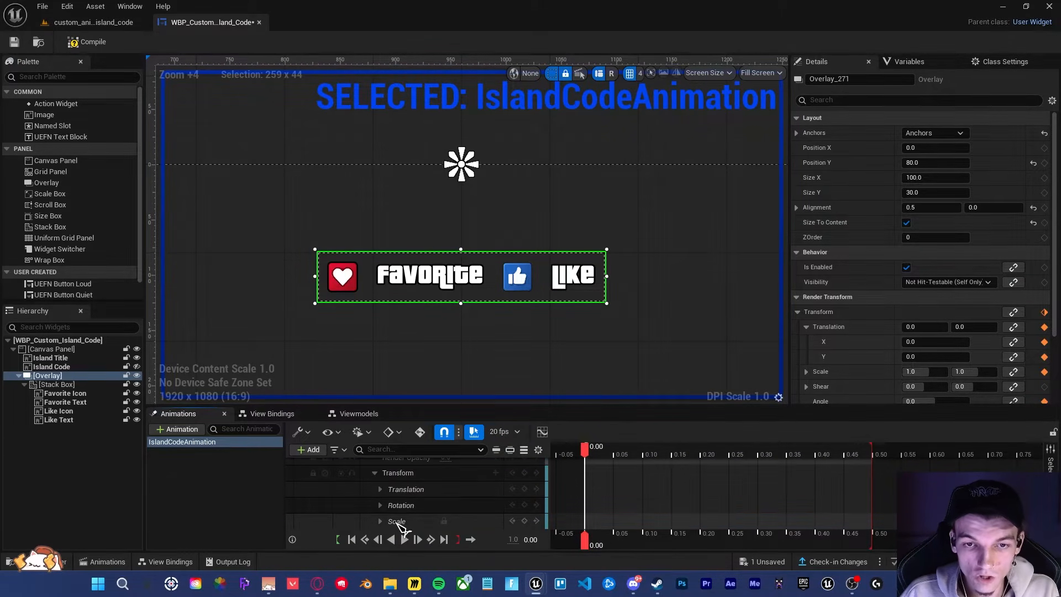
left_click(397, 522)
scroll(409, 518, "up", 1)
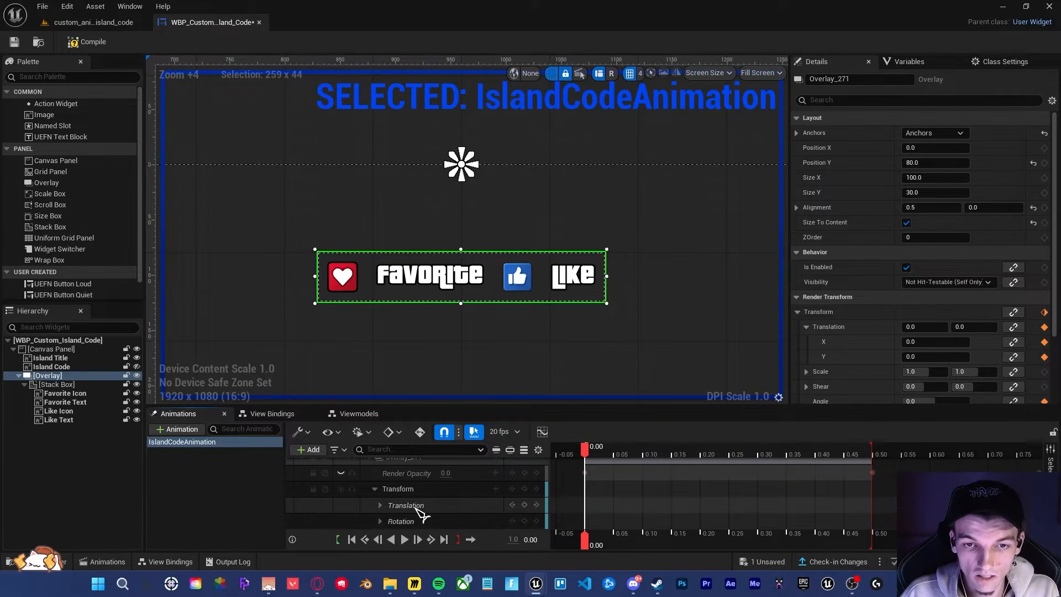
left_click(436, 521)
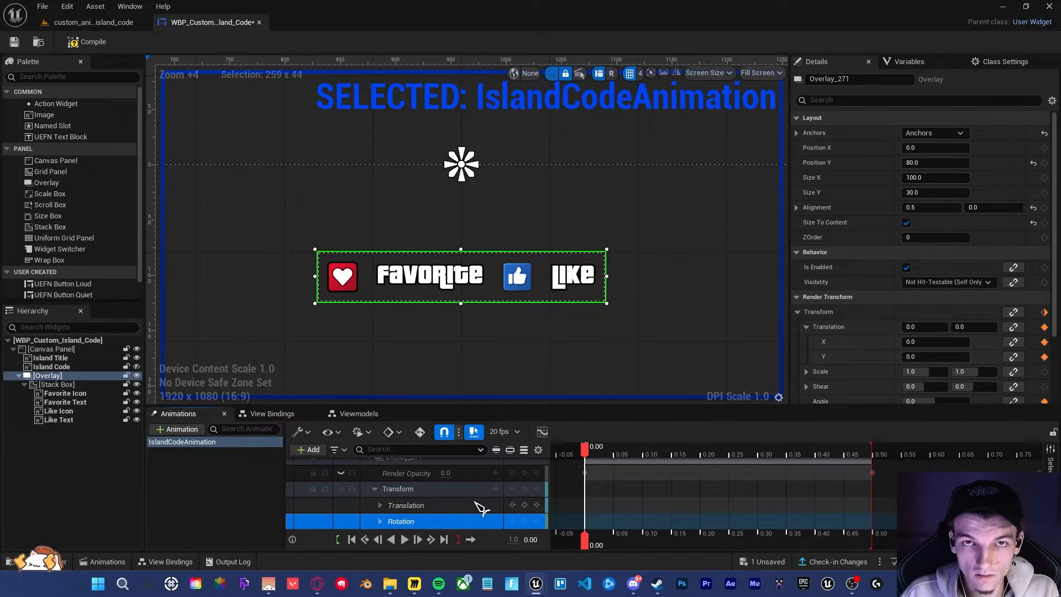
Step: Expand the Overlay's Translation channels and delete the X channel so only Y can be animated
scroll(478, 510, "up", 1)
left_click(432, 523)
left_click(381, 521)
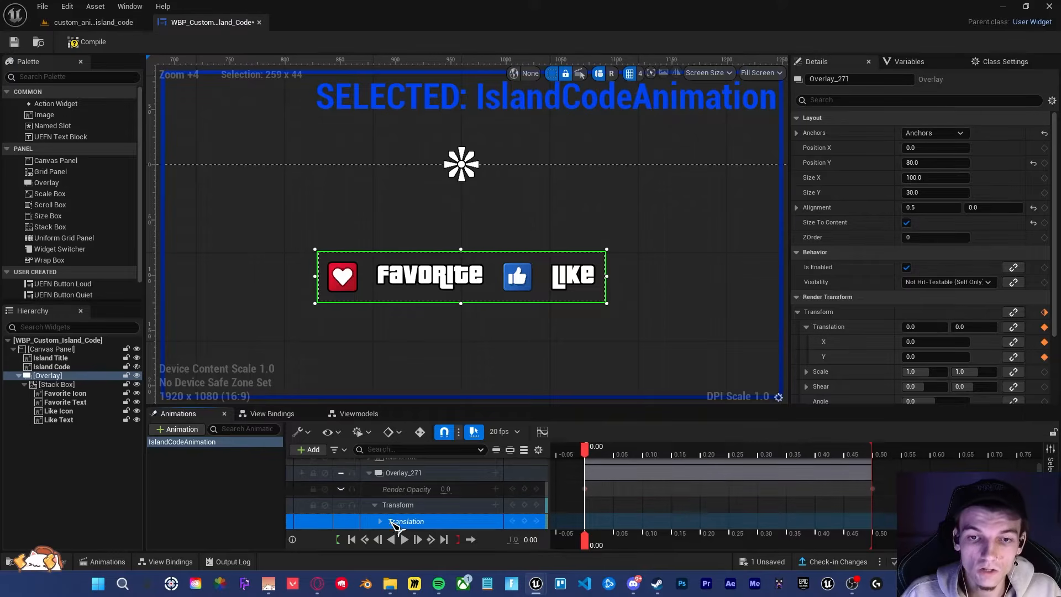
scroll(449, 511, "down", 2)
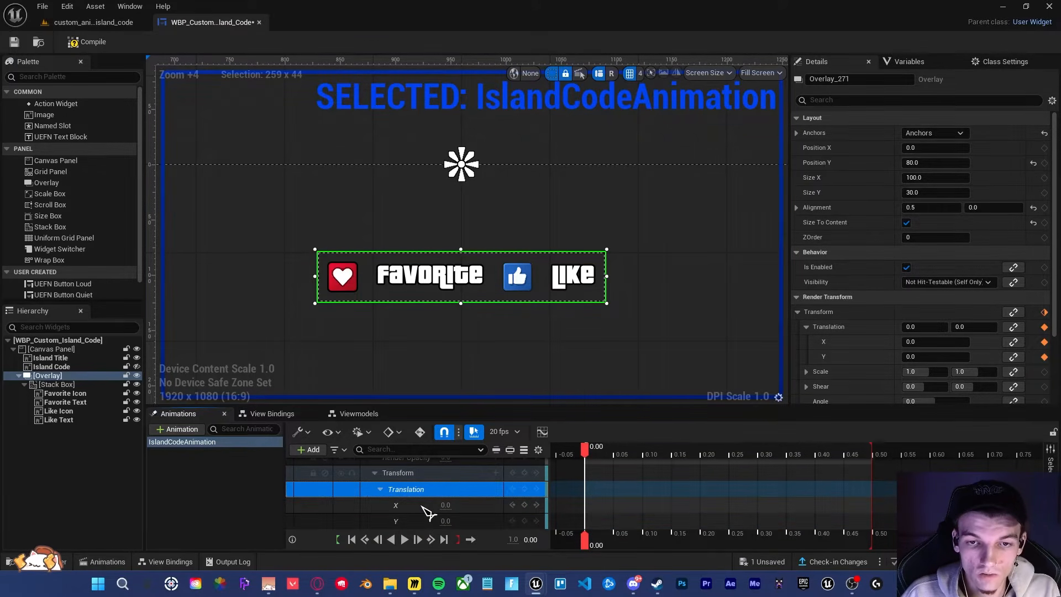
left_click(427, 505)
key("Delete")
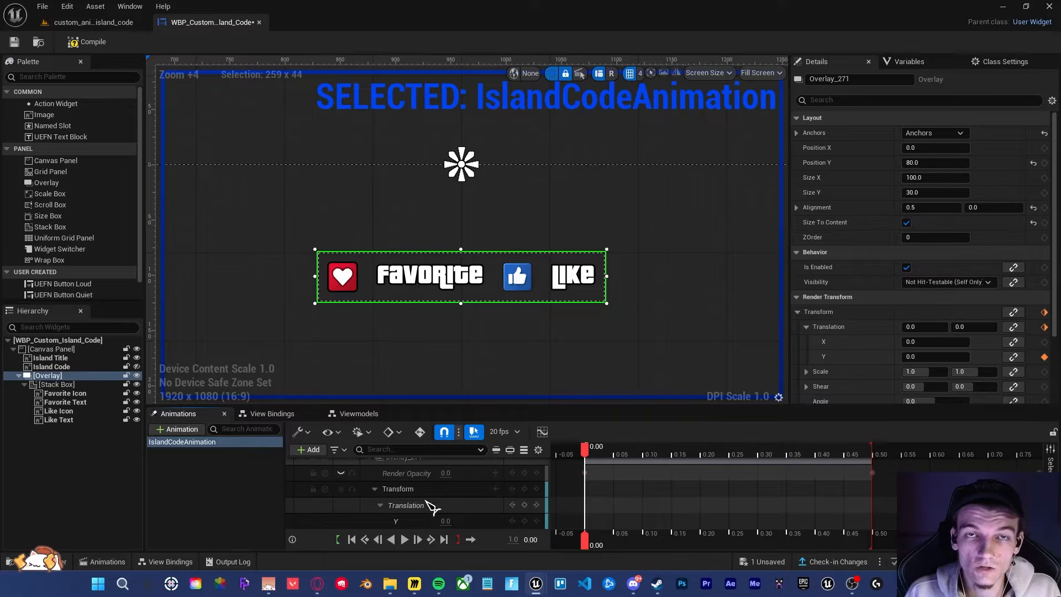
Step: Key the Overlay's Y translation at 0 at 0.50 seconds and at -60 at 0.00 seconds
key("space")
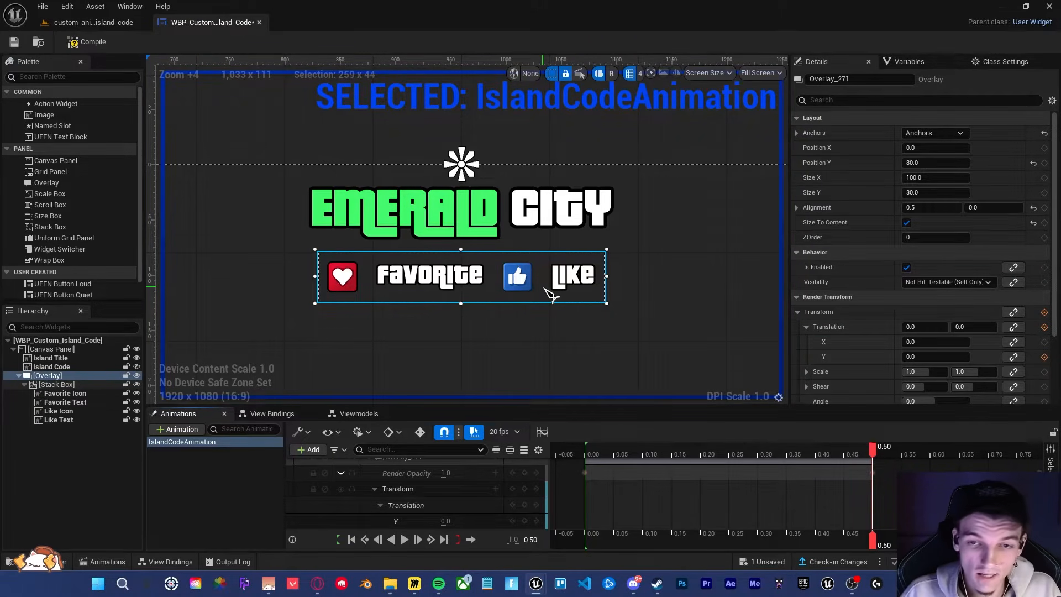
left_click(524, 521)
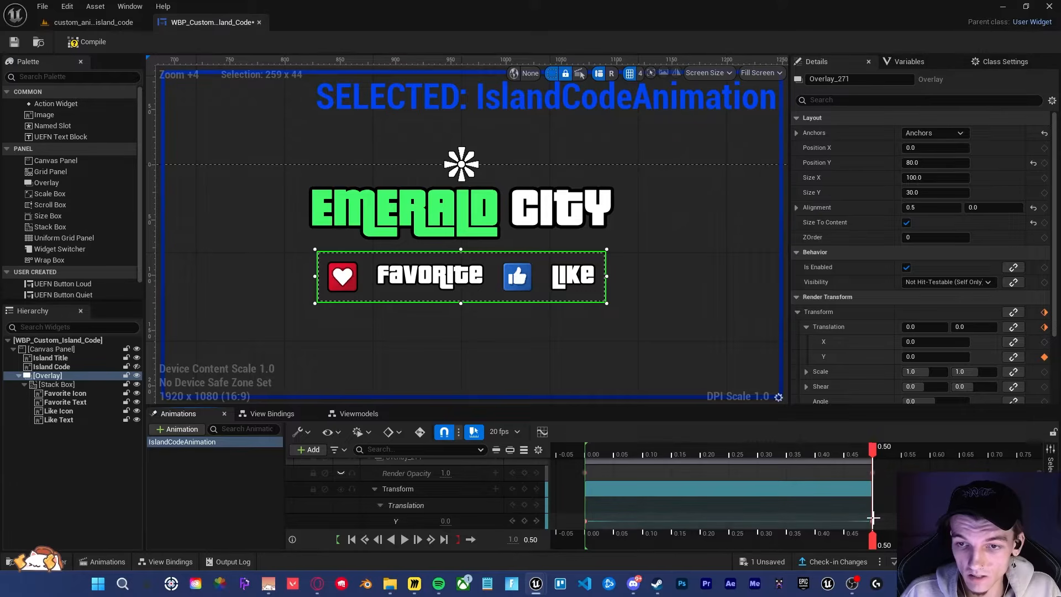
left_click_drag(873, 449, 585, 450)
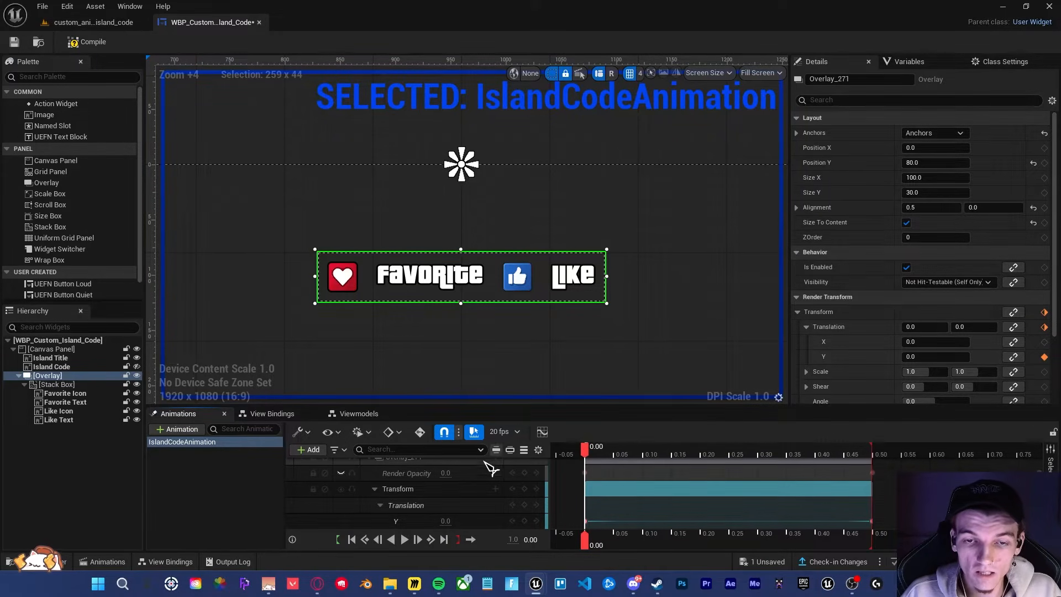
left_click_drag(445, 521, 414, 521)
left_click(458, 520)
type("-60")
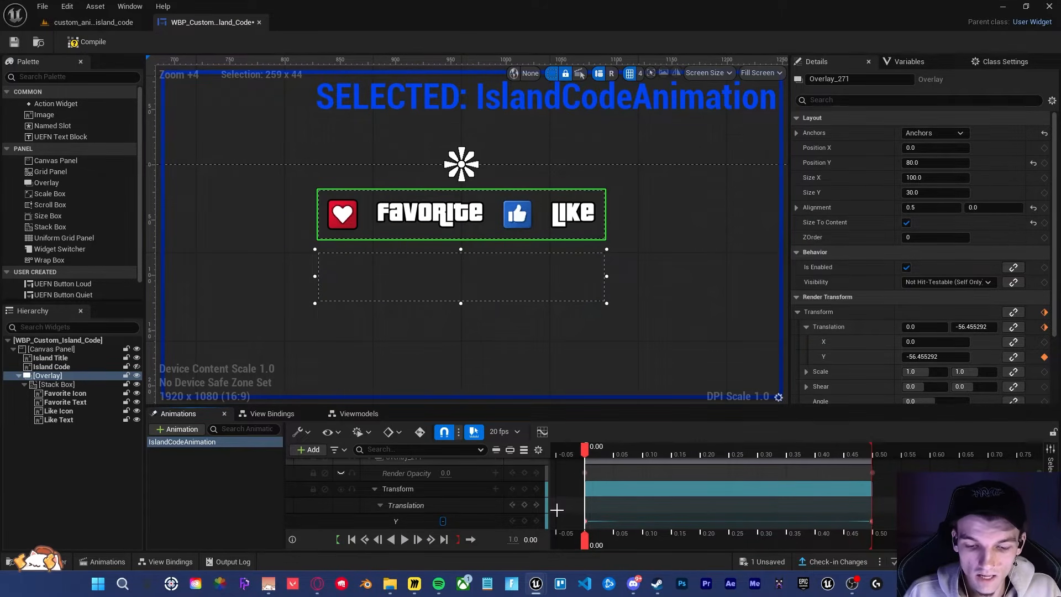
key("Return")
Step: Unmute the Overlay's Render Opacity track and preview the combined slide and fade animation
left_click(341, 474)
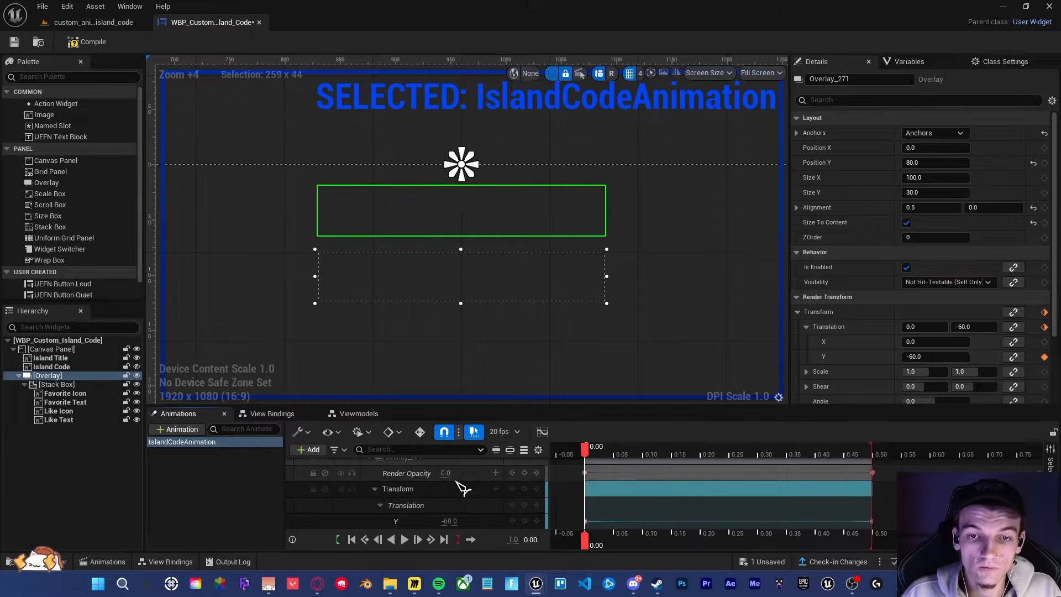
key("space")
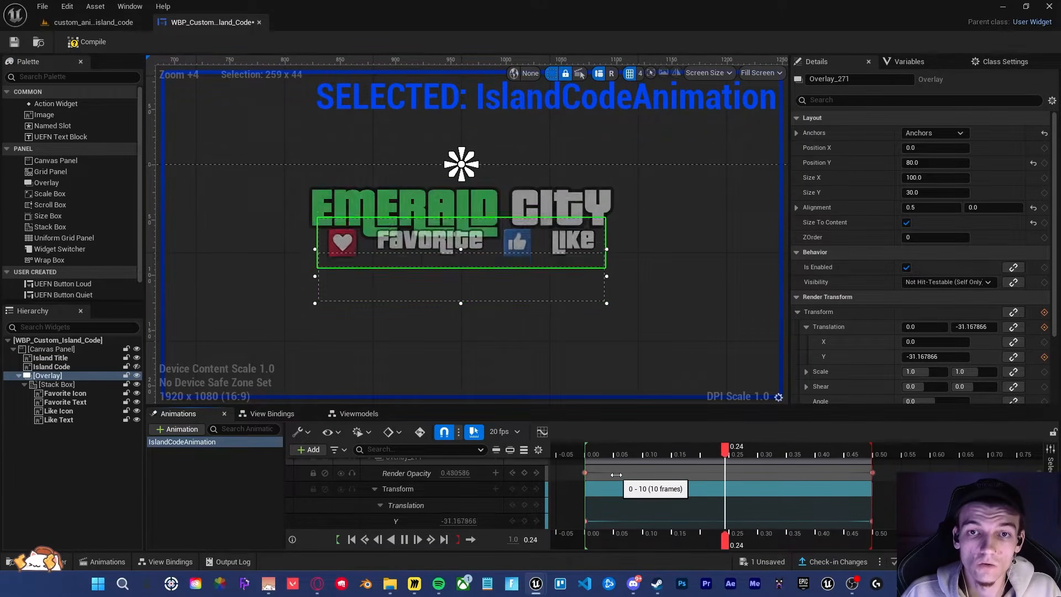
left_click(619, 338)
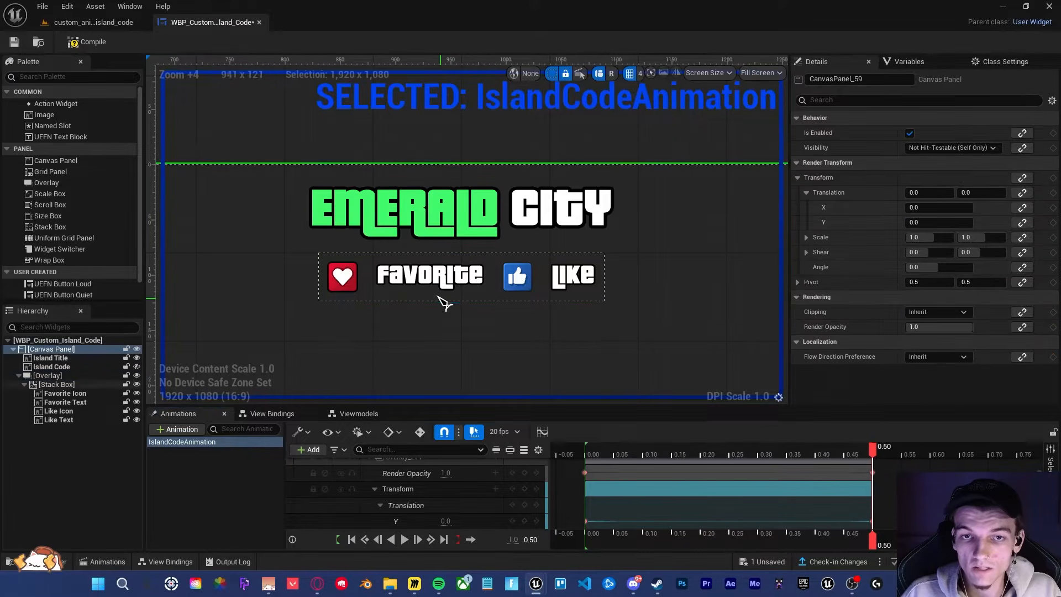
left_click_drag(872, 448, 589, 451)
key("space")
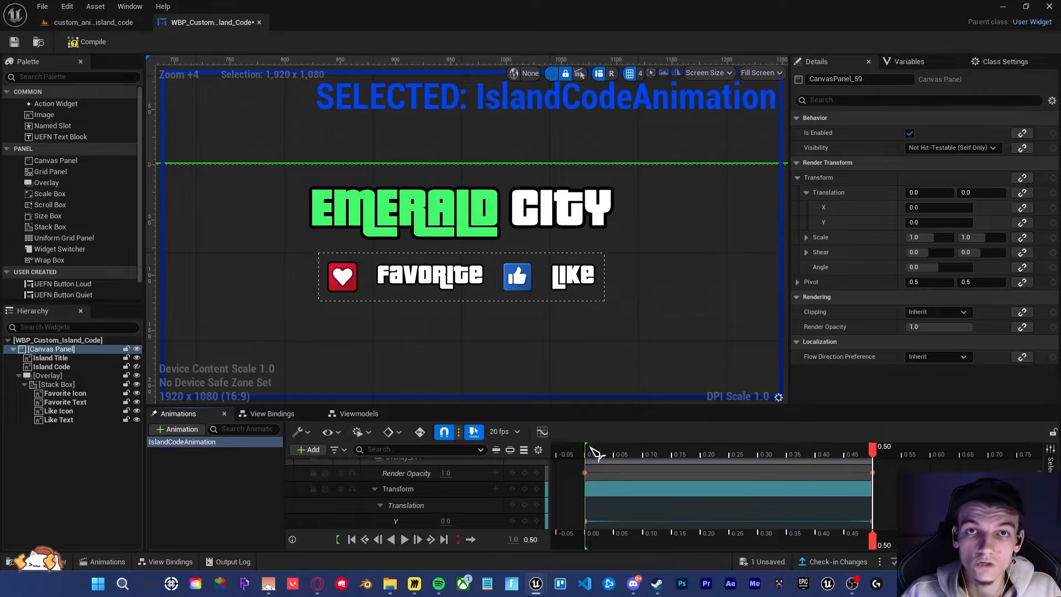
Step: Copy the Overlay's first render opacity key to 0.30 seconds to delay its fade-in, and preview the animation
scroll(545, 491, "up", 2)
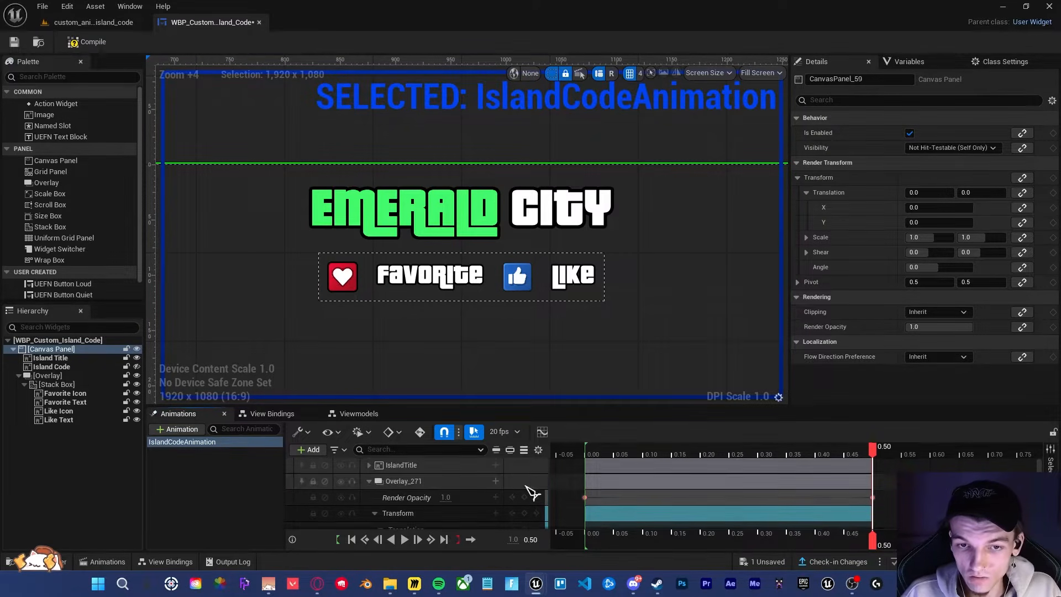
left_click(584, 497)
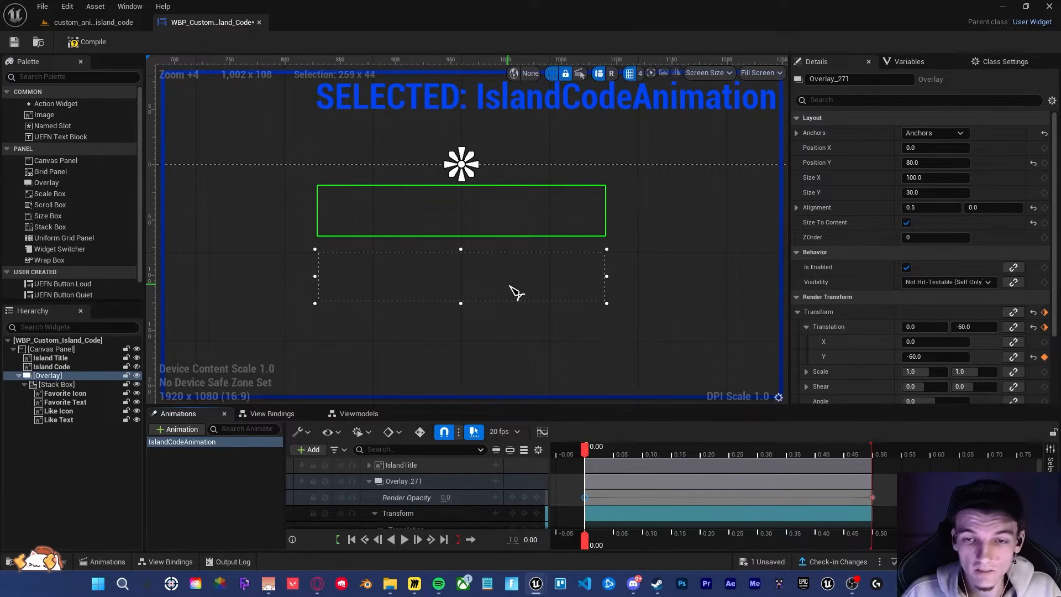
left_click_drag(586, 454, 766, 470)
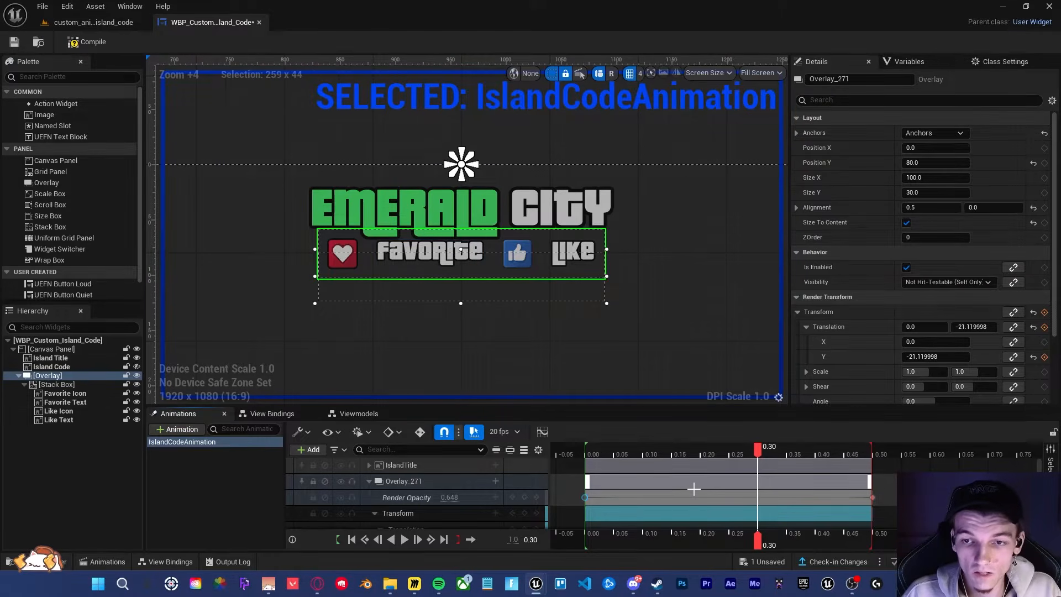
key("ctrl+v")
left_click(594, 451)
key("space")
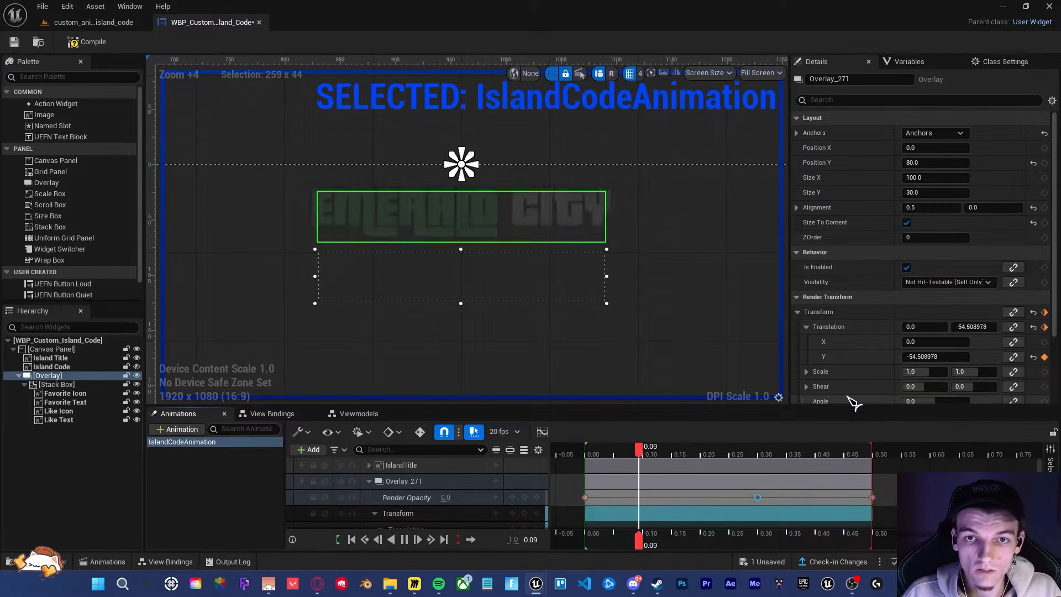
left_click(584, 357)
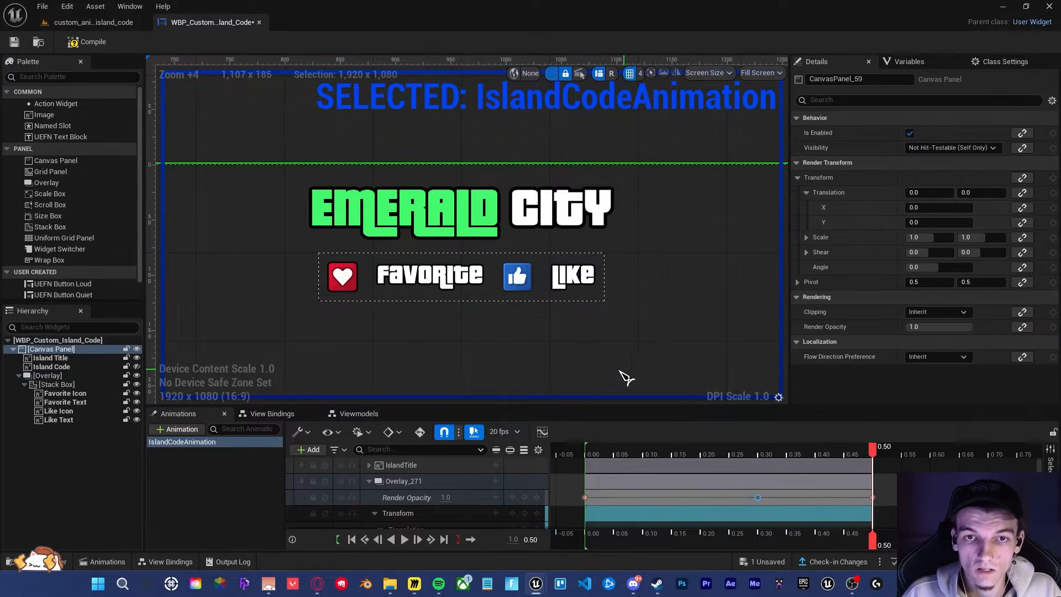
Step: Preview the full animation from the start and save the widget
left_click_drag(644, 450, 597, 454)
key("space")
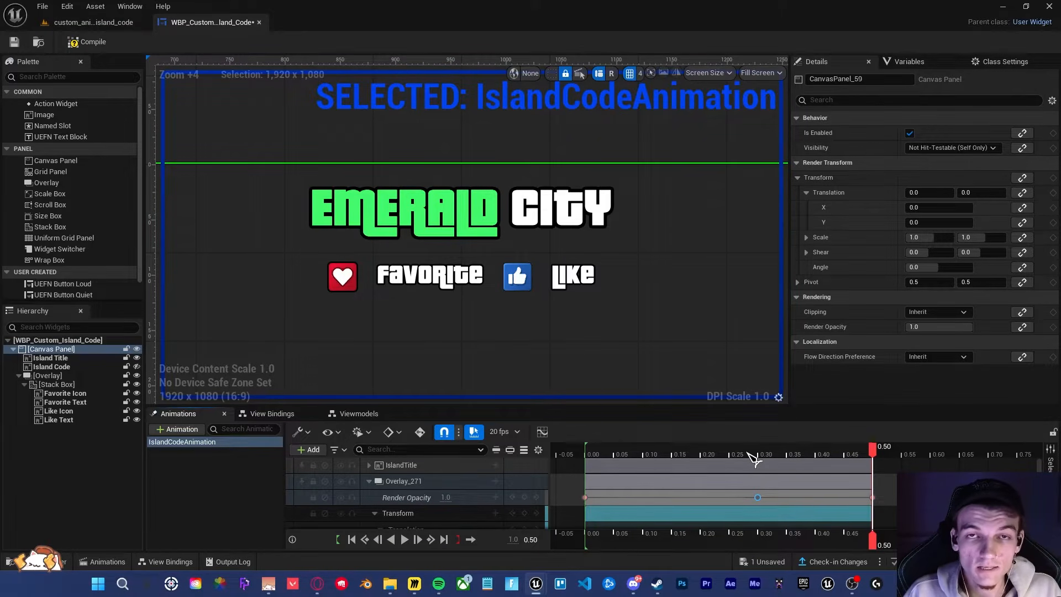
key("ctrl+s")
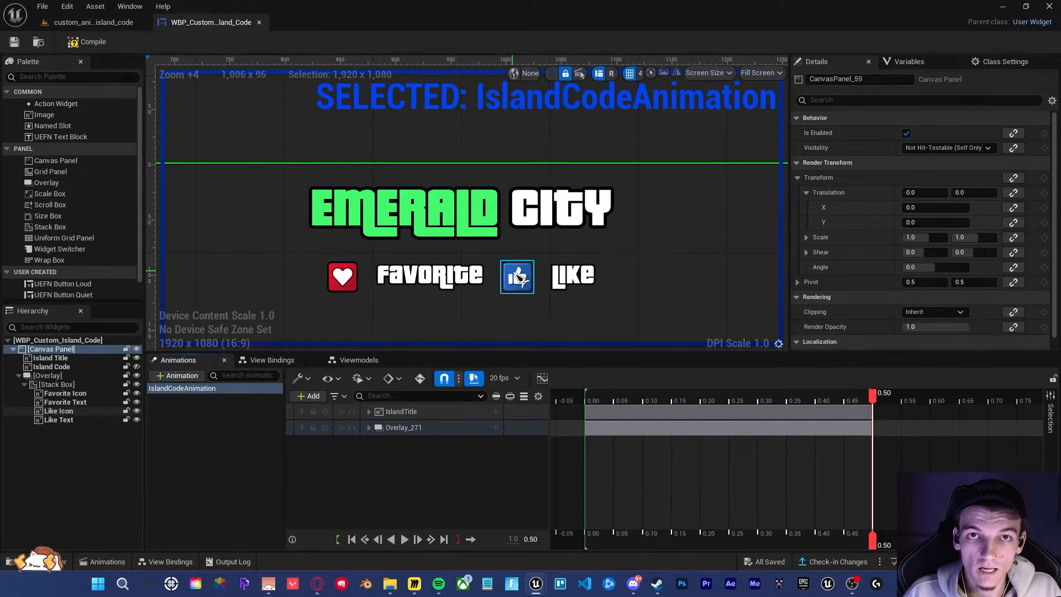
Step: Mute the Overlay's animation track and return the playhead to 0.00 seconds
mouse_move(869, 399)
left_mouse_down()
mouse_move(588, 398)
mouse_move(882, 404)
left_mouse_up()
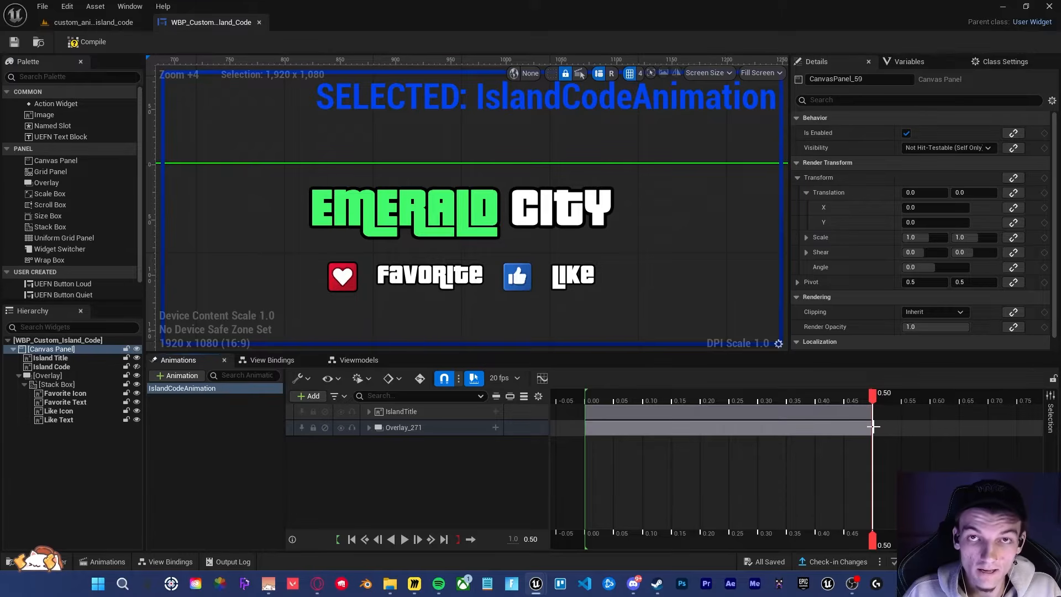
left_click(341, 427)
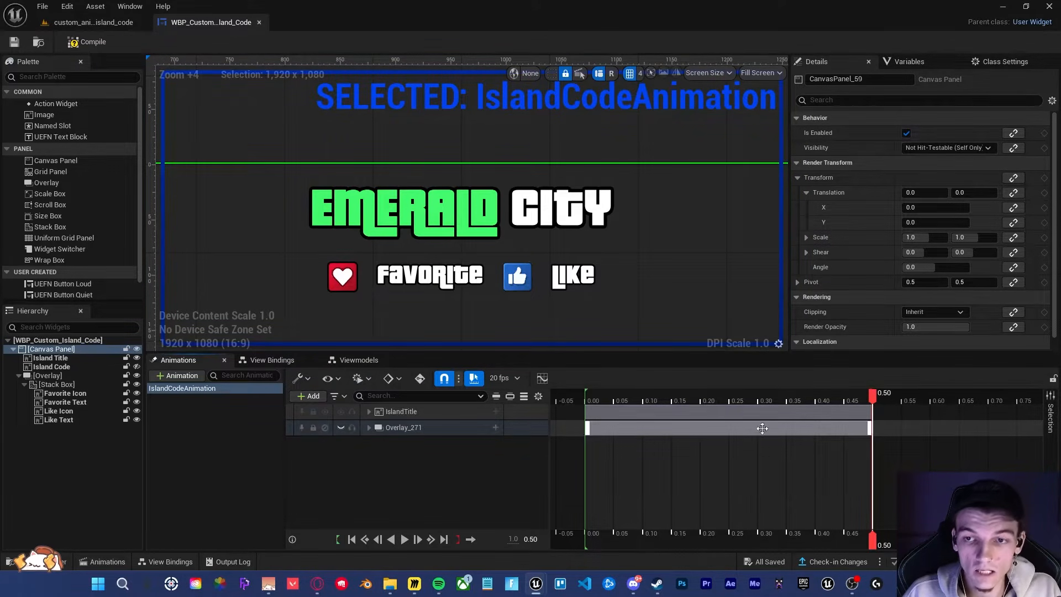
mouse_move(874, 399)
left_mouse_down()
mouse_move(592, 397)
mouse_move(858, 398)
left_mouse_up()
left_click(866, 399)
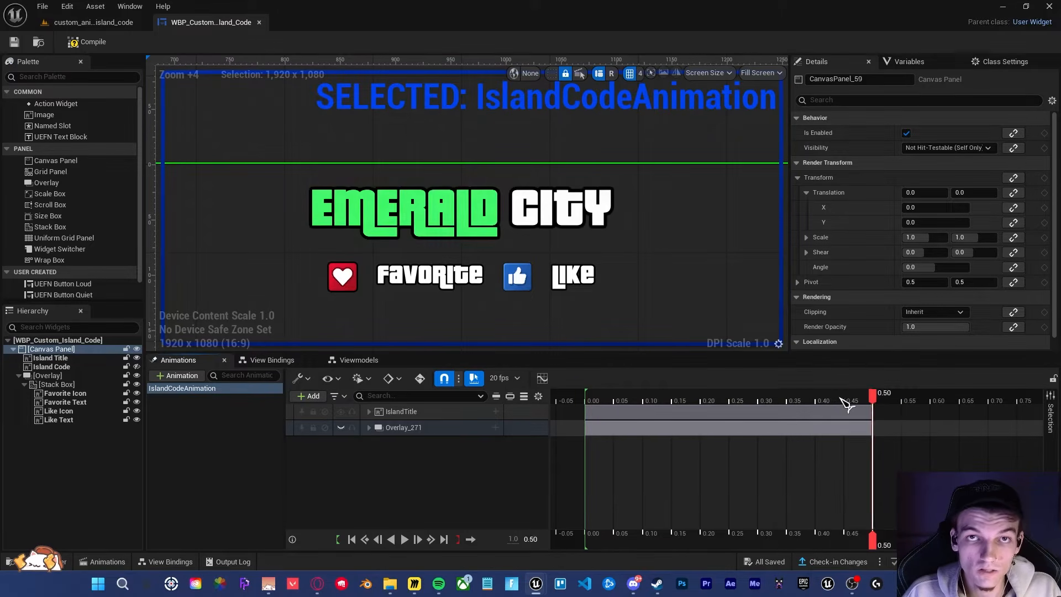
left_click_drag(831, 397, 580, 403)
Step: Rename the Overlay's animation track to Reminder Overlay
double_click(409, 428)
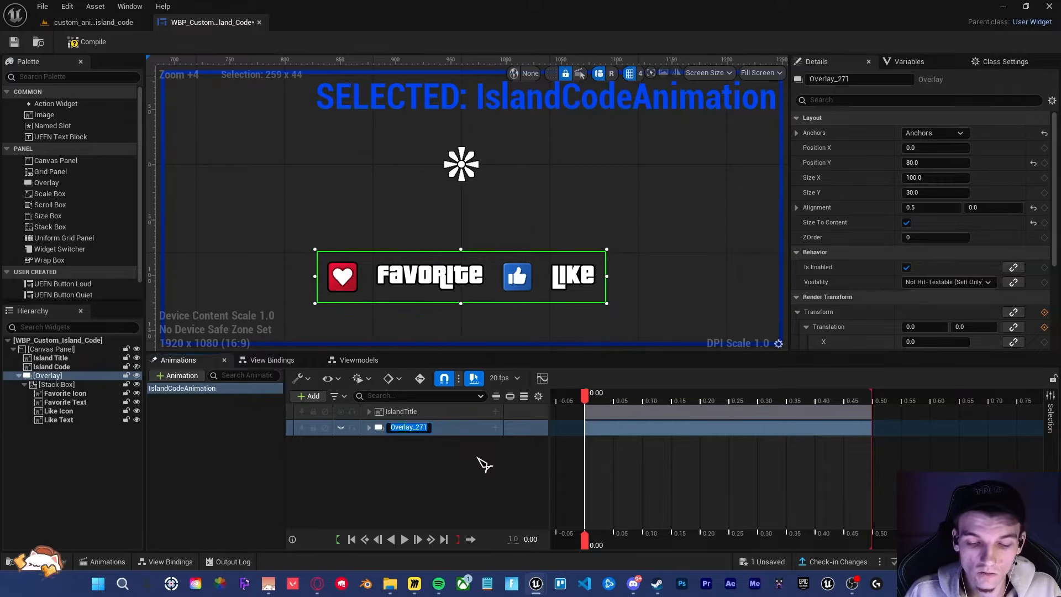
type("Reminder")
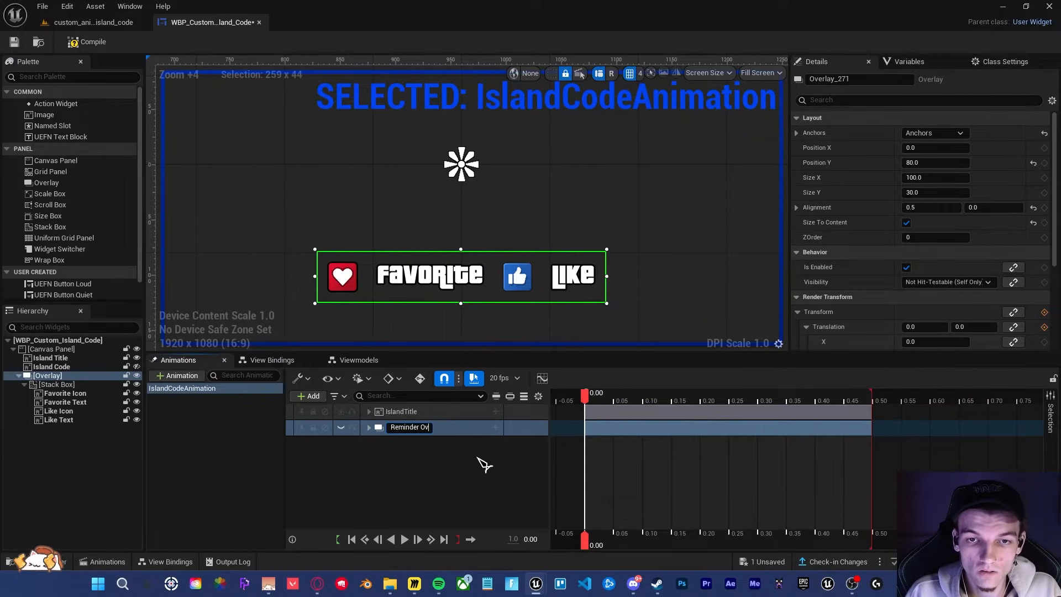
key("Return")
Step: Add a Transform track for the Favorite Icon to the animation and delete its Translation channel
left_click(65, 393)
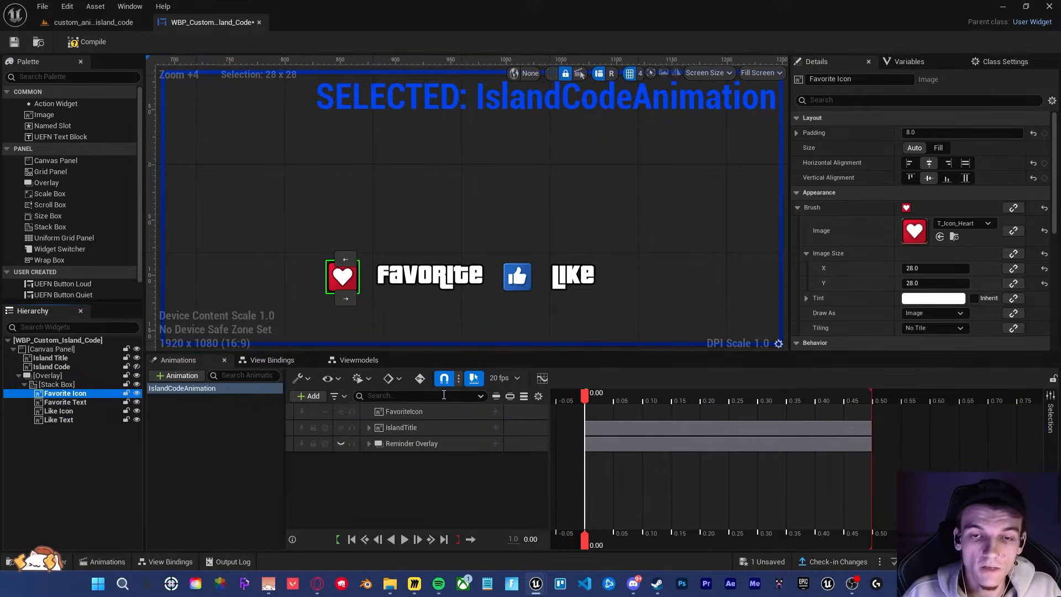
left_click(496, 412)
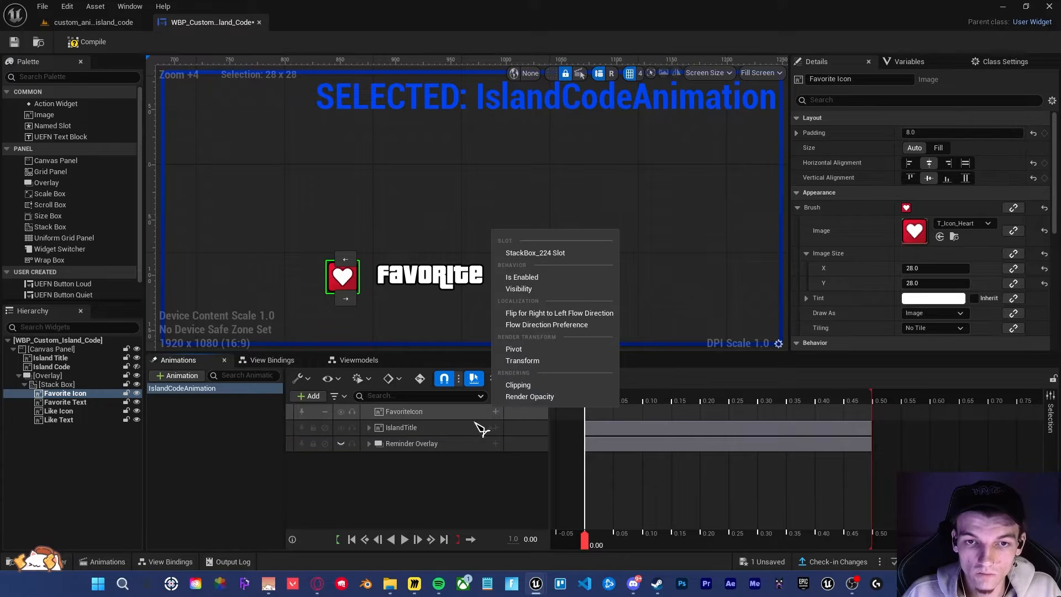
left_click(536, 362)
left_click(420, 447)
key("Delete")
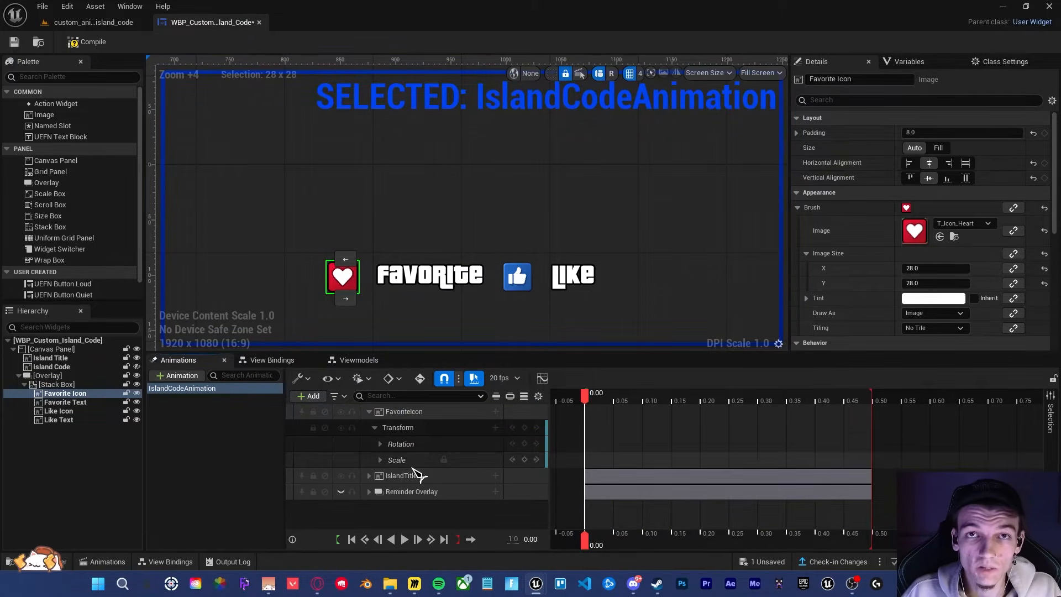
Step: Expand the Favorite Icon's Scale channels and key X and Y at 0.00 and 0.10 seconds
left_click(443, 461)
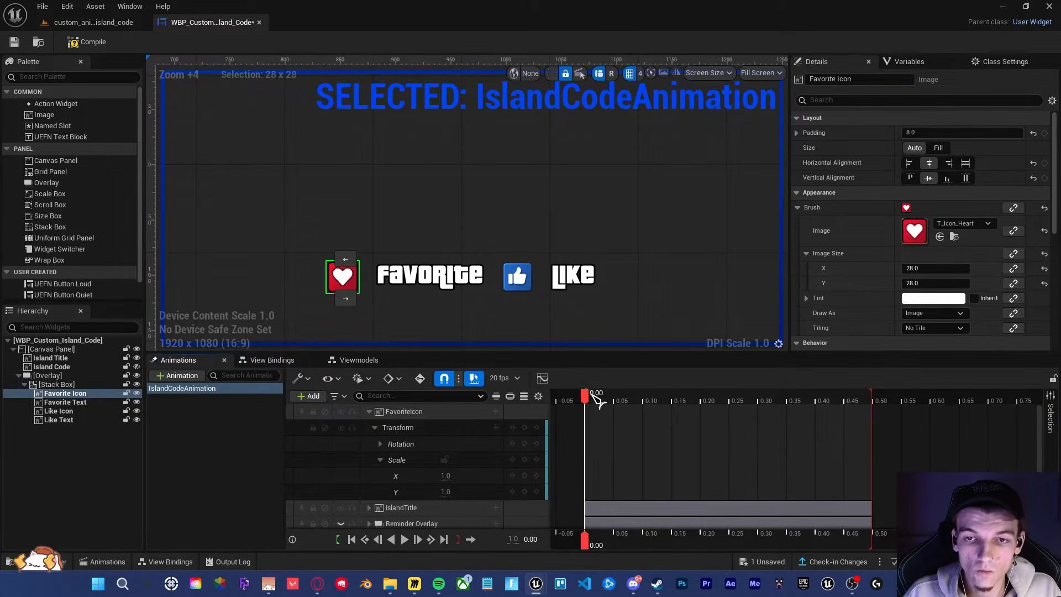
left_click_drag(585, 400, 613, 400)
left_click(525, 476)
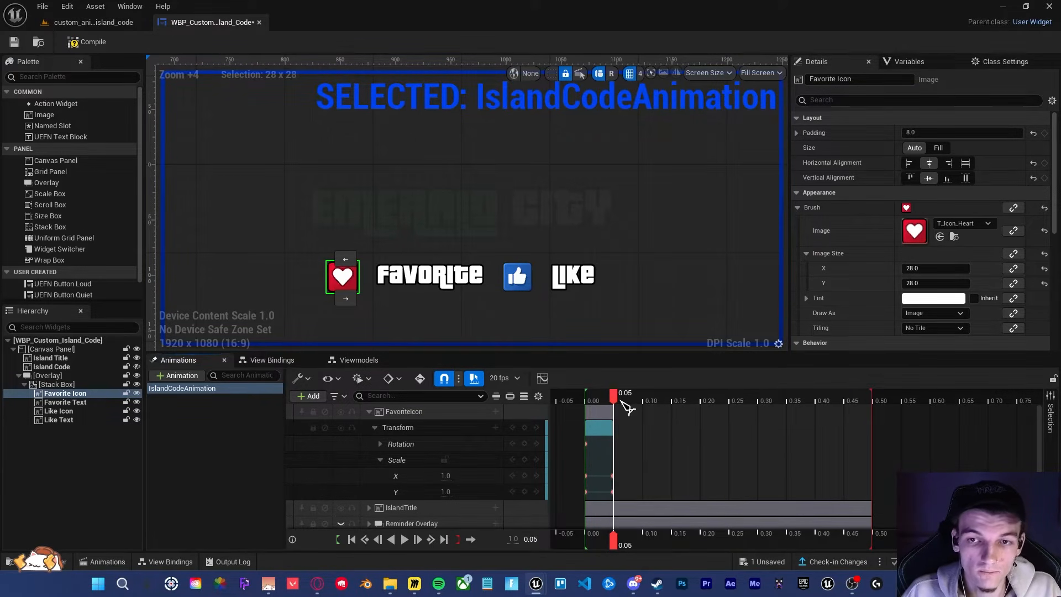
left_click_drag(612, 475, 640, 475)
Step: Set the Favorite Icon's X and Y scale at 0.10 seconds to 1.2
left_click(446, 476)
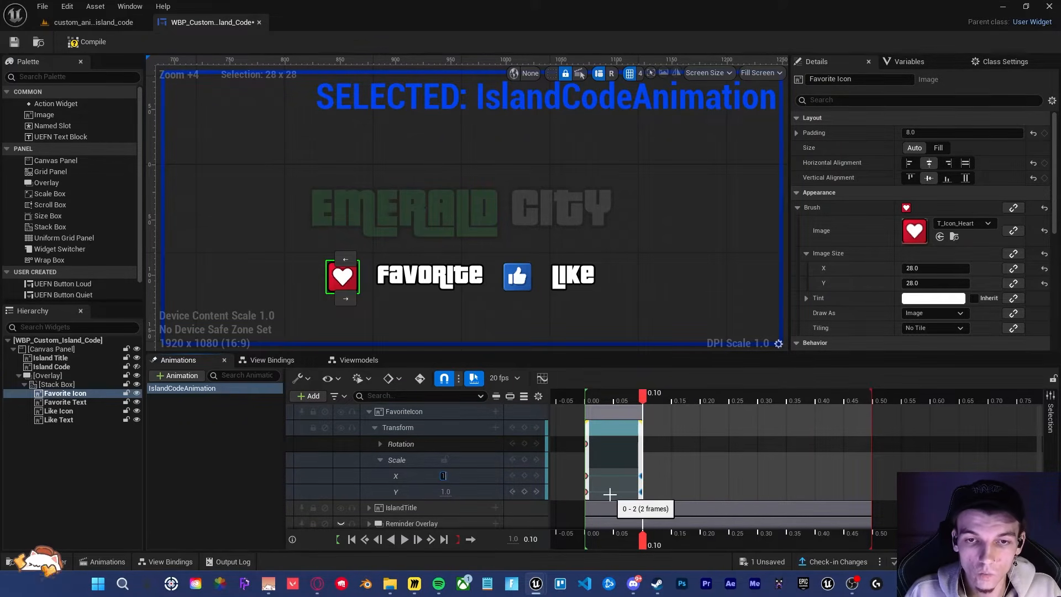
type("1.1")
key("Return")
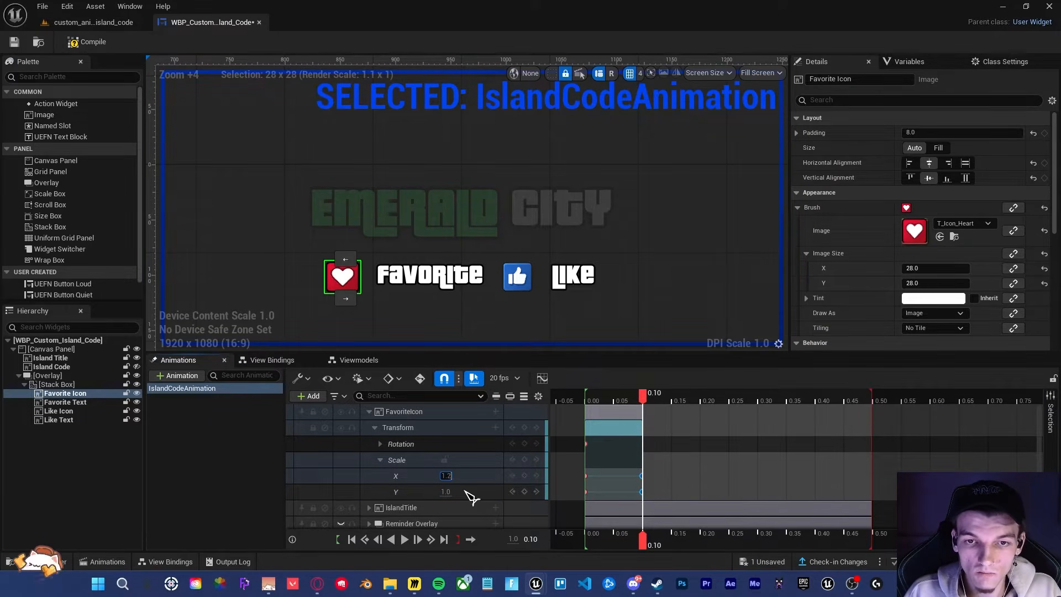
key("Tab")
type("1.2")
key("Return")
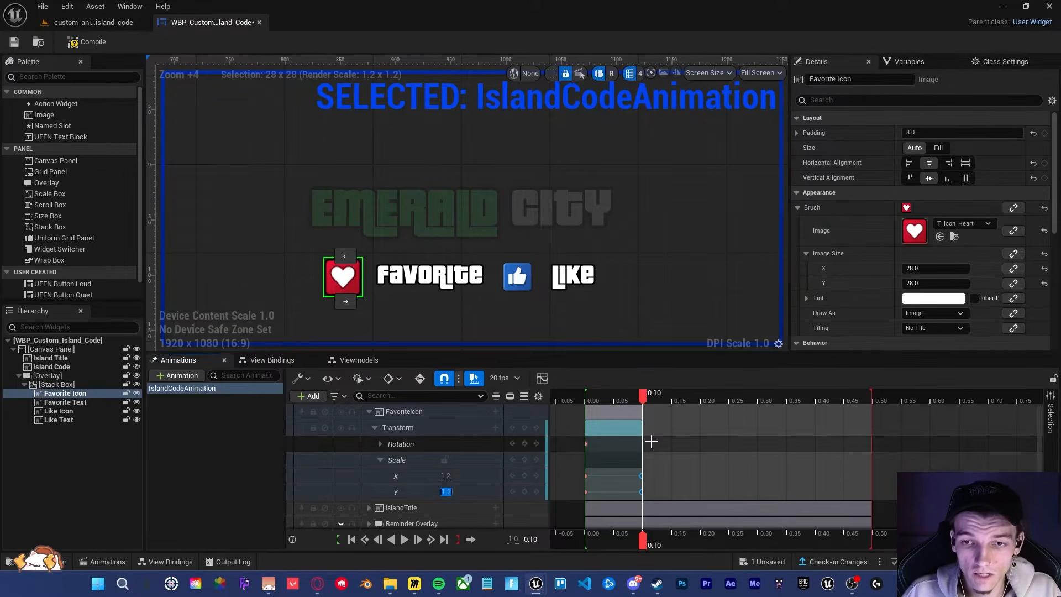
Step: Duplicate the scale keys so the Favorite Icon holds 1.2 from 0.10 to 0.20 seconds and returns to 1.0 at 0.30 seconds, and preview it
left_click(643, 403)
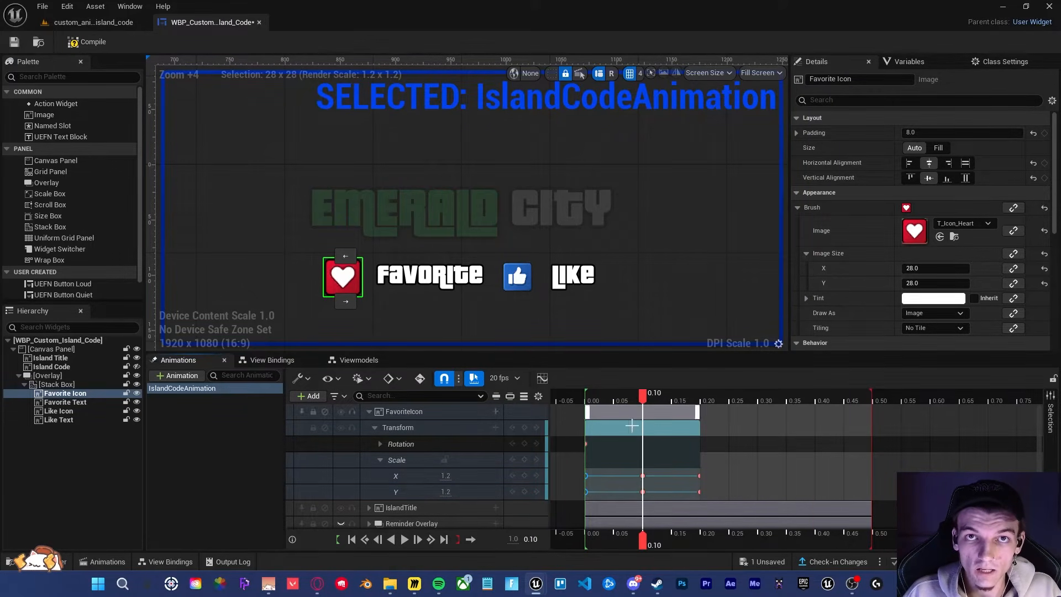
left_click_drag(586, 475, 644, 477)
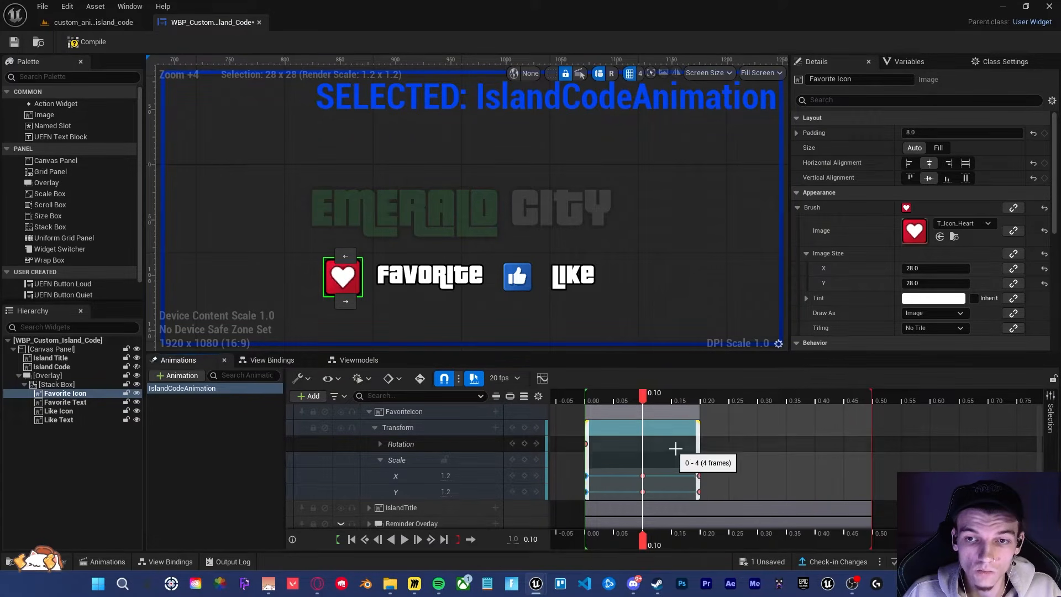
left_click(683, 395)
left_click_drag(679, 392, 614, 408)
key("ctrl+v")
left_click(793, 458)
key("space")
left_click(581, 397)
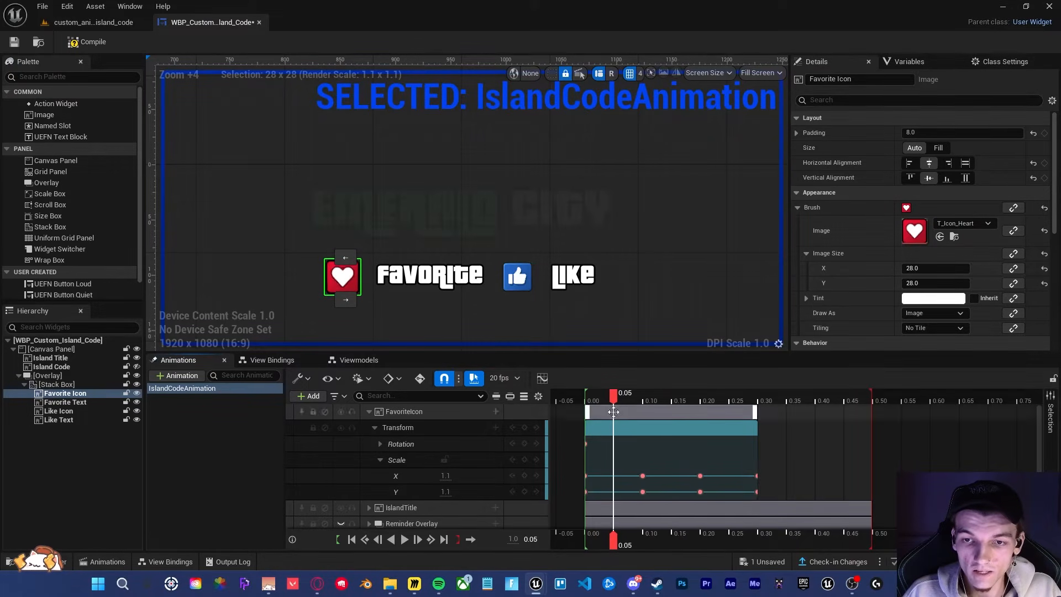
Step: Spread the Favorite Icon's three later scale keys out to 0.15, 0.35 and 0.50 seconds
left_click_drag(794, 497, 710, 476)
left_click_drag(839, 488, 759, 473)
left_click_drag(762, 476, 792, 476)
left_click_drag(876, 491, 850, 476)
left_click_drag(851, 478, 876, 480)
left_click(912, 400)
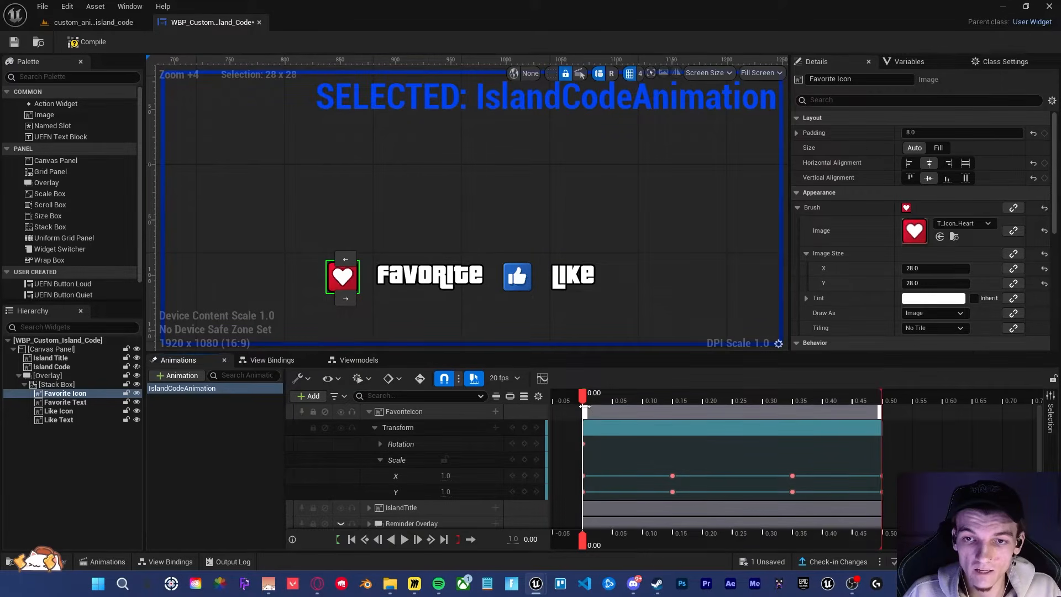
Step: Deselect the icon and play the animation to check the Favorite Icon's scale pulse
left_click(521, 325)
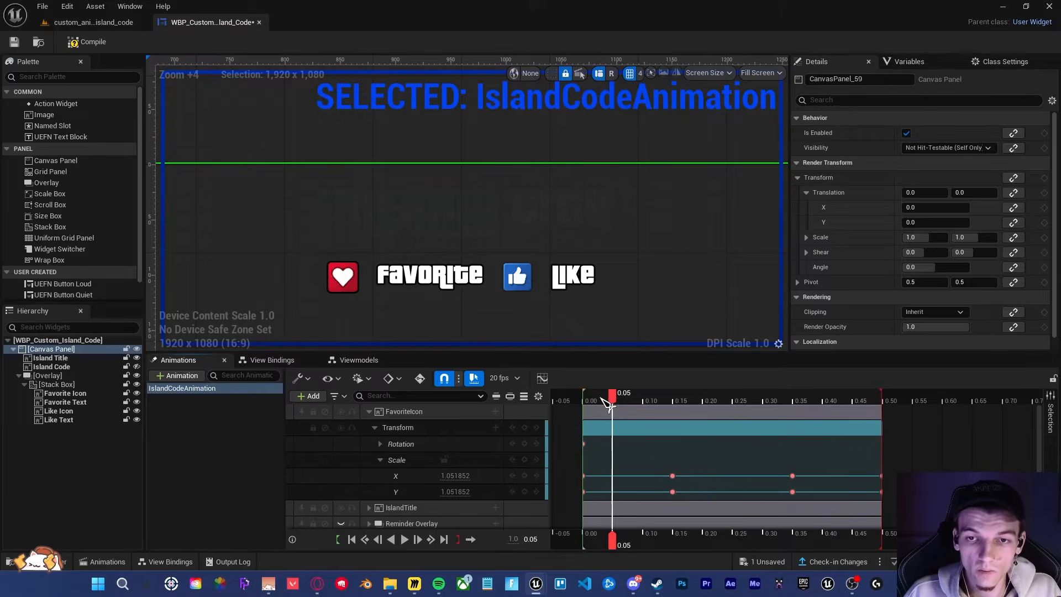
key("space")
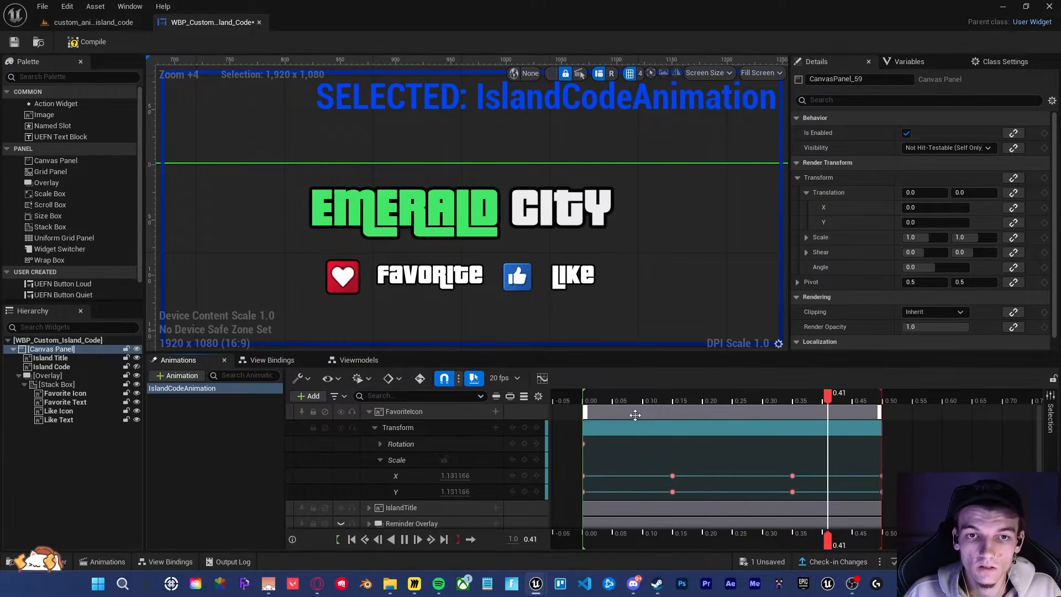
key("space")
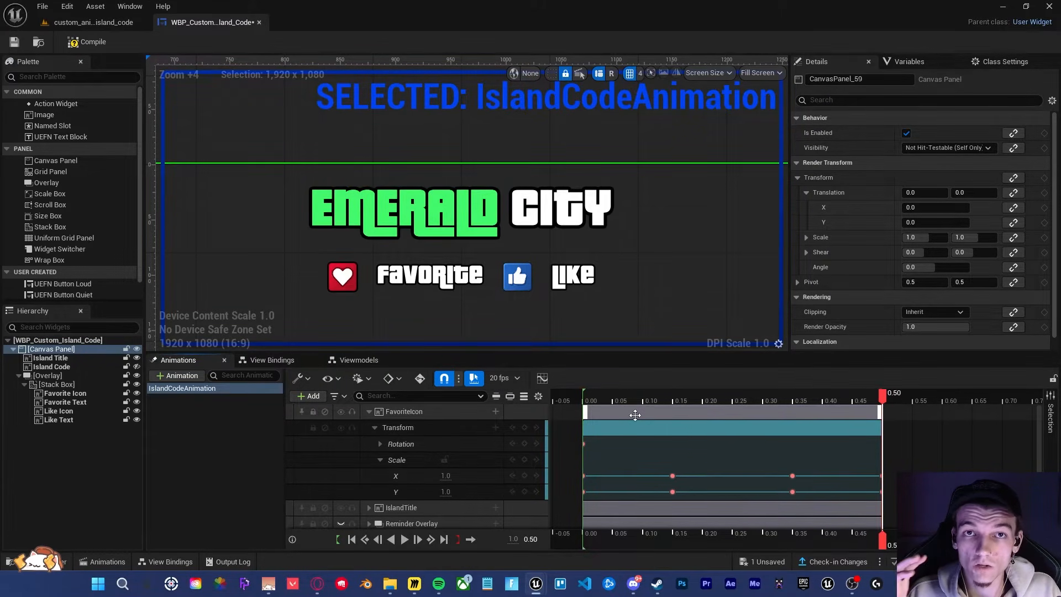
key("space")
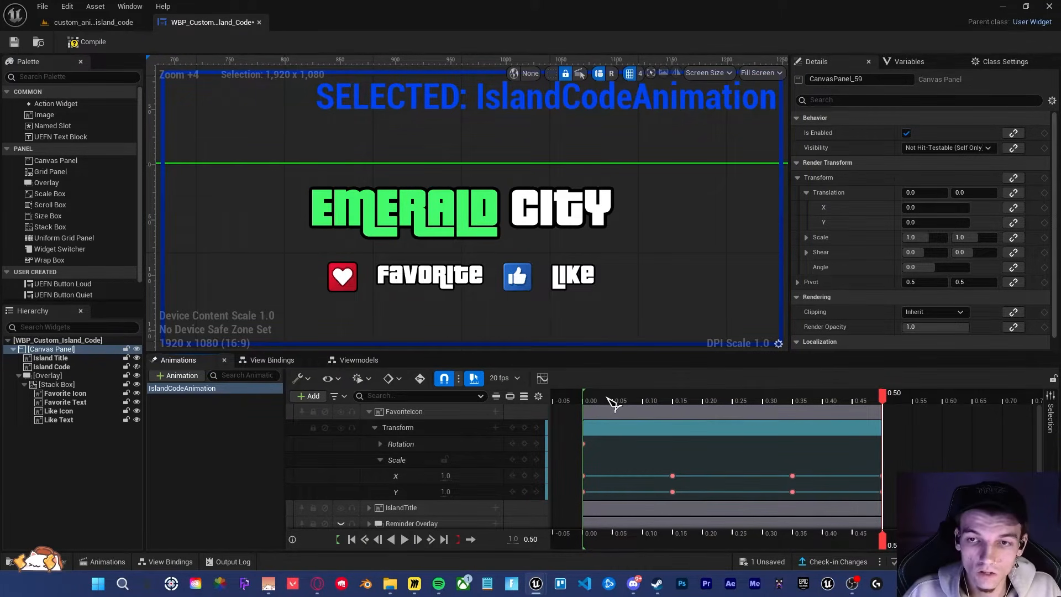
Step: Key the Favorite Icon's X and Y scale at 1.25 at 0.25 seconds
left_click_drag(613, 403, 731, 400)
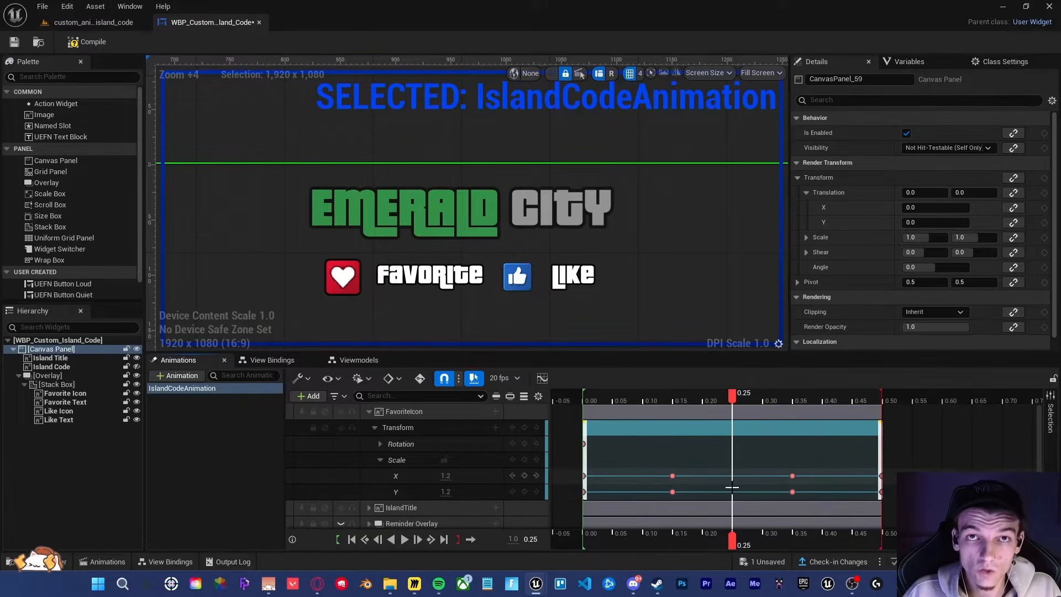
left_click(445, 476)
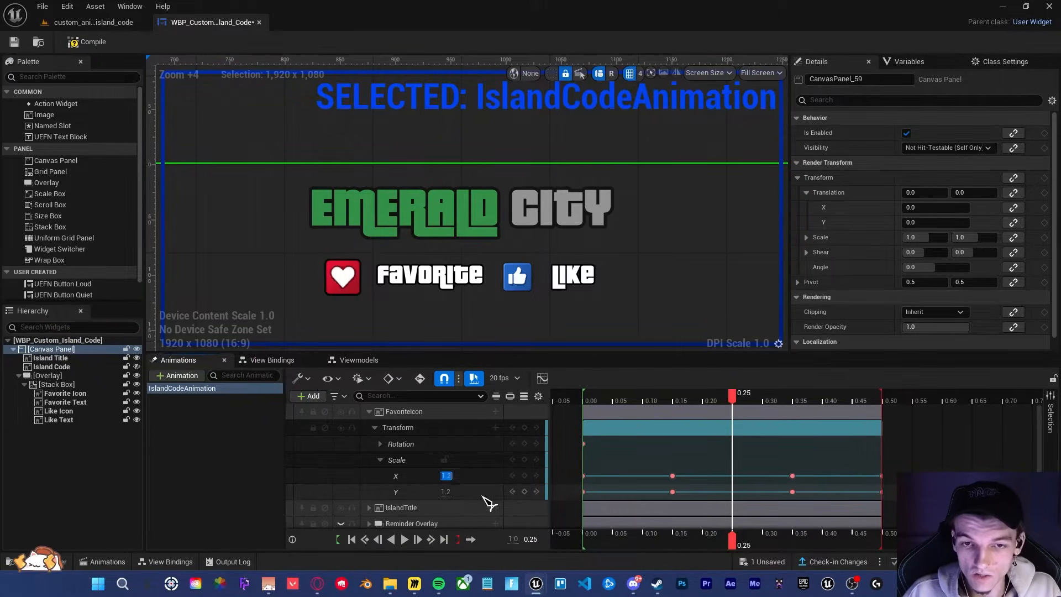
type("1.25")
left_click(448, 492)
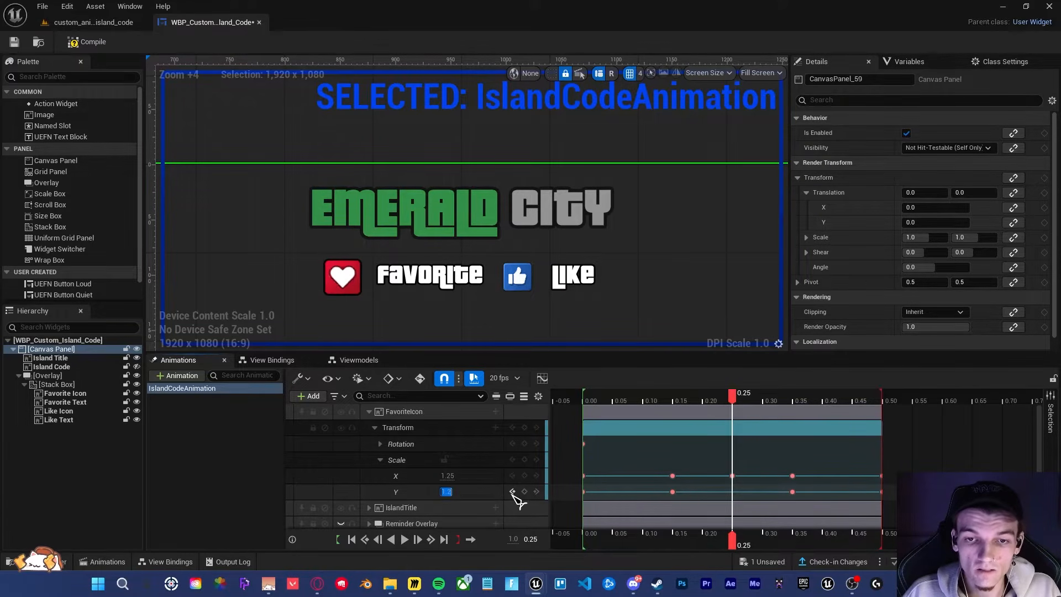
type("1.25")
key("Return")
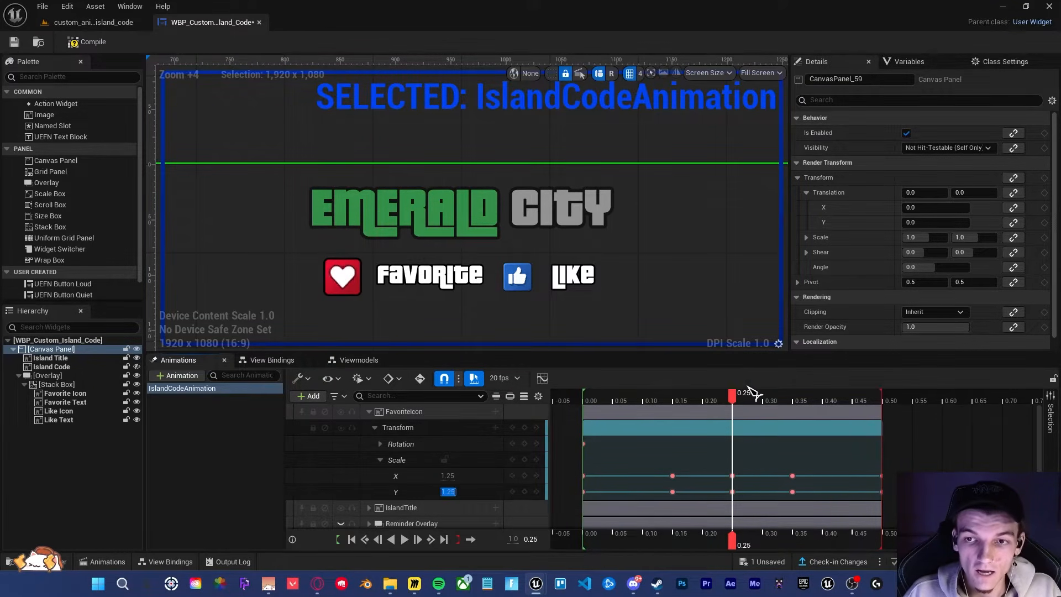
Step: Play the animation and scrub from 0.00 through 0.15 to 0.25 seconds to check the Favorite Icon's scaling
left_click_drag(732, 394, 592, 406)
key("space")
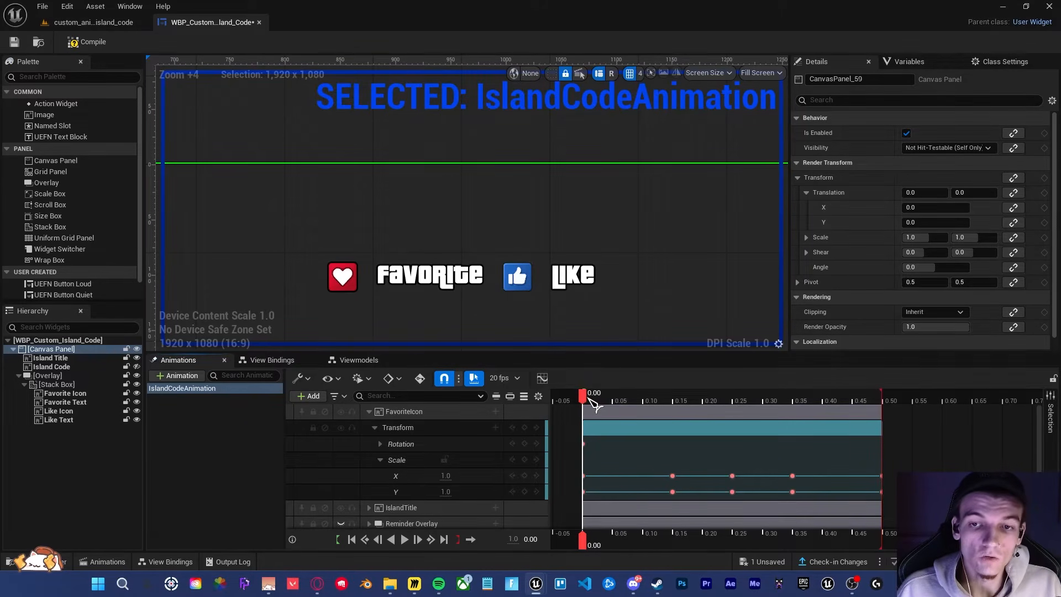
left_click_drag(591, 400, 677, 403)
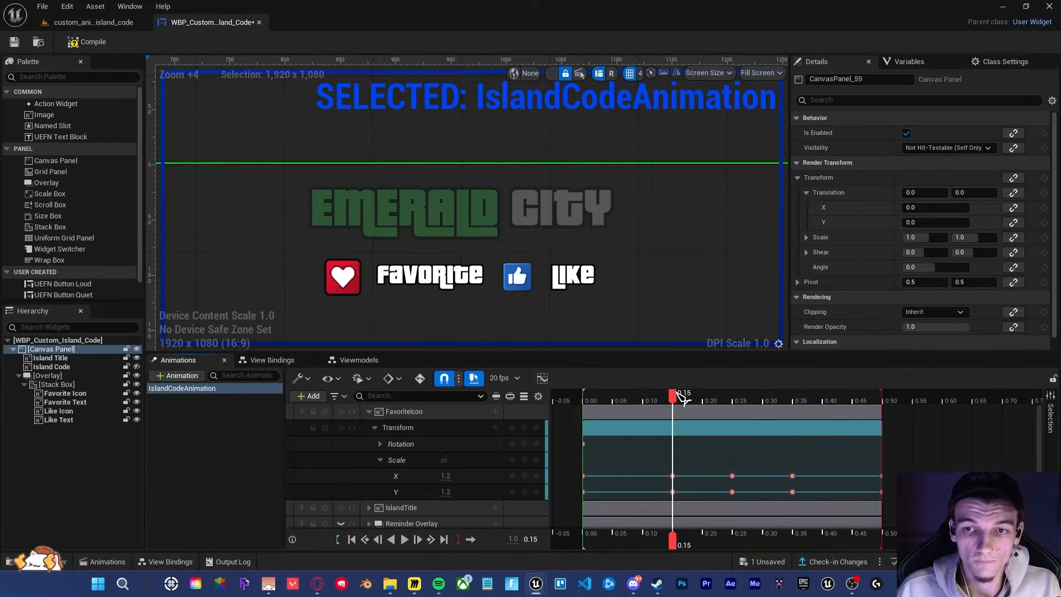
left_click_drag(680, 393, 733, 411)
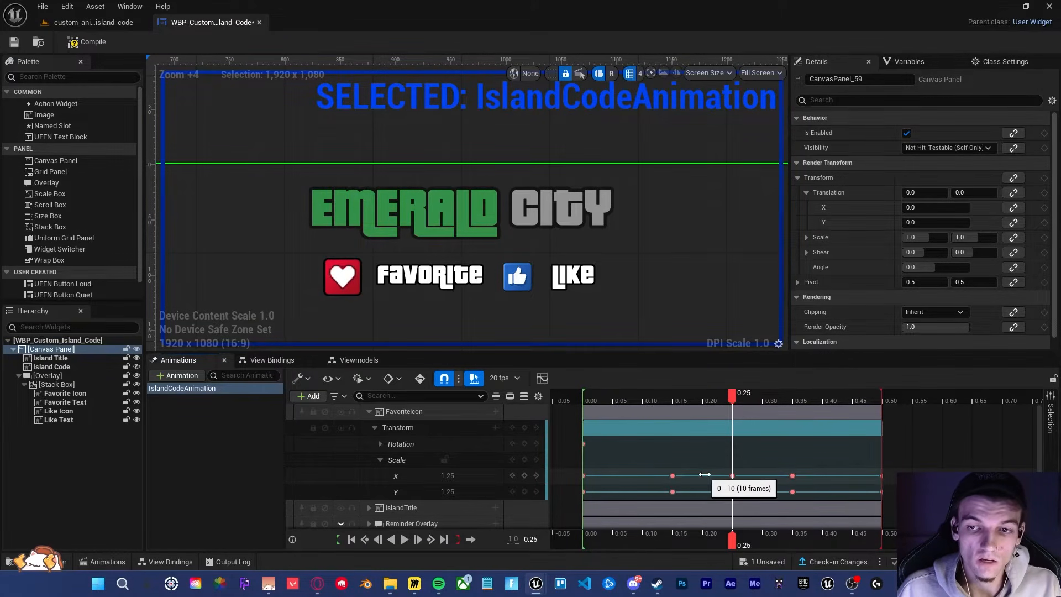
mouse_move(734, 409)
left_mouse_down()
mouse_move(619, 411)
mouse_move(706, 425)
mouse_move(727, 409)
left_mouse_up()
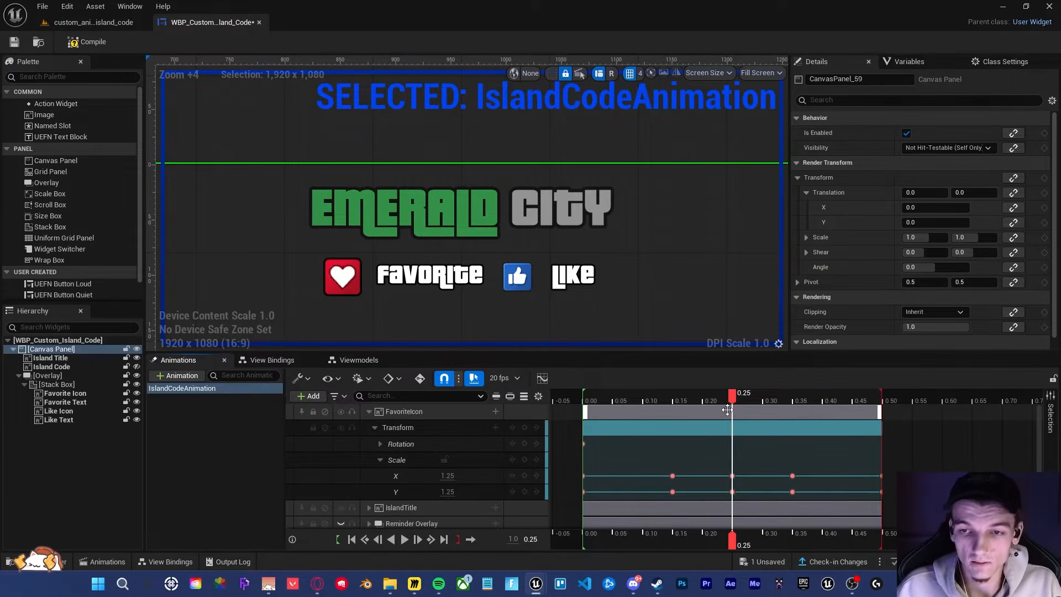
Step: Key the Favorite Icon's rotation angle at 7.5 at 0.25 seconds
scroll(711, 434, "down", 2, "ctrl")
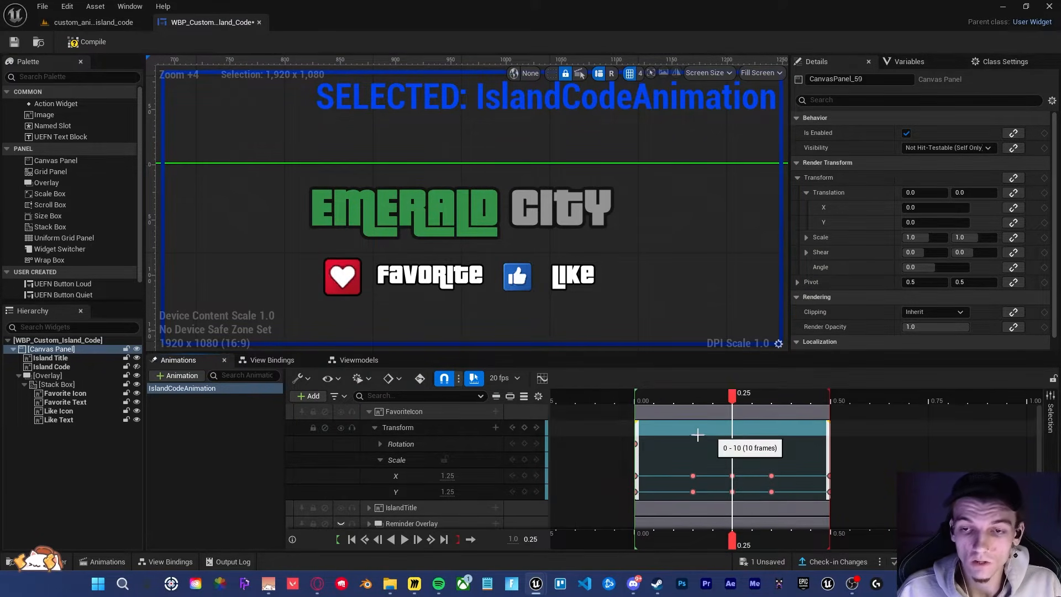
left_click(380, 459)
left_click(380, 444)
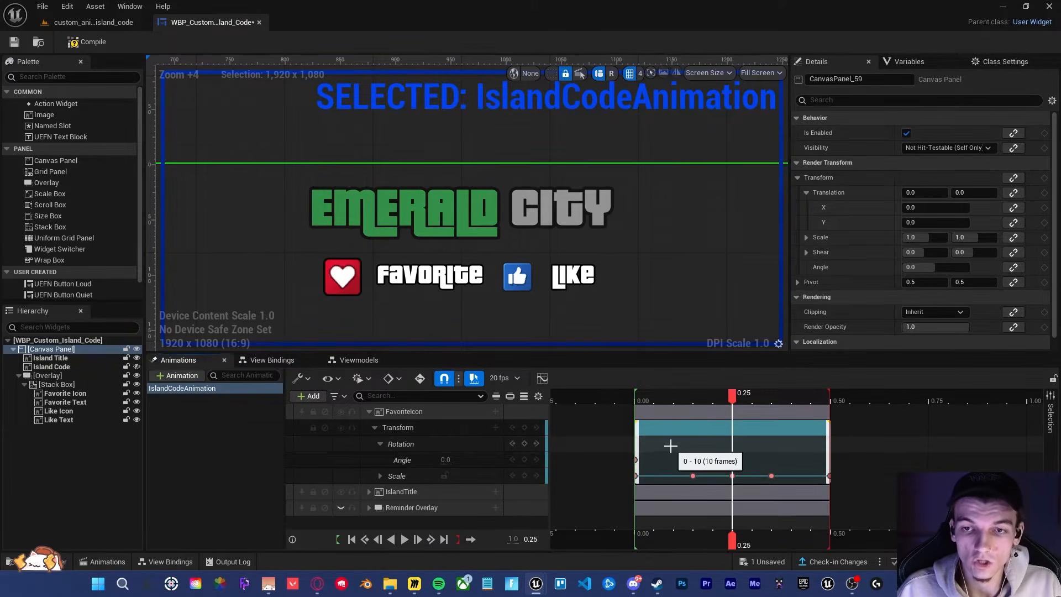
mouse_move(730, 412)
left_mouse_down()
mouse_move(694, 414)
mouse_move(735, 416)
left_mouse_up()
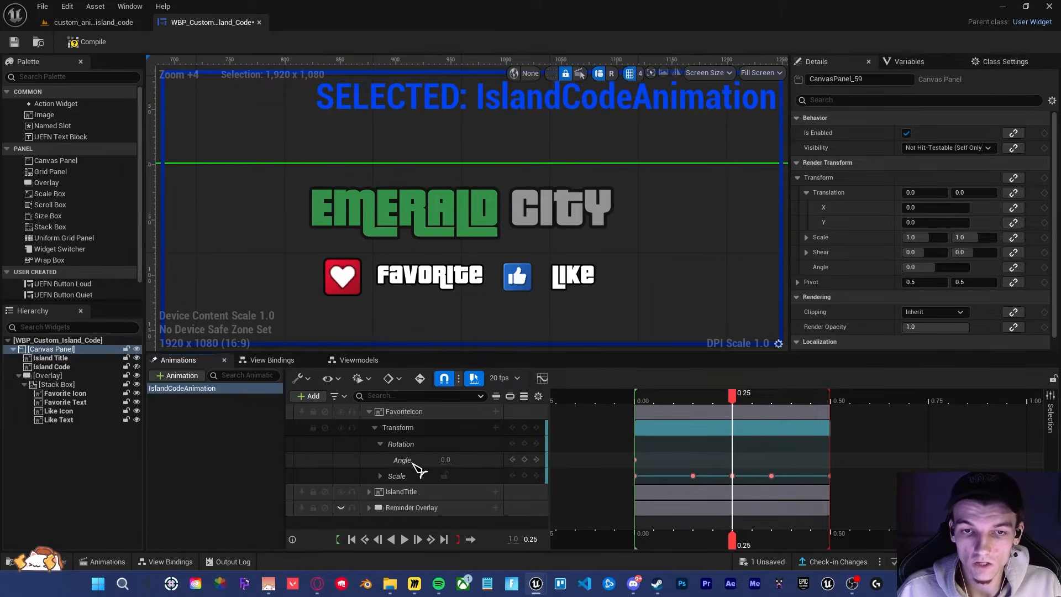
left_click(445, 460)
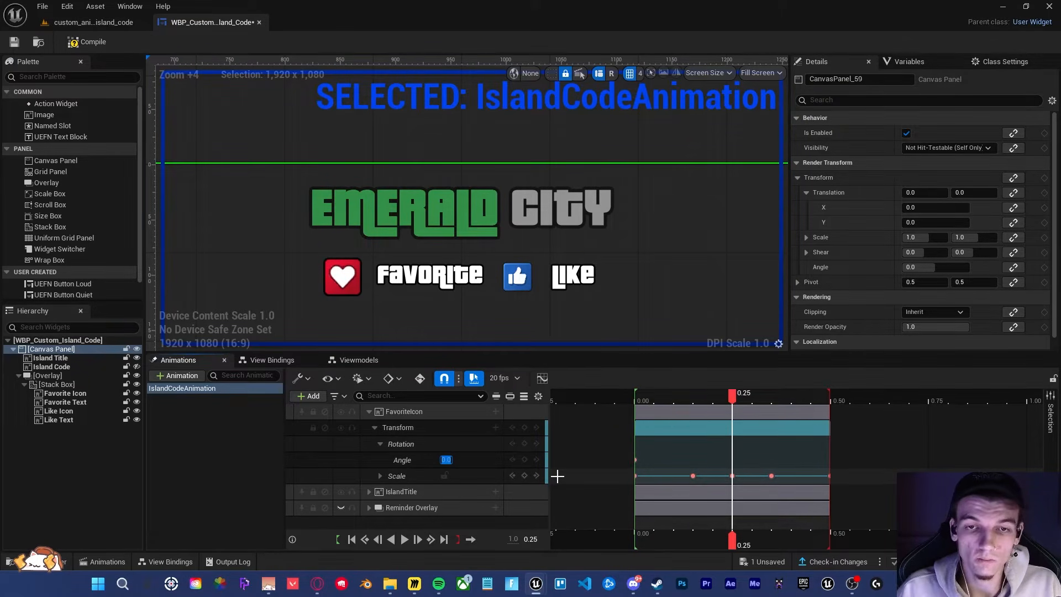
type("5")
key("Return")
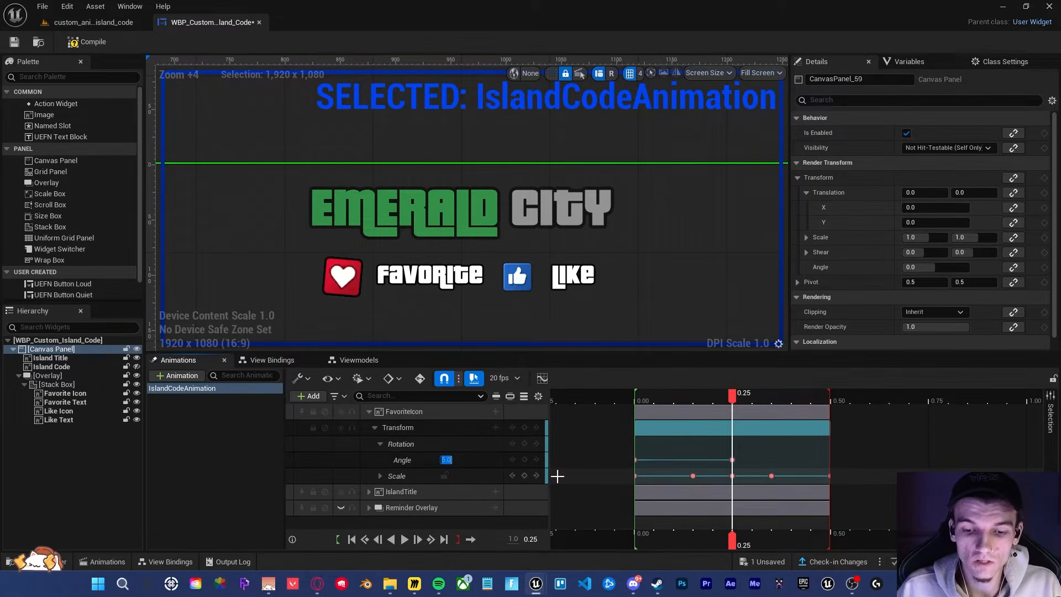
key("Return")
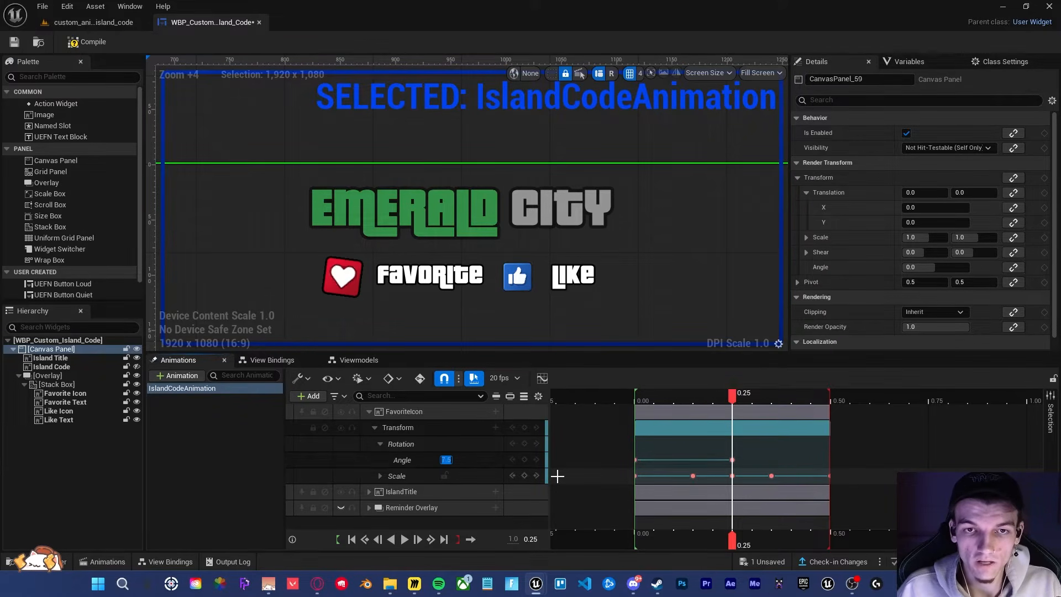
Step: Copy the Favorite Icon's rotation key at 0.00 seconds to 0.50 seconds
left_click(634, 460)
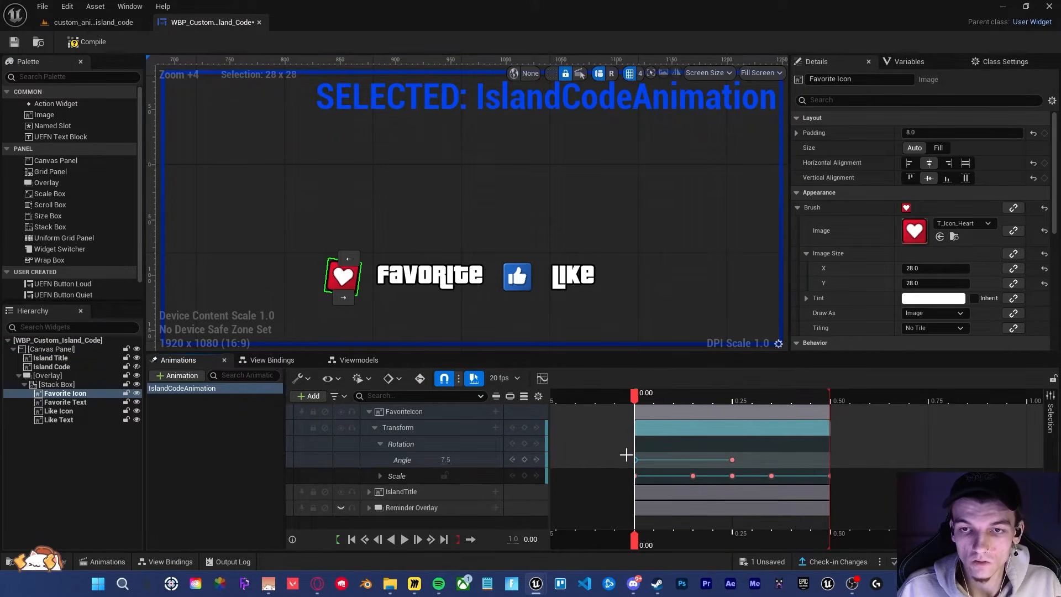
left_click_drag(635, 395, 831, 395)
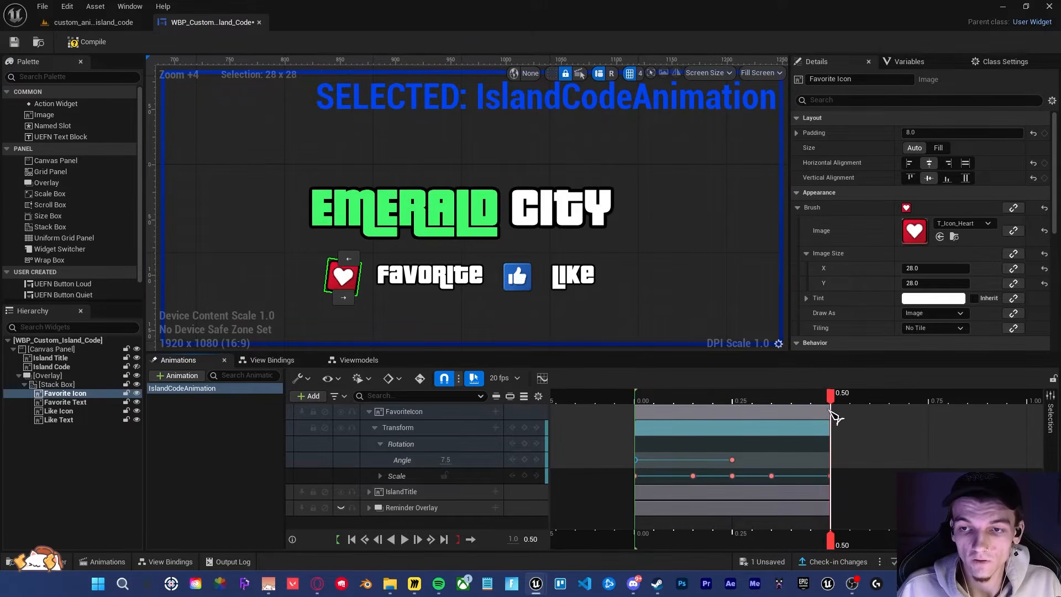
left_click(871, 453)
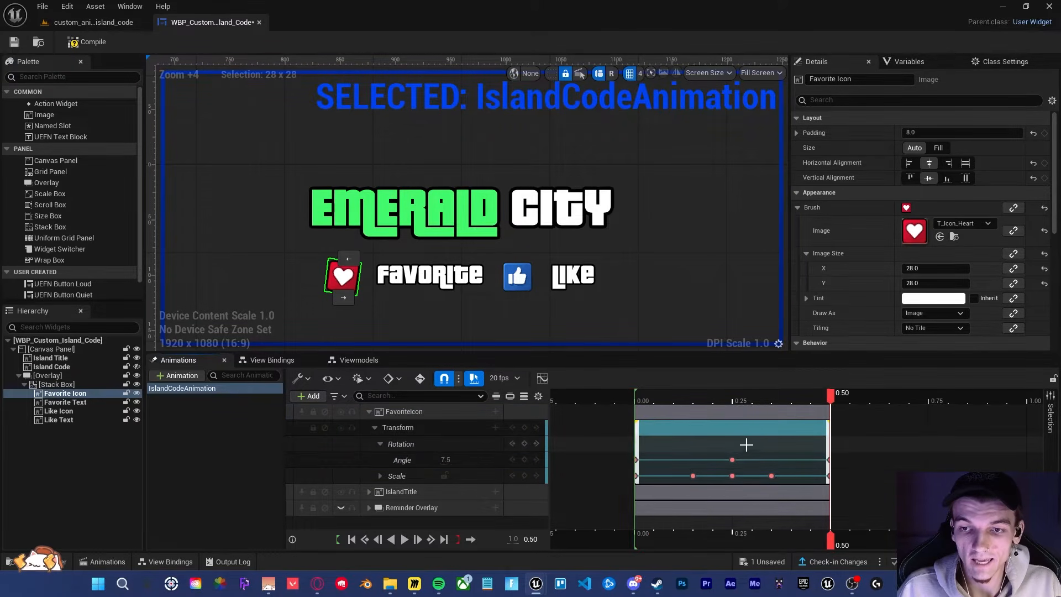
Step: Play the animation from the start to check the Favorite Icon's rotation, then return to 0.00 seconds
left_click_drag(831, 394, 634, 394)
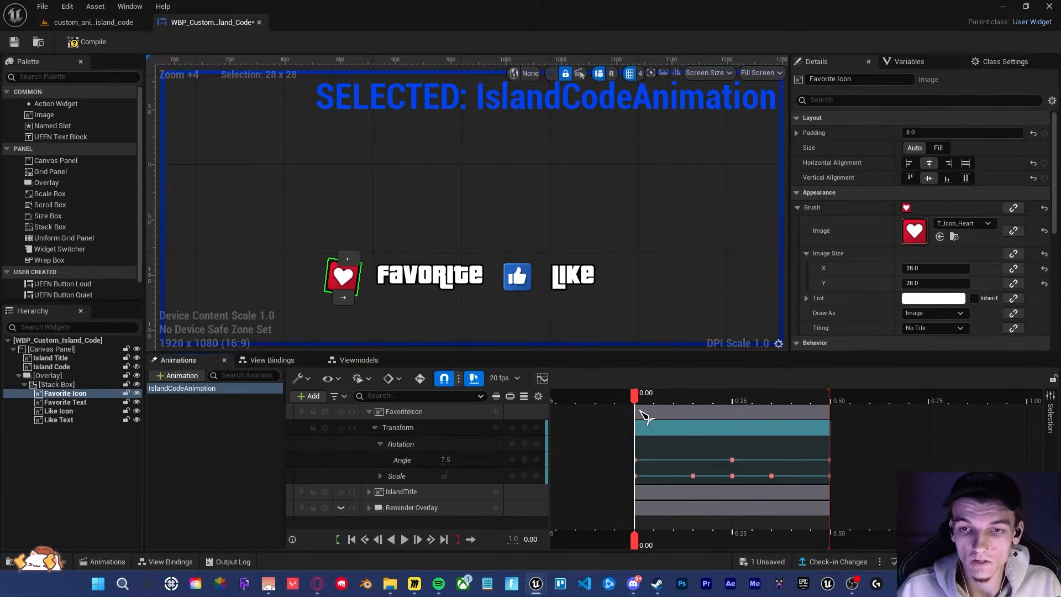
key("space")
left_click_drag(754, 401, 635, 400)
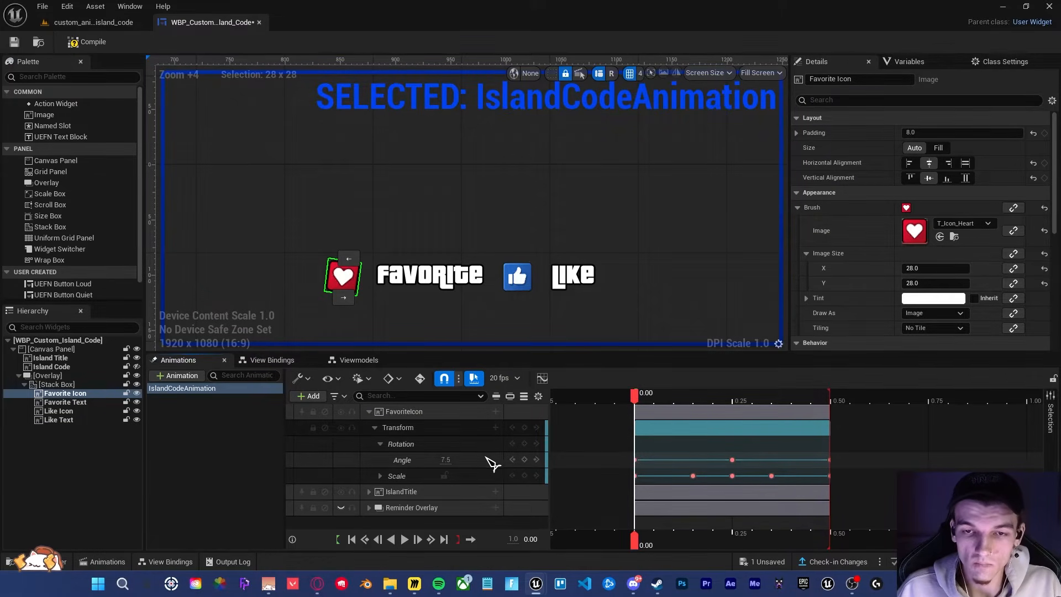
Step: Set the Favorite Icon's rotation angle at 0.00 seconds to 0 and replace the 0.50-second rotation key with a copy of it
left_click(445, 459)
key("Return")
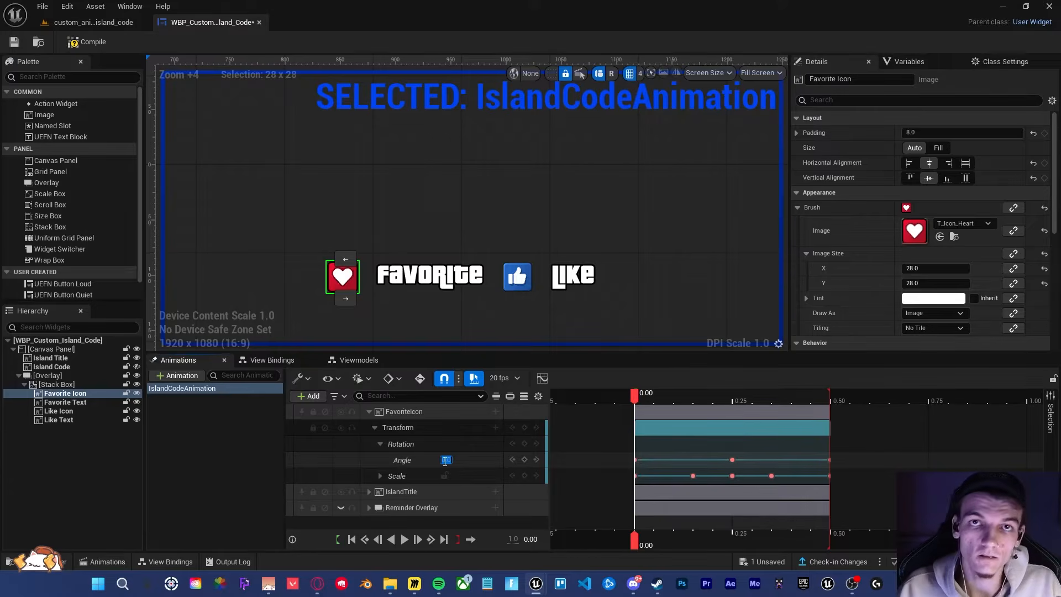
left_click(635, 460)
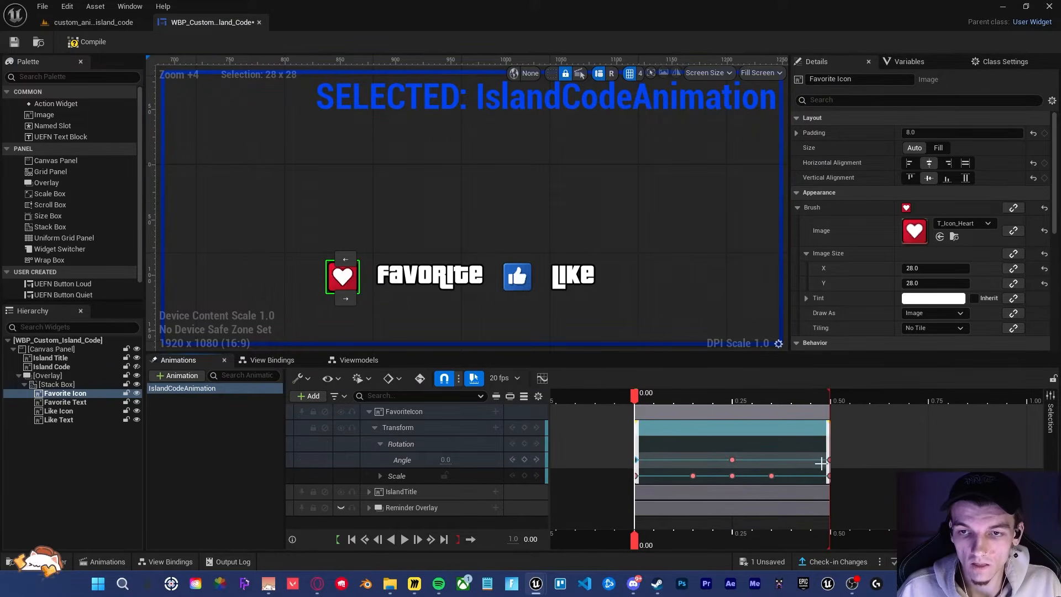
left_click(830, 460)
left_click(829, 458)
key("ctrl+v")
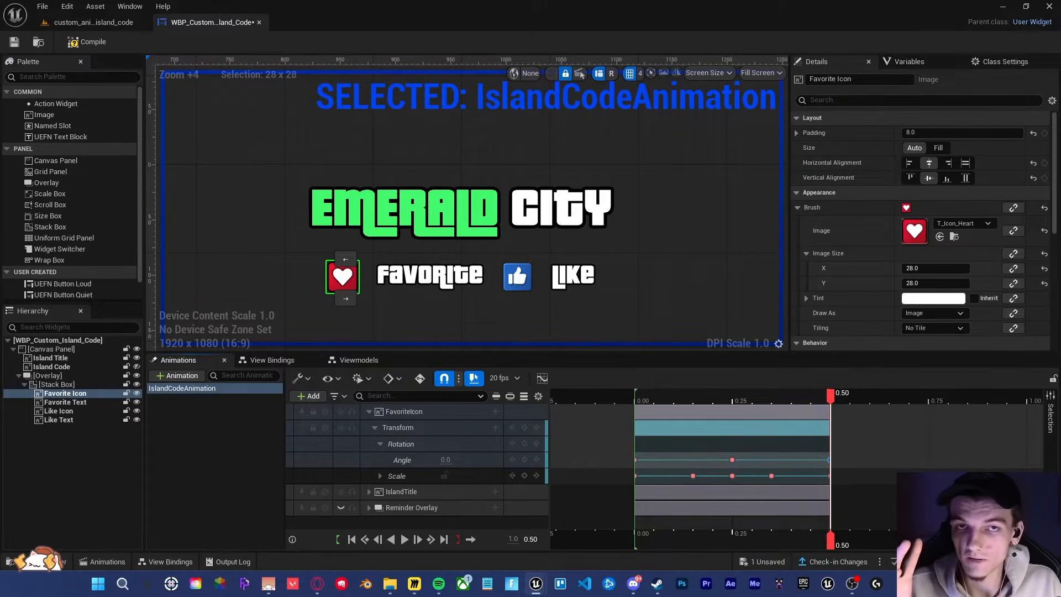
Step: Play the animation from 0.00 seconds to check the Favorite Icon's combined rotation and scale pulse
left_click_drag(830, 394, 634, 394)
key("space")
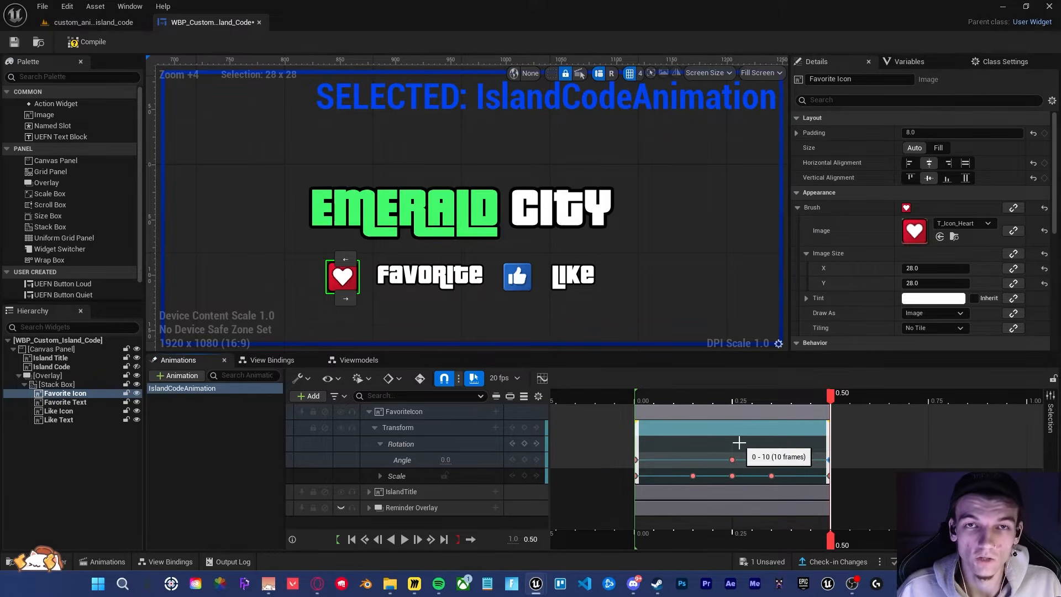
left_click(375, 428)
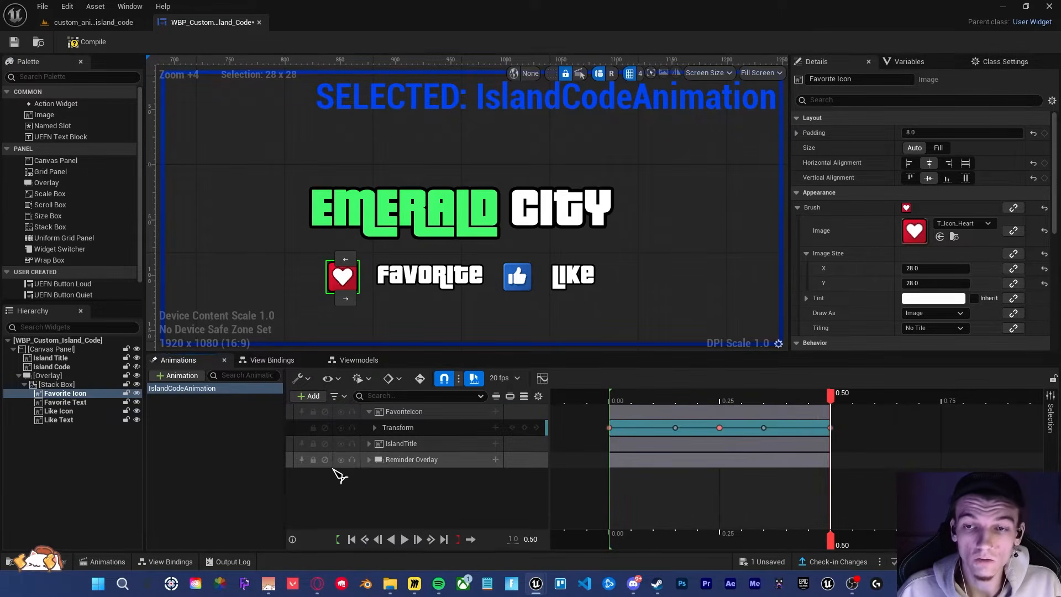
key("space")
key("space")
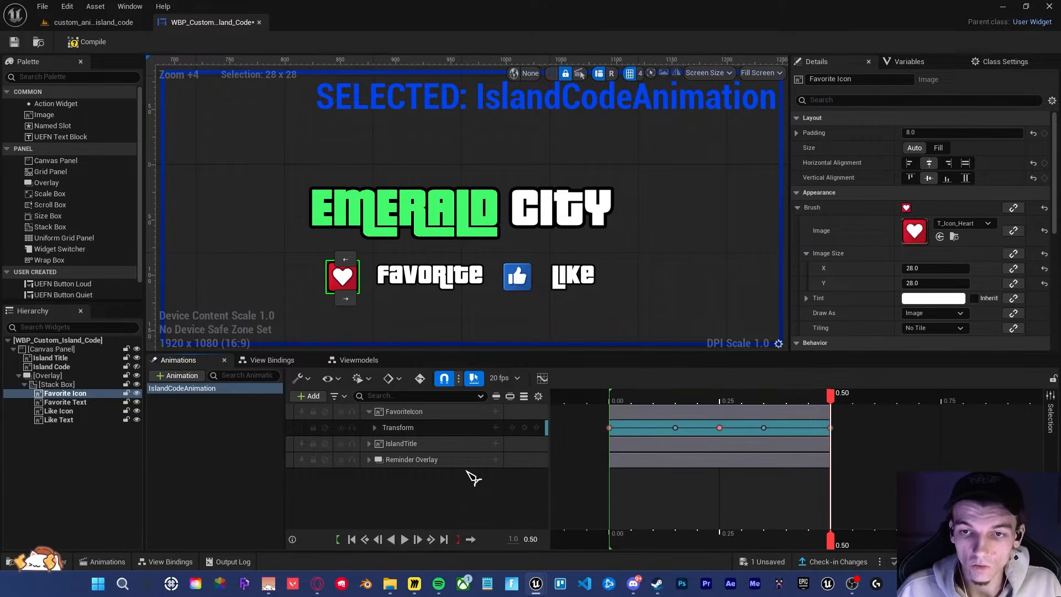
Step: Shift the Favorite Icon's whole animation section so that it starts at 0.50 seconds
left_click(375, 427)
left_click(374, 428)
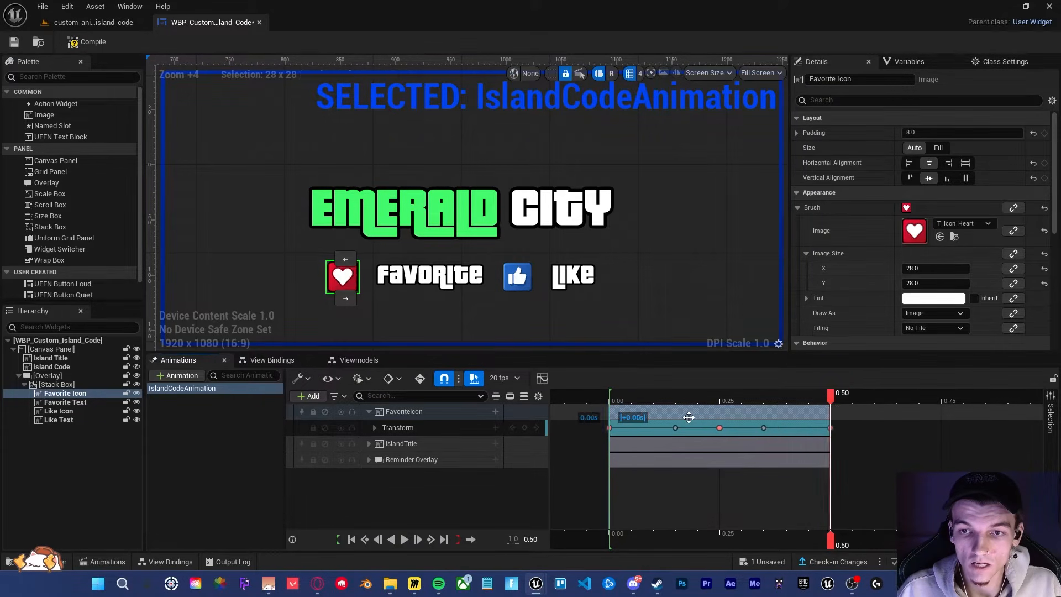
left_click_drag(688, 415, 791, 415)
left_click_drag(671, 398, 857, 416)
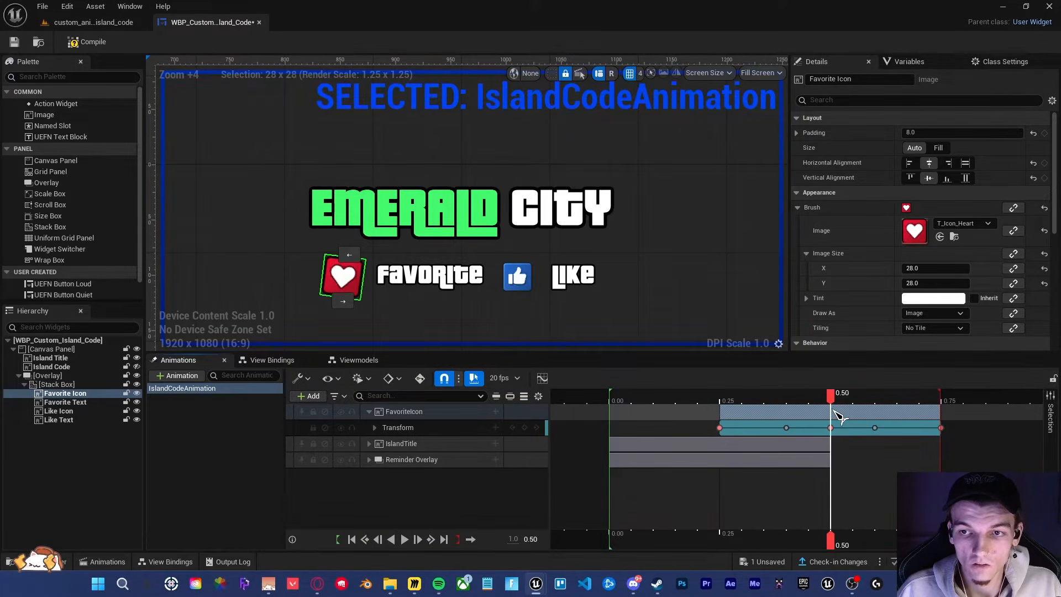
left_click_drag(774, 414, 691, 399)
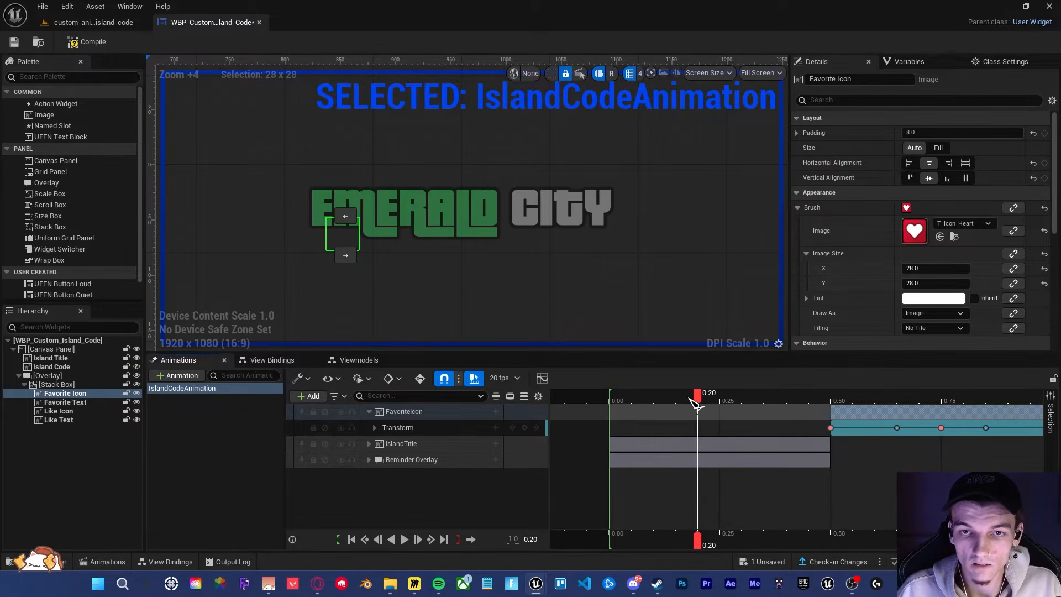
Step: Play the animation to check the Favorite Icon's pulse after the title and reminder intro
key("space")
key("space")
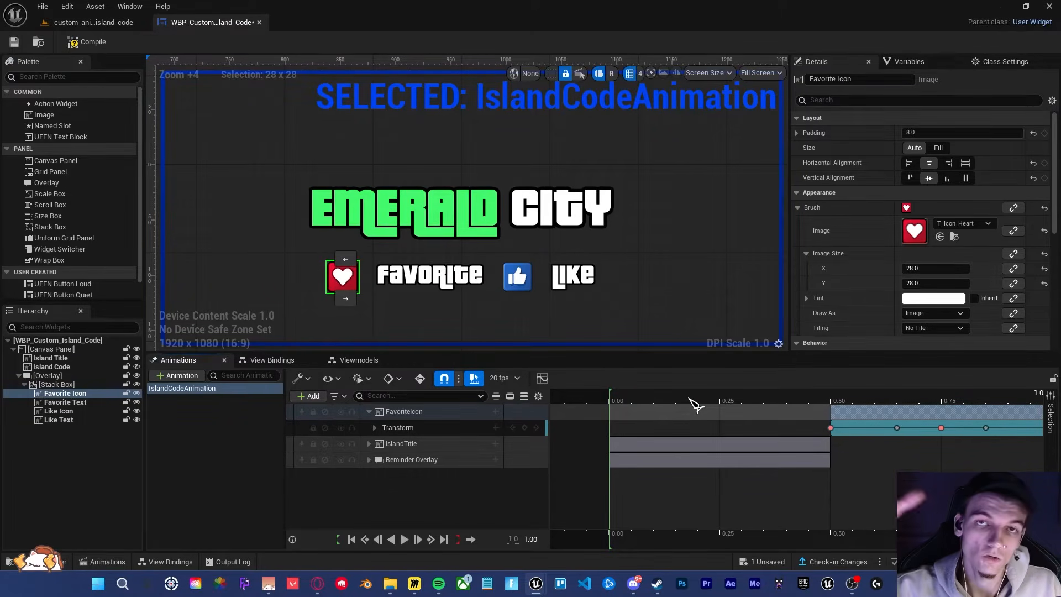
key("space")
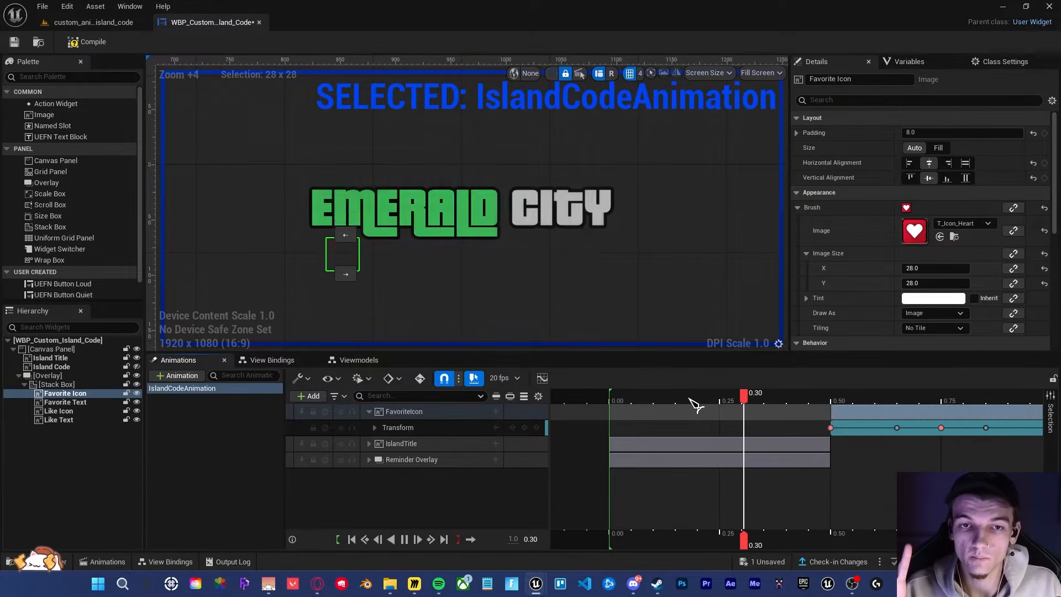
key("space")
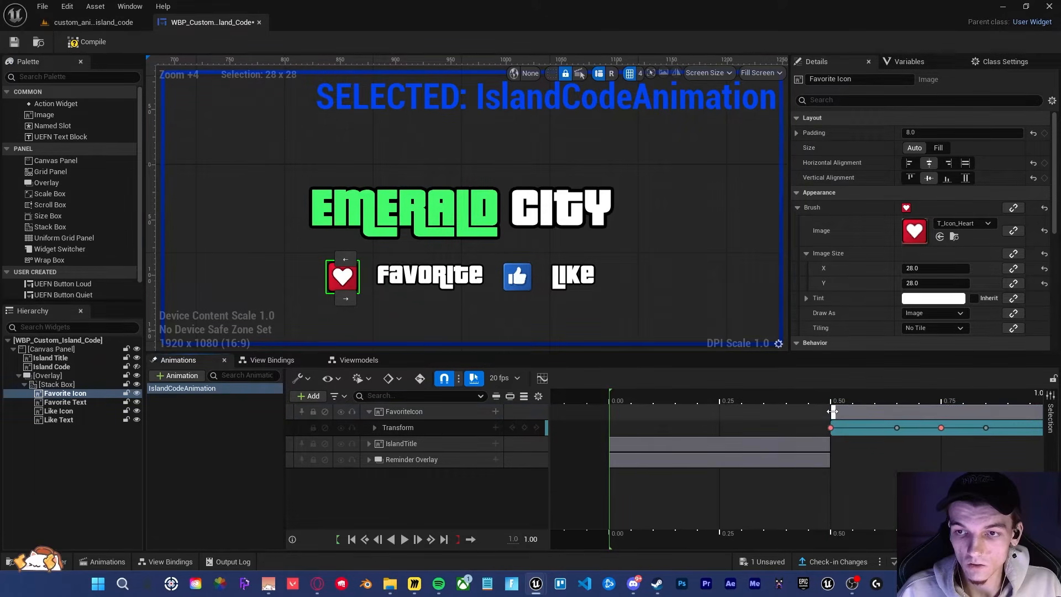
Step: Copy the Favorite Icon's rotation and scale keys at 0.50 seconds to 0.00 seconds and play the animation
left_click(374, 427)
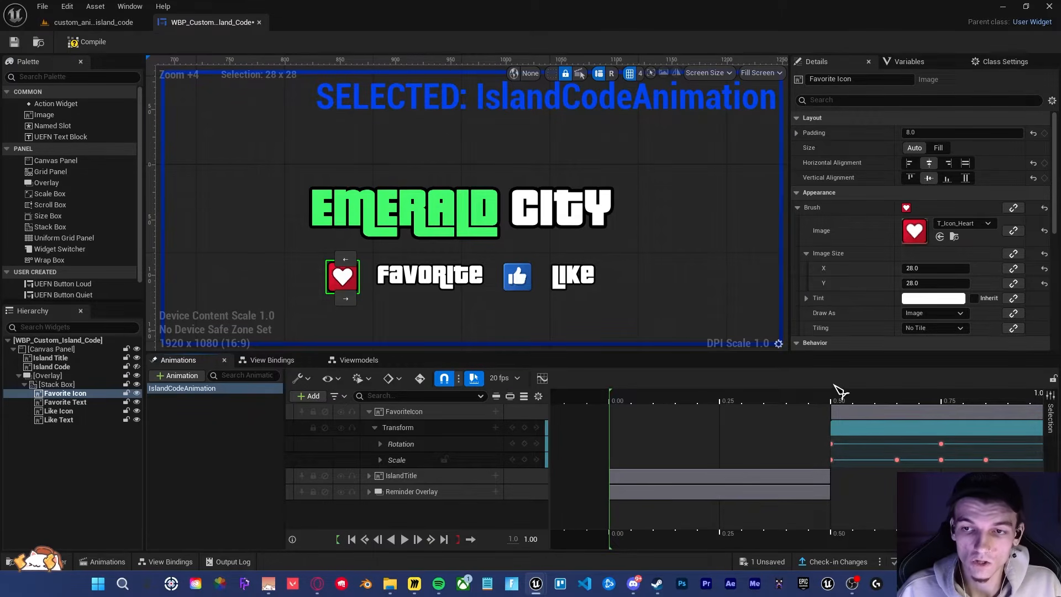
left_click_drag(836, 442, 824, 460)
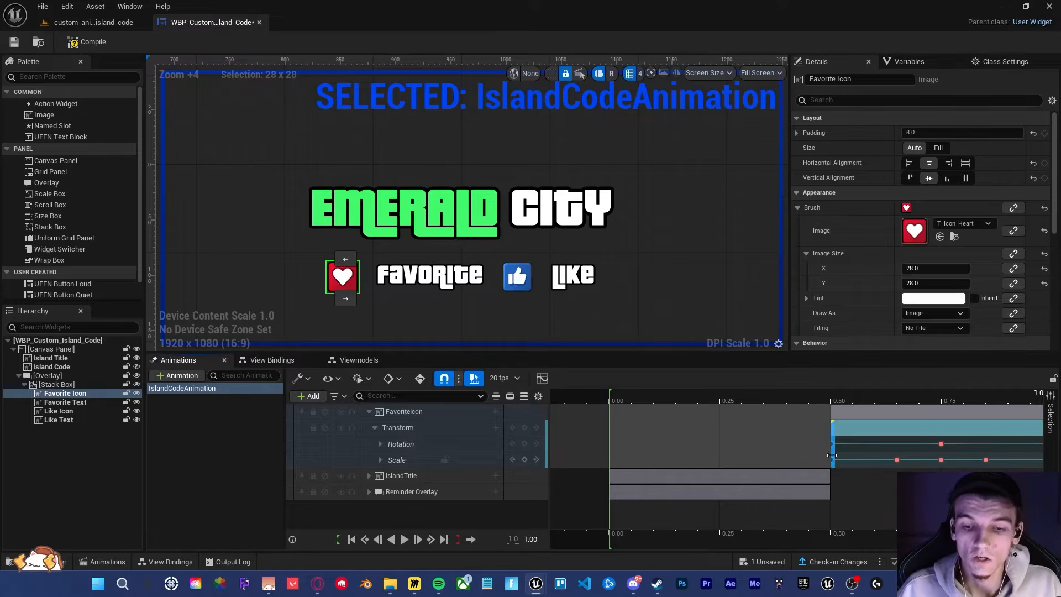
left_click_drag(820, 445, 835, 463)
left_click_drag(646, 402, 611, 415)
key("ctrl+v")
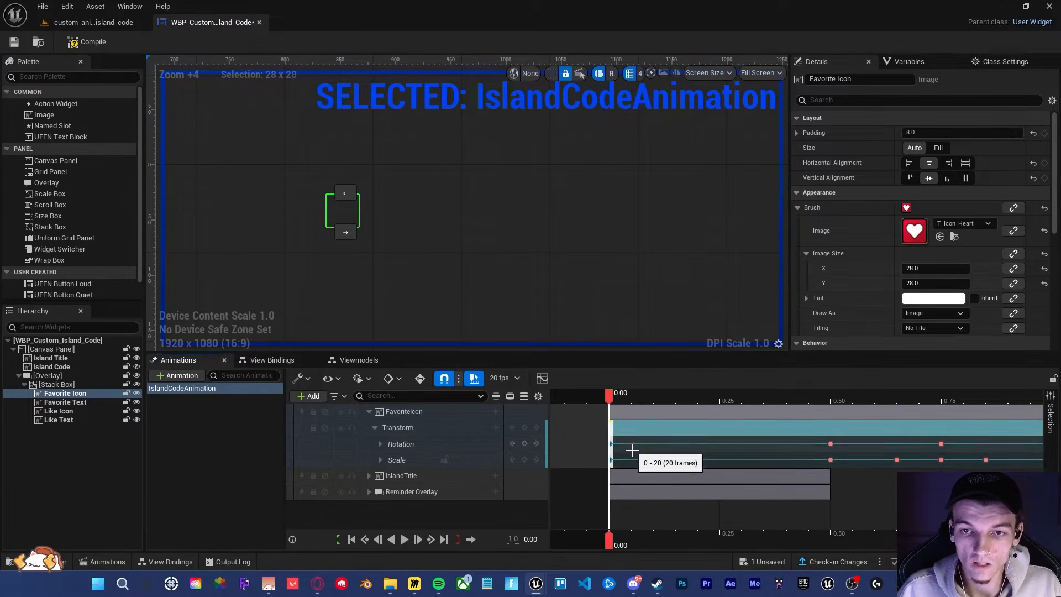
left_click(656, 403)
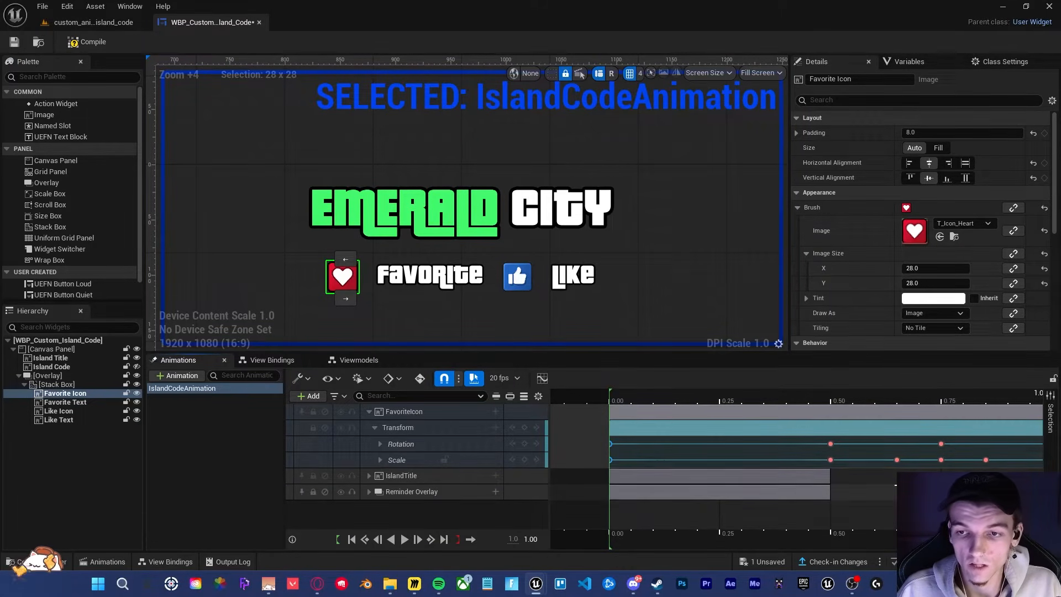
Step: Add the Like Icon to the IslandCodeAnimation tracks
left_click(369, 412)
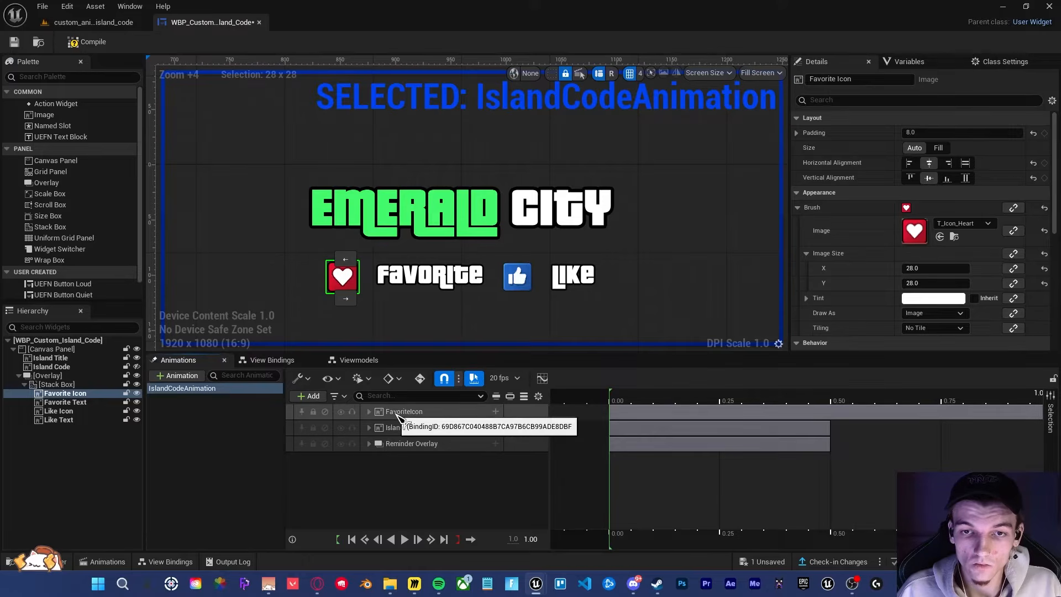
left_click(67, 432)
left_click(60, 411)
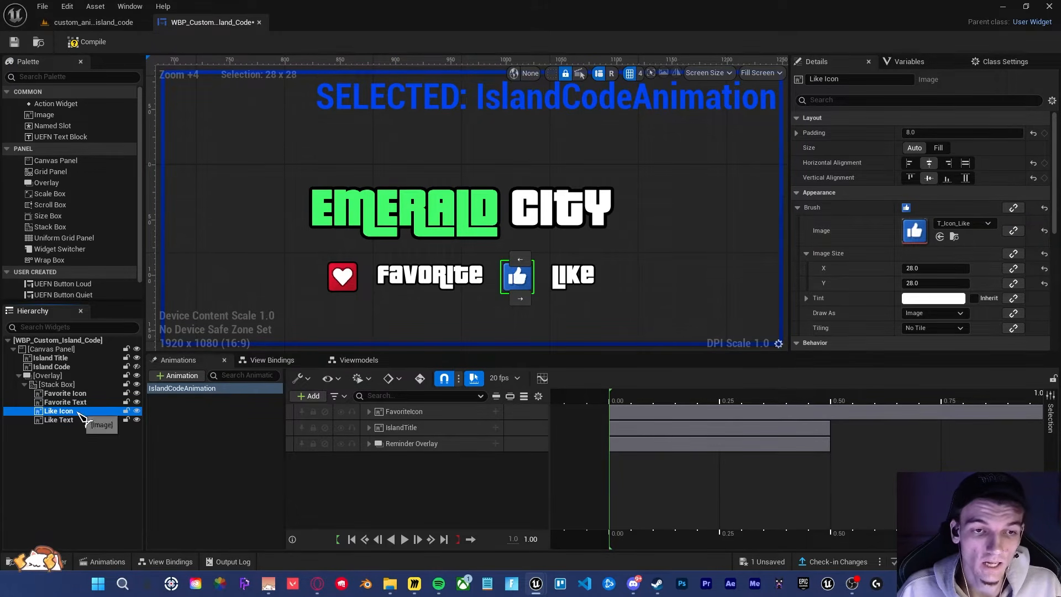
left_click(310, 395)
left_click(339, 442)
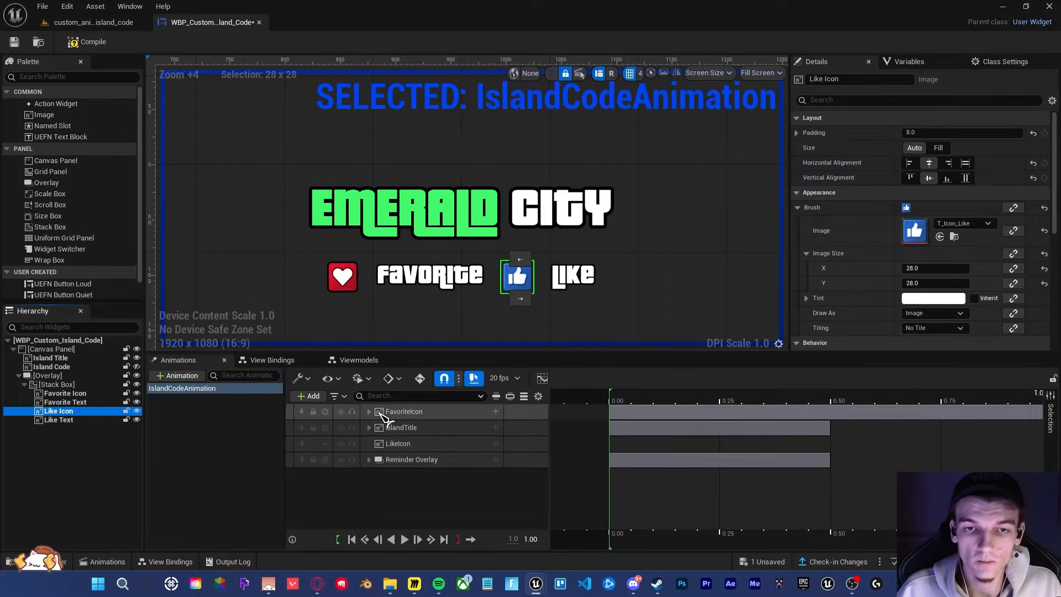
Step: Copy the Favorite Icon's Transform track onto the Like Icon's track
left_click(369, 412)
left_click(414, 430)
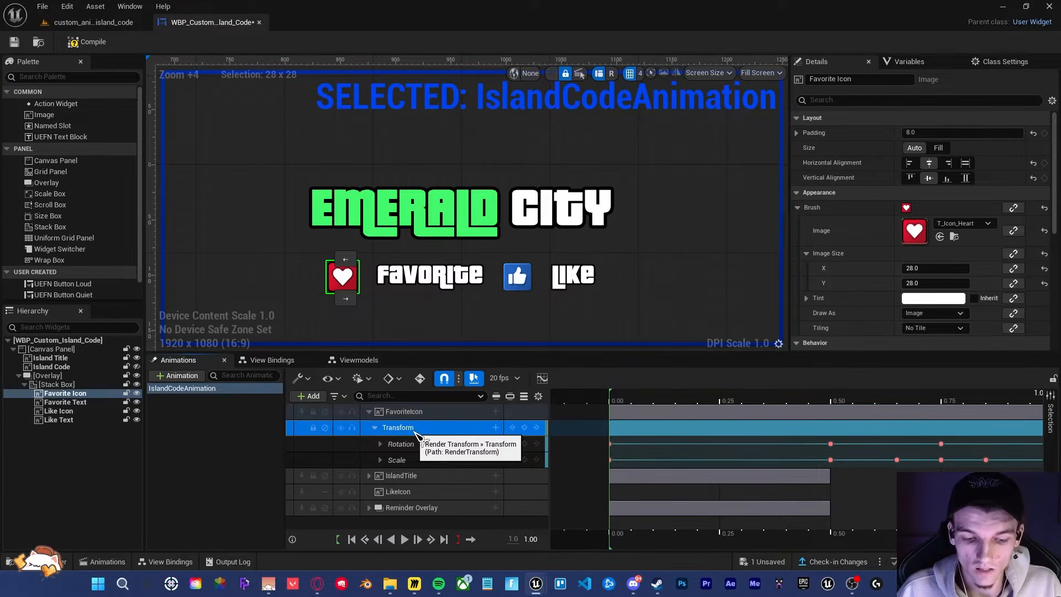
left_click(369, 412)
left_click(397, 445)
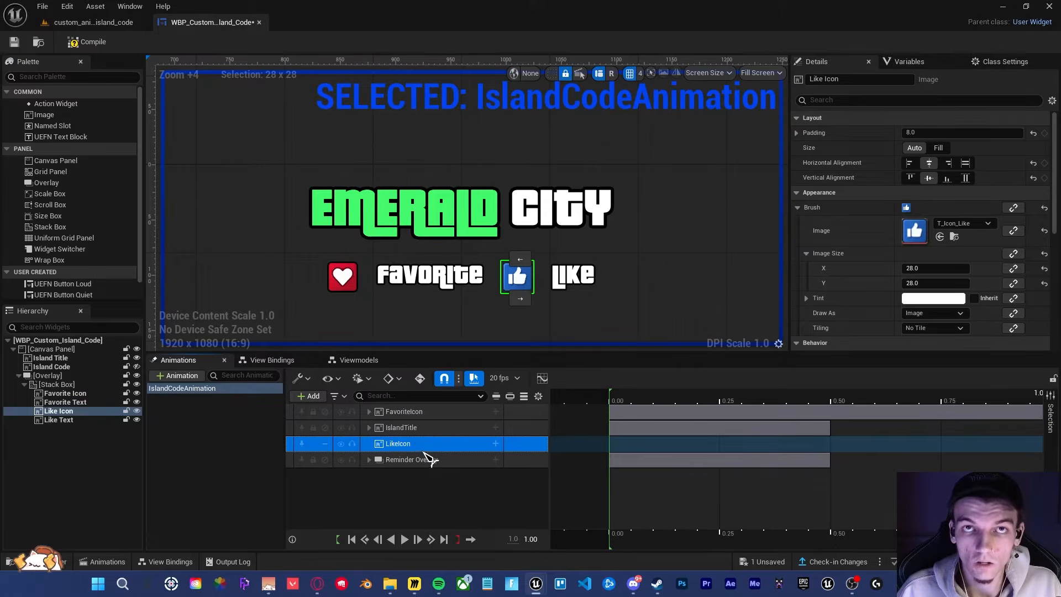
left_click(369, 444)
Step: Play the animation and examine the Like Icon's copied transform keys along the whole timeline
left_click(613, 399)
key("space")
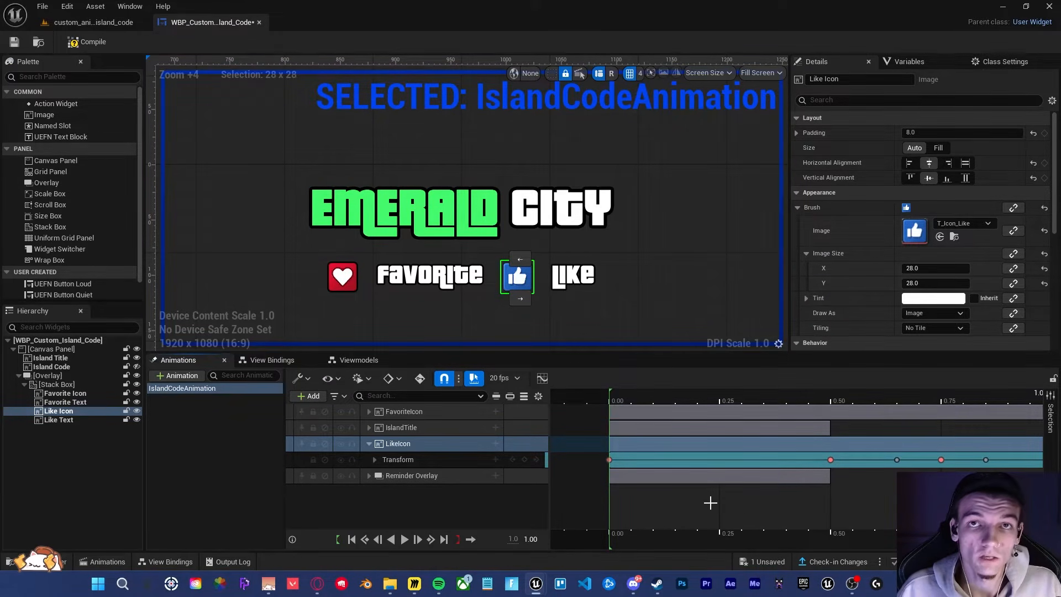
scroll(725, 503, "up", 1, "shift")
scroll(725, 504, "down", 3, "shift")
scroll(725, 504, "up", 4, "shift")
scroll(725, 504, "down", 2, "shift")
scroll(725, 504, "down", 5, "shift")
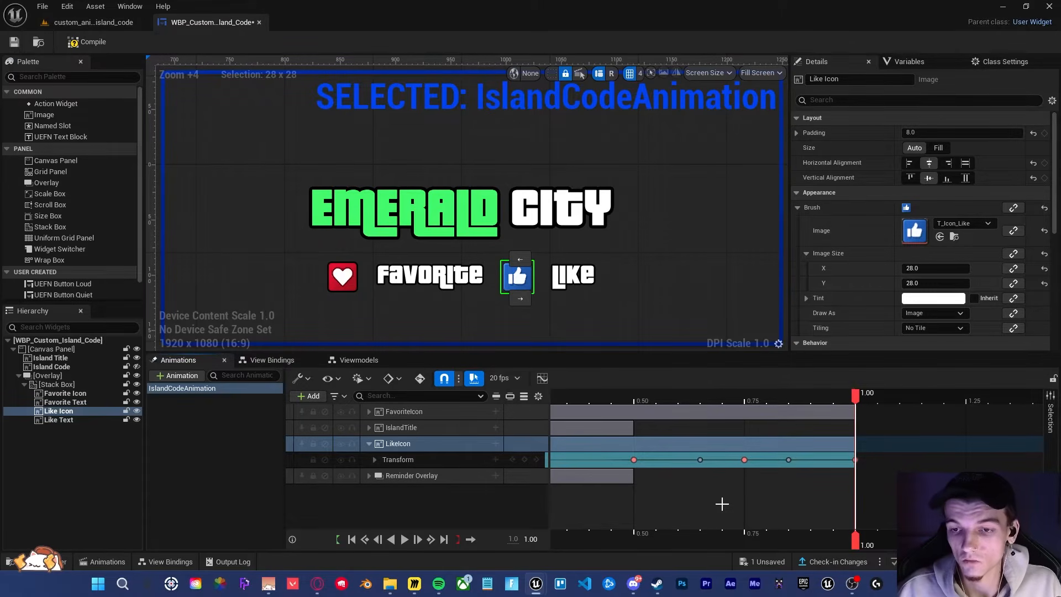
scroll(722, 504, "down", 3, "ctrl")
scroll(717, 499, "down", 2, "shift")
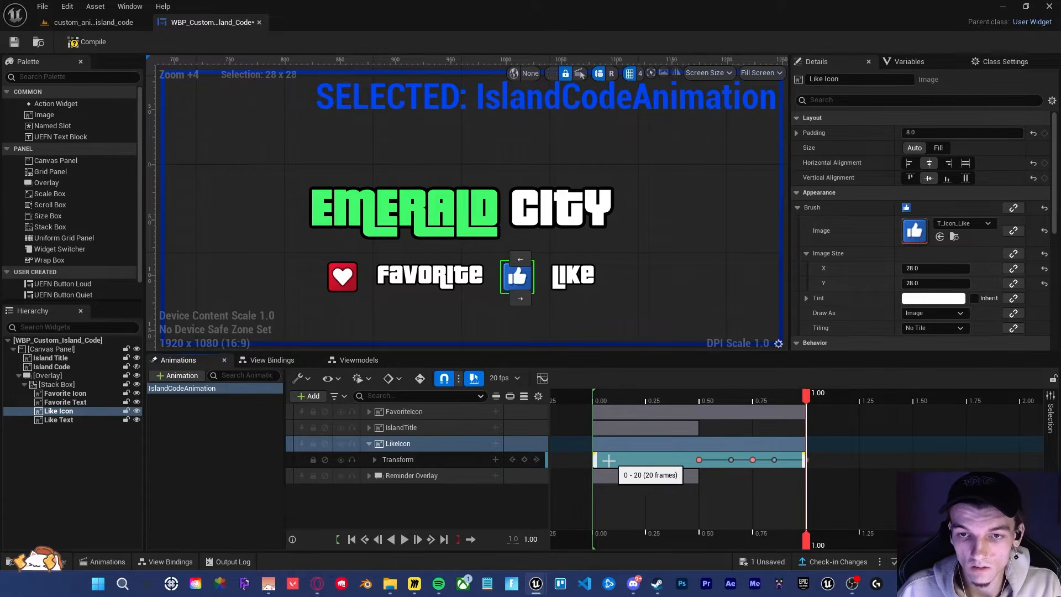
Step: Move the Like Icon's animation section so that it starts at 1.50 seconds
left_click_drag(594, 447, 834, 453)
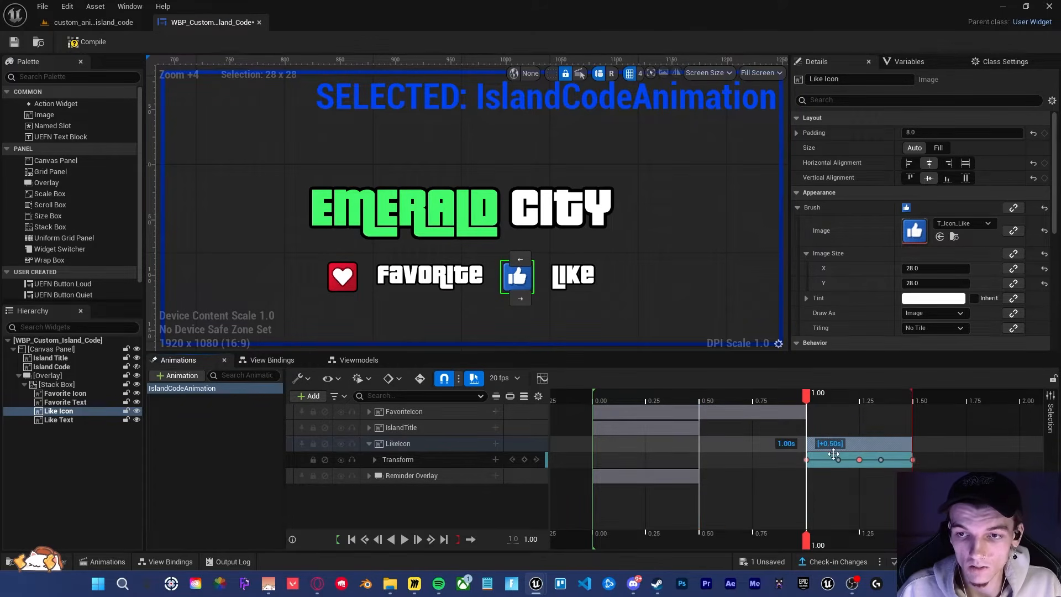
left_click(699, 412)
left_click_drag(810, 400, 700, 407)
right_click_drag(747, 460, 600, 459)
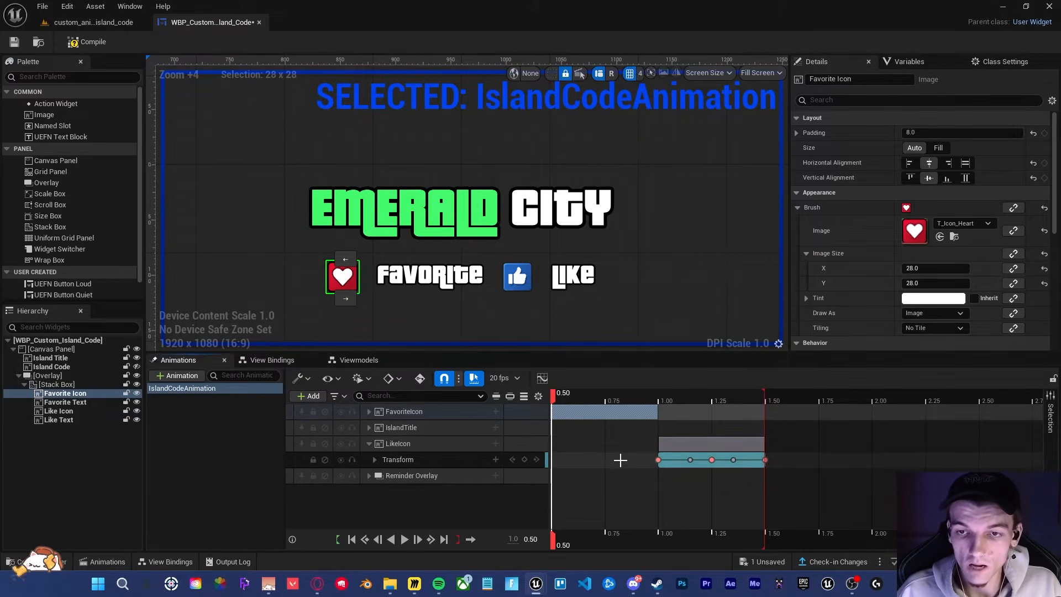
left_click_drag(687, 442, 789, 444)
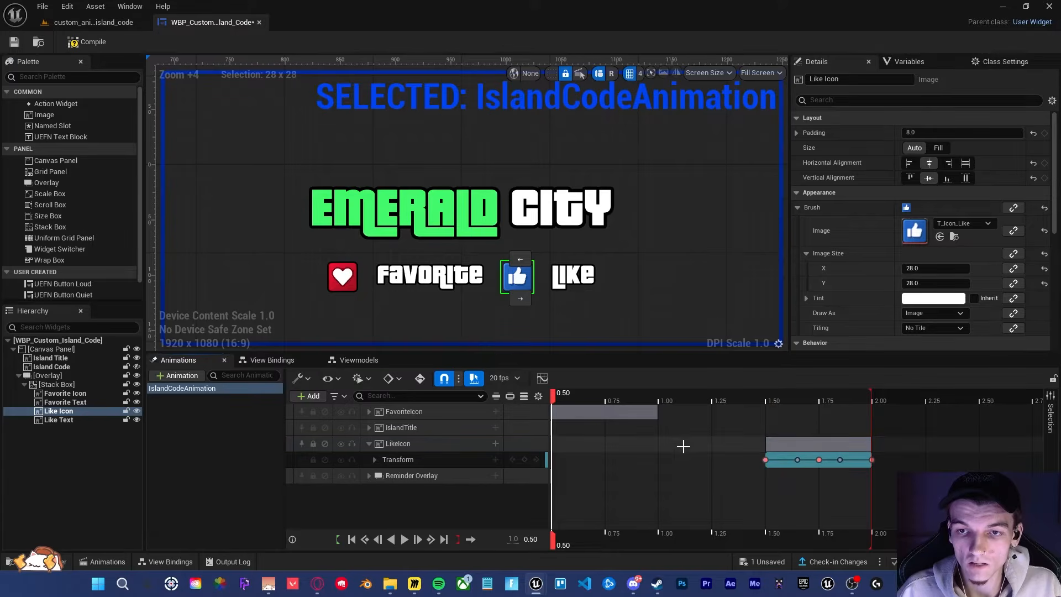
Step: Play the animation to check the timing of the Like Icon's movement against the other tracks
scroll(651, 474, "up", 1, "shift")
scroll(652, 473, "down", 1, "shift")
scroll(652, 473, "up", 4, "shift")
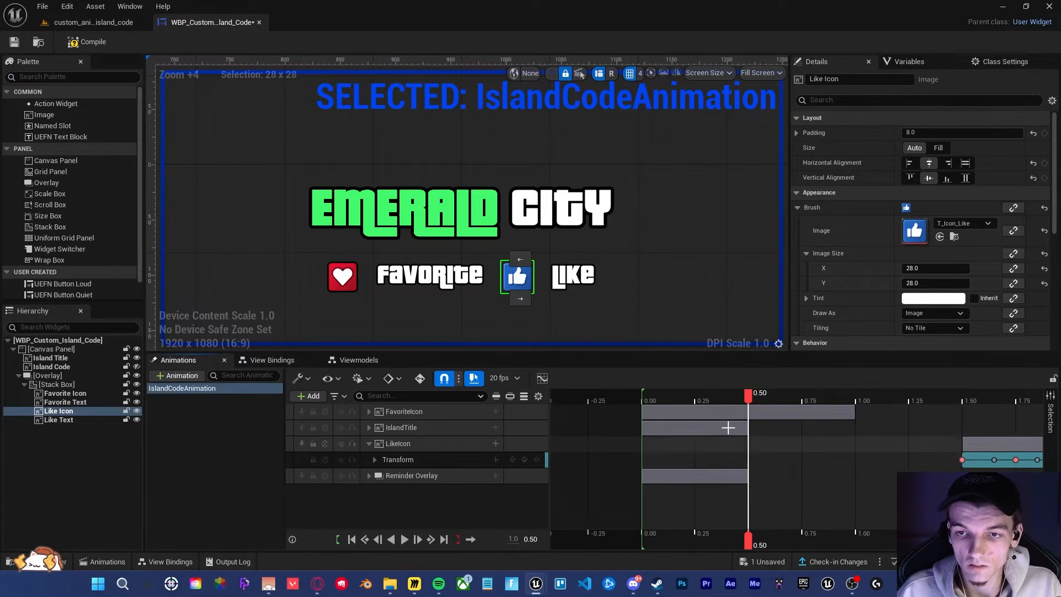
key("space")
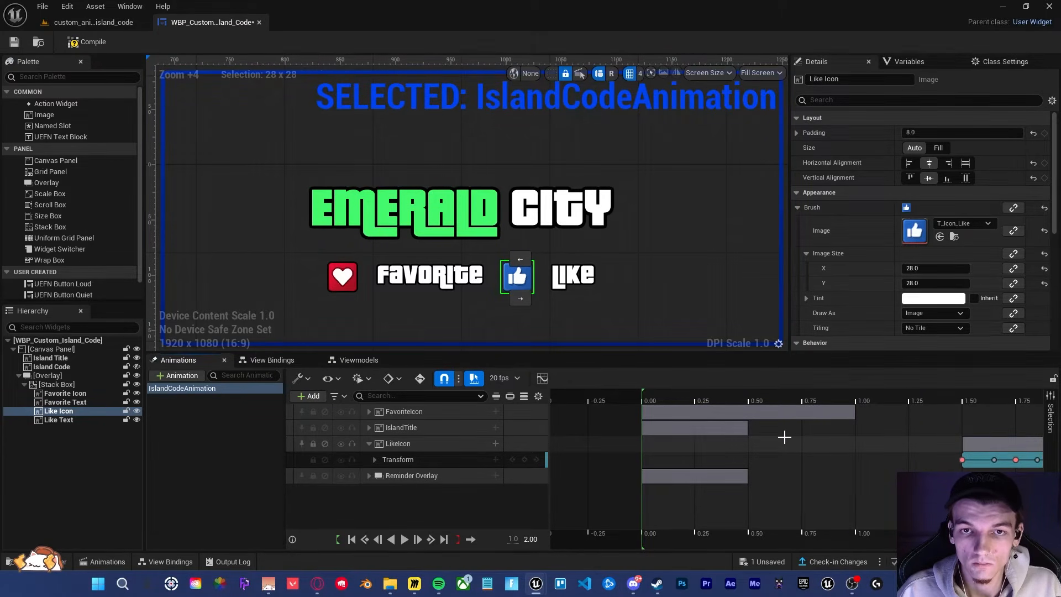
key("space")
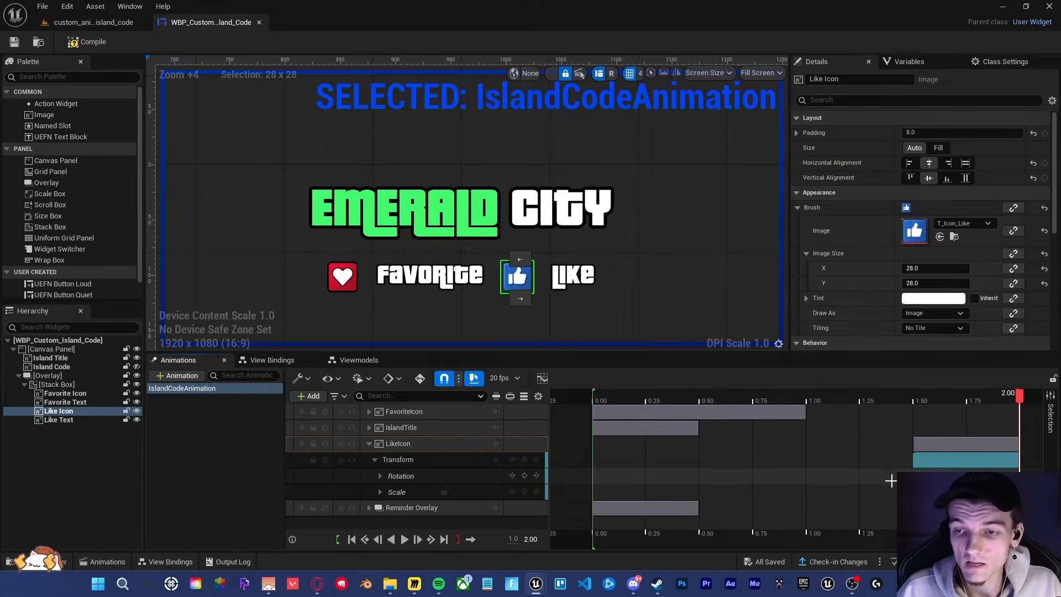
Step: Copy the Like Icon's initial rotation and scale keys to 0.00 seconds and play the animation
left_click_drag(895, 477, 978, 492)
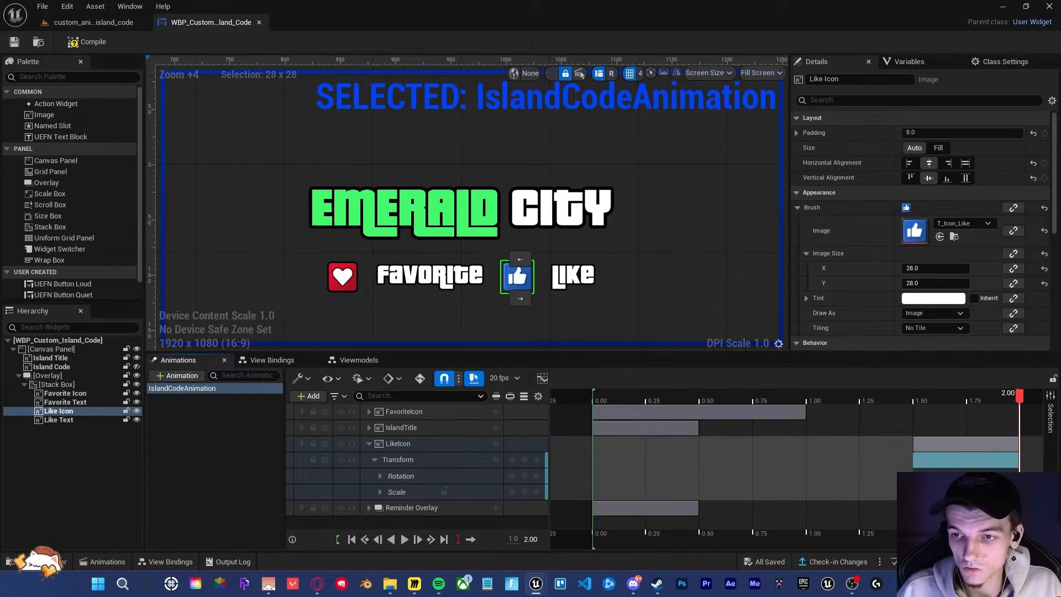
left_click_drag(1022, 405, 597, 427)
key("space")
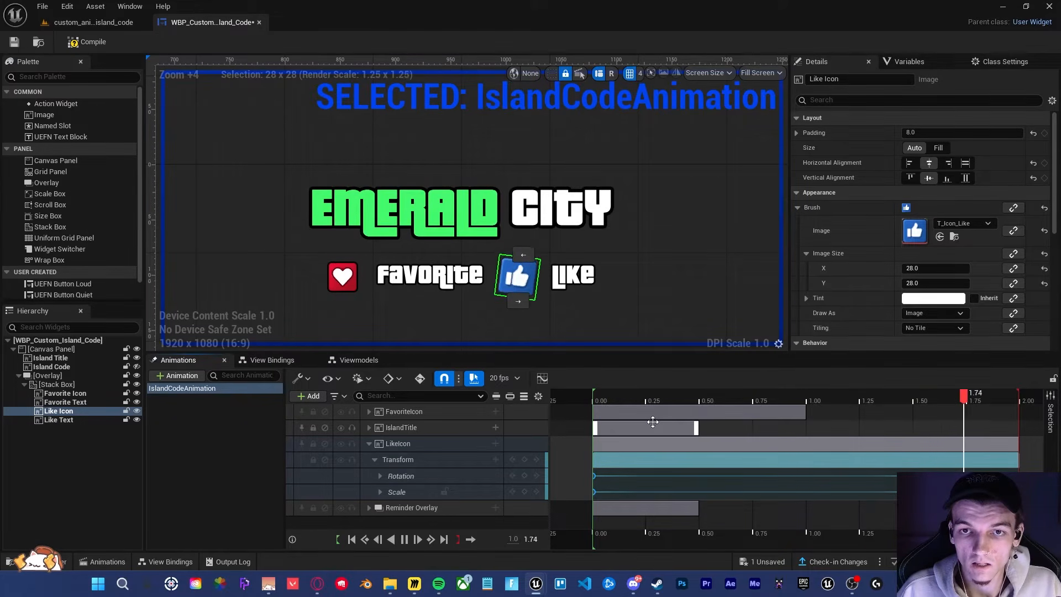
key("space")
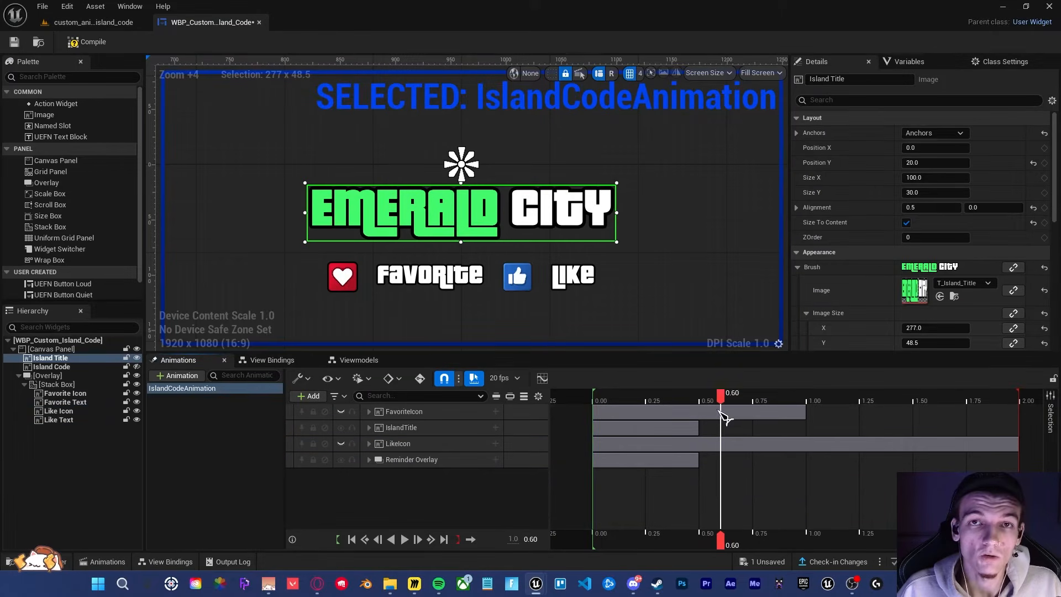
Step: Move the playhead to 2.00 seconds and briefly show the Island Code over the title
left_click_drag(724, 417, 1025, 440)
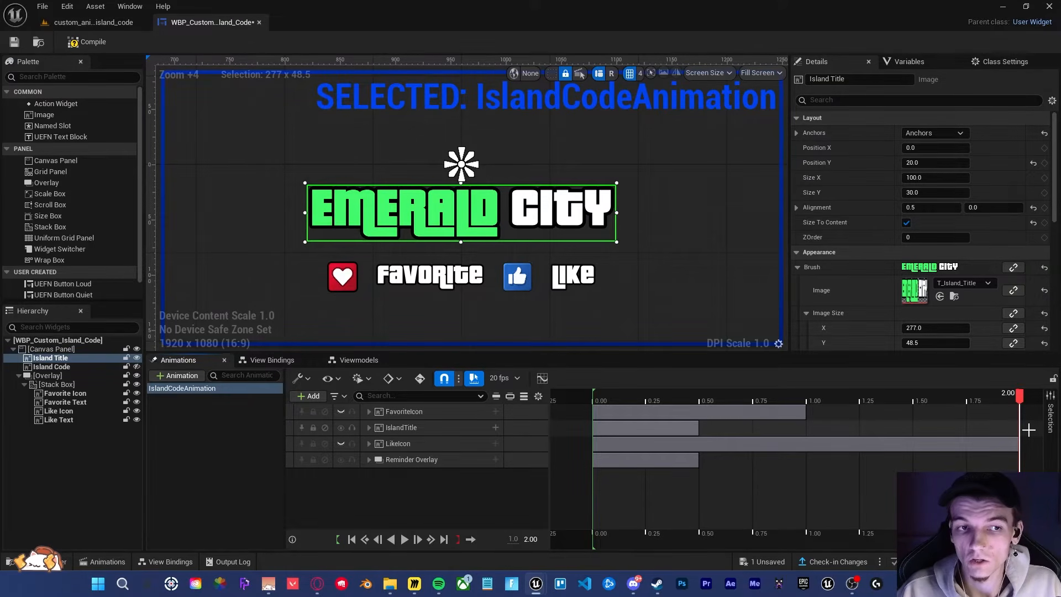
left_click(136, 367)
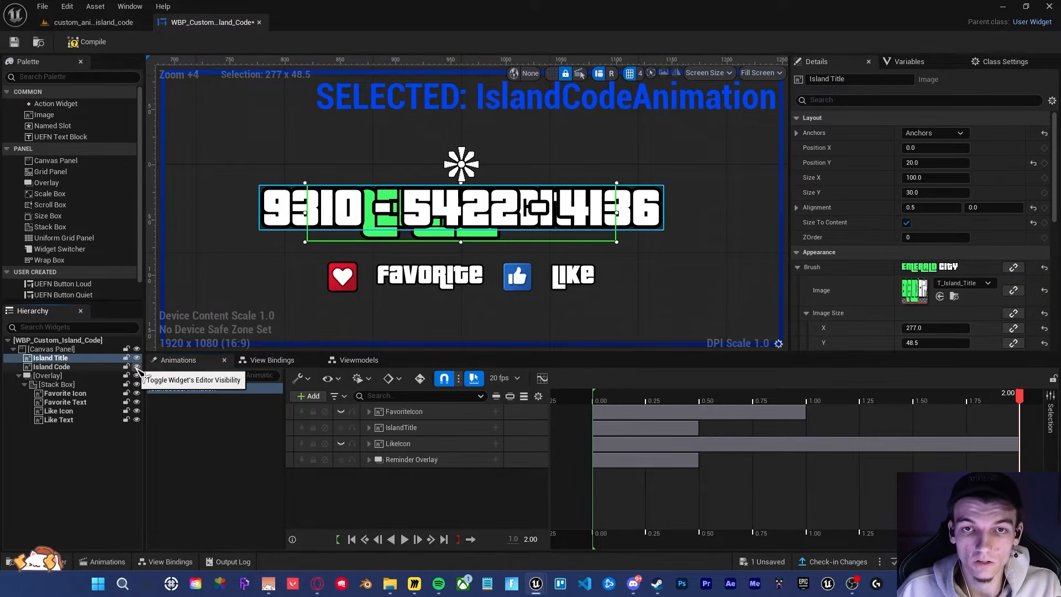
left_click(136, 367)
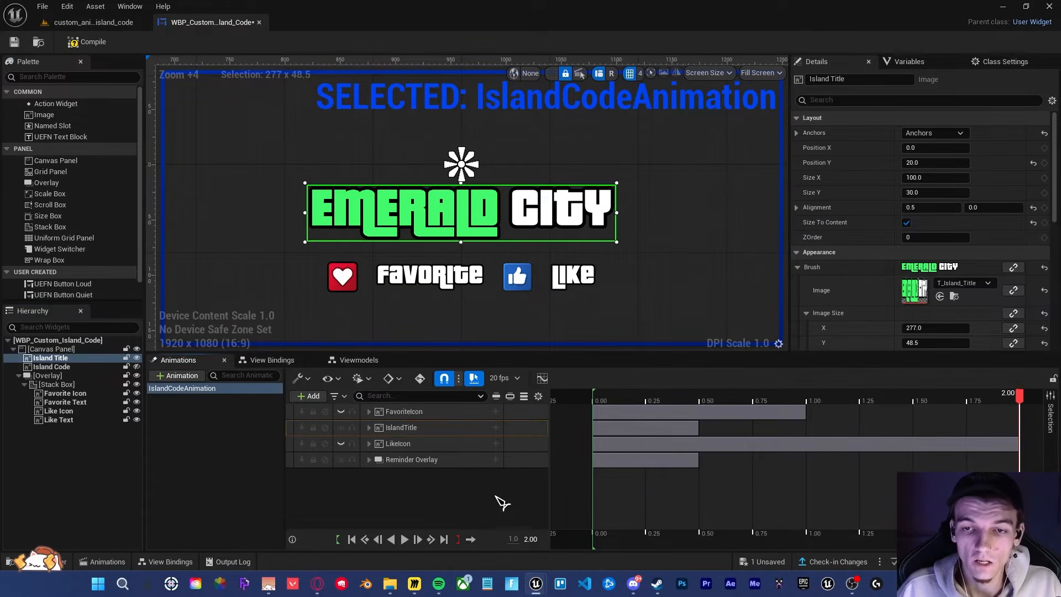
Step: Move the playhead to 0.50 seconds and expand the Island Title and Reminder Overlay tracks, keeping the overlay's Transform collapsed
left_click(604, 399)
left_click(699, 399)
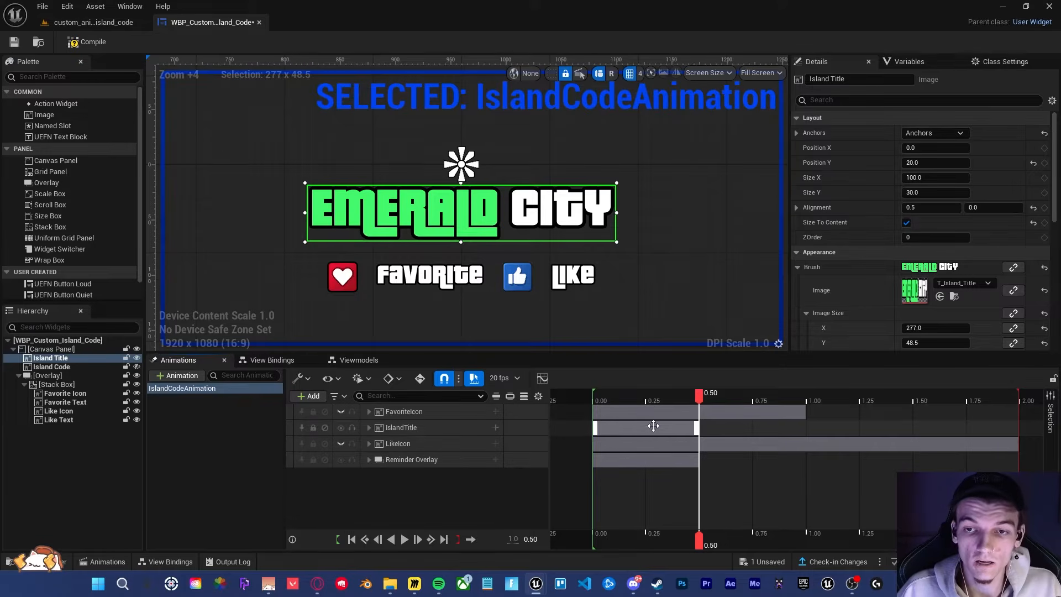
left_click(369, 459)
left_click(369, 427)
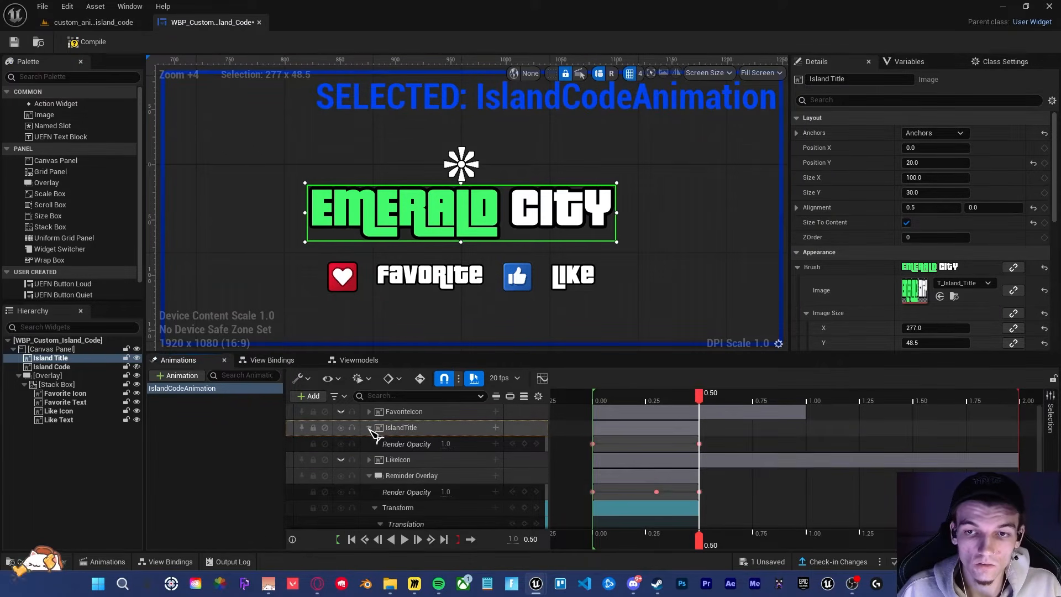
left_click(375, 507)
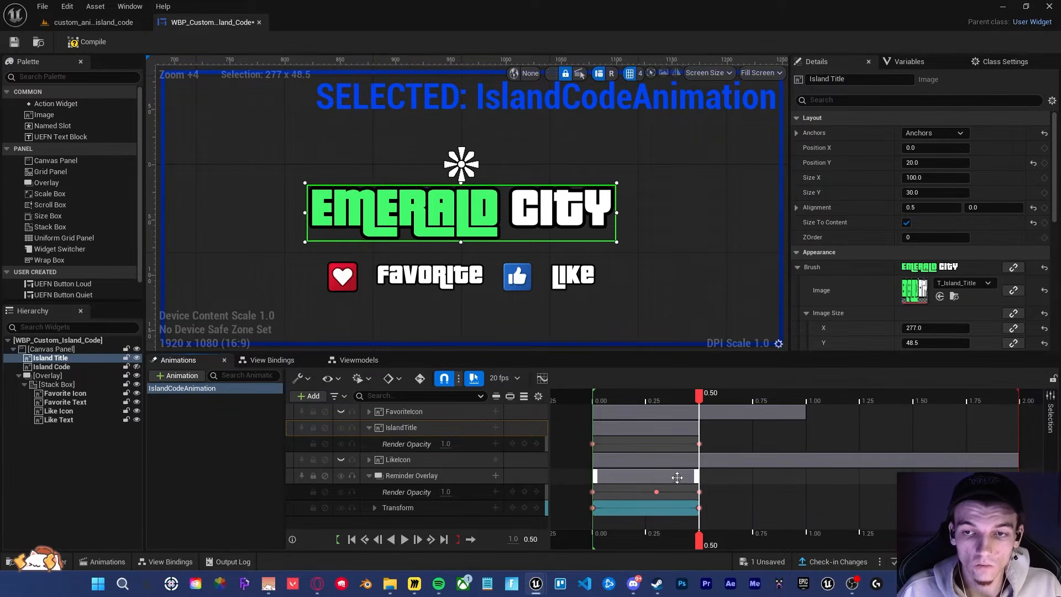
scroll(732, 497, "down", 1, "shift")
scroll(733, 497, "down", 1, "shift")
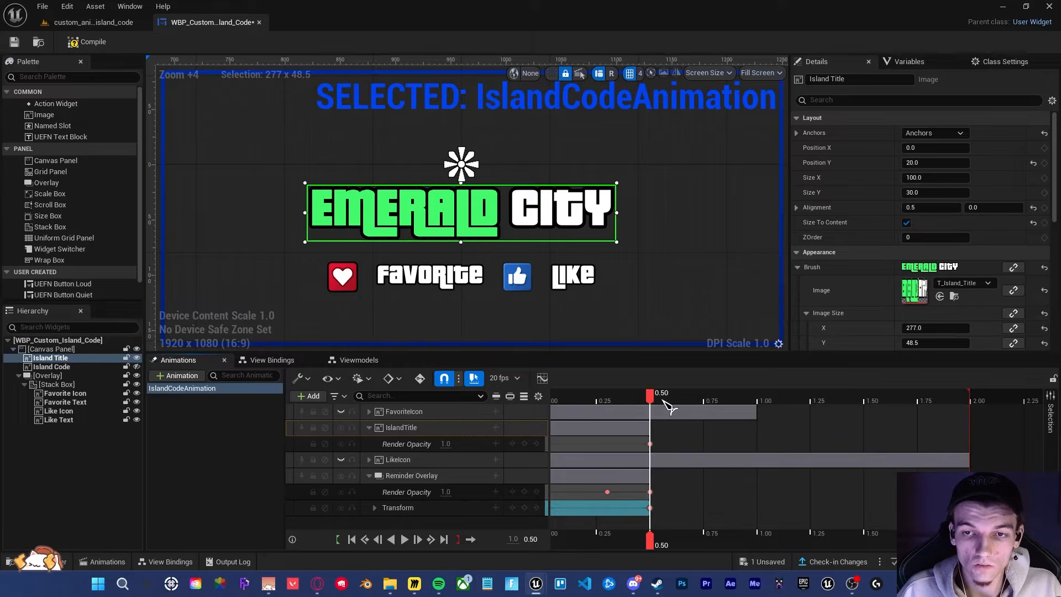
Step: Copy the Reminder Overlay's Render Opacity key at 0.50 seconds to 4.00 seconds
left_click(650, 491)
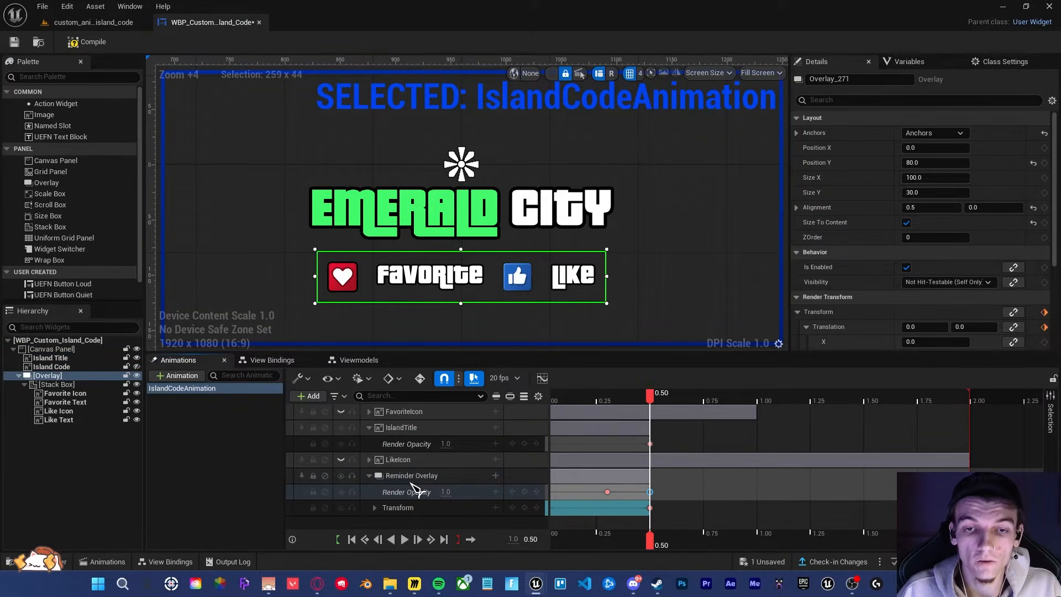
scroll(692, 492, "down", 5, "shift")
left_click_drag(683, 401, 729, 416)
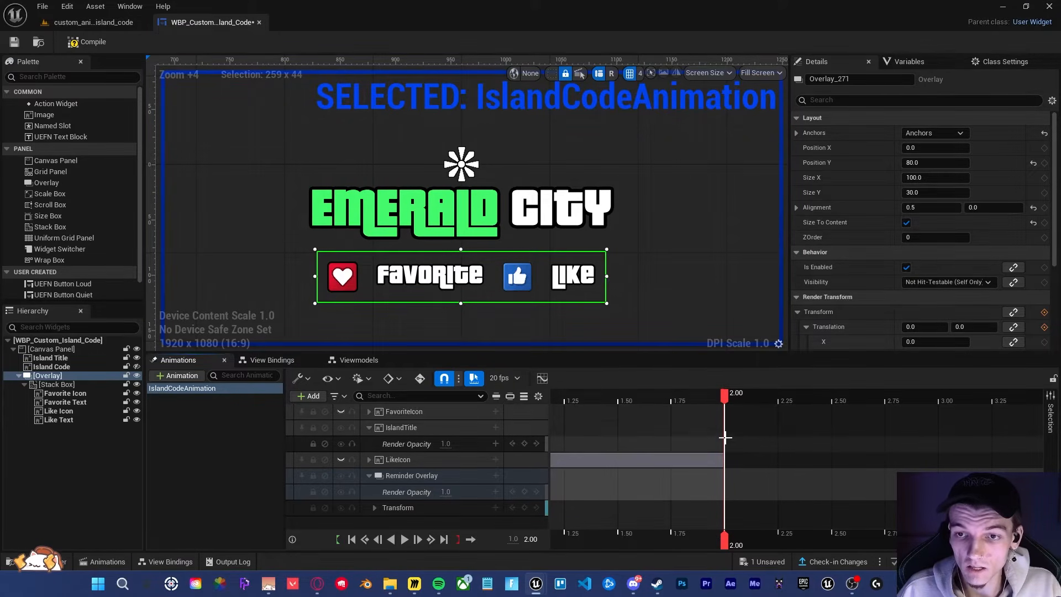
scroll(723, 438, "down", 2, "shift")
scroll(699, 437, "down", 4, "ctrl")
scroll(699, 437, "down", 2, "ctrl")
scroll(698, 436, "up", 3, "shift")
scroll(695, 436, "down", 2, "shift")
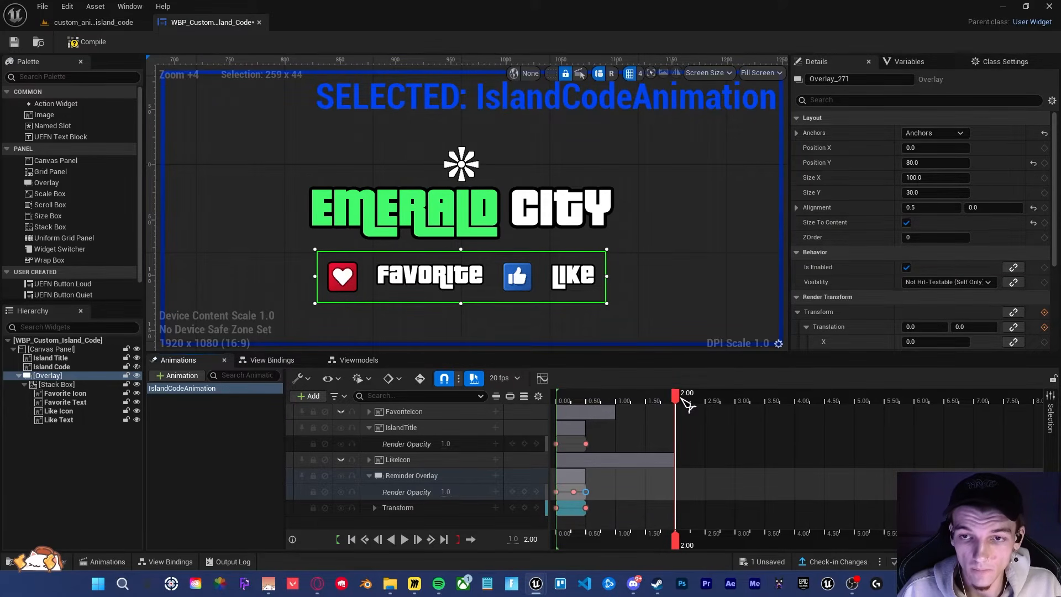
left_click_drag(679, 402, 798, 414)
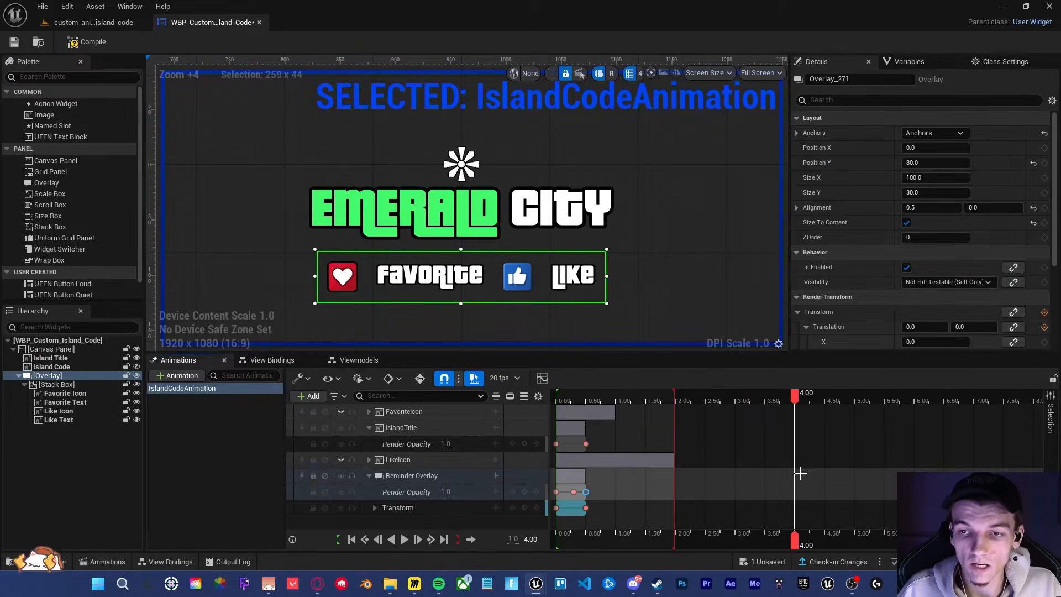
key("ctrl+v")
Step: Add a Reminder Overlay Render Opacity key with the value 0 at 4.20 seconds
scroll(698, 403, "up", 3, "ctrl")
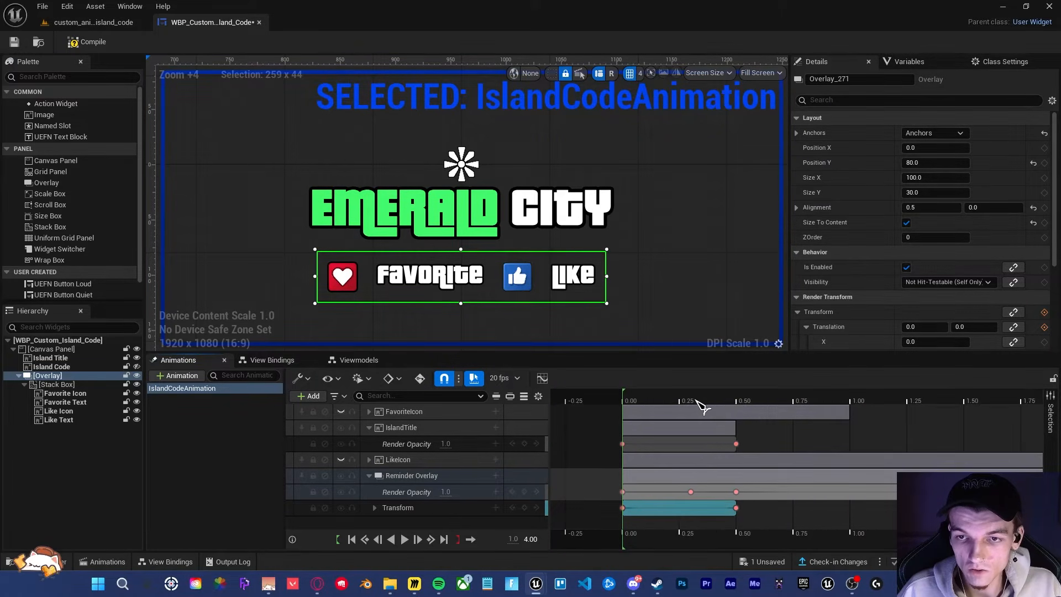
left_click(691, 397)
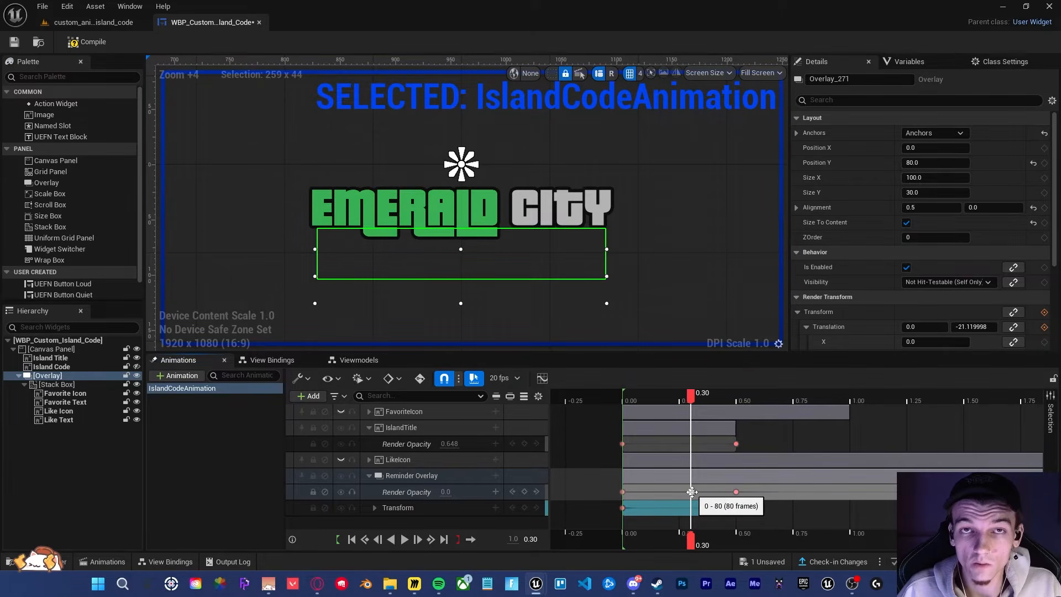
left_click(740, 407)
left_click(691, 491)
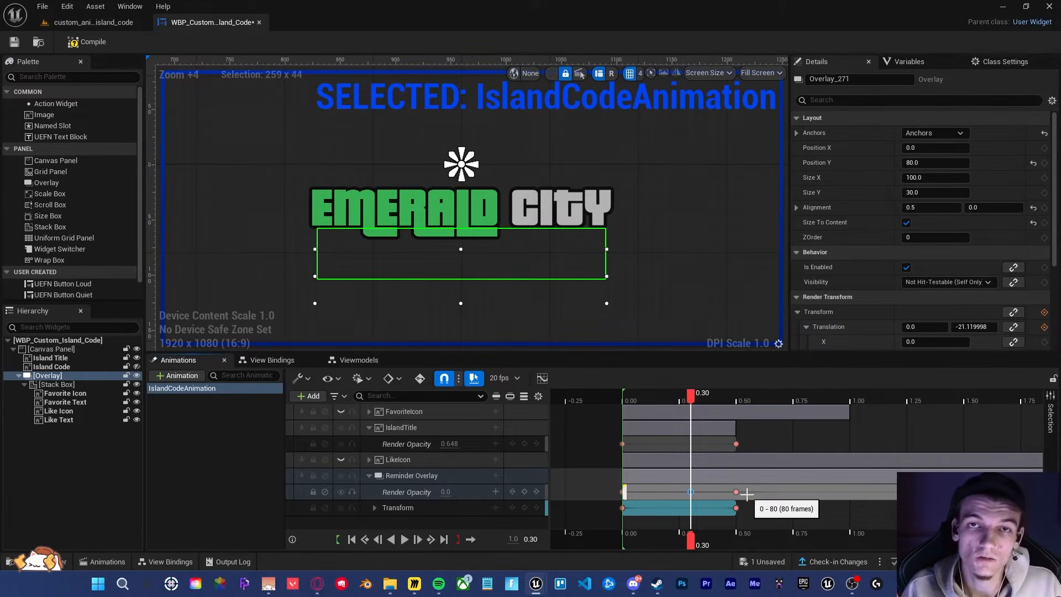
scroll(746, 494, "down", 16, "shift")
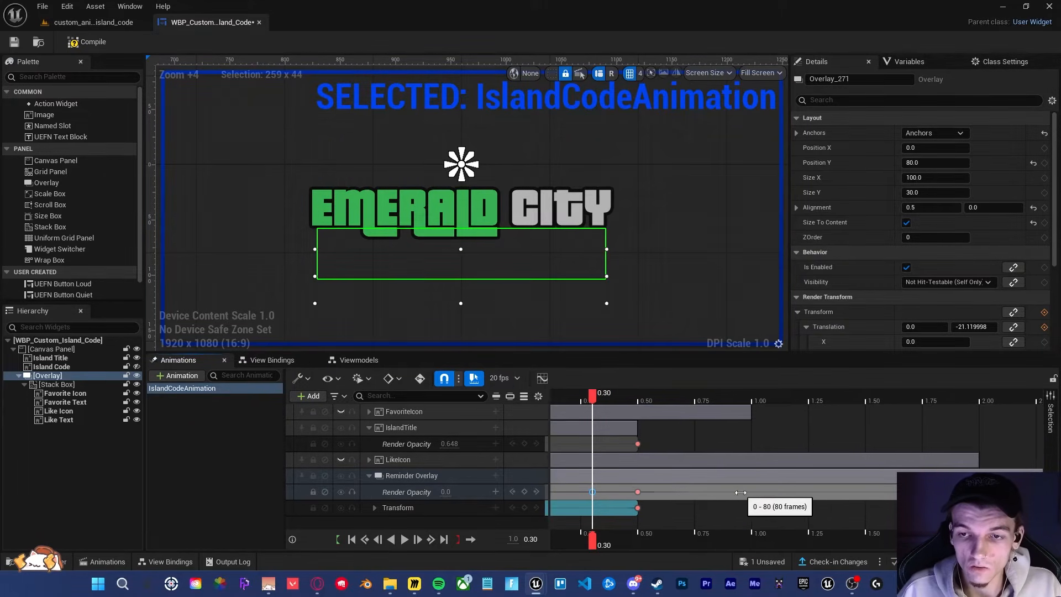
left_click_drag(745, 396, 792, 409)
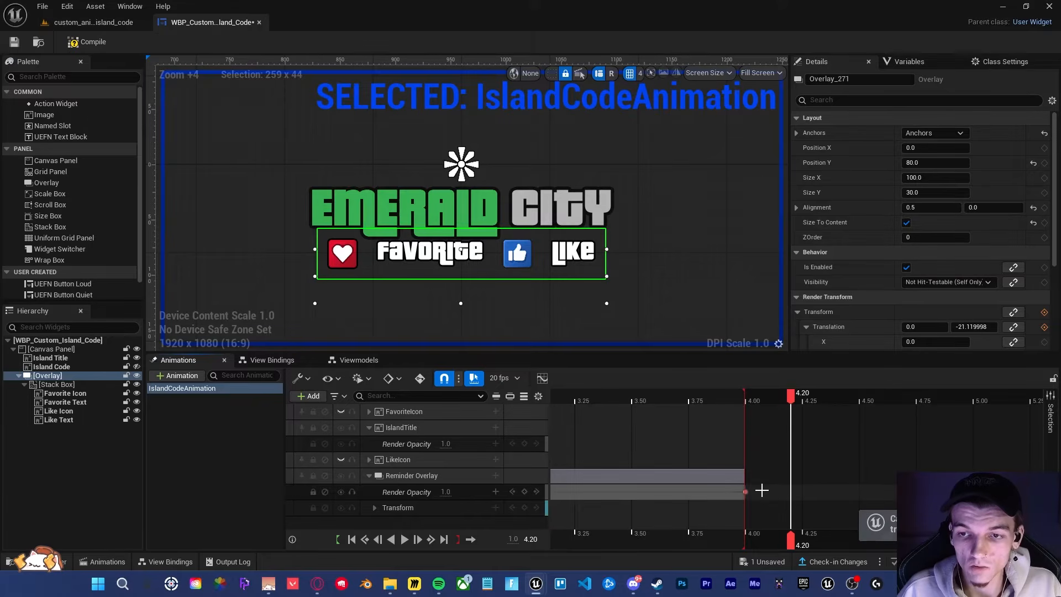
scroll(721, 453, "up", 3, "shift")
scroll(722, 453, "up", 3, "shift")
scroll(722, 453, "down", 7, "shift")
type("0")
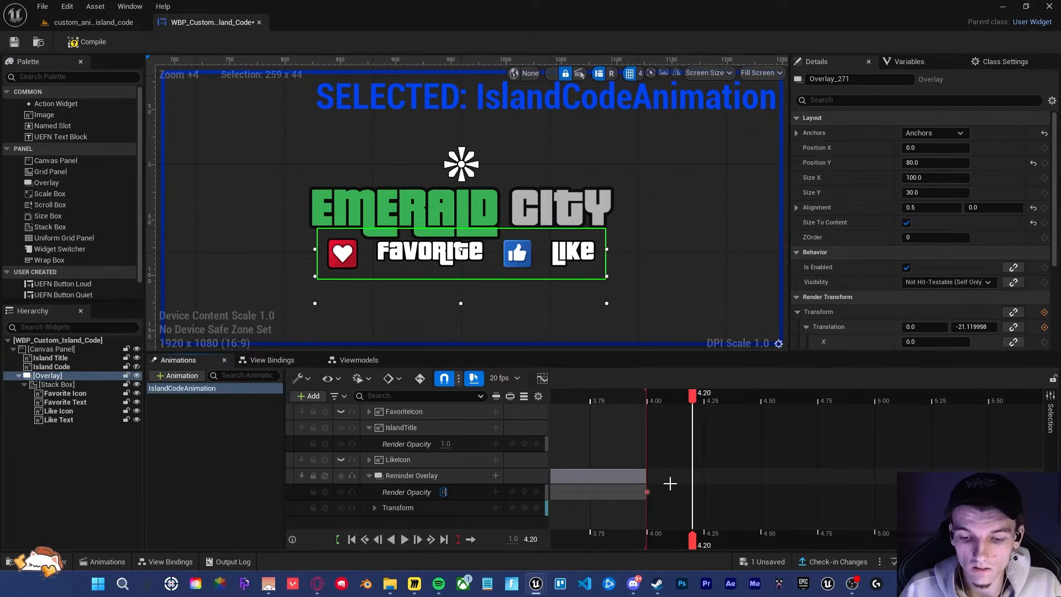
key("Return")
mouse_move(694, 393)
left_mouse_down()
mouse_move(622, 393)
mouse_move(695, 395)
left_mouse_up()
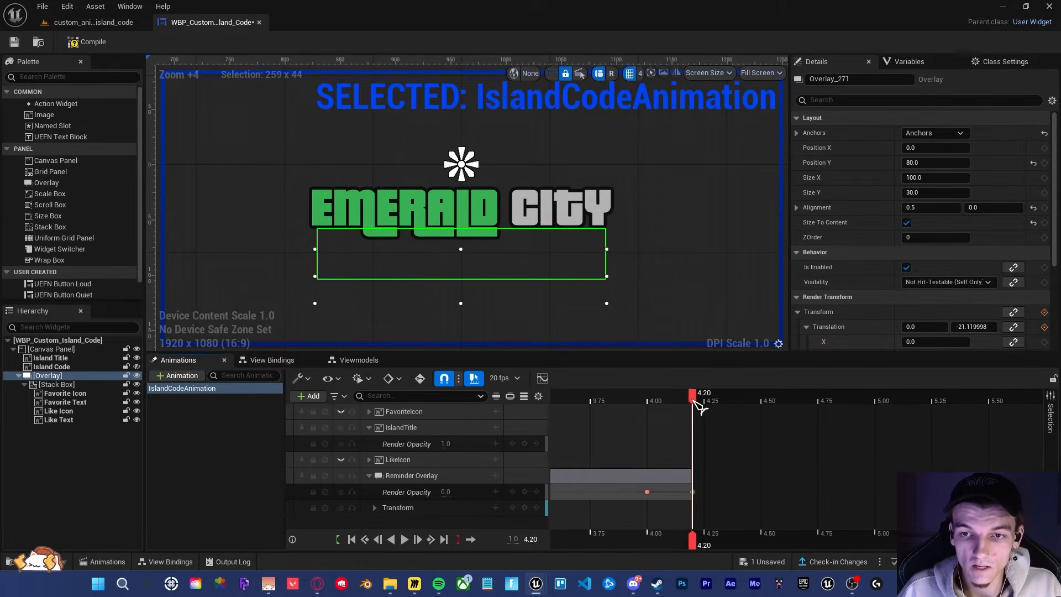
Step: Add Island Title Render Opacity keys at 4.00 and 4.20 seconds so it fades to 0, and scrub through the fade
scroll(762, 442, "up", 5, "shift")
scroll(763, 442, "down", 4, "ctrl")
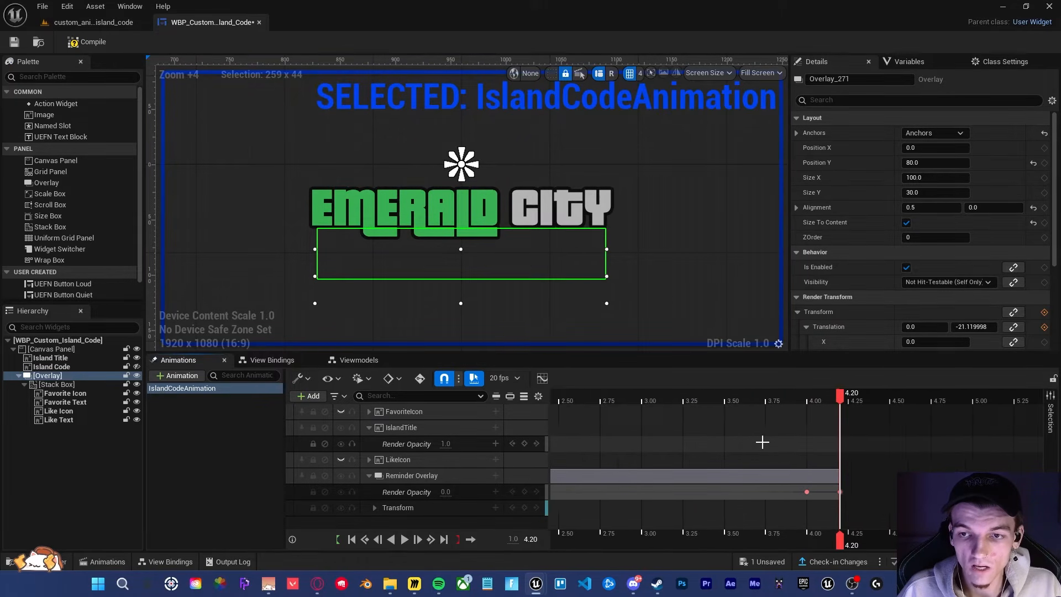
scroll(758, 442, "up", 4, "shift")
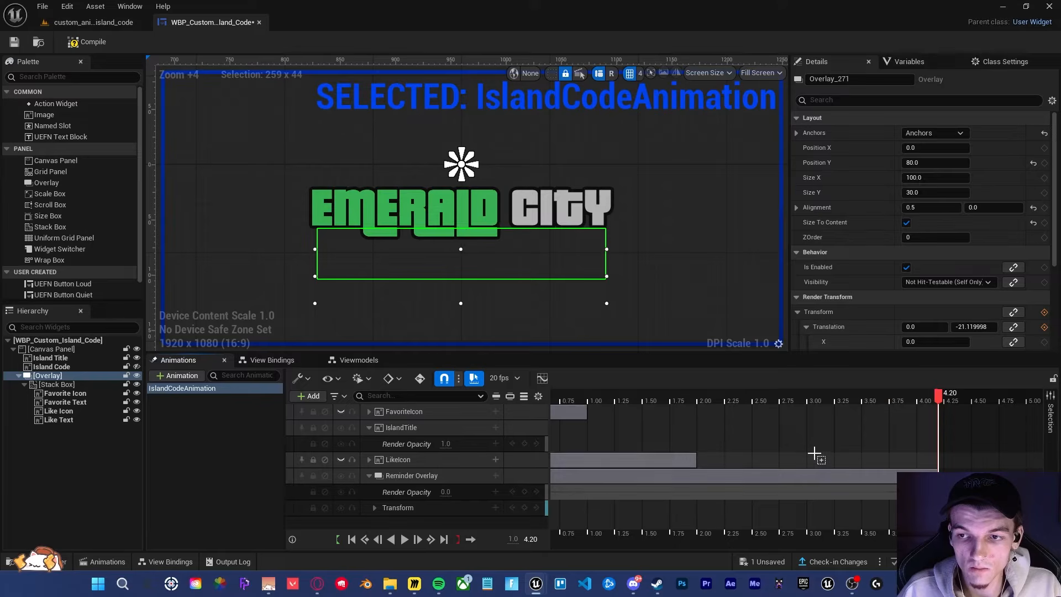
left_click(442, 429)
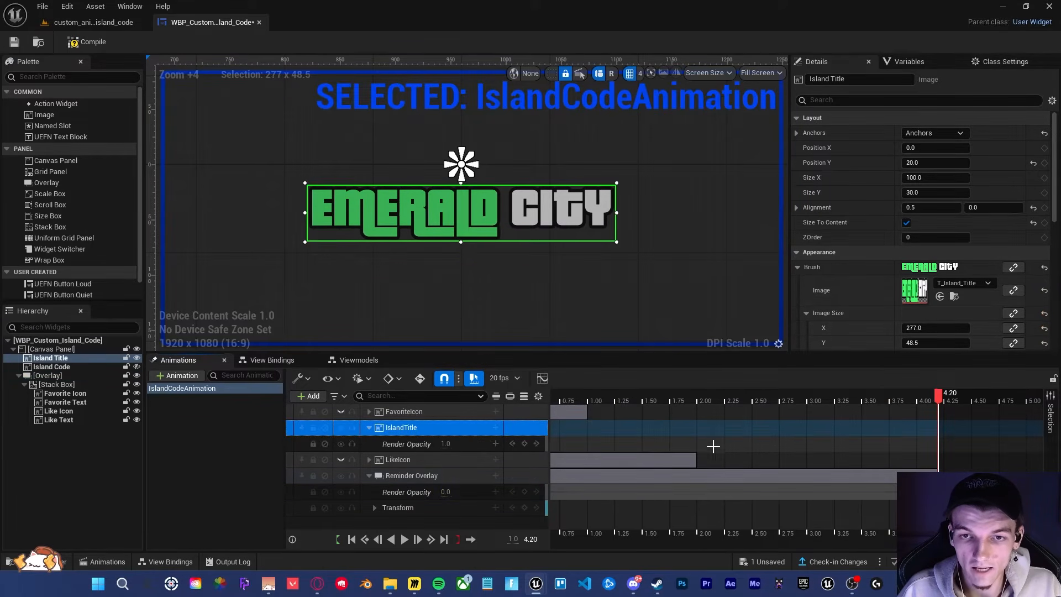
left_click(410, 447)
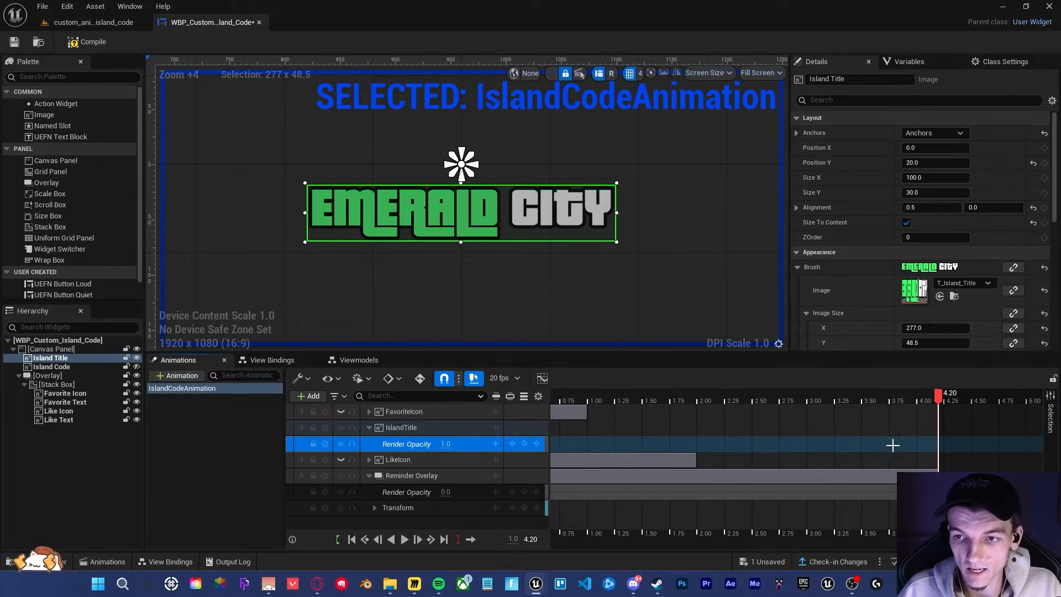
key("ctrl+v")
left_click_drag(938, 443, 917, 443)
left_click(991, 450)
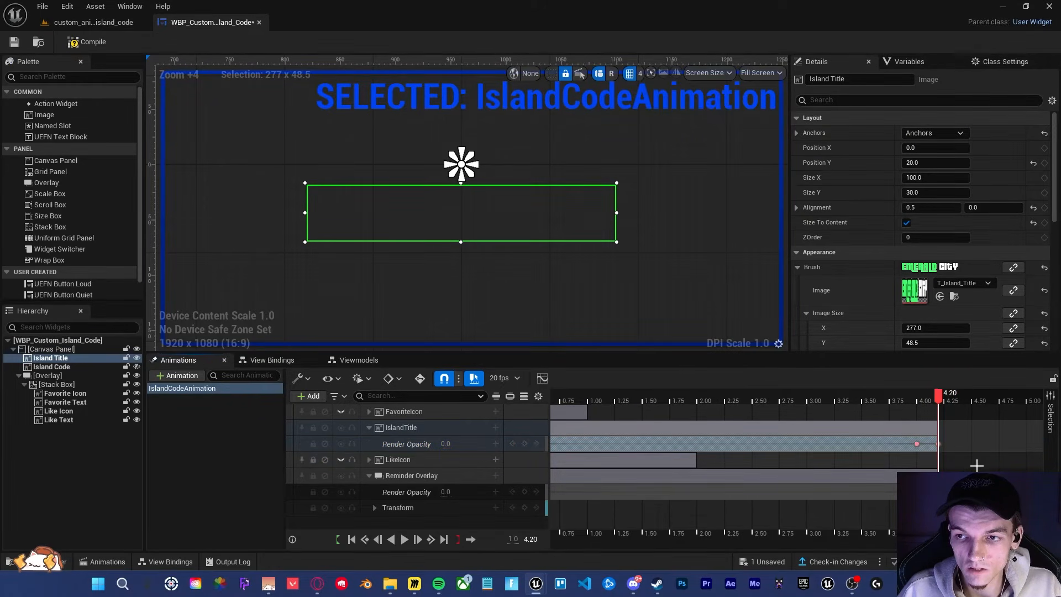
left_click_drag(906, 407, 947, 417)
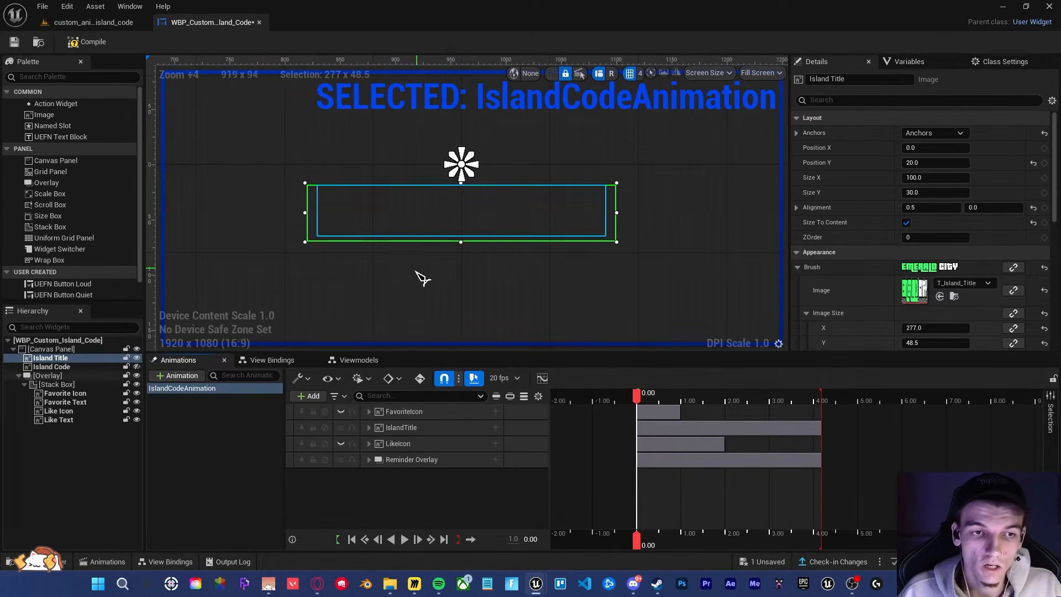
Step: Add the Island Code image to the IslandCodeAnimation tracks
left_click_drag(55, 115, 53, 369)
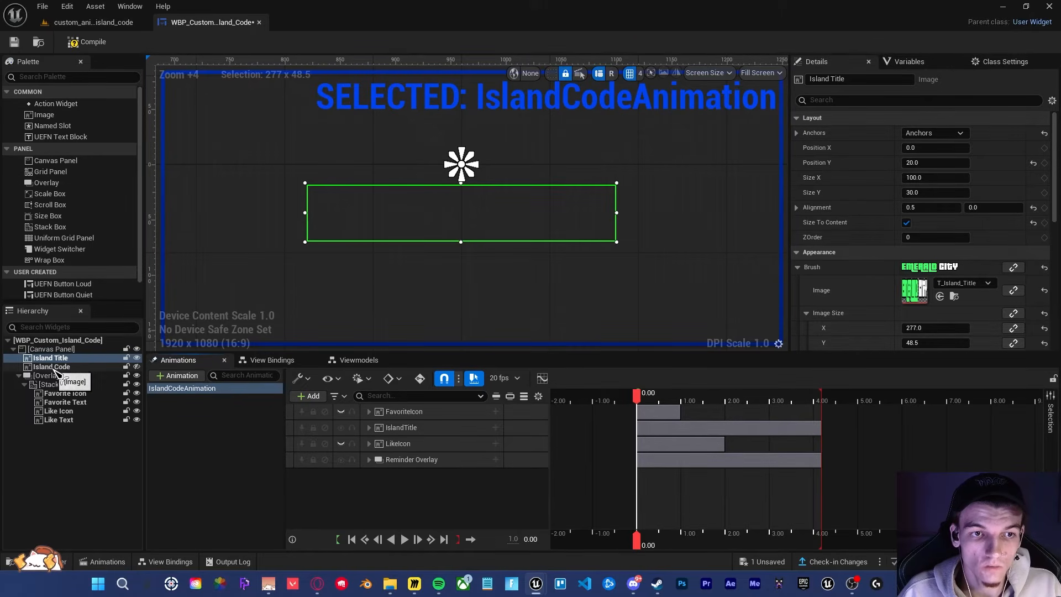
left_click(51, 366)
left_click(235, 430)
left_click(252, 390)
left_click(318, 397)
left_click(325, 441)
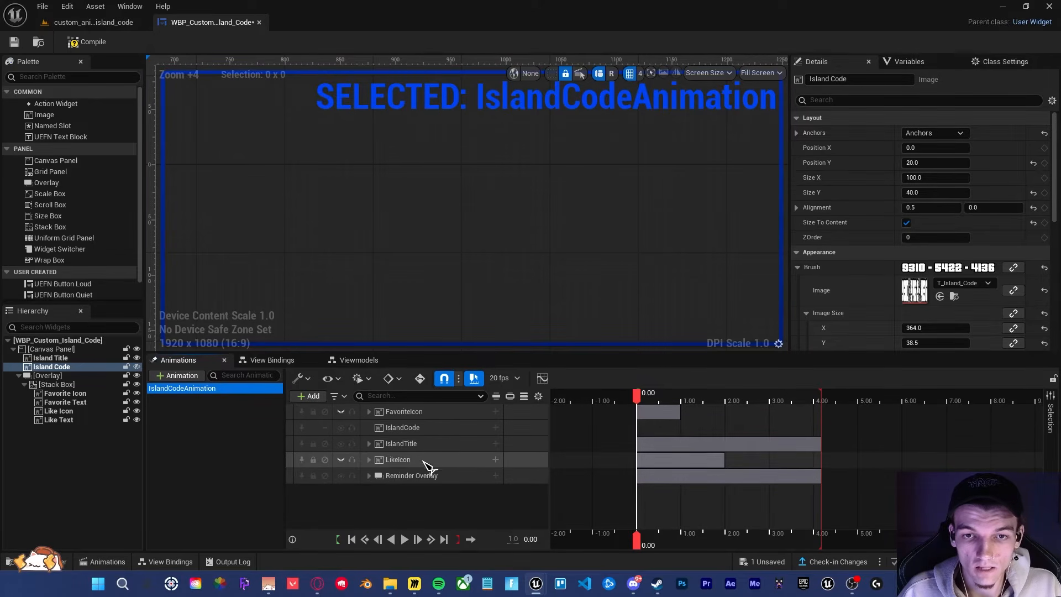
Step: Add a Render Opacity track to the IslandCode element in the animation
left_click(490, 429)
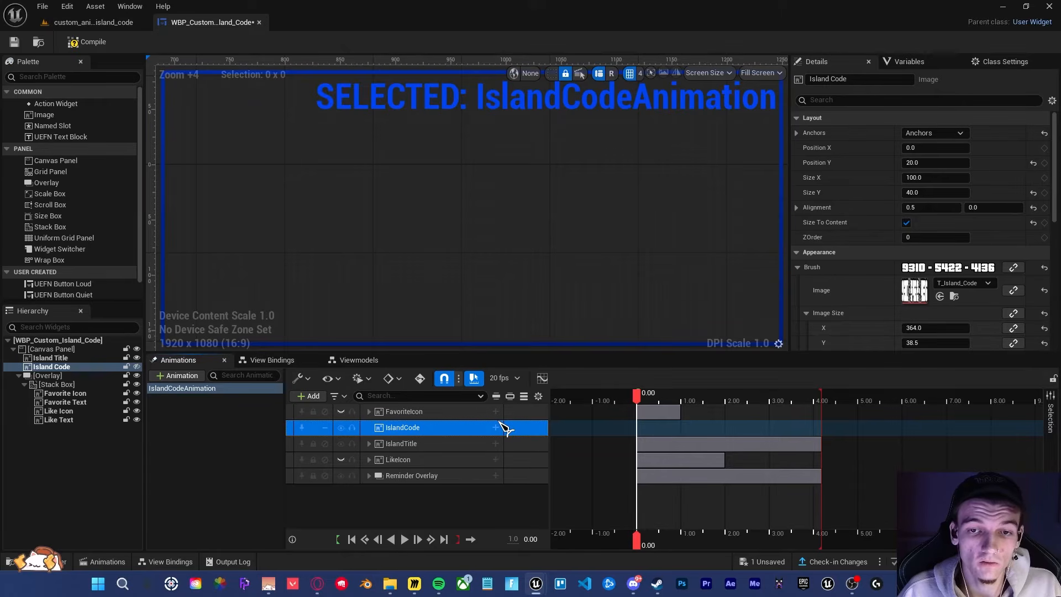
left_click(496, 428)
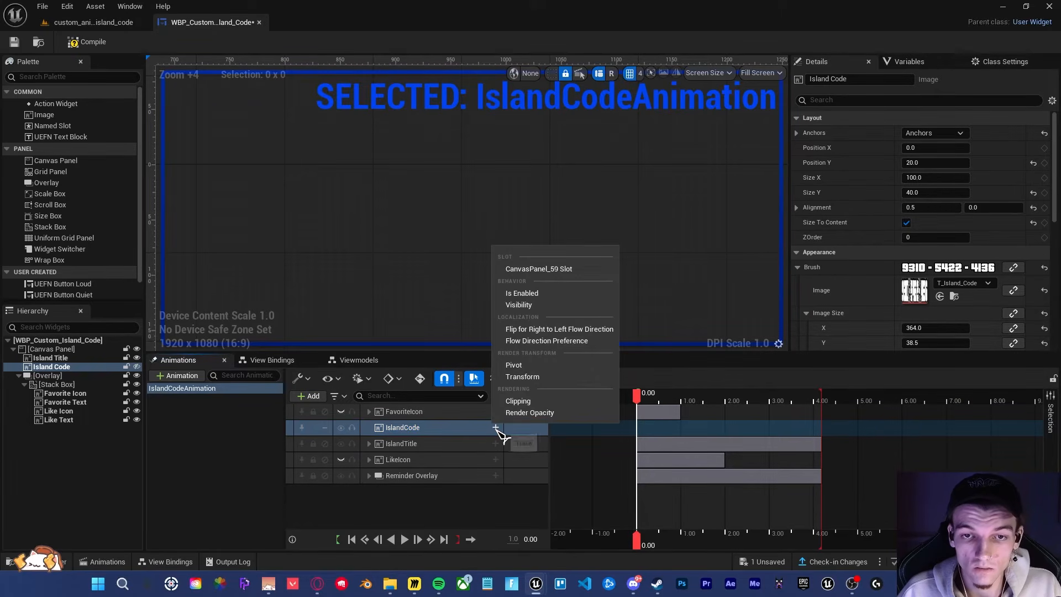
left_click(531, 411)
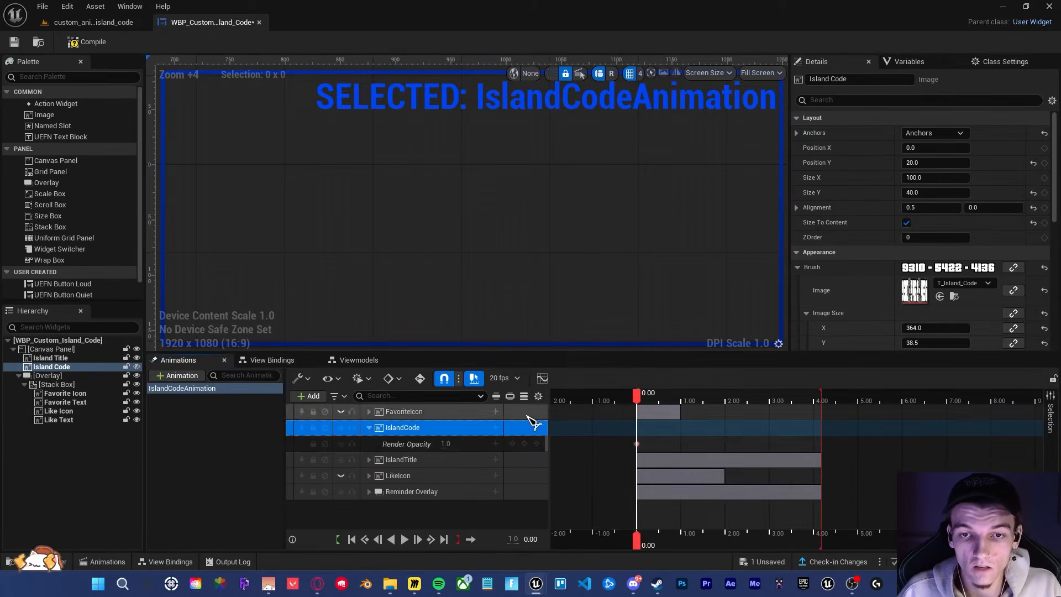
Step: Copy the Island Code's Render Opacity key at 0.00 seconds to 4.20 seconds, and set the key at 0.00 to 0
left_click(636, 443)
left_click_drag(636, 394, 826, 421)
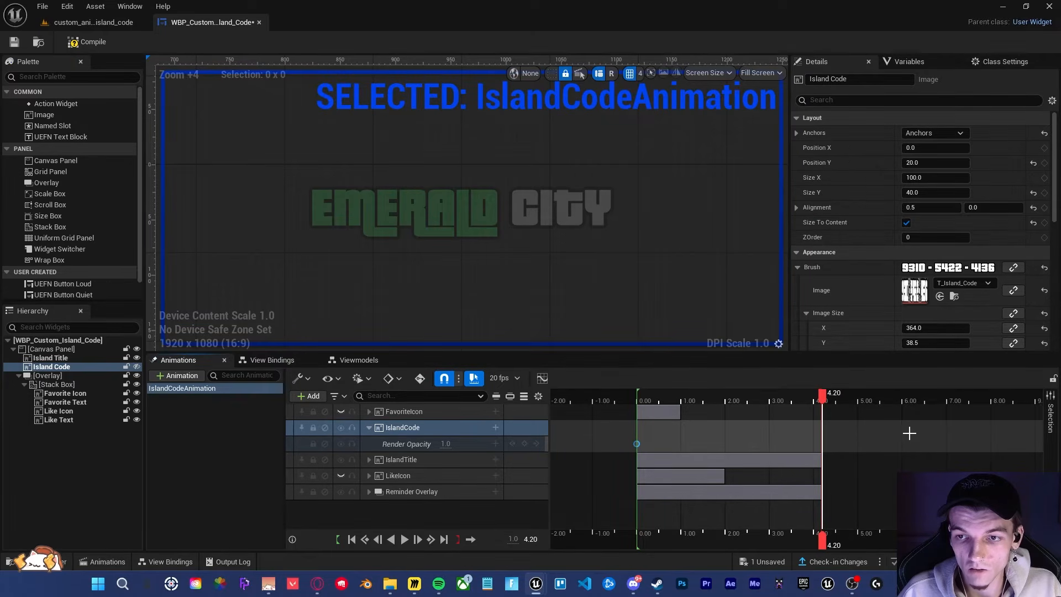
key("ctrl+v")
left_click(512, 443)
key("Return")
Step: Add another Island Code Render Opacity key at 4.40 seconds
right_click_drag(876, 459, 777, 459)
scroll(732, 458, "up", 5, "ctrl")
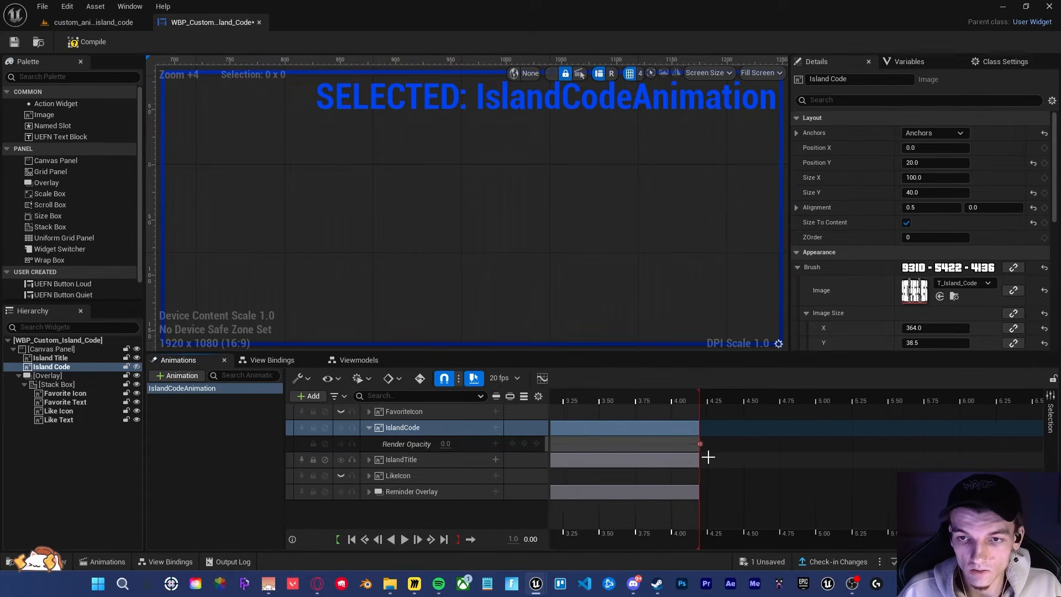
scroll(708, 457, "up", 10, "ctrl")
left_click(636, 401)
left_click_drag(651, 409, 884, 431)
scroll(833, 434, "down", 5, "ctrl")
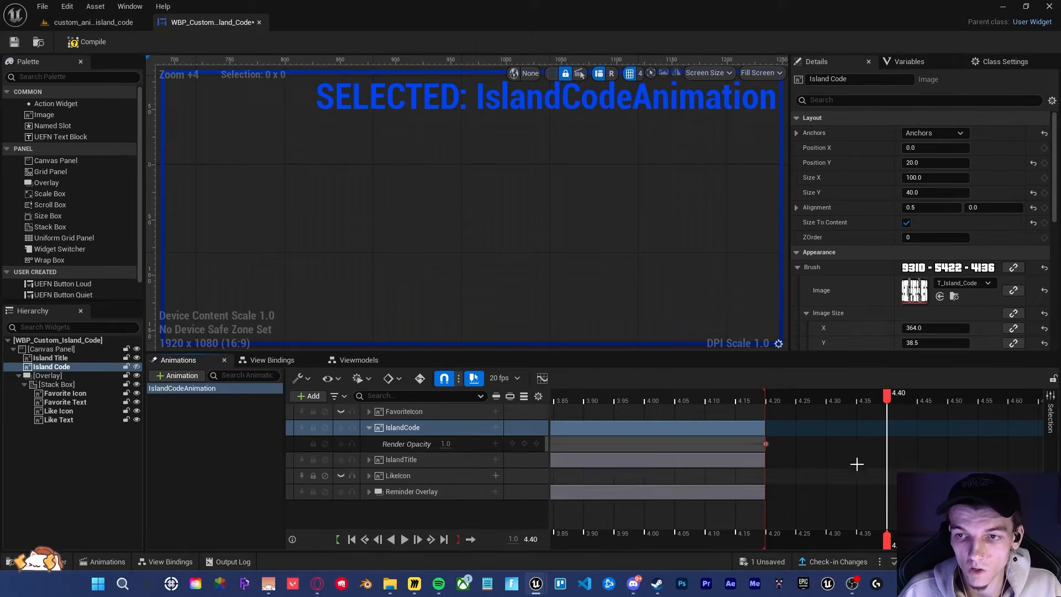
left_click(841, 445)
key("Return")
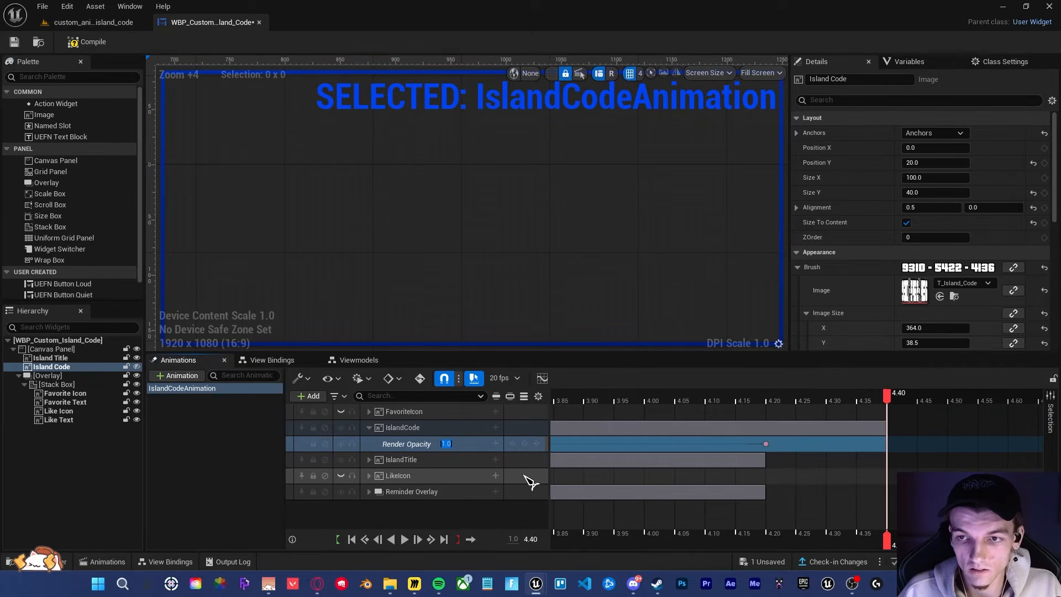
Step: Set the Island Code's Render Opacity to 0 at 4.20 seconds and to 1 at 4.40 seconds
left_click(766, 399)
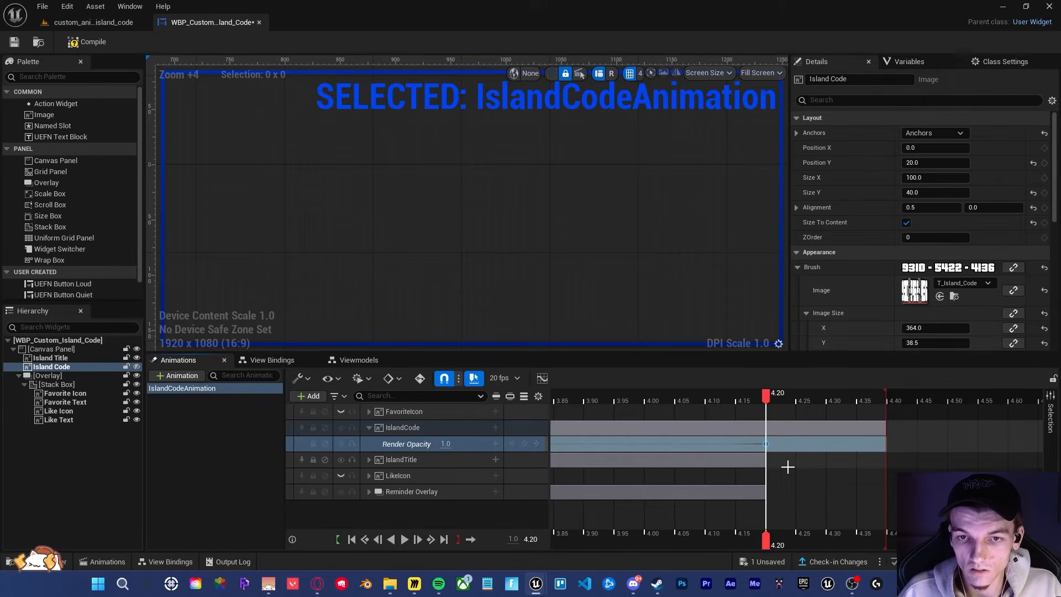
key("Return")
left_click_drag(768, 396, 887, 397)
left_click(447, 444)
type("1")
key("Return")
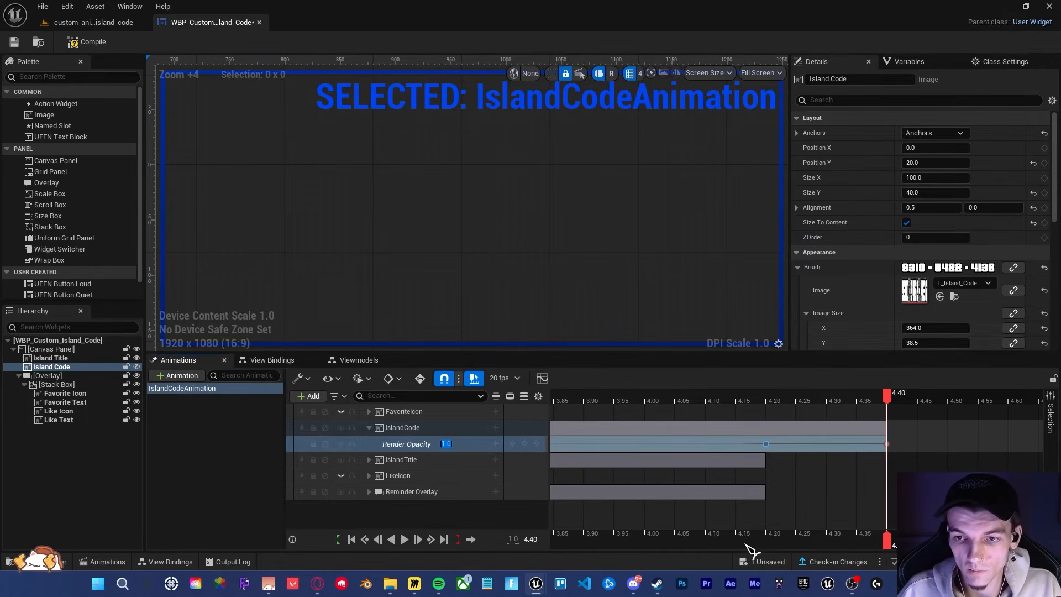
Step: Set the Island Code's Render Opacity to 0 at the start of the animation, at 0.00 seconds
scroll(764, 473, "up", 11, "shift")
scroll(764, 477, "up", 20, "shift")
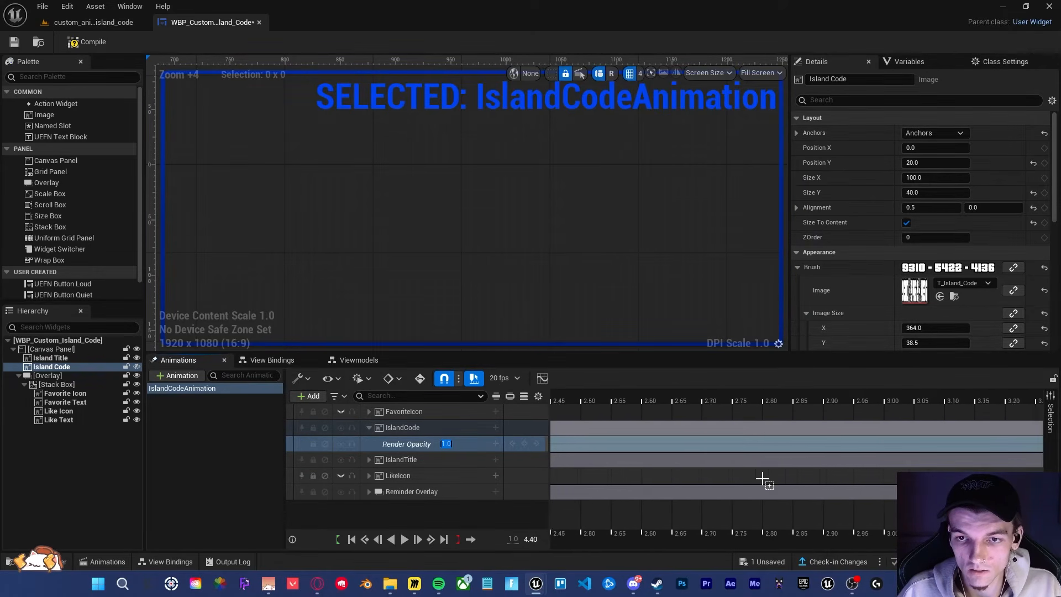
scroll(746, 496, "up", 10, "shift")
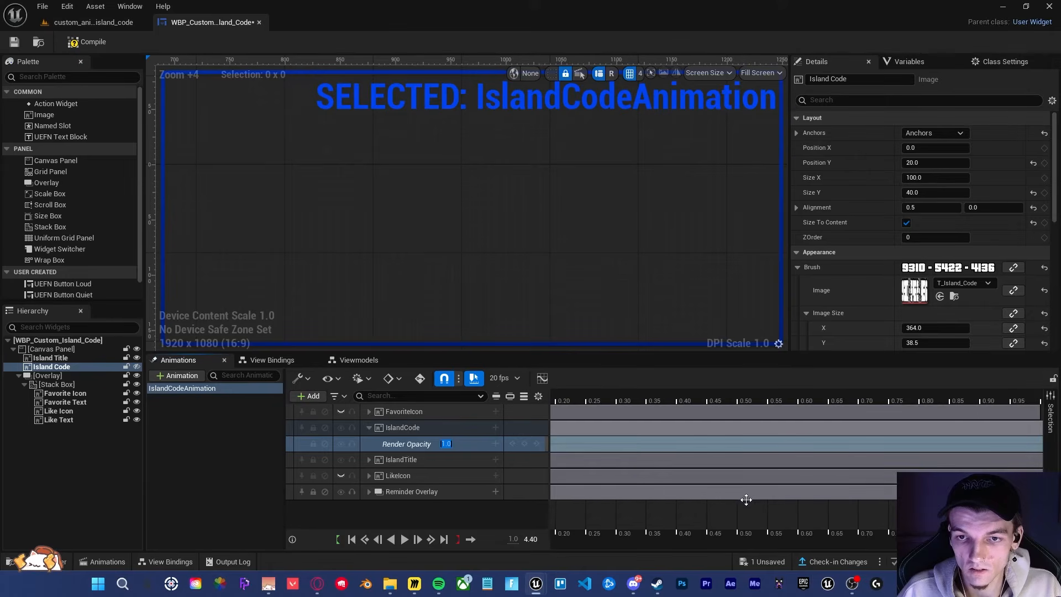
left_click(512, 443)
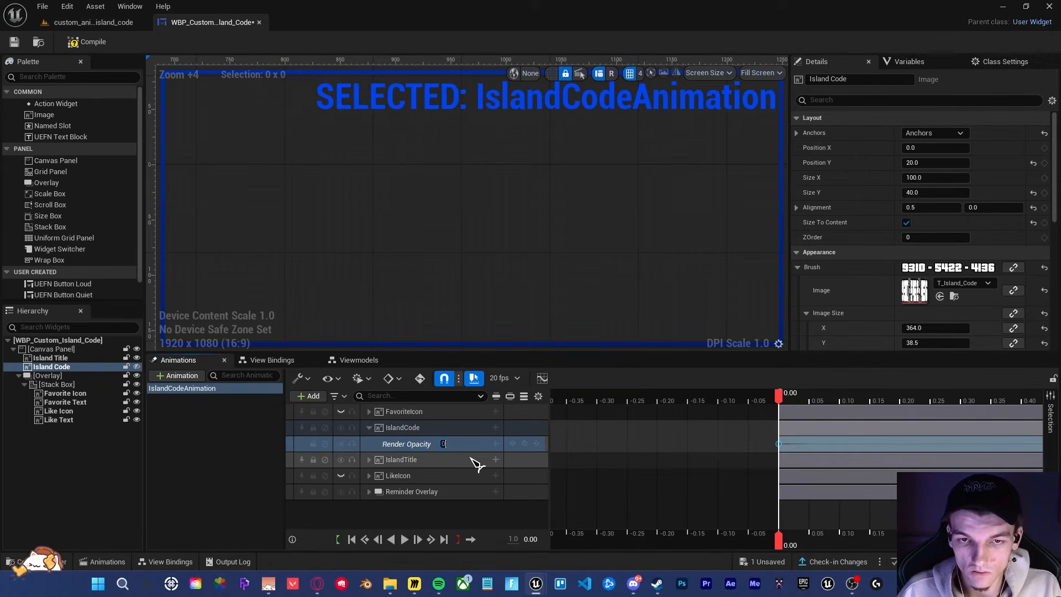
type("0")
key("Return")
Step: Expand the IslandTitle track and preview how the title's fade-out lines up with the island code's fade-in from 4.20 seconds
scroll(729, 454, "down", 20, "shift")
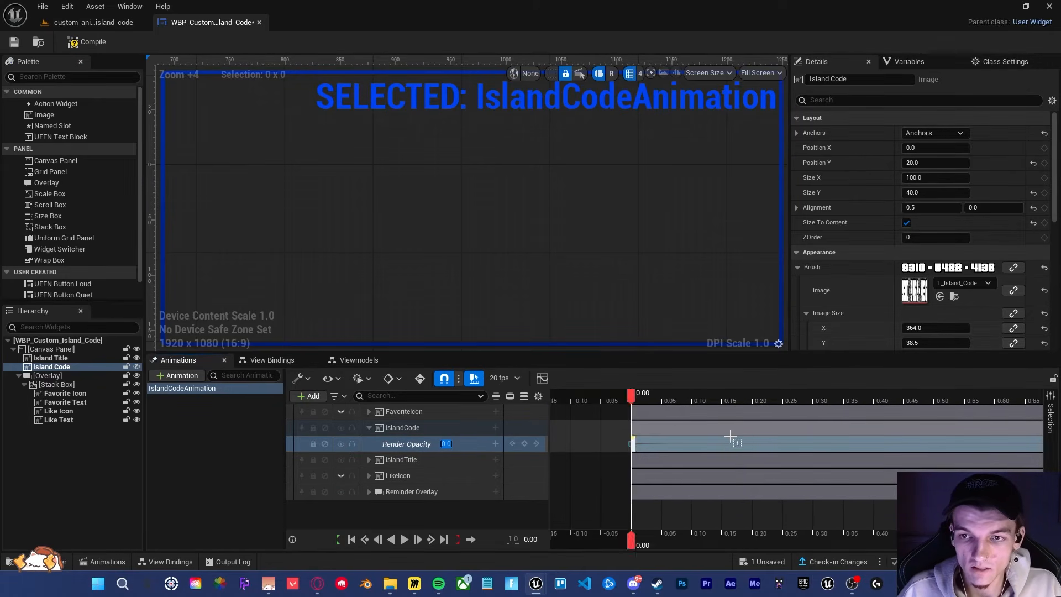
scroll(730, 454, "down", 20, "shift")
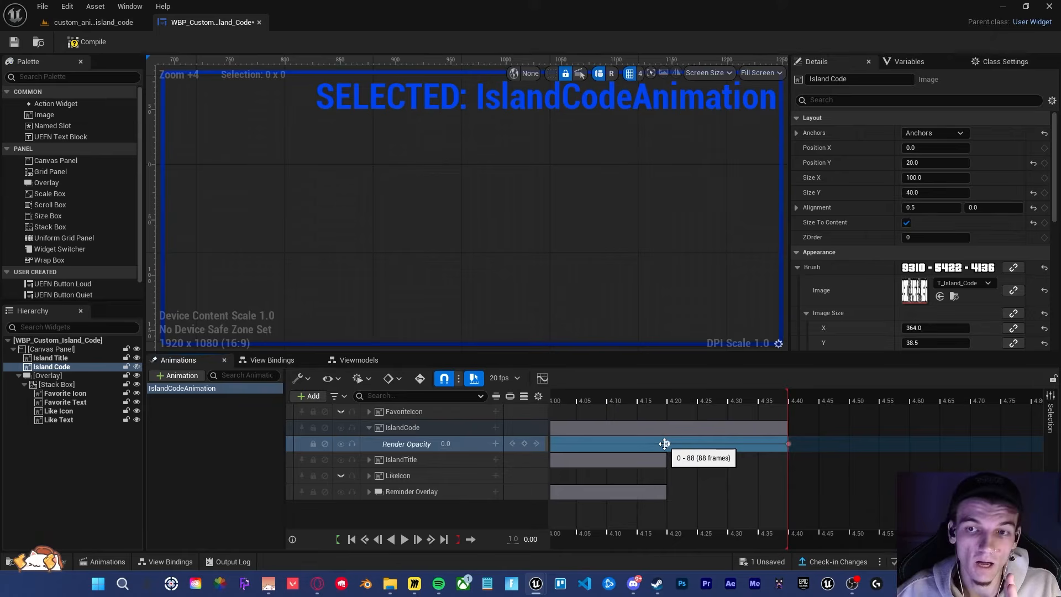
left_click(664, 444)
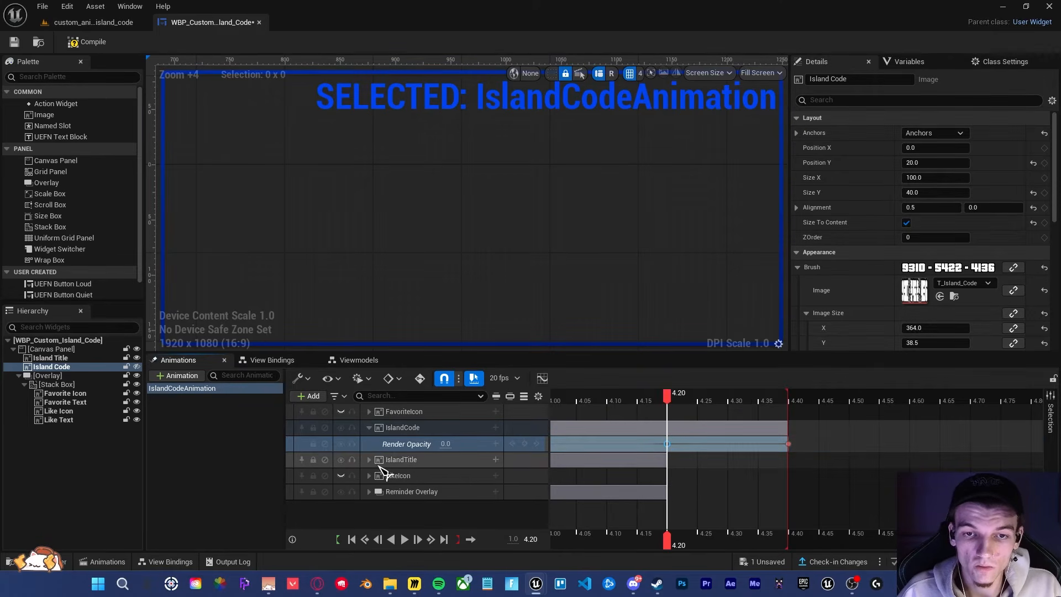
left_click(369, 459)
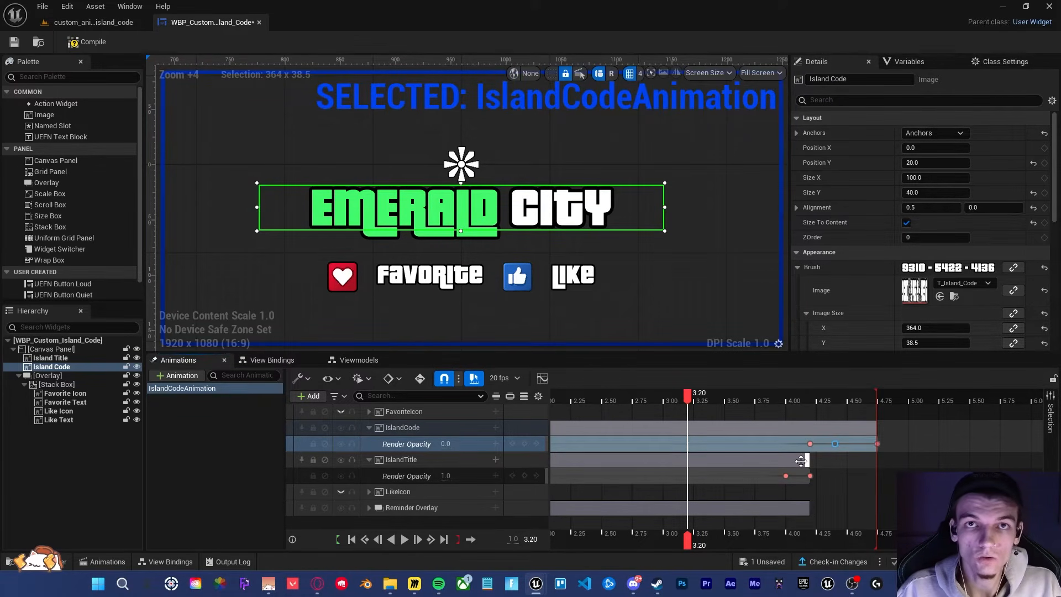
key("space")
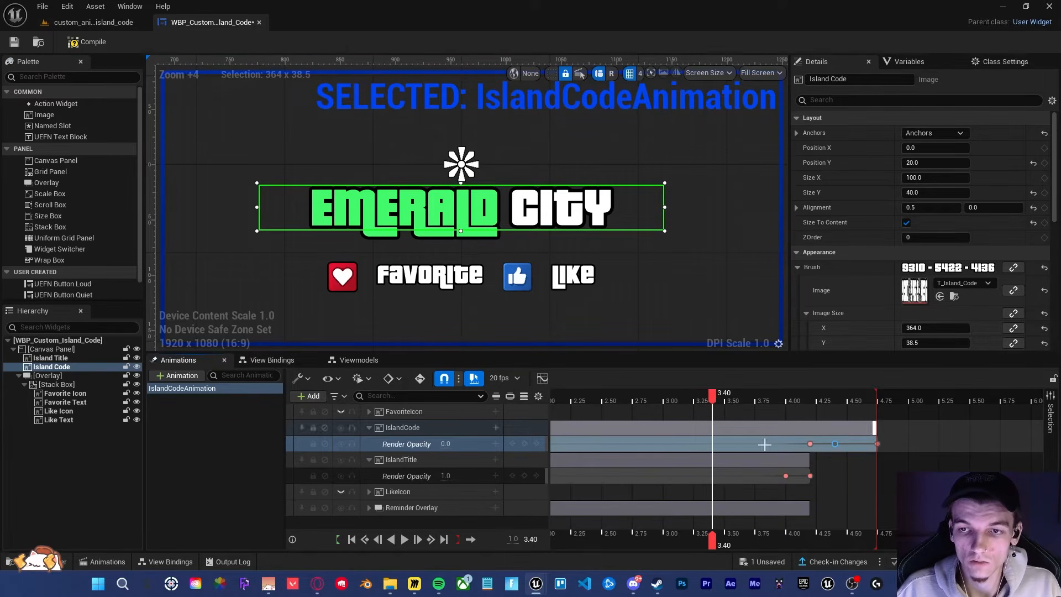
left_click_drag(876, 394, 841, 396)
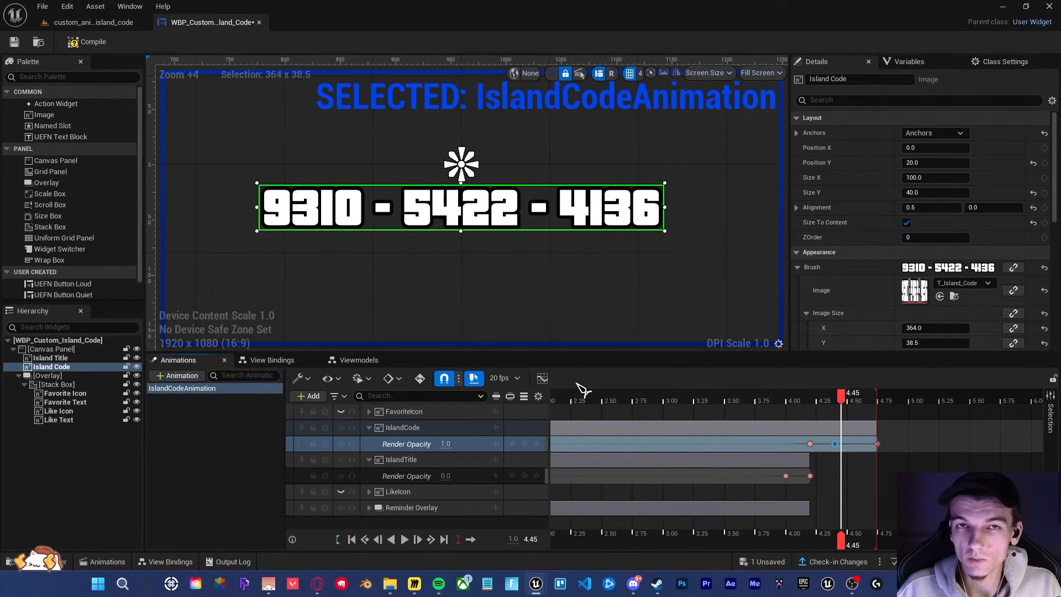
Step: Shift the Island Code's Render Opacity fade-in keys so they start at 4.40 seconds
scroll(805, 465, "up", 4, "ctrl")
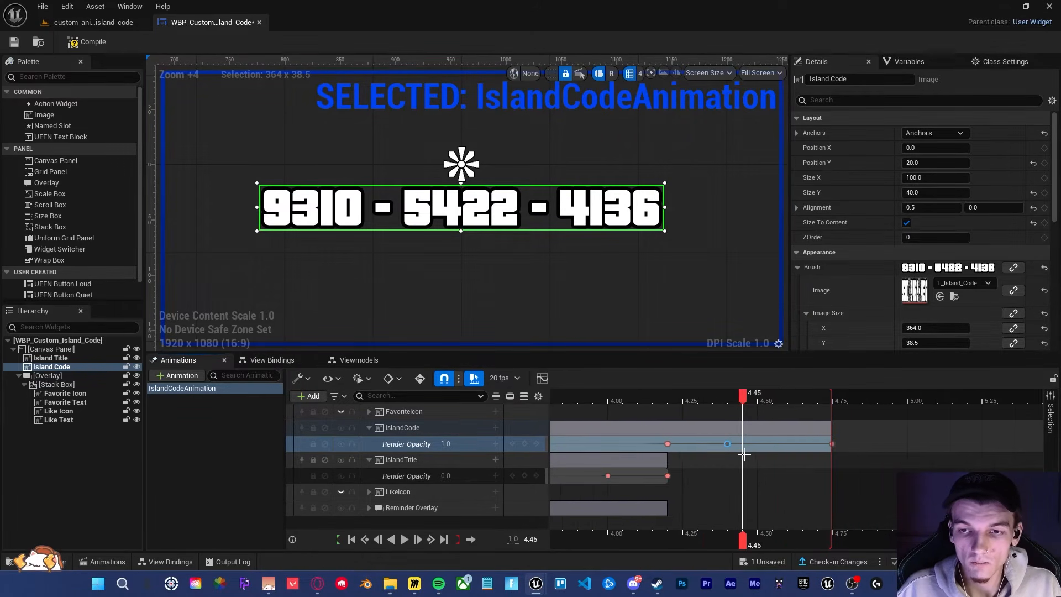
scroll(743, 454, "up", 1, "ctrl")
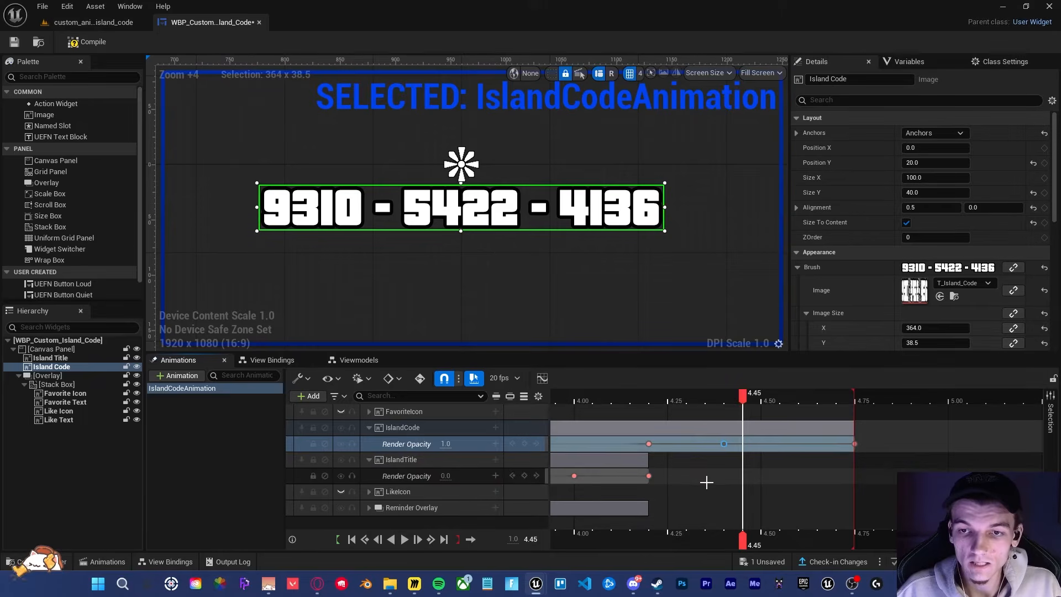
left_click_drag(886, 443, 729, 443)
mouse_move(665, 403)
left_mouse_down()
mouse_move(725, 403)
mouse_move(662, 413)
left_mouse_up()
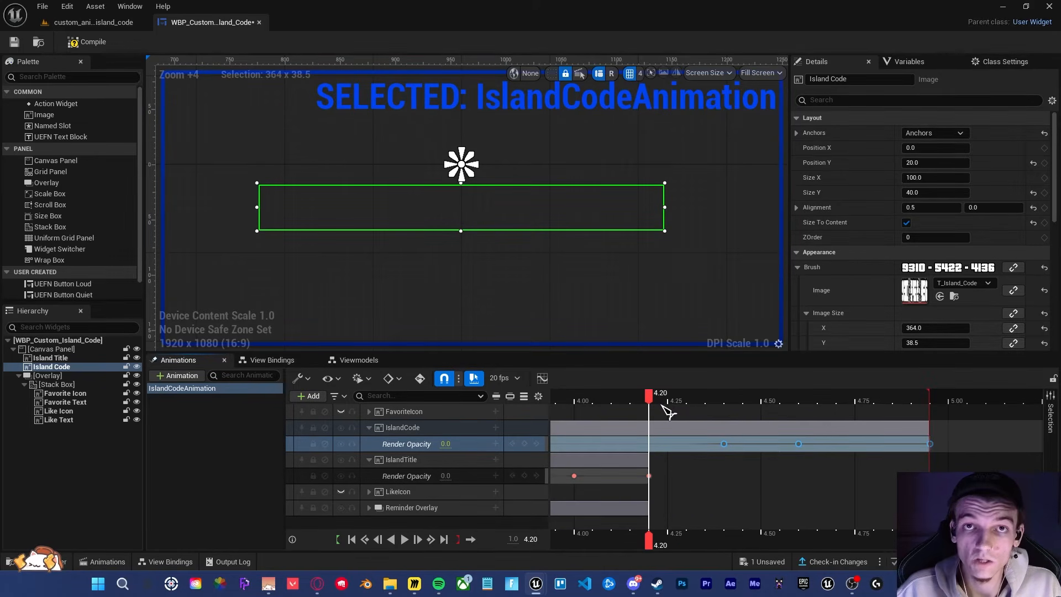
Step: Deselect the widget and play back from 3.15 seconds to check the gap between the title's fade-out and the island code's fade-in
scroll(701, 438, "down", 3, "shift")
scroll(702, 438, "up", 2, "shift")
scroll(701, 438, "down", 7, "ctrl")
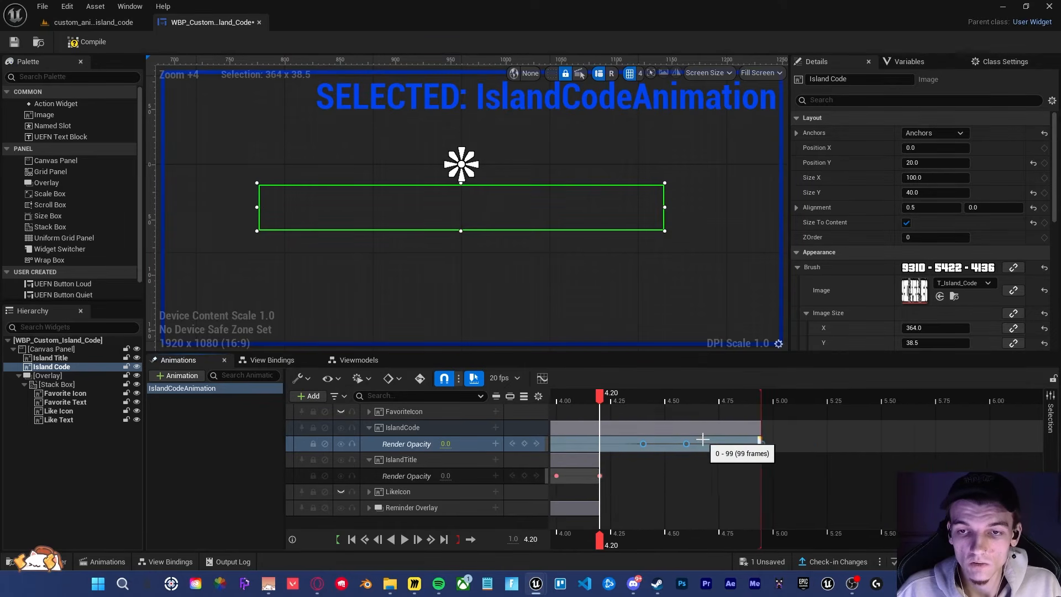
scroll(656, 462, "up", 4, "shift")
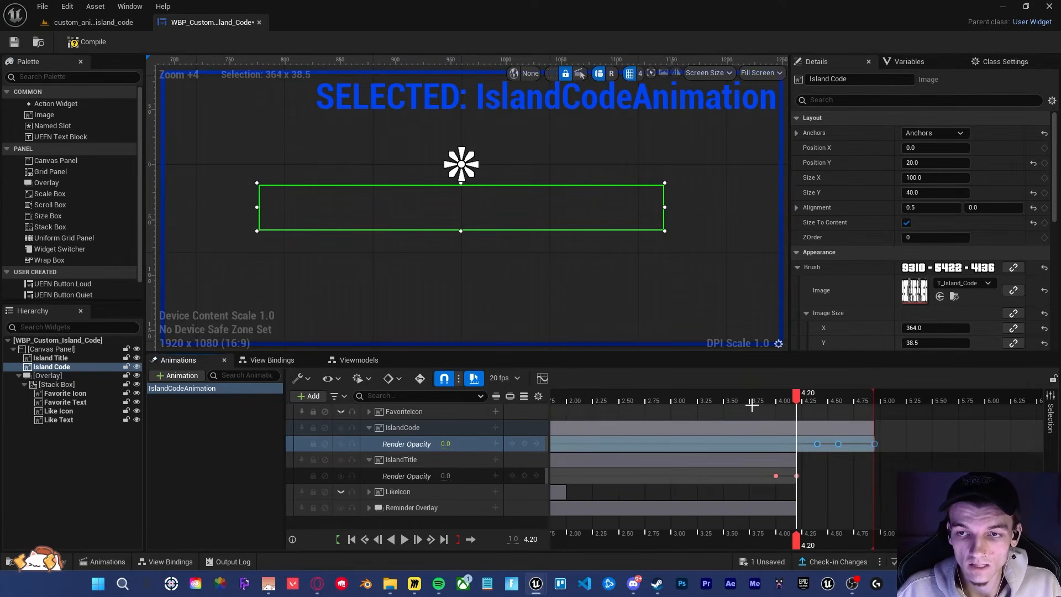
left_click(688, 402)
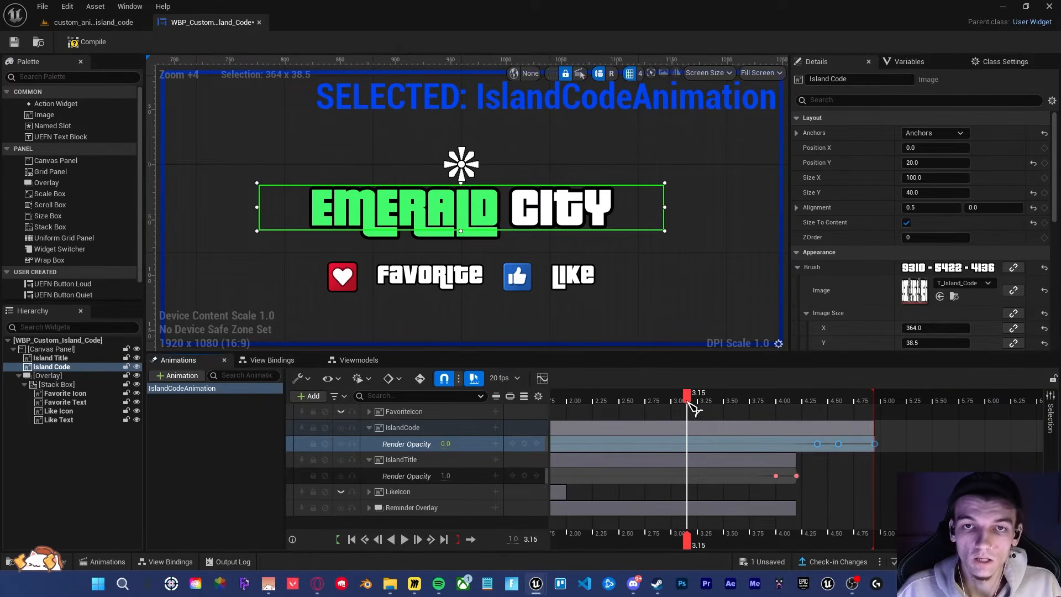
left_click(652, 161)
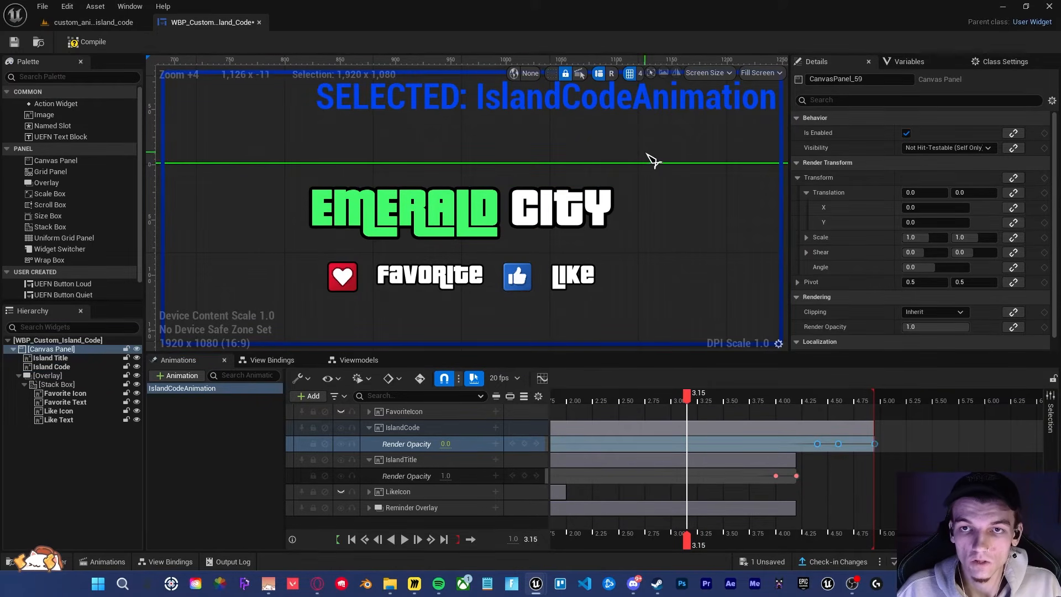
left_click(646, 154)
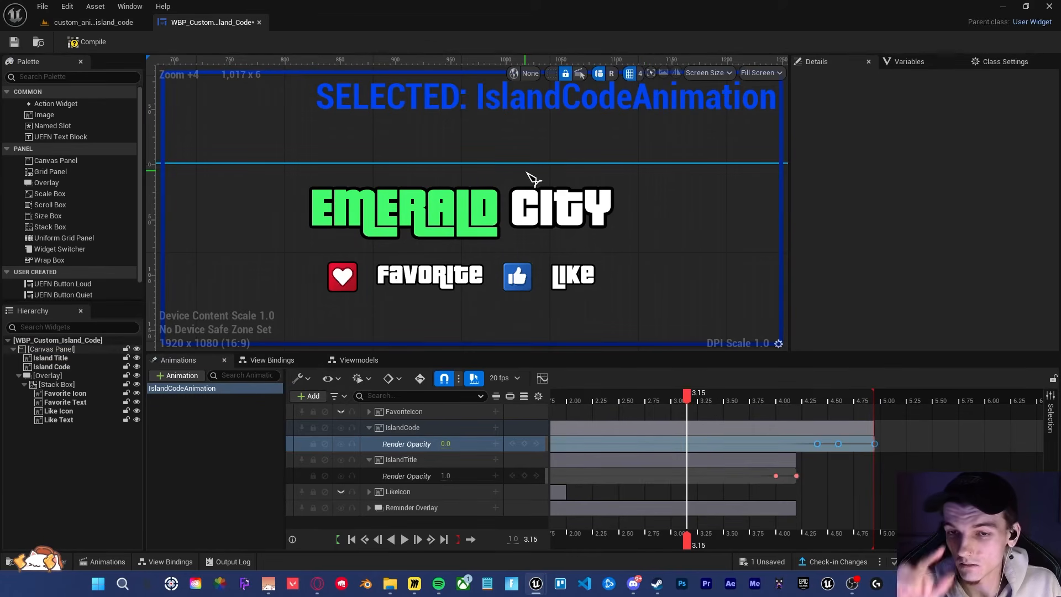
key("space")
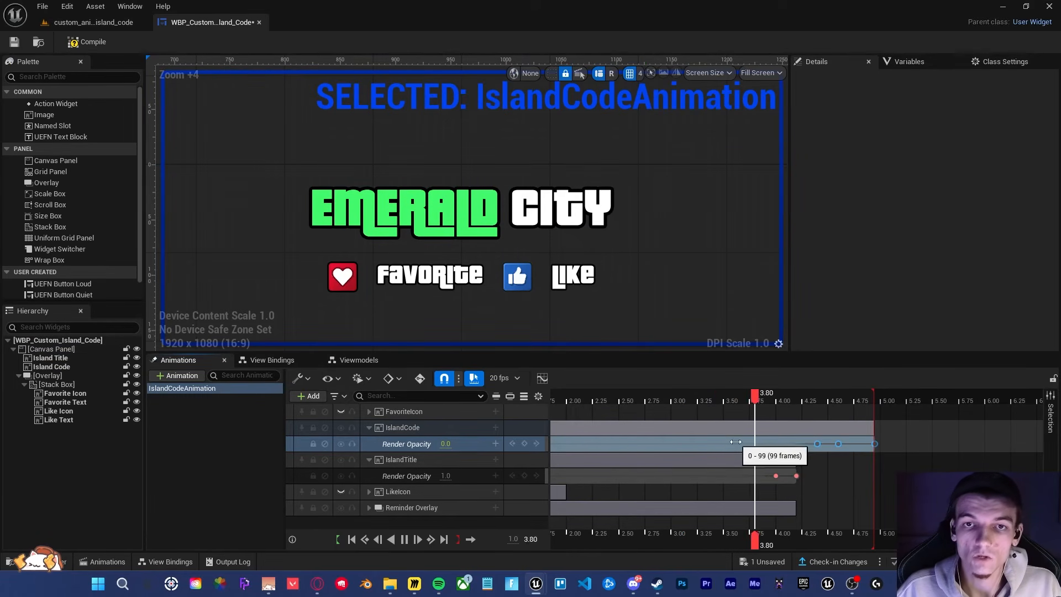
left_click(808, 407)
left_click_drag(812, 412, 734, 409)
key("space")
left_click(765, 400)
key("space")
key("space")
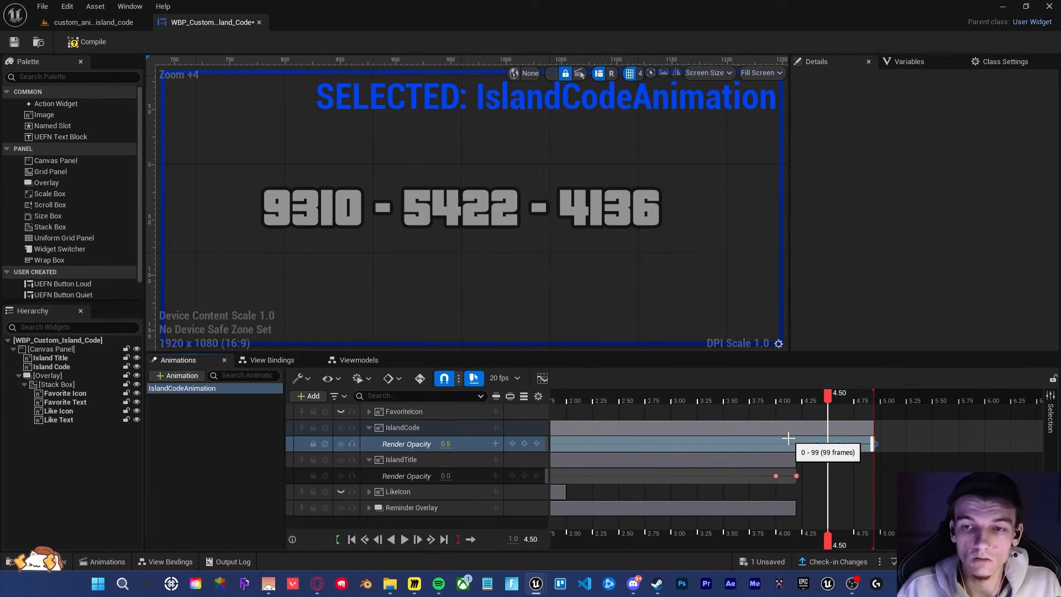
Step: Delay the Island Code's Render Opacity keys so the fade-in starts at 4.50 seconds, and replay the transition
left_click_drag(824, 395, 723, 395)
key("space")
key("space")
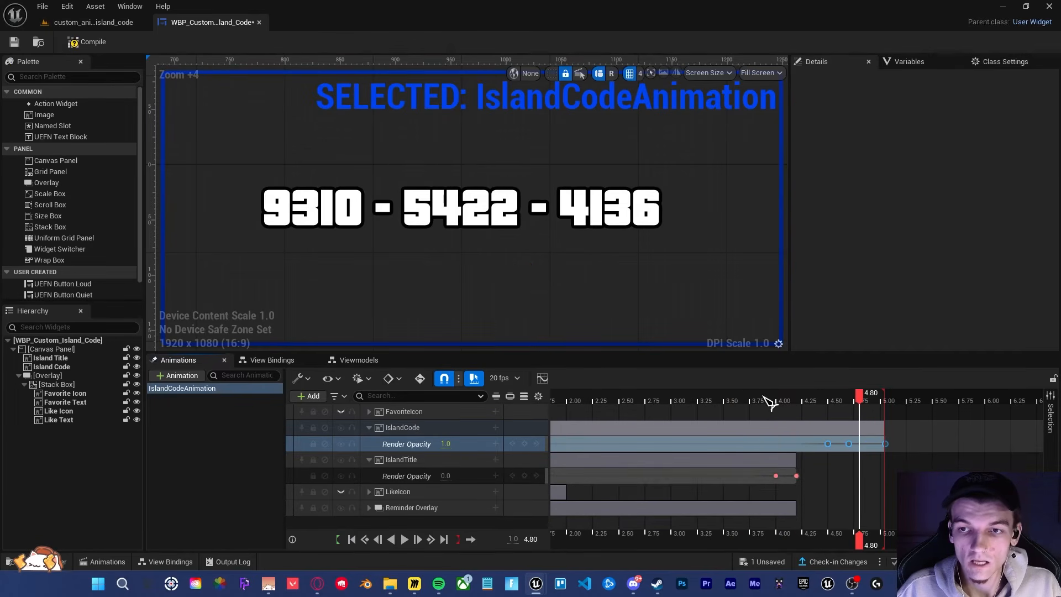
left_click(724, 397)
key("space")
key("space")
Step: Shift the Island Code's Render Opacity keys so the fade-in starts at 4.75 seconds, and play the transition again
left_click_drag(827, 444, 859, 444)
left_click_drag(830, 401, 749, 402)
key("space")
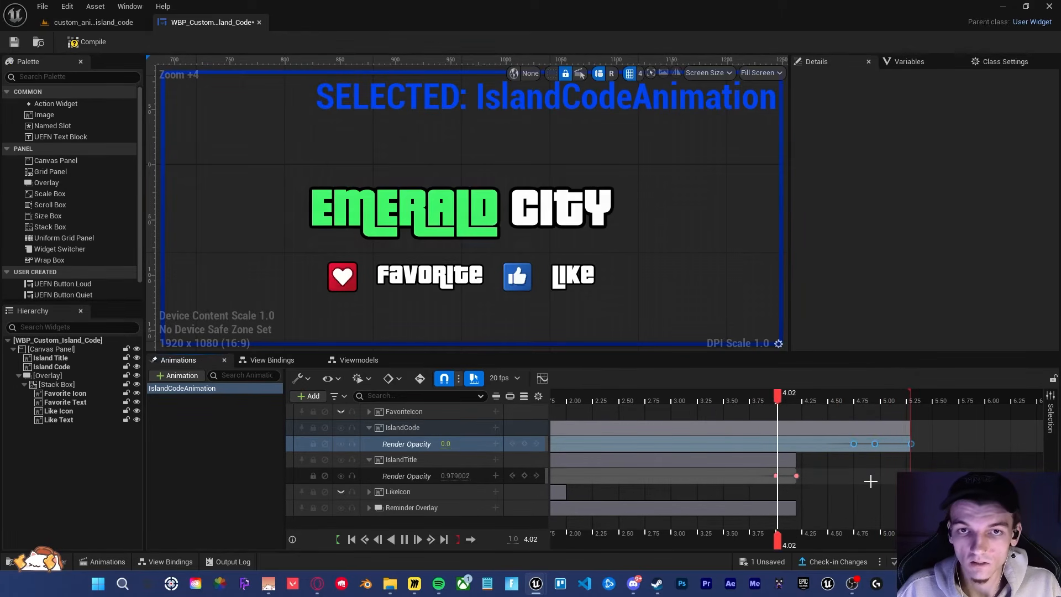
key("space")
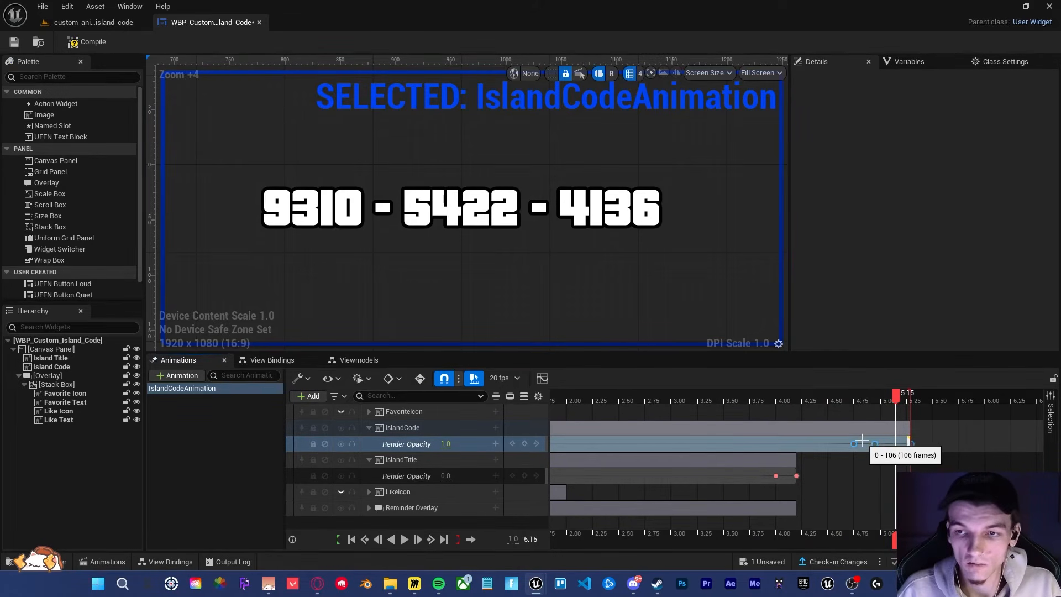
Step: Move the Island Code's Render Opacity keys so the fade-in starts at 4.65 seconds, and play back the transition
left_click(854, 443)
left_click_drag(854, 443, 844, 443)
left_click(766, 399)
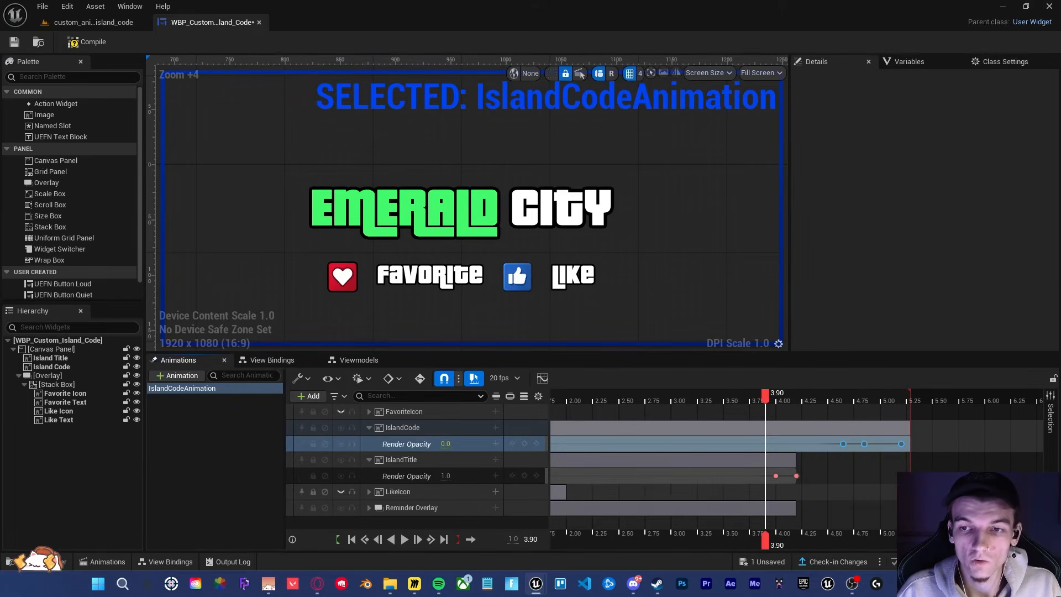
key("space")
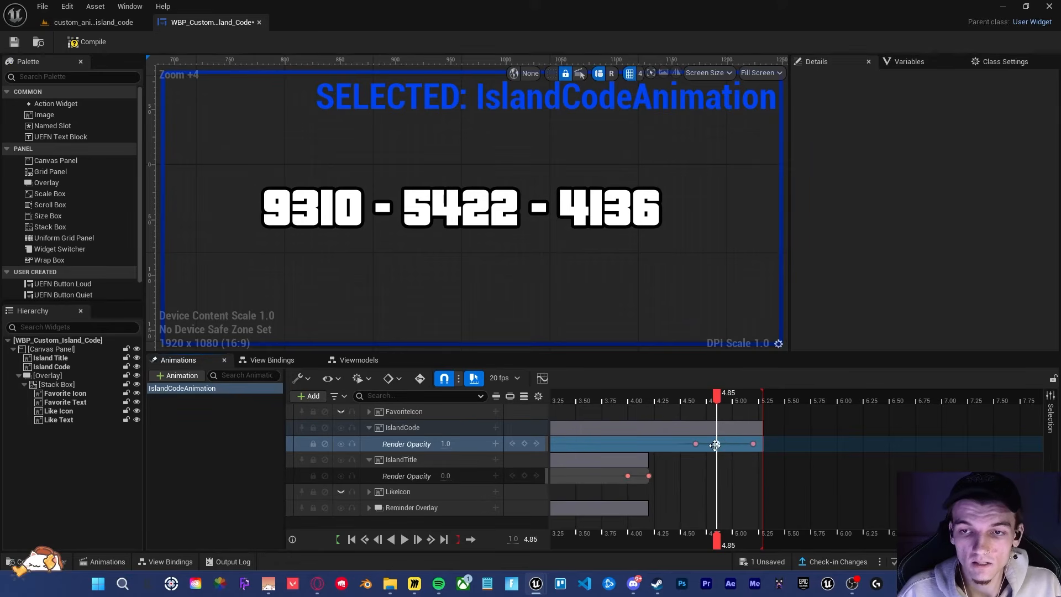
Step: Move the Island Code's last Render Opacity key to 7.60 seconds so the code stays on screen longer
left_click(722, 431)
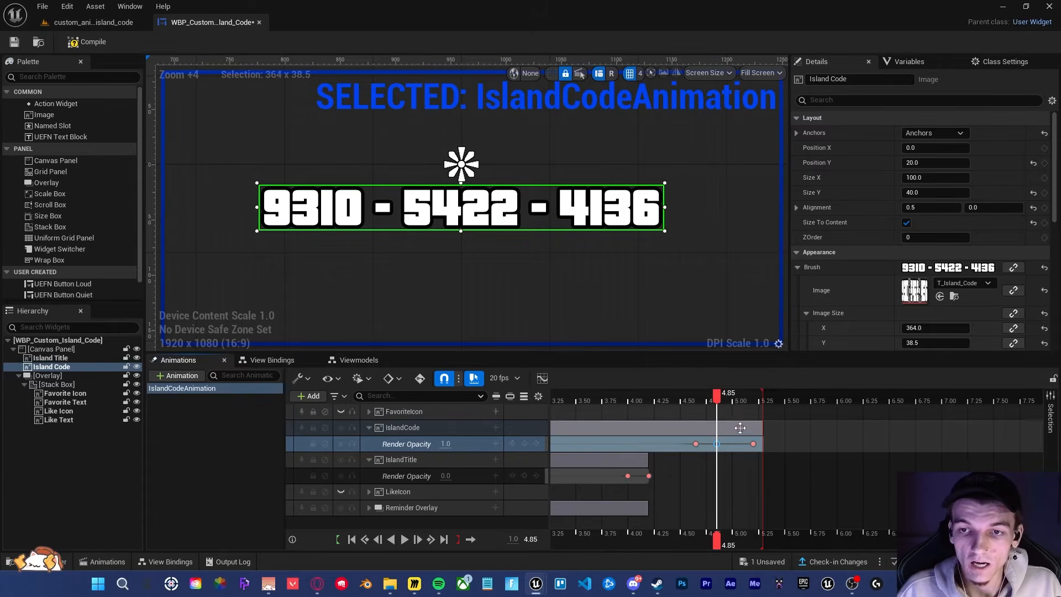
left_click_drag(753, 444, 1004, 444)
right_click_drag(899, 500, 654, 488)
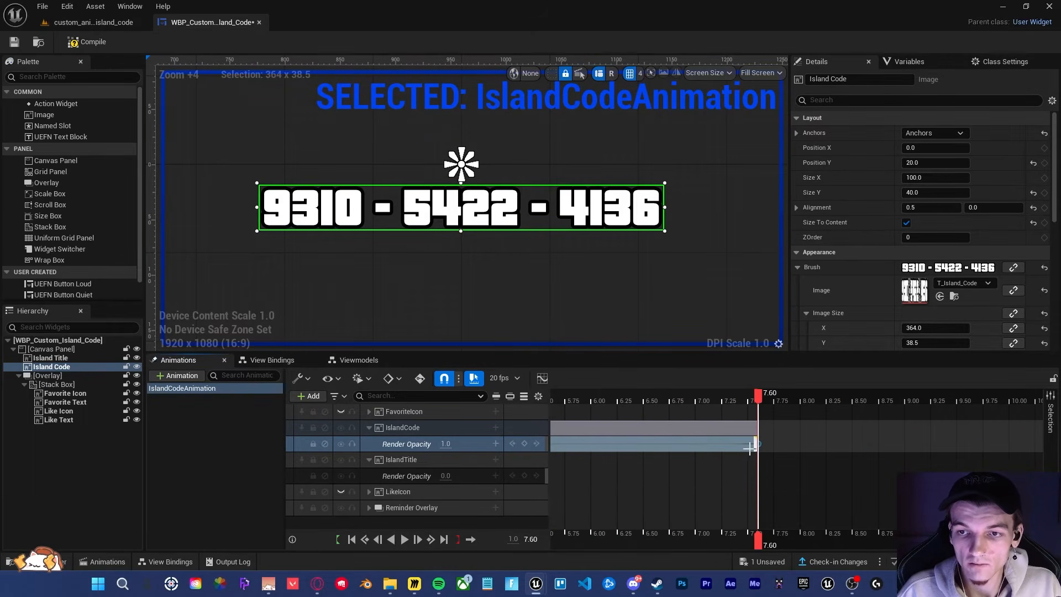
Step: Move the Island Code's last Render Opacity key to 8.85 seconds and paste a copy of its 0.0 key at 9.05 seconds
left_click_drag(758, 443, 888, 444)
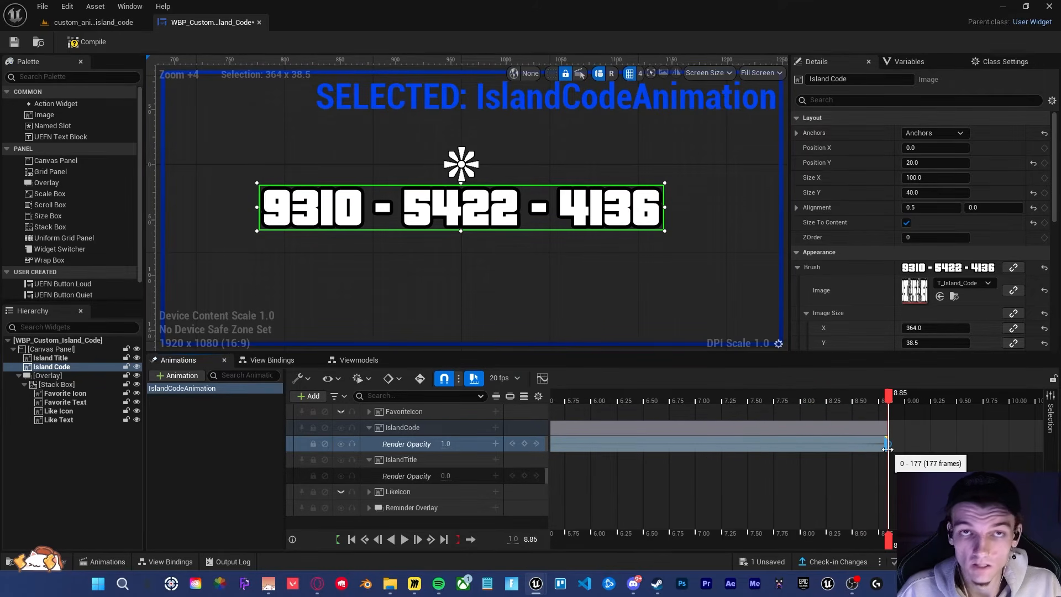
right_click_drag(786, 483, 935, 483)
left_click(596, 442)
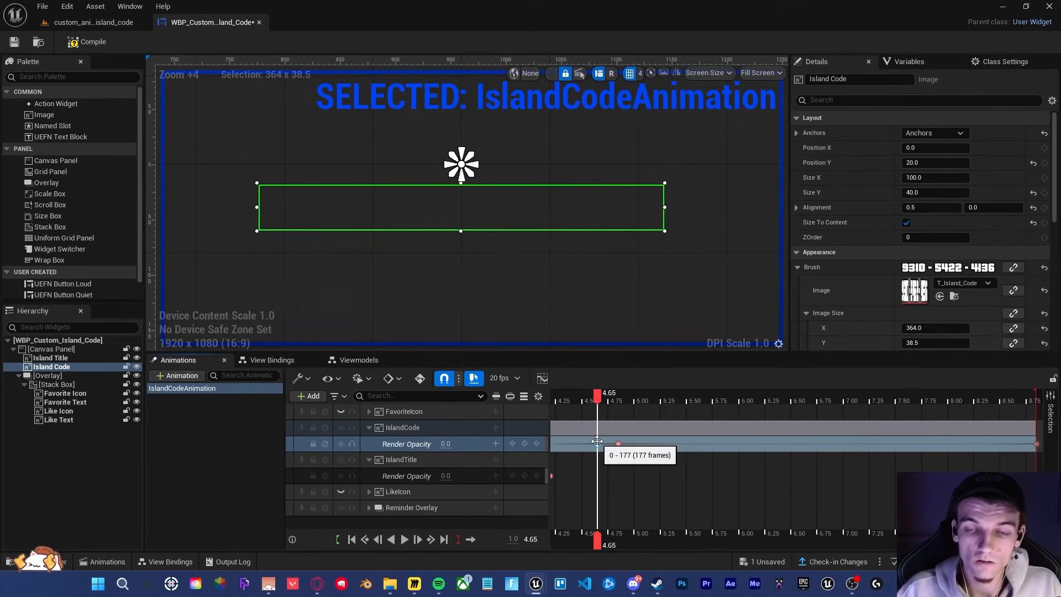
scroll(827, 439, "down", 6, "shift")
scroll(765, 423, "up", 2, "ctrl")
scroll(762, 422, "up", 2, "ctrl")
left_click(686, 396)
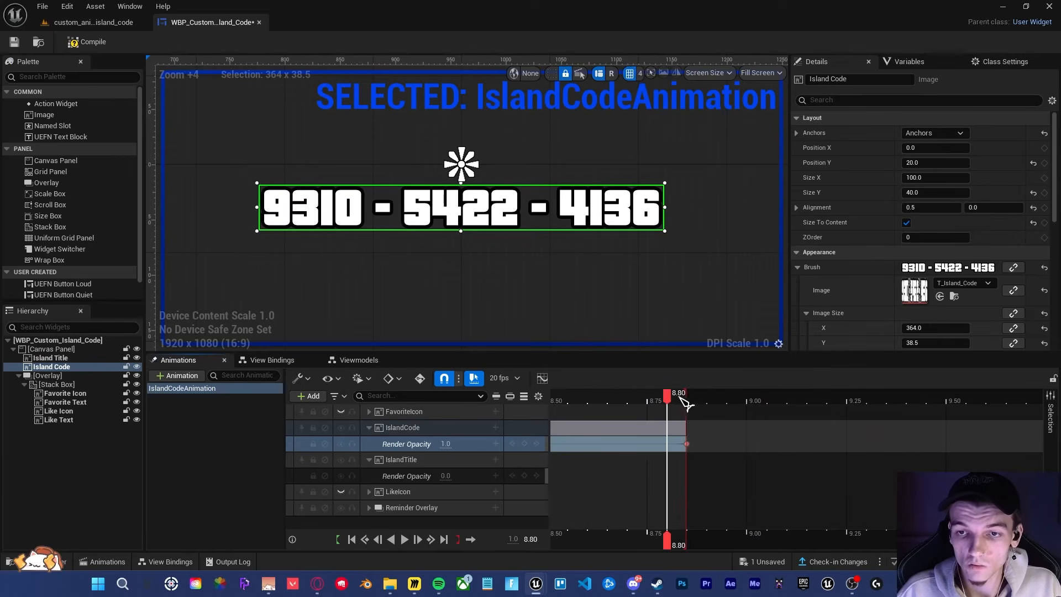
mouse_move(710, 401)
left_mouse_down()
mouse_move(769, 405)
mouse_move(632, 403)
mouse_move(787, 406)
left_mouse_up()
key("ctrl+v")
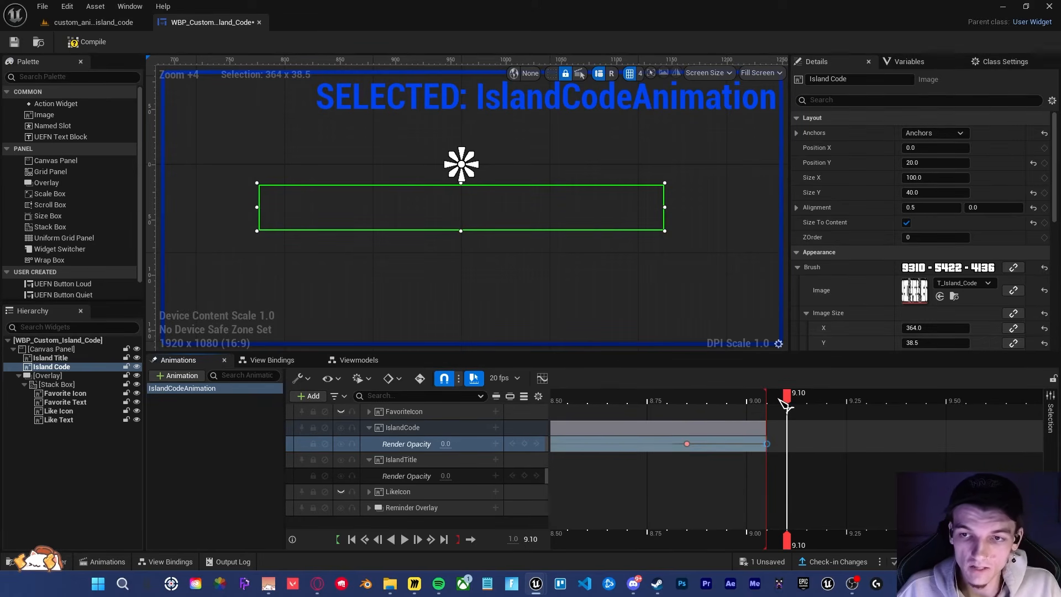
left_click(832, 445)
left_click_drag(790, 396, 767, 398)
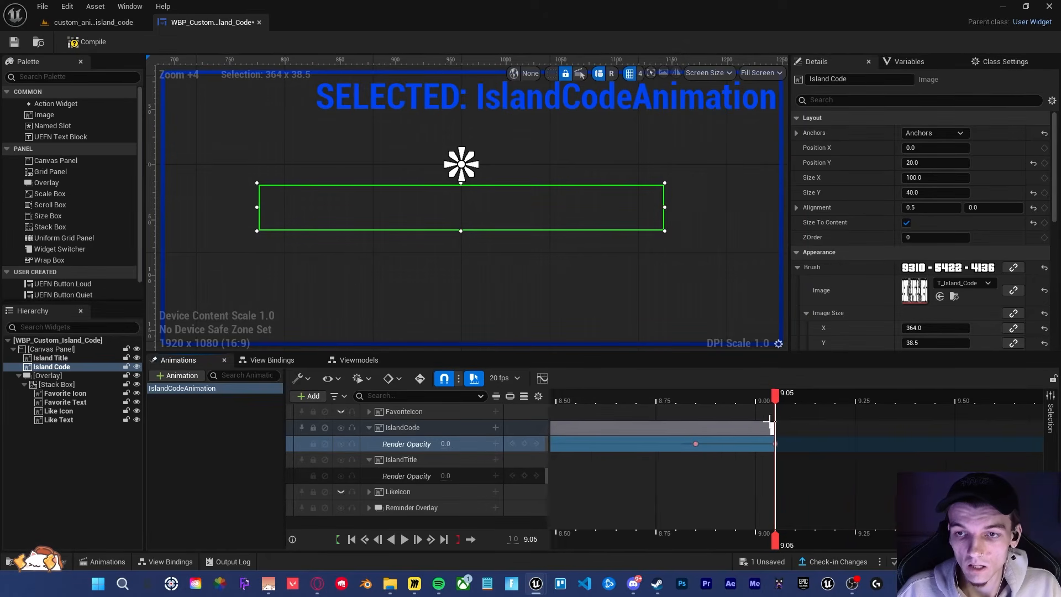
Step: Add an Island Code Render Opacity key of 0.0 at 9.50 seconds to extend the hidden ending
scroll(773, 421, "left", 10)
scroll(776, 422, "right", 12)
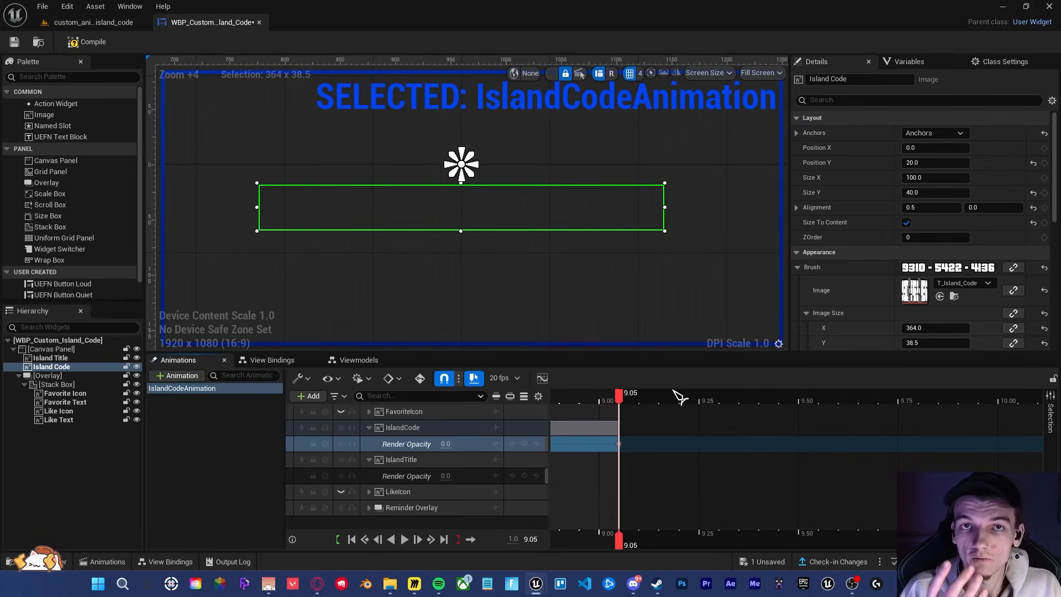
left_click_drag(620, 408, 799, 413)
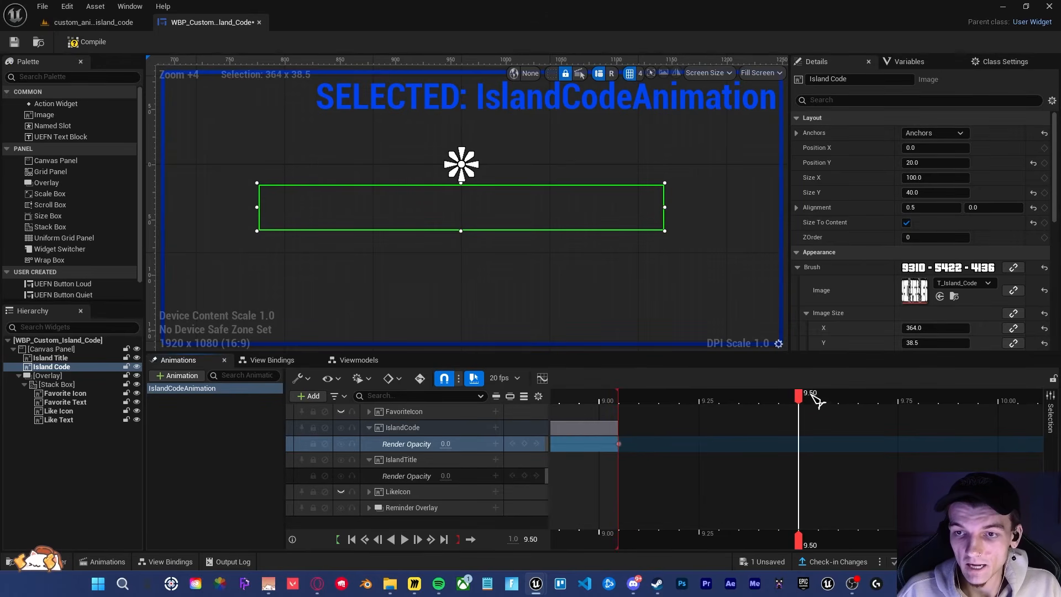
left_click(525, 444)
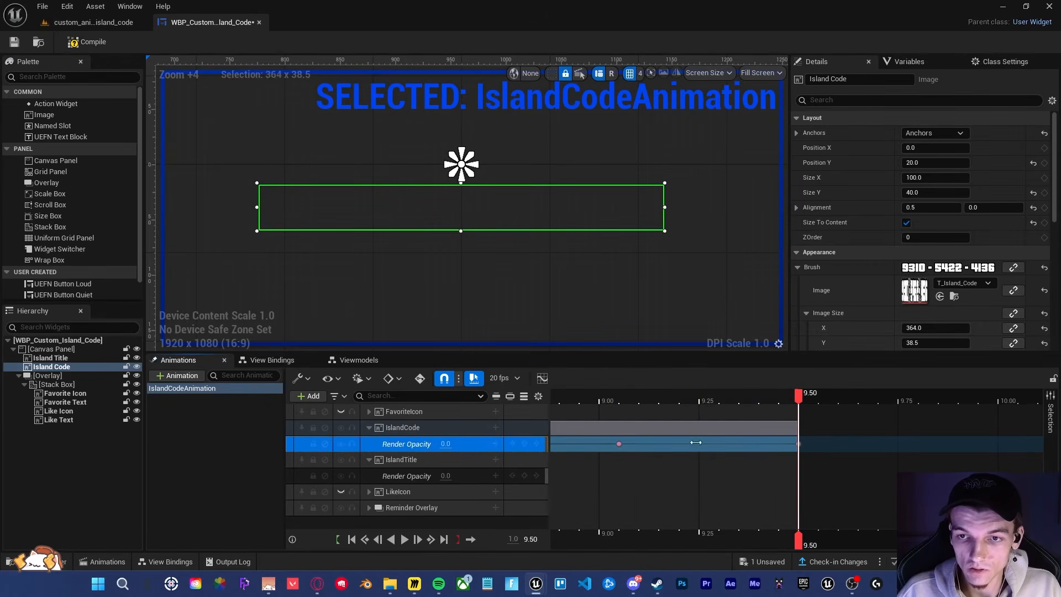
Step: Collapse the IslandTitle and IslandCode tracks and re-enable the hidden FavoriteIcon and LikeIcon tracks
scroll(748, 472, "down", 17, "ctrl")
scroll(735, 471, "up", 1, "ctrl")
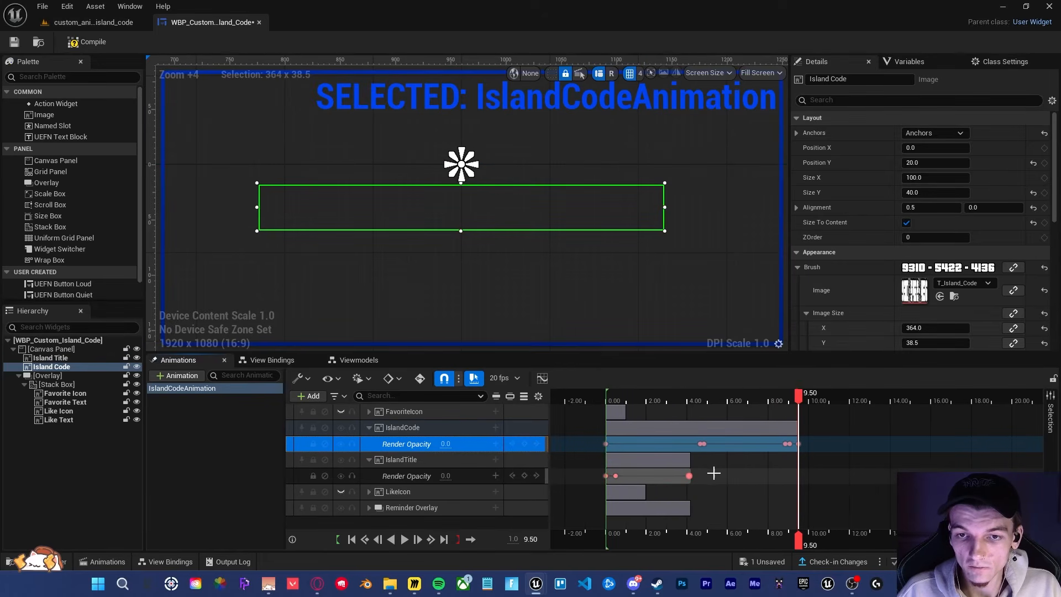
left_click(369, 459)
left_click(376, 428)
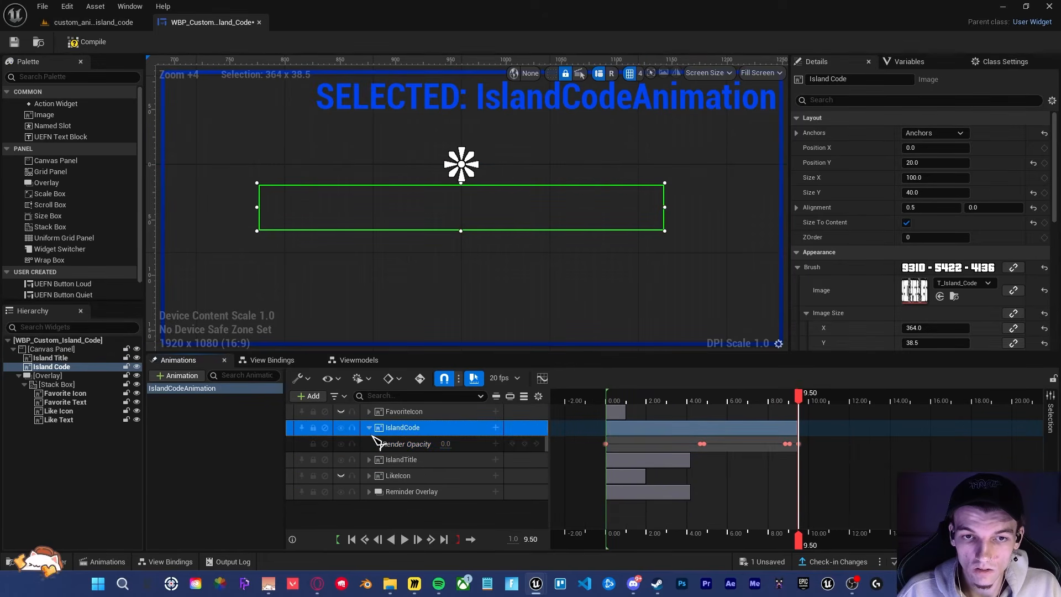
left_click(369, 428)
left_click(345, 412)
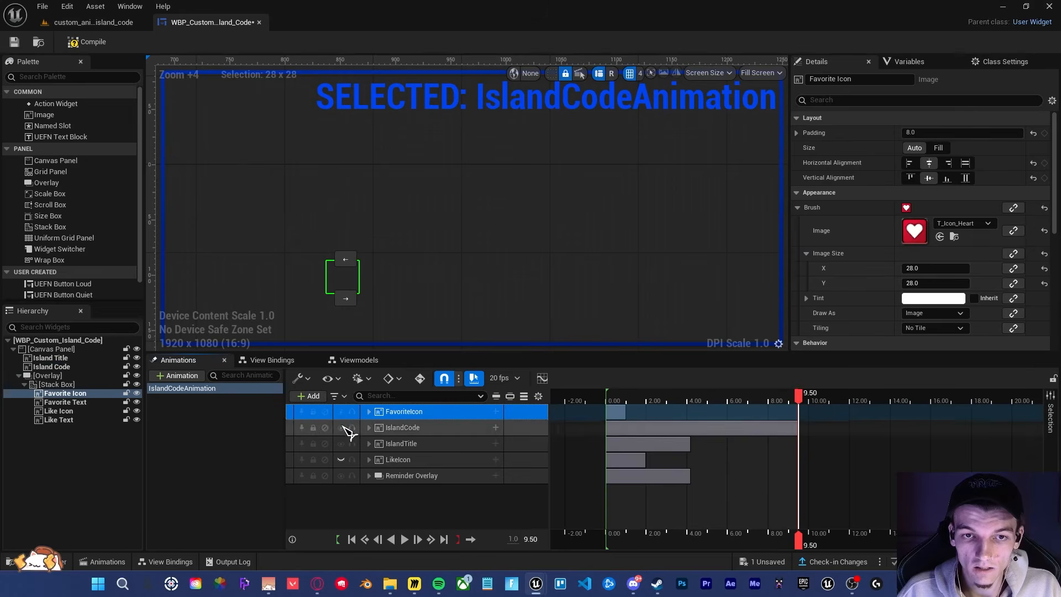
left_click(408, 502)
Step: Deselect the widget element and play the complete IslandCodeAnimation from its beginning
left_click_drag(662, 402, 607, 392)
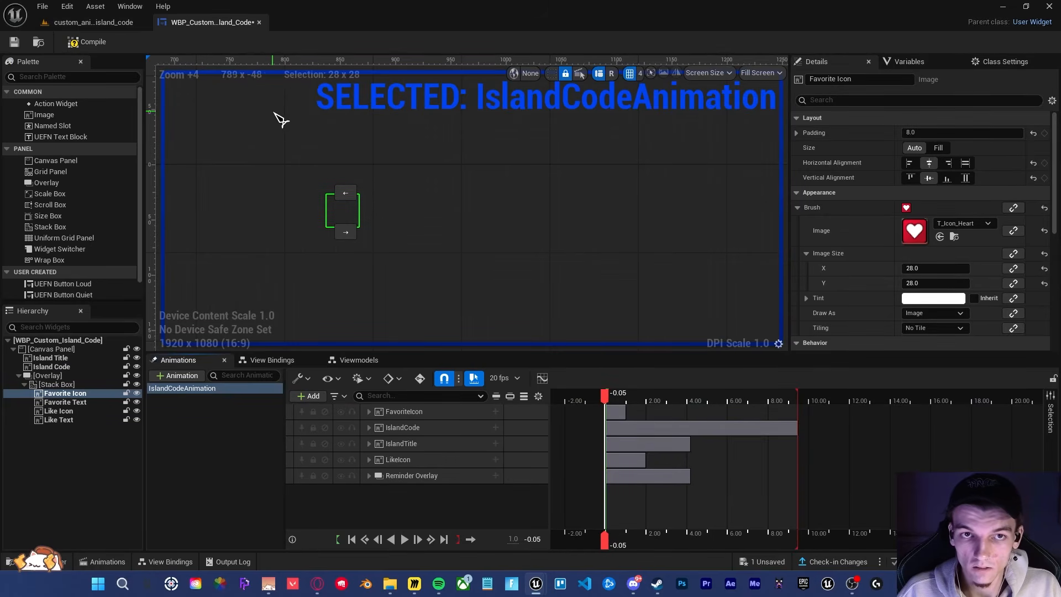
left_click(280, 118)
left_click(605, 397)
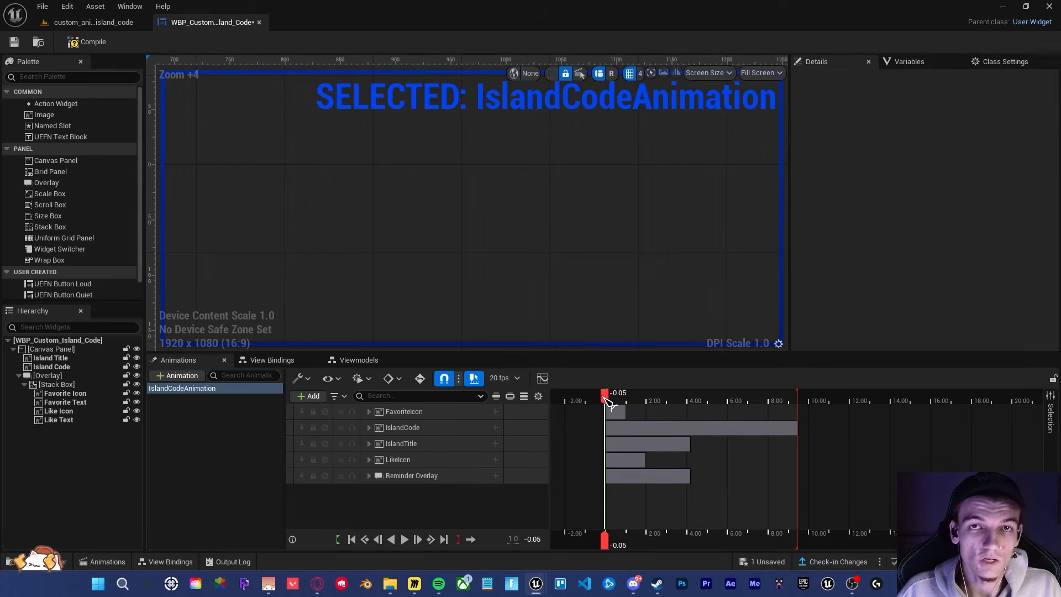
key("space")
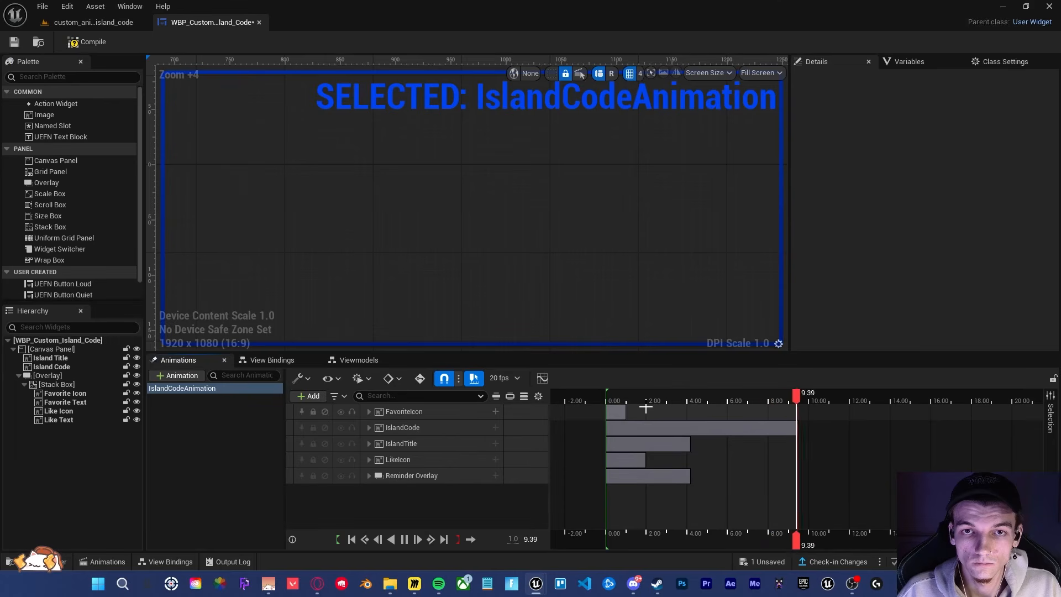
left_click(645, 407)
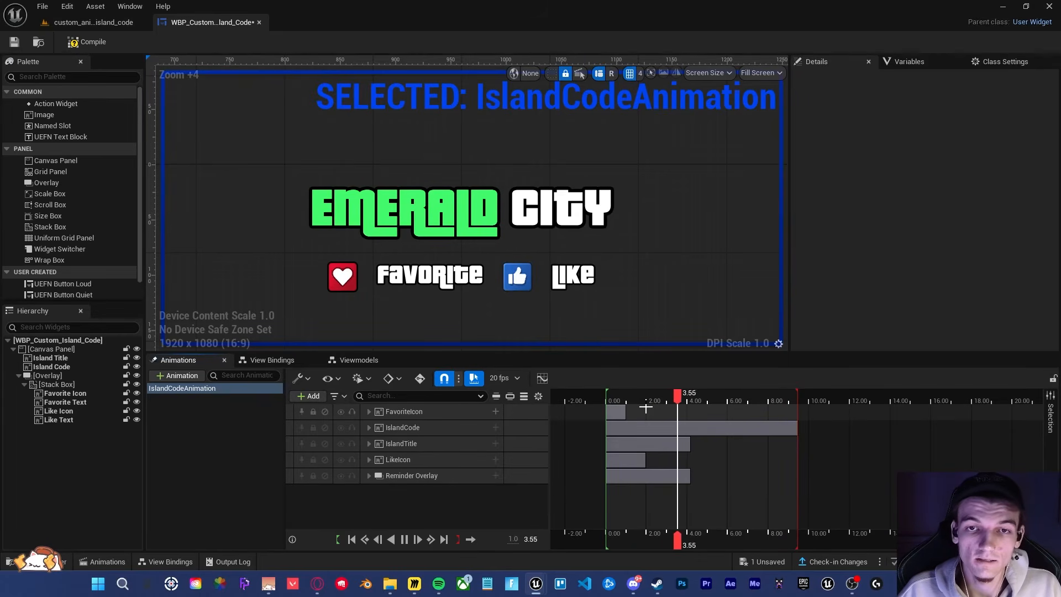
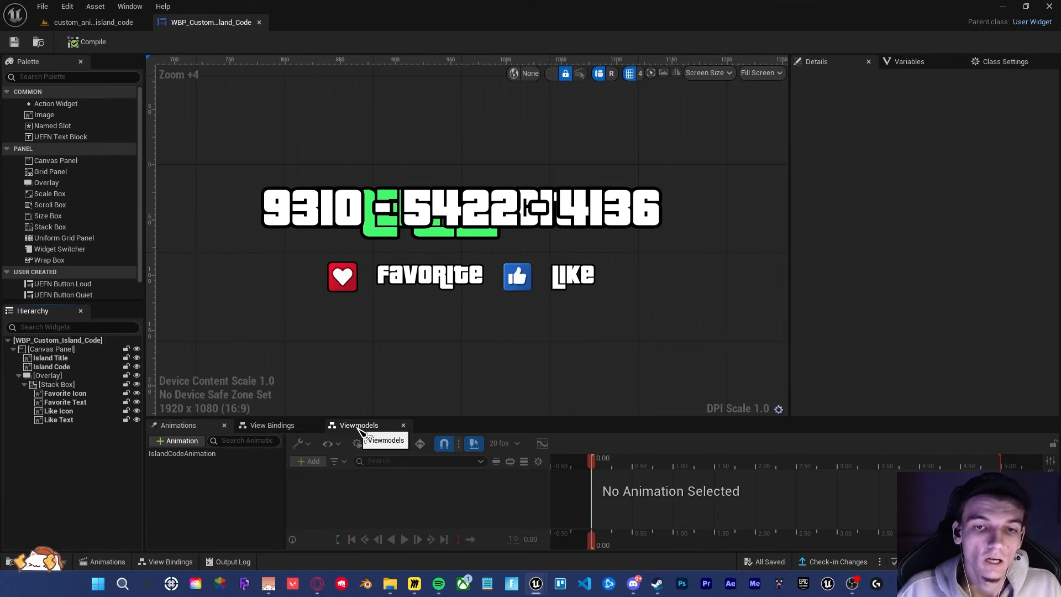
Step: Add the Device - Message View Model to the widget's viewmodels
left_click(359, 430)
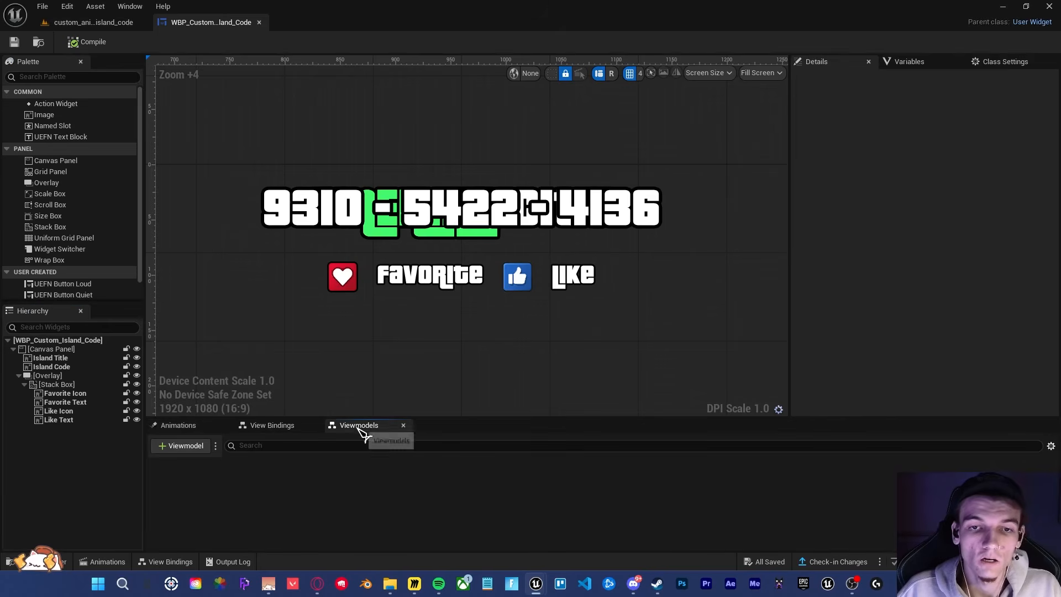
left_click(403, 425)
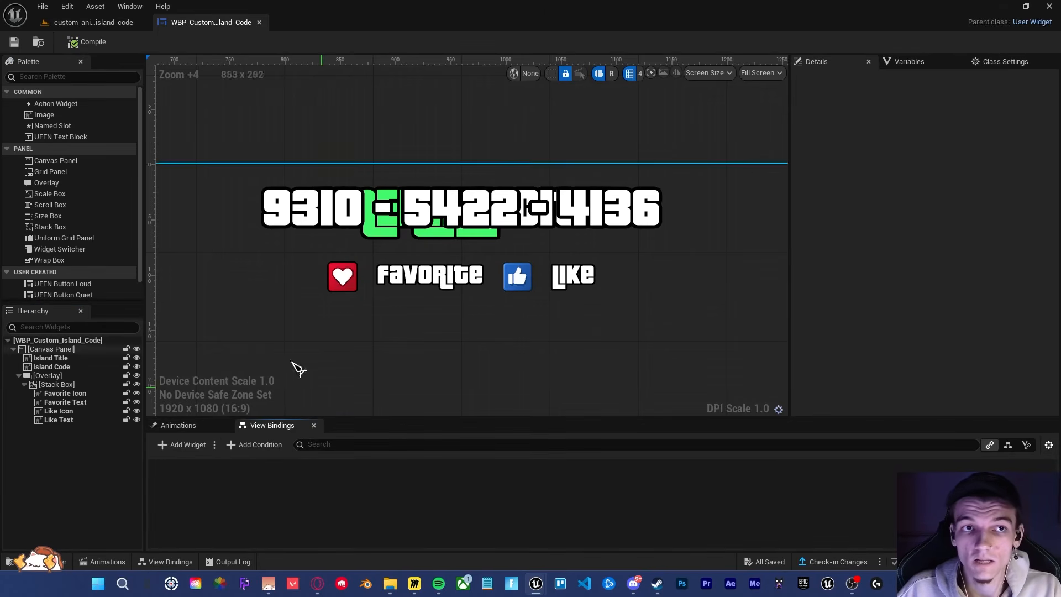
left_click(130, 6)
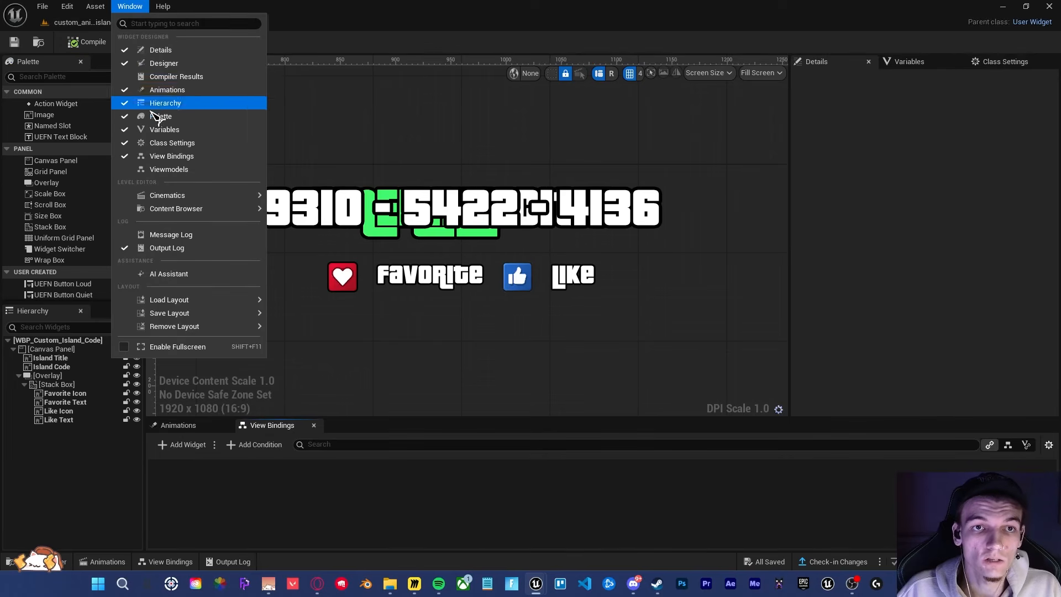
left_click(163, 169)
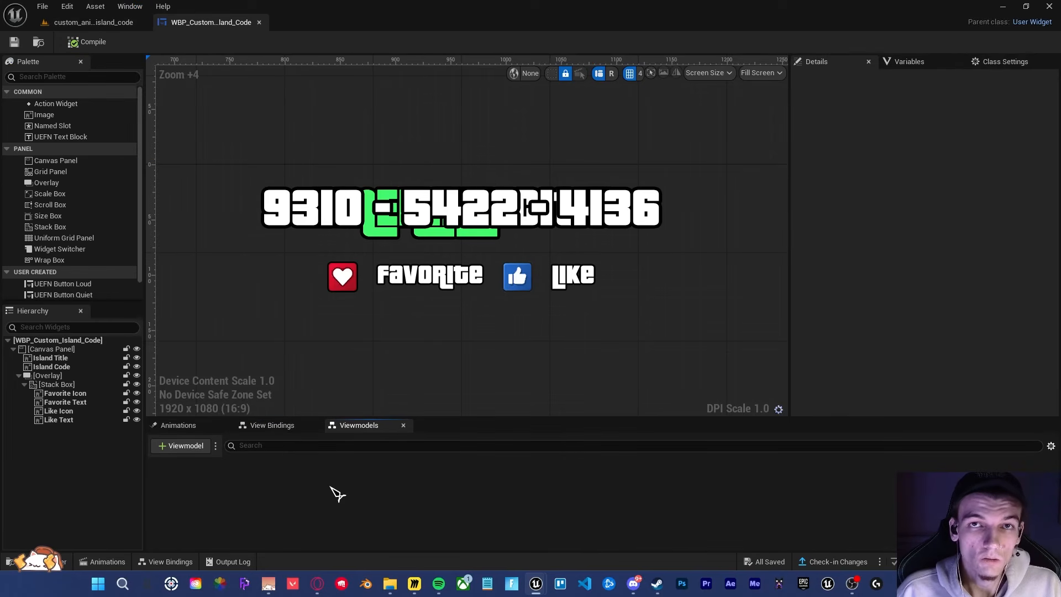
left_click(183, 447)
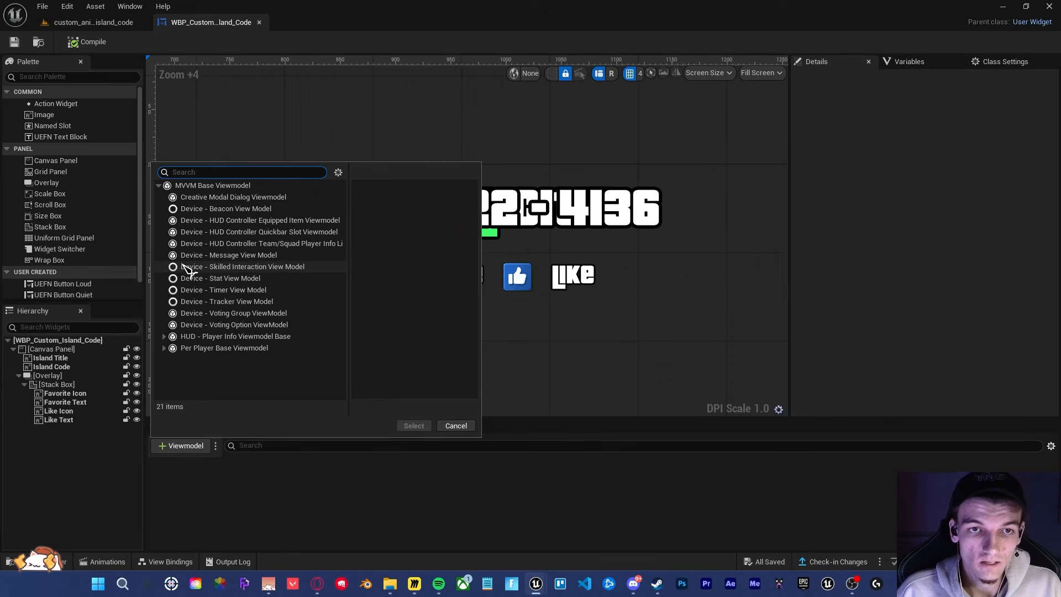
left_click(226, 256)
left_click(414, 426)
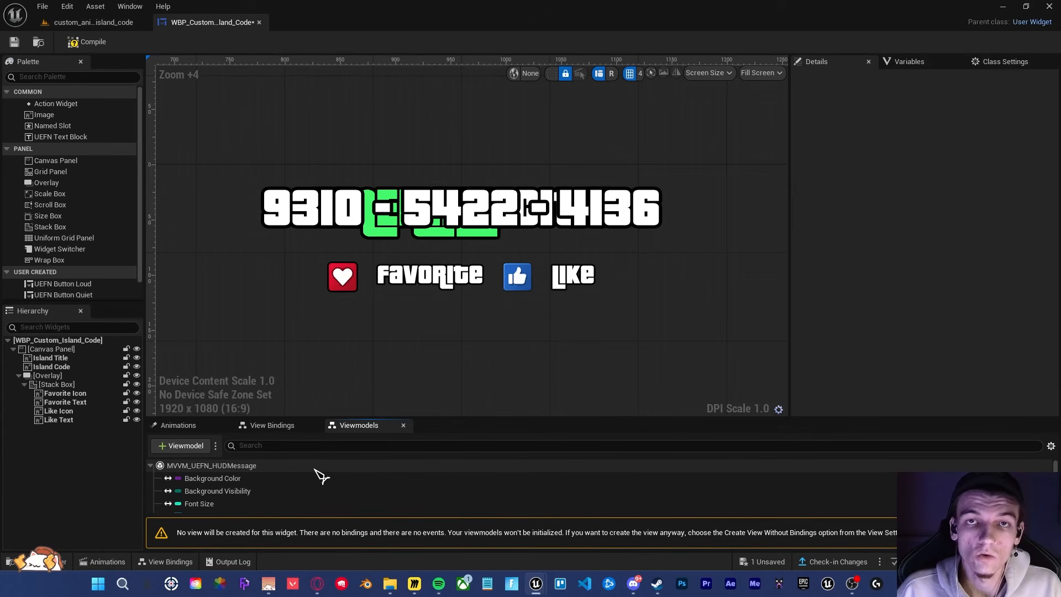
Step: Add a view binding condition on the widget that evaluates the Text field of MVVM_UEFN_HUDMessage
left_click(275, 430)
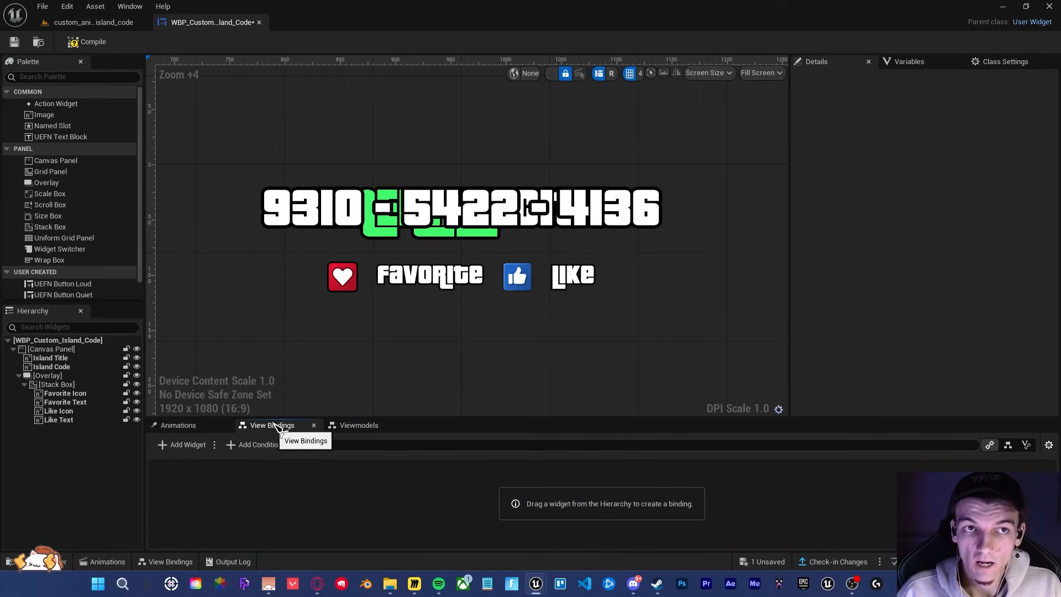
left_click(130, 6)
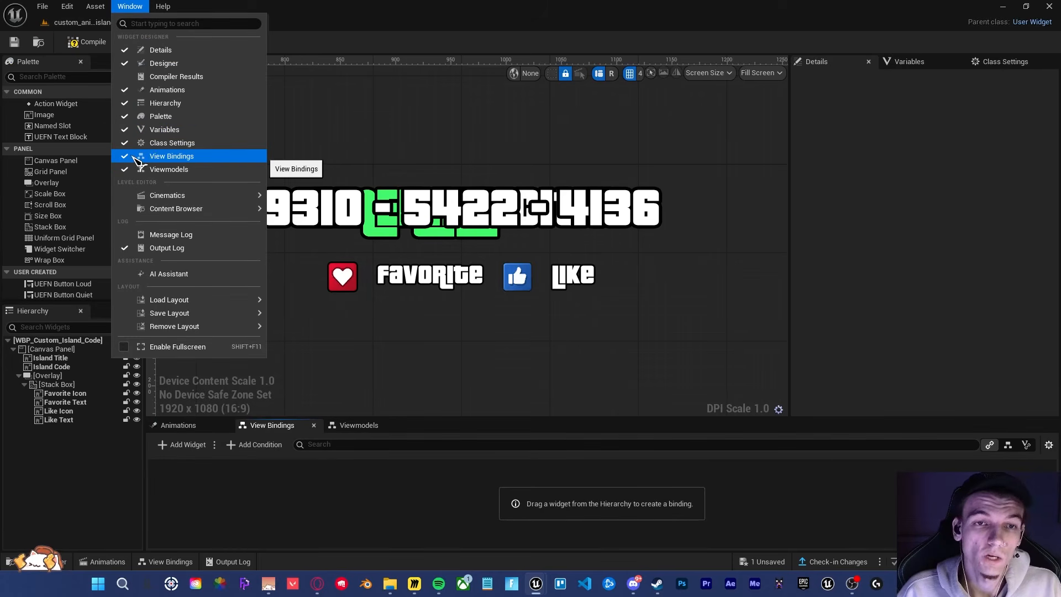
left_click(341, 481)
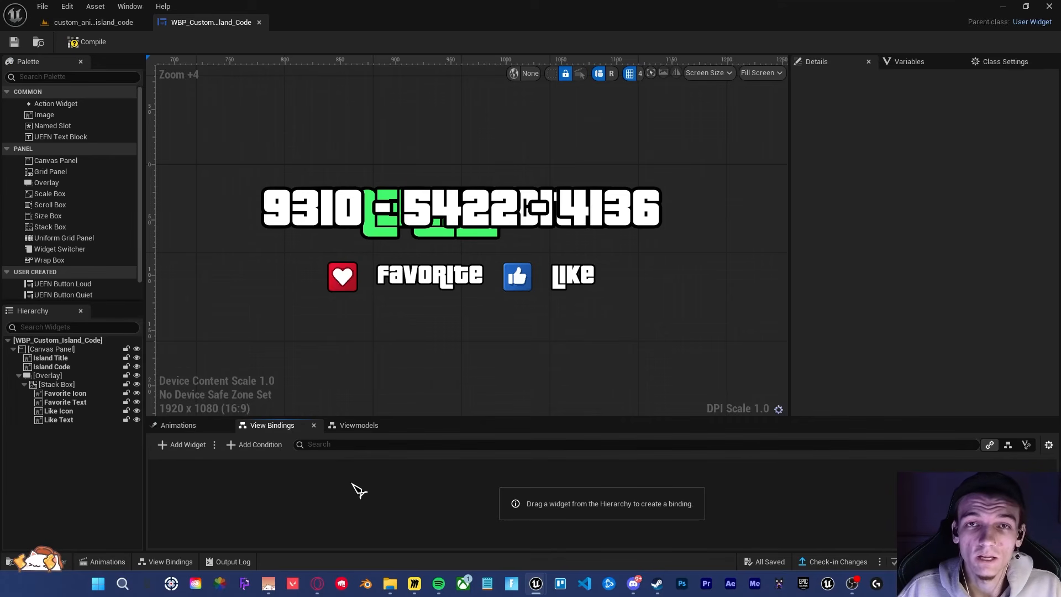
left_click(283, 487)
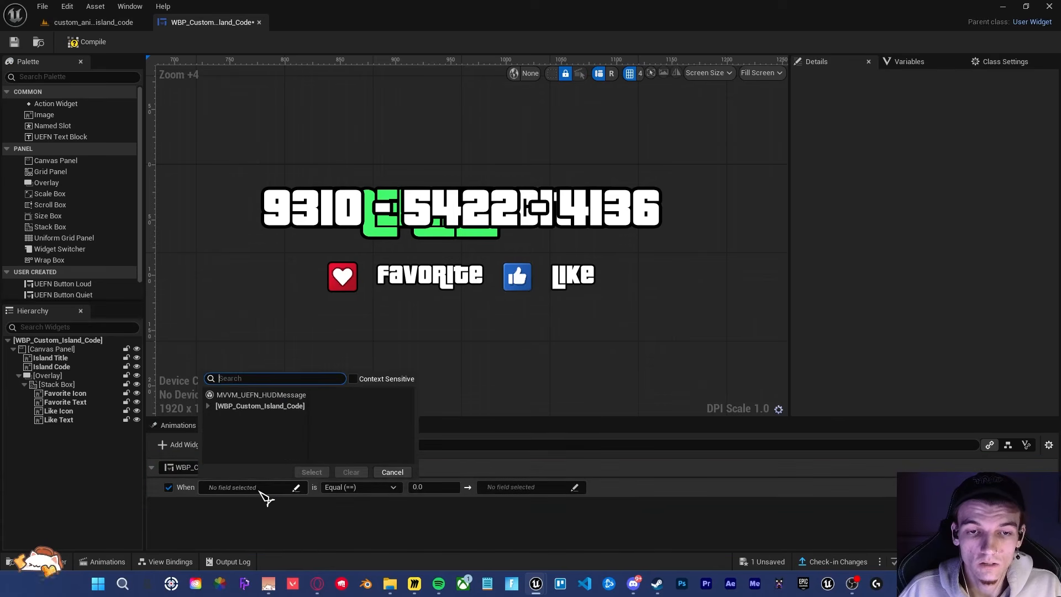
left_click(220, 397)
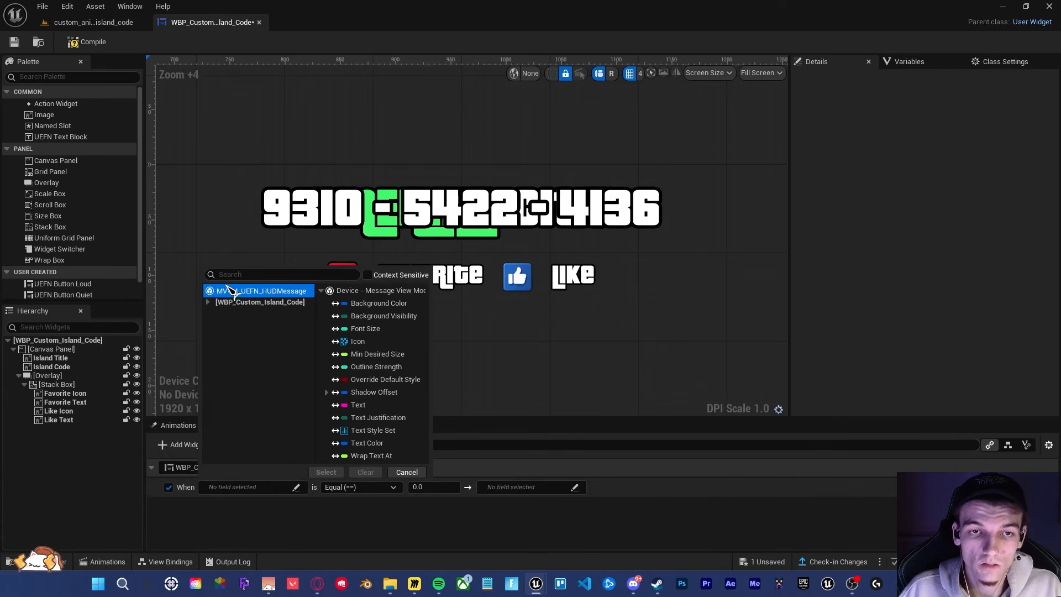
left_click(362, 404)
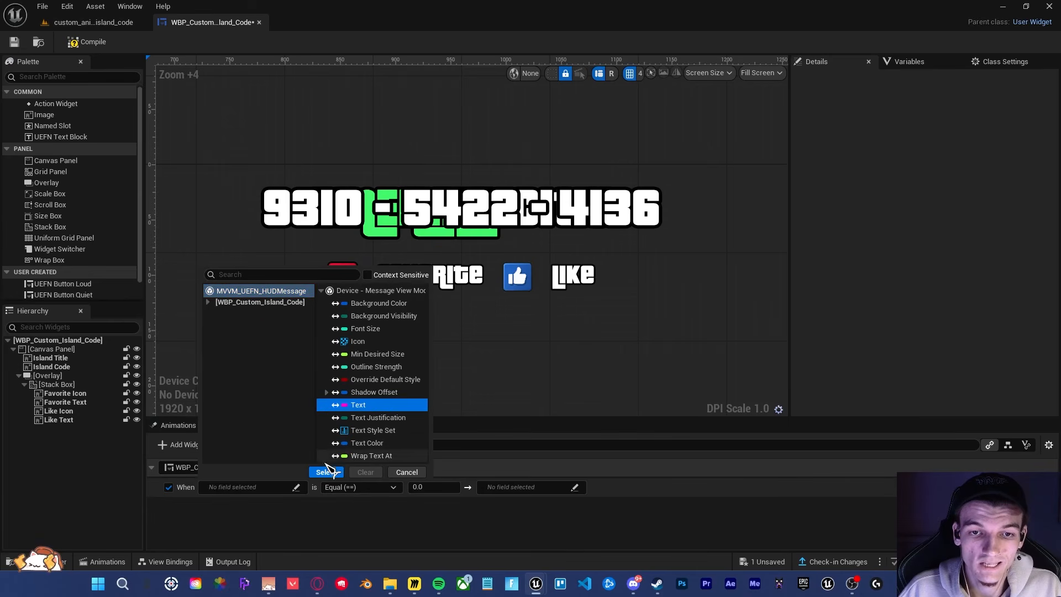
left_click(326, 472)
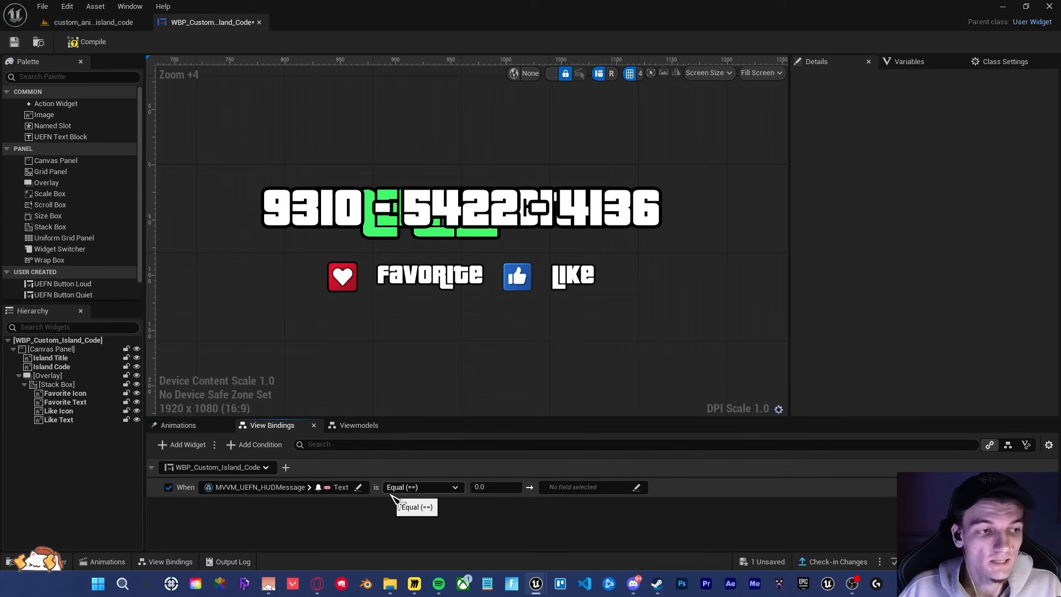
Step: Set the condition's resulting action to Queue Play Animation of WBP_Custom_Island_Code
left_click(578, 489)
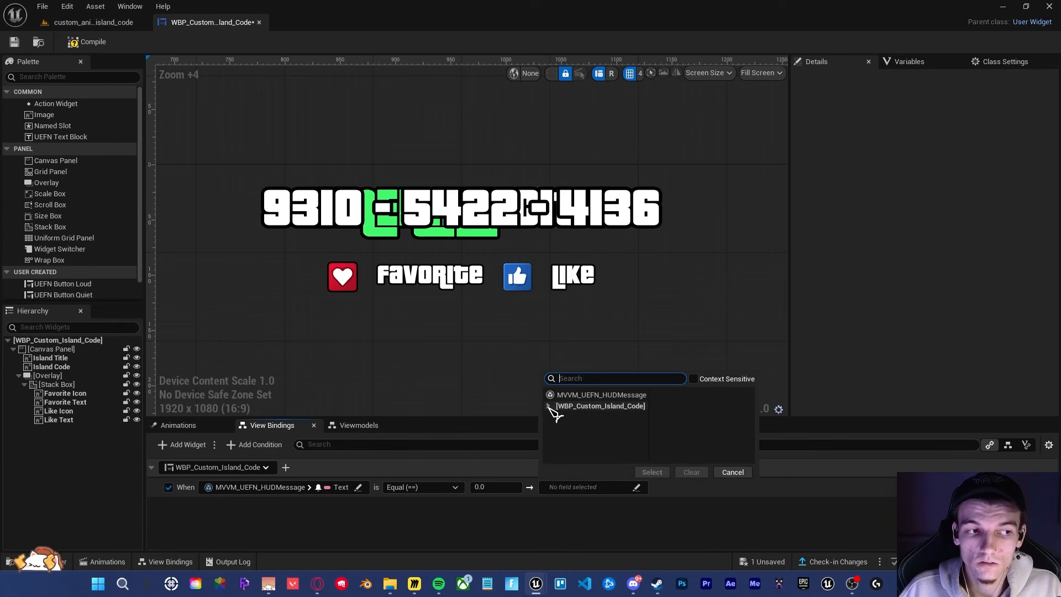
left_click(366, 492)
left_click(568, 491)
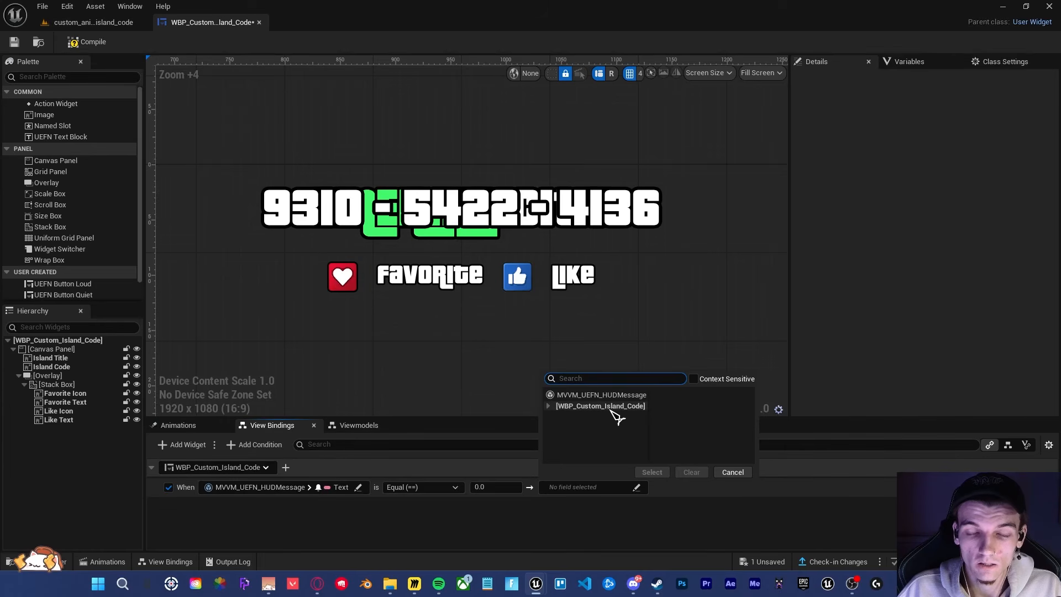
left_click(586, 407)
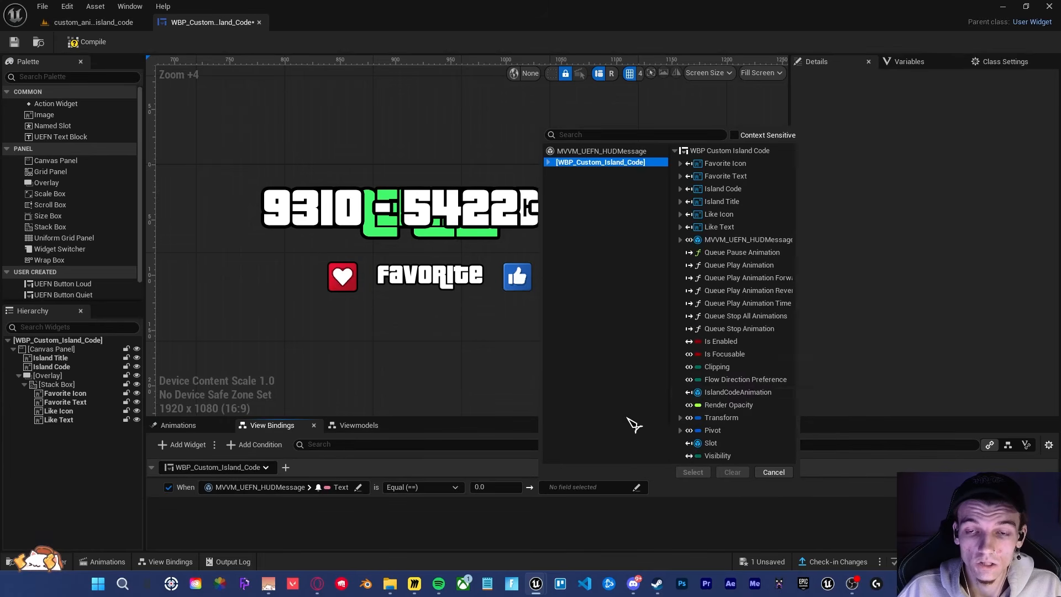
left_click(743, 265)
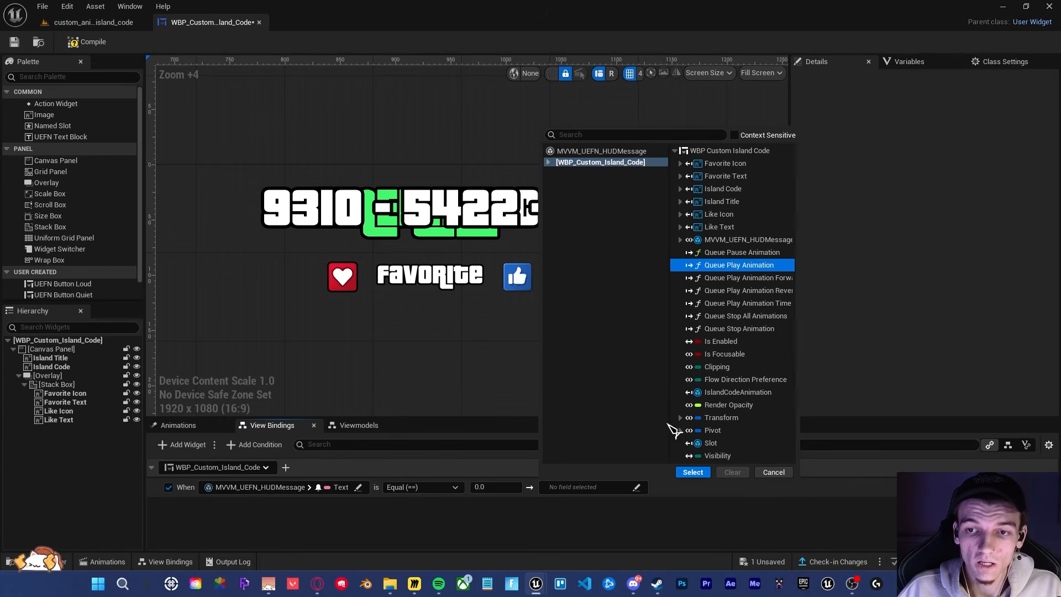
left_click(695, 473)
Step: Bind the Queue Play Animation action's In Animation argument to the widget's IslandCodeAnimation property
scroll(354, 461, "down", 1)
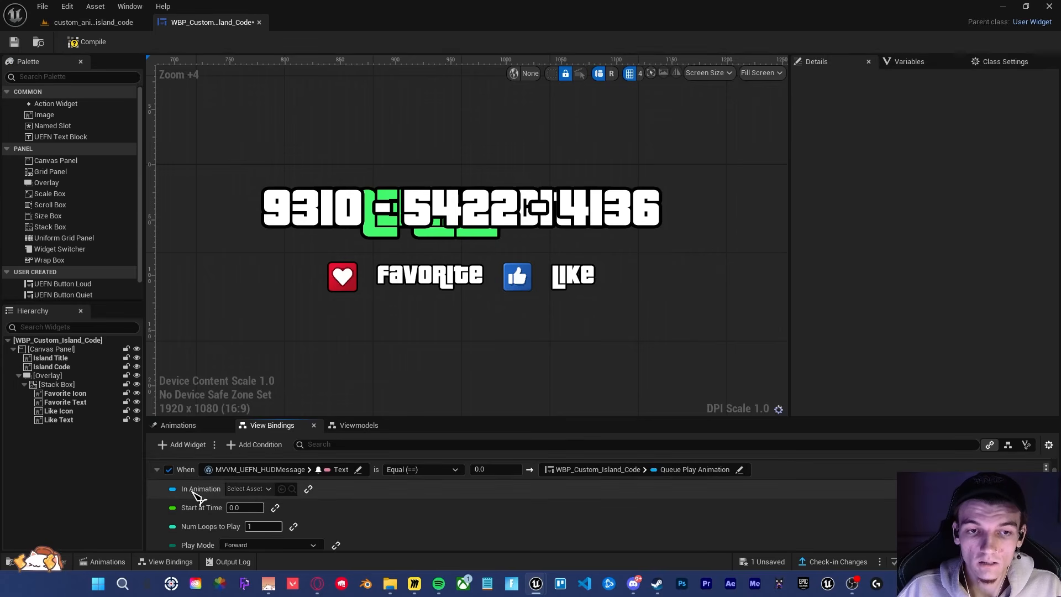
left_click(309, 490)
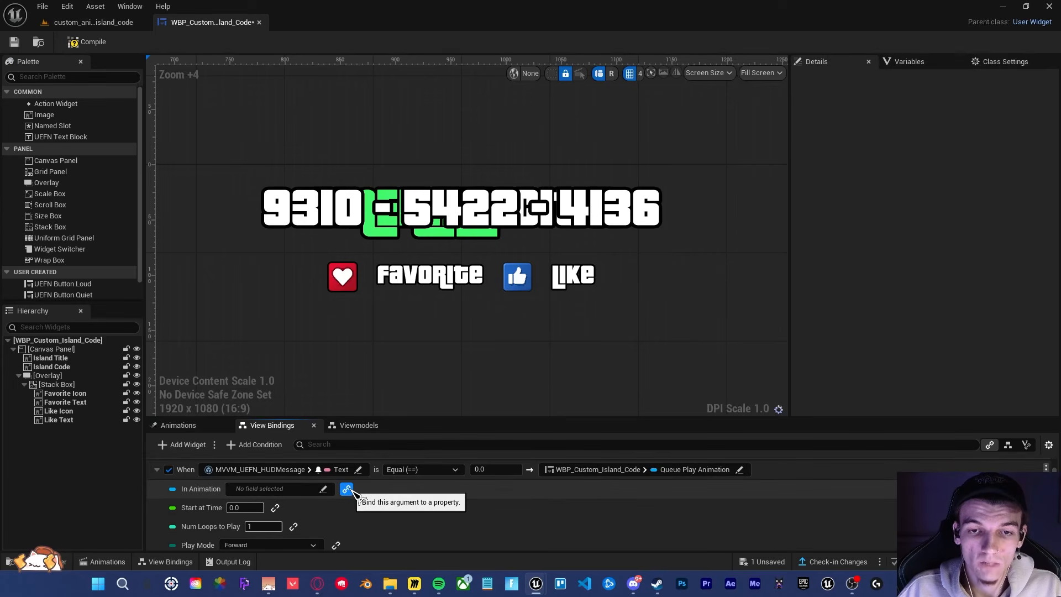
left_click(347, 490)
left_click(288, 408)
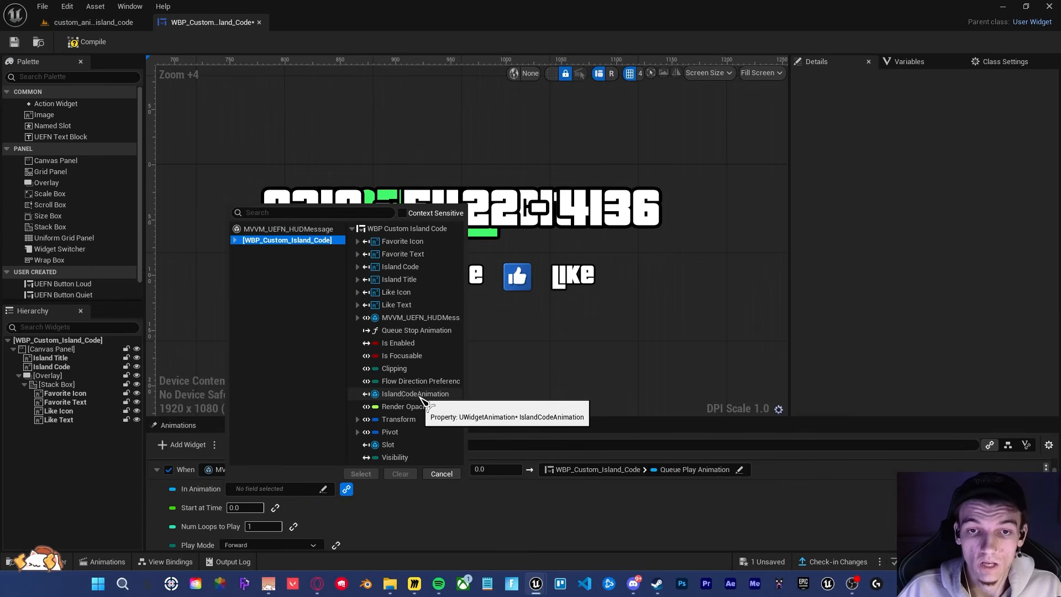
double_click(415, 393)
scroll(299, 497, "down", 1)
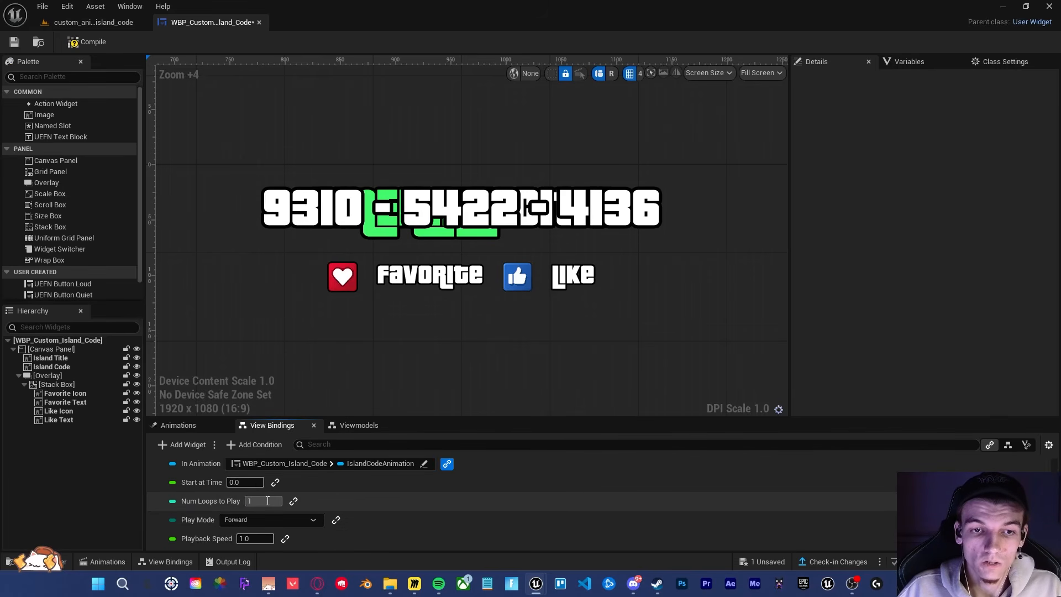
type("999999999999999999999999999999999999999999")
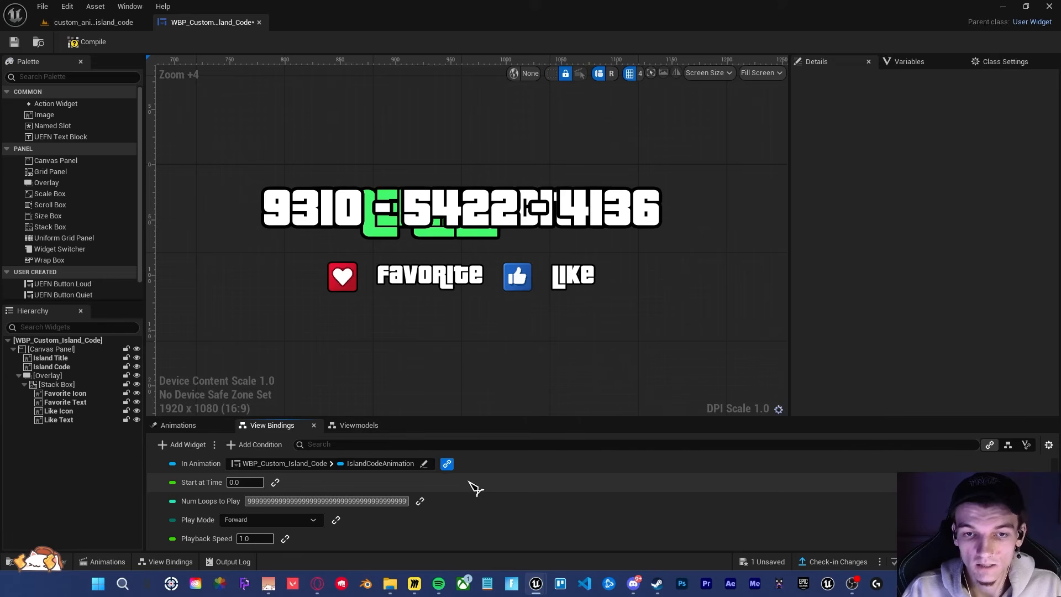
key("Return")
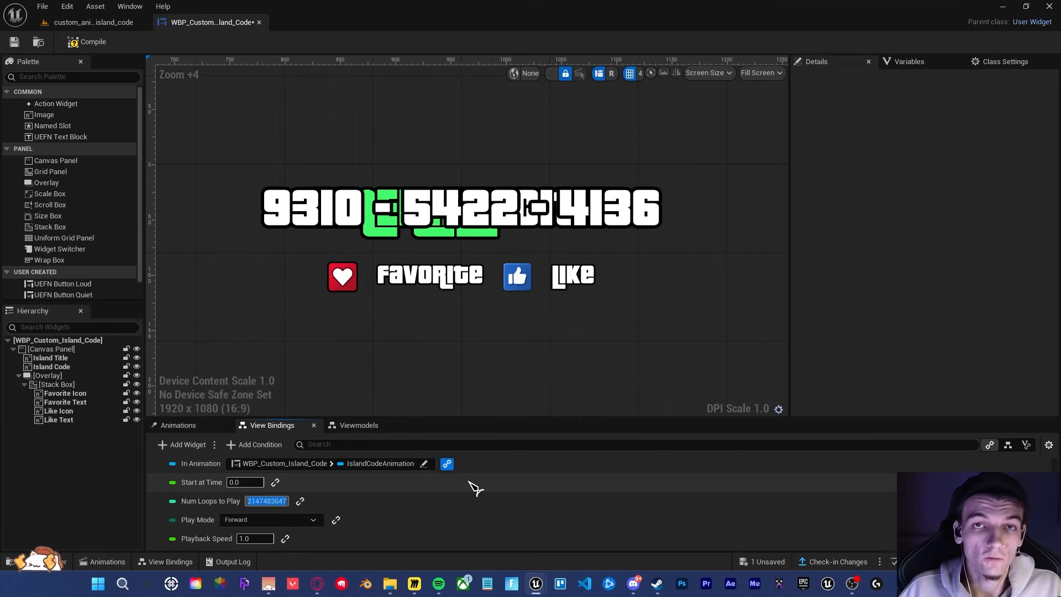
left_click(351, 504)
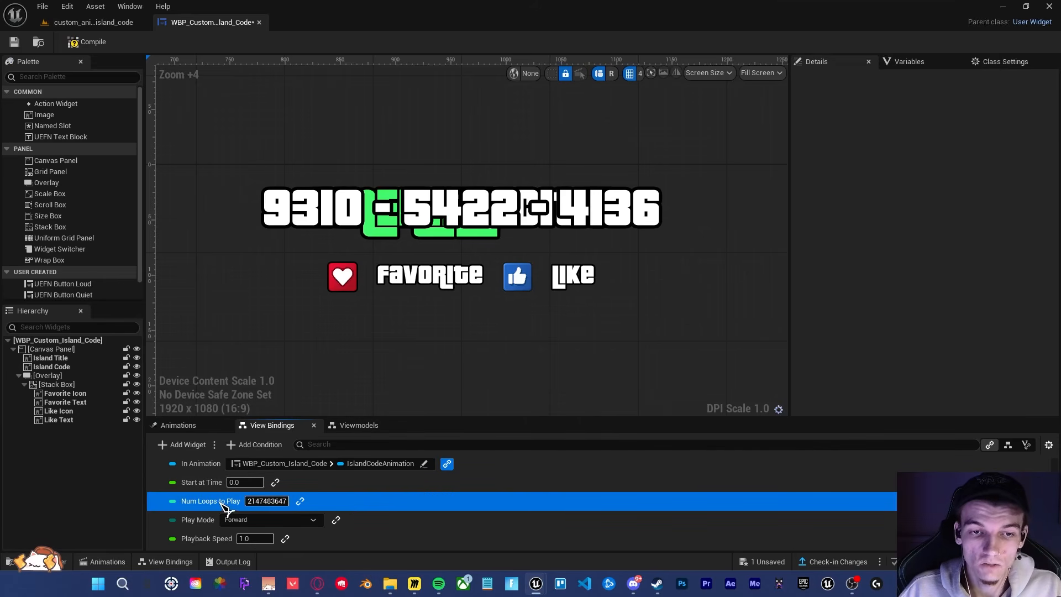
left_click(386, 521)
Step: Compile and save the WBP_Custom_Island_Code widget
scroll(408, 525, "up", 1)
left_click(89, 44)
left_click(15, 42)
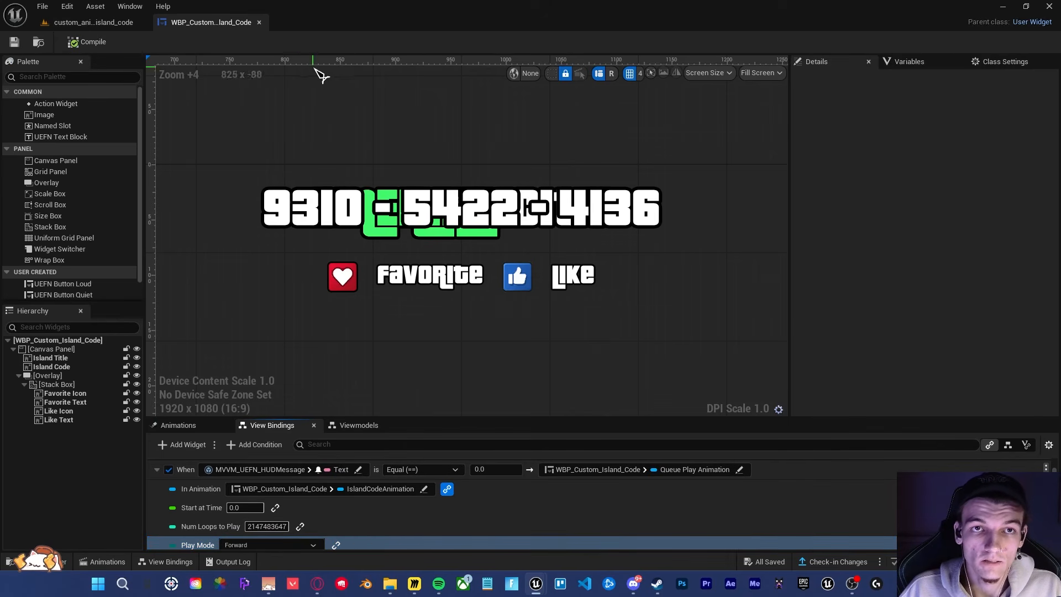
Step: Find the HUD Message Device among the project assets and place it in the level near the spawn pad
left_click(94, 22)
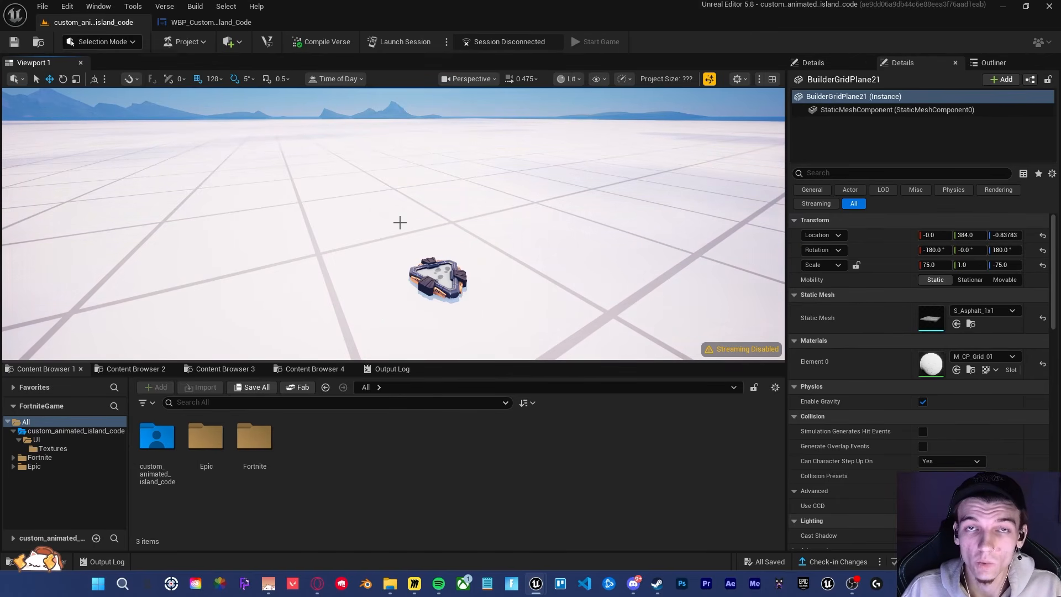
left_click(335, 403)
type("hud message device")
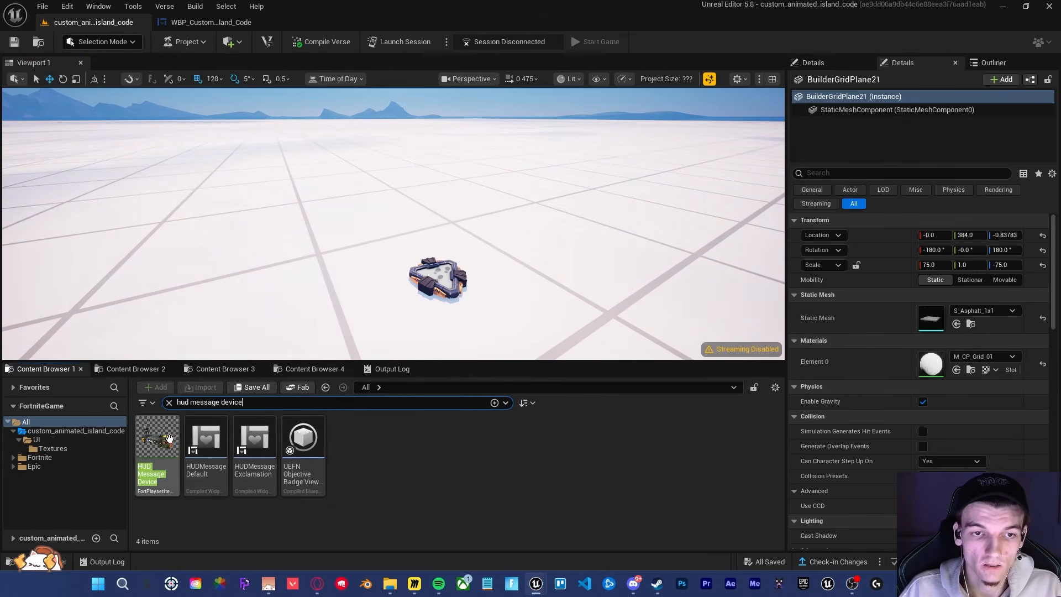
left_click_drag(158, 439, 389, 234)
right_click_drag(370, 263, 345, 265)
Step: Clear the Play Sound asset of the HUD Message Device
scroll(983, 376, "down", 4)
left_click(1011, 361)
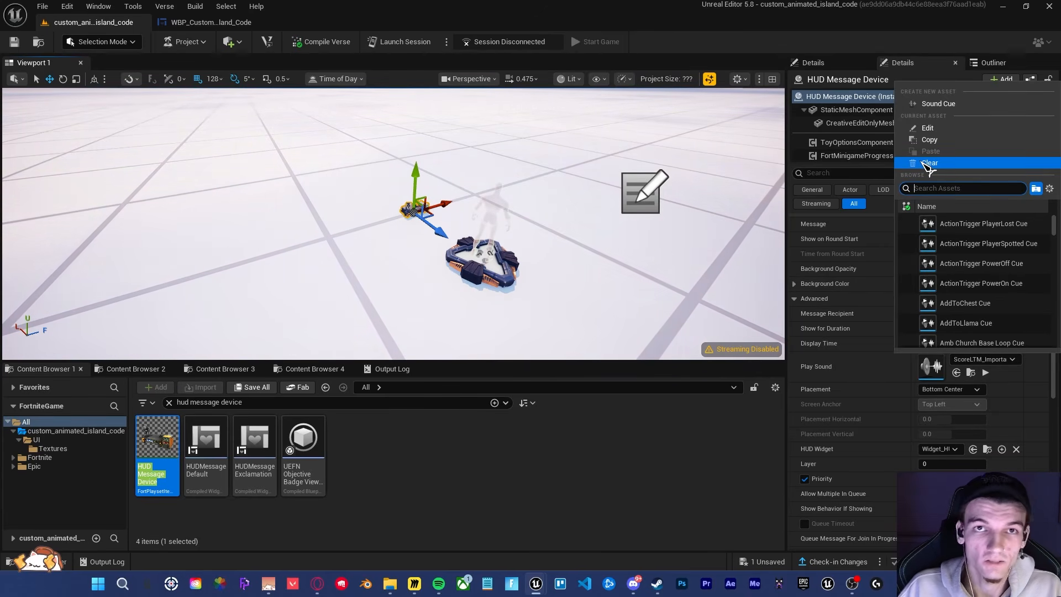
left_click(927, 163)
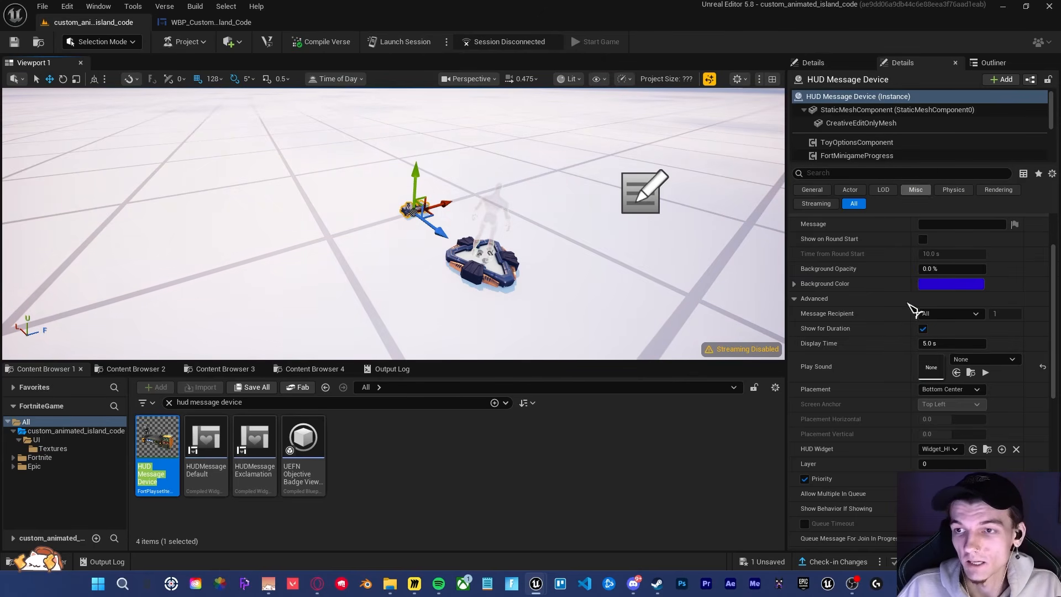
Step: Set the HUD Message Device's Placement to Custom and its Screen Anchor to Top Center
scroll(907, 359, "down", 2)
left_click(976, 336)
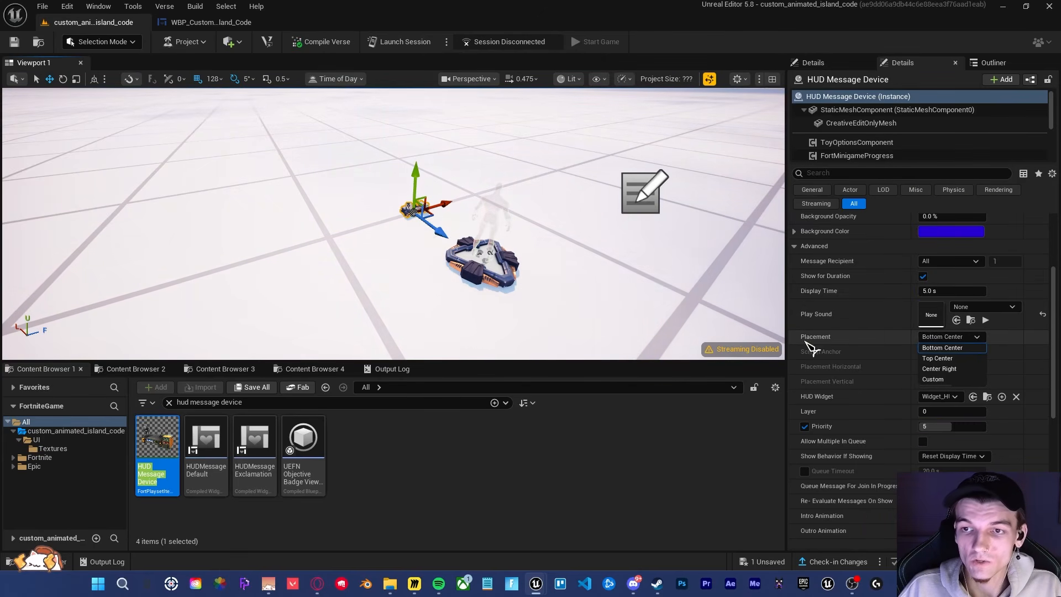
left_click(940, 379)
left_click(960, 356)
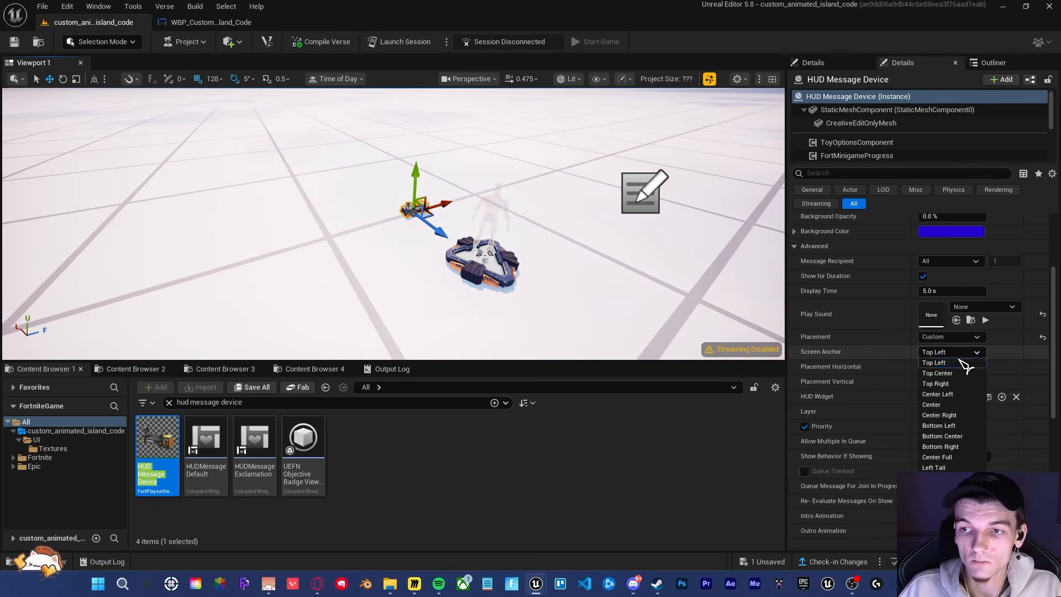
left_click(939, 373)
Step: Assign WBP_Custom_Island_Code from the project's UI folder as the device's HUD Widget
left_click(213, 23)
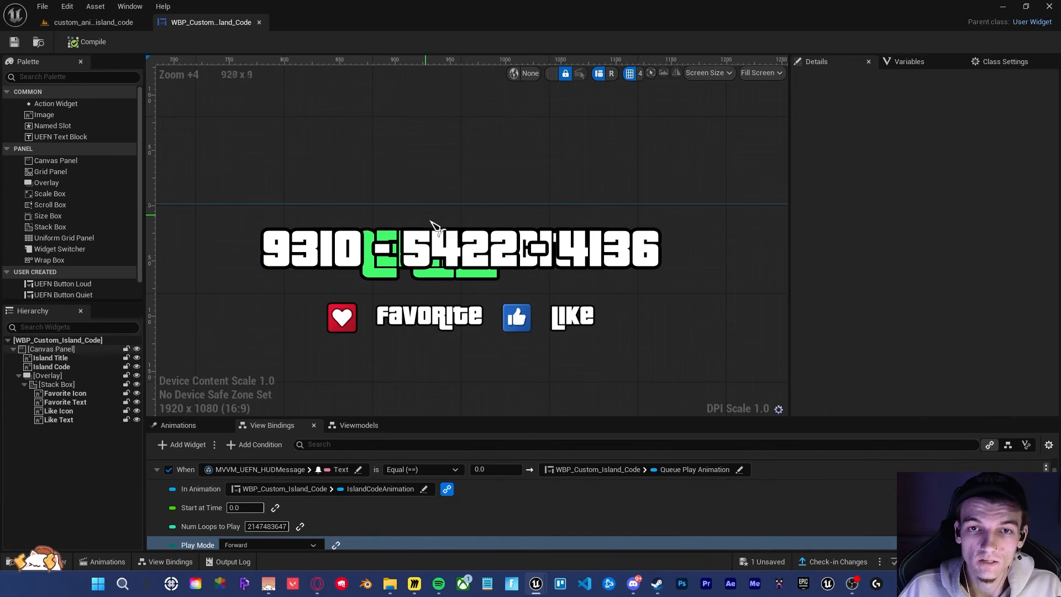
left_click(91, 22)
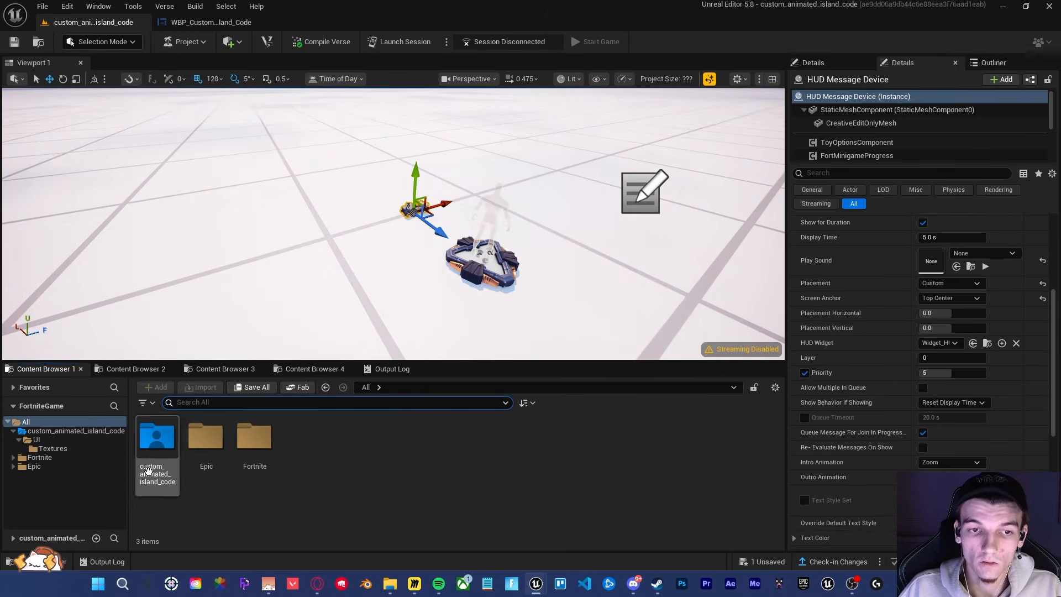
double_click(147, 455)
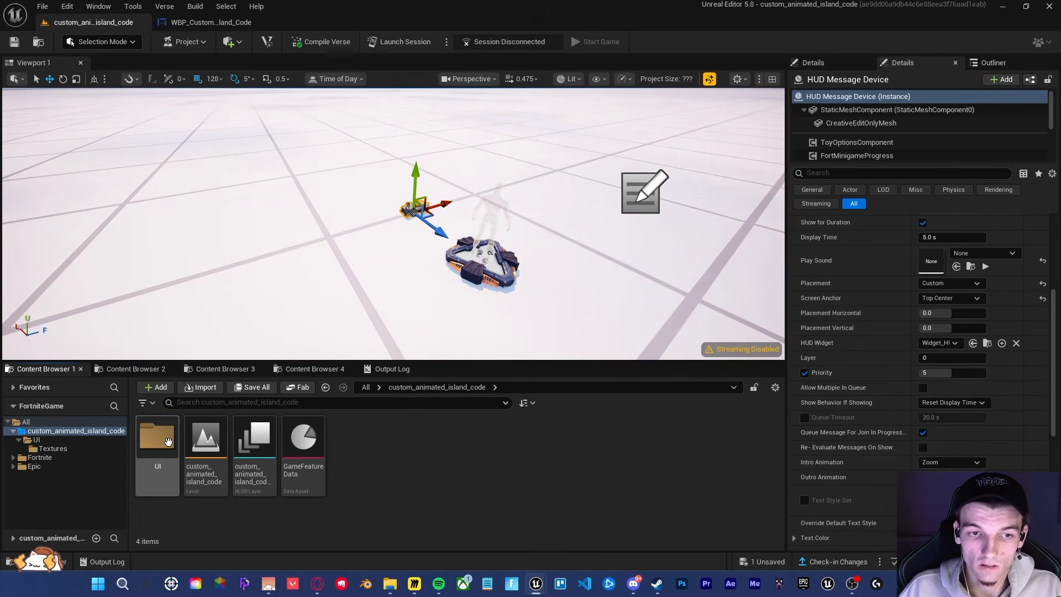
double_click(157, 447)
left_click_drag(205, 440, 939, 343)
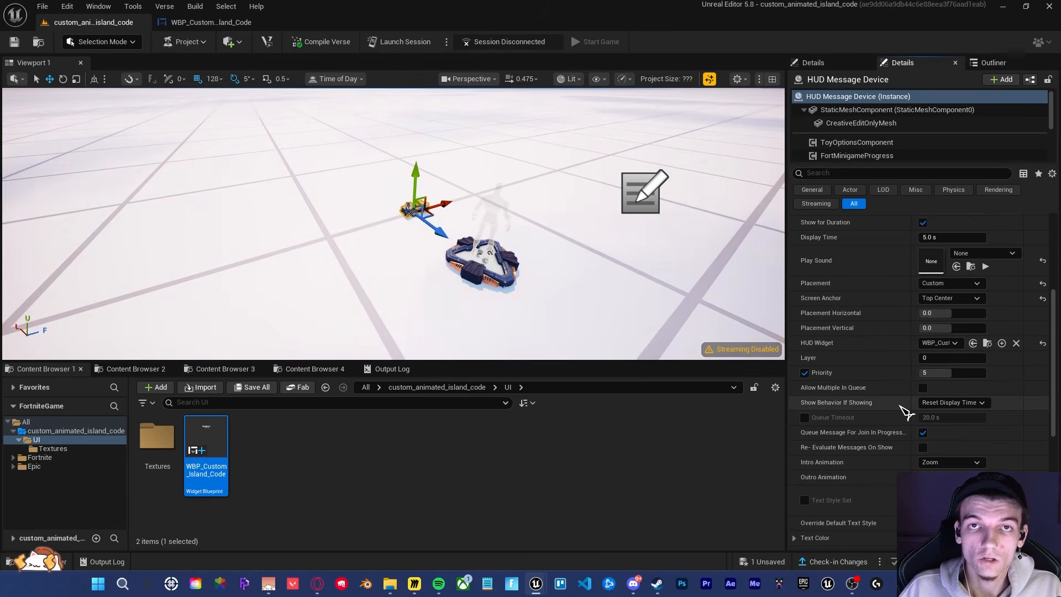
Step: Set Show Behavior If Showing to Ignore and both Intro Animation and Outro Animation to None on the HUD Message Device
left_click(948, 402)
left_click(939, 432)
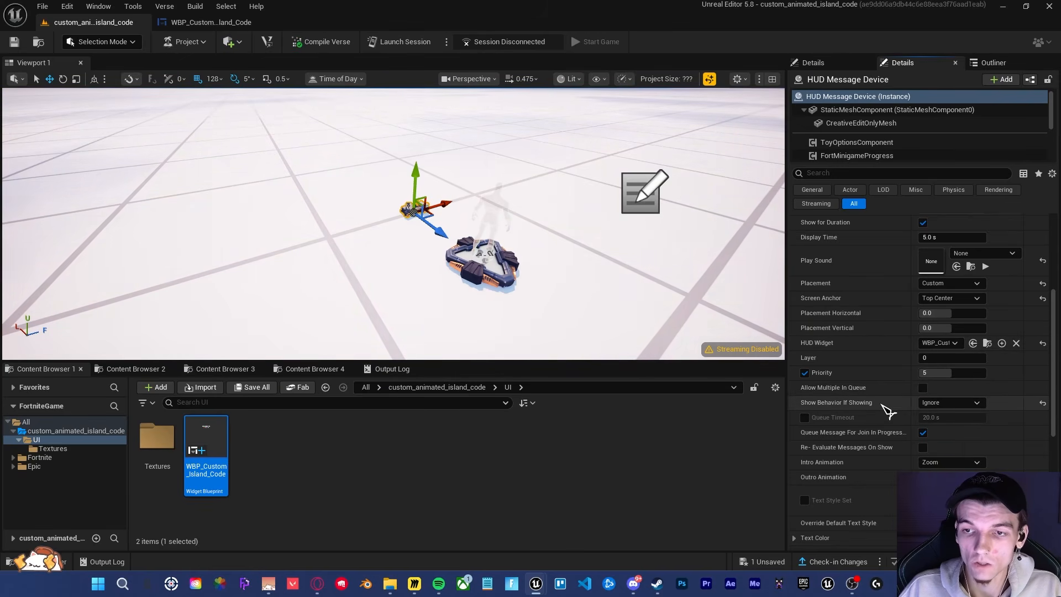
scroll(888, 411, "down", 2)
left_click(950, 392)
left_click(931, 403)
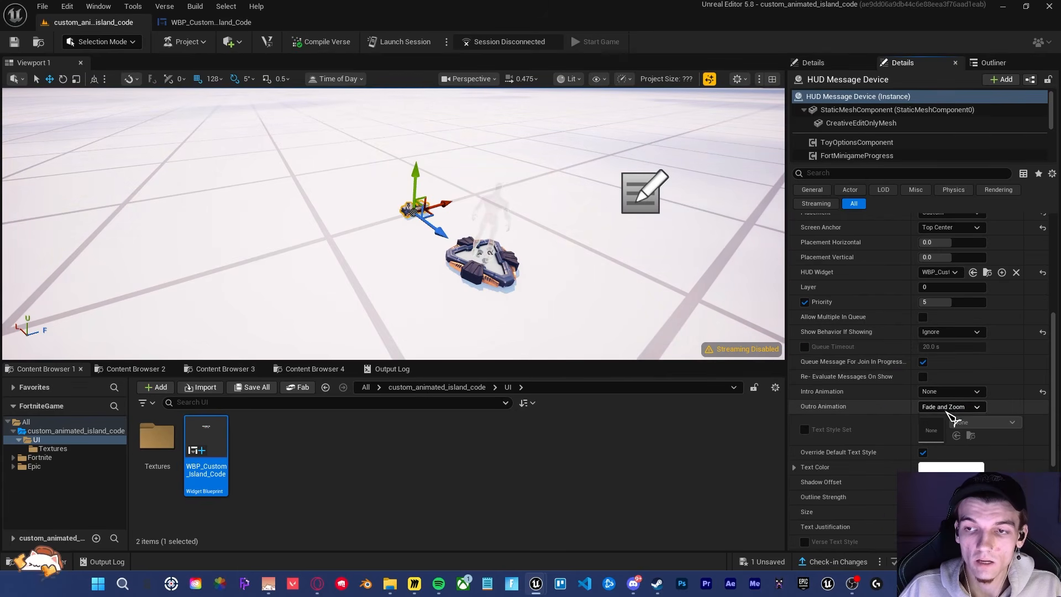
left_click(949, 407)
left_click(943, 437)
Step: Turn off Show for Duration on the HUD Message Device
scroll(878, 404, "up", 8)
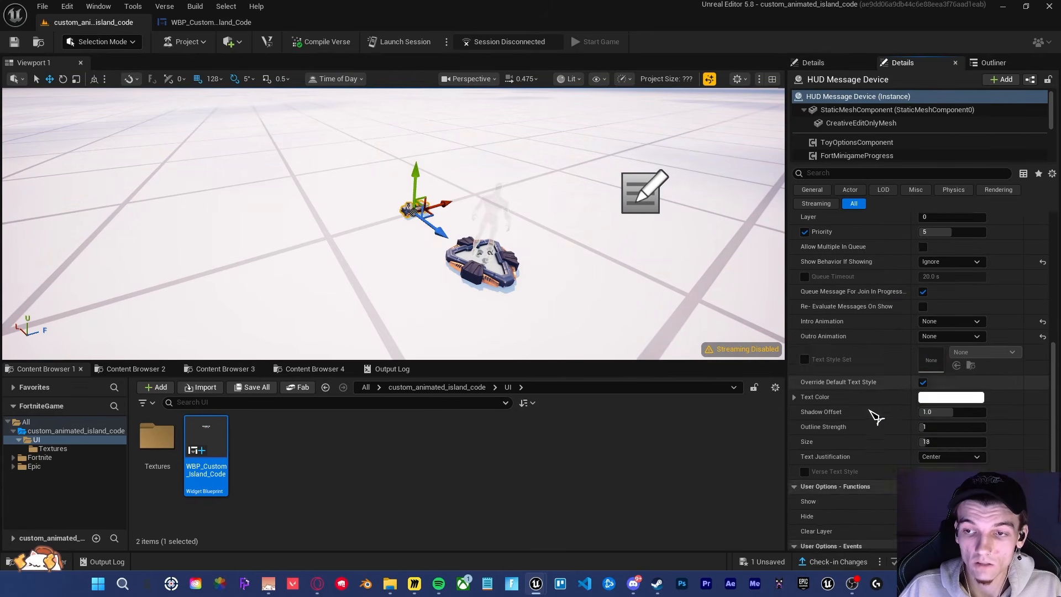
left_click(922, 371)
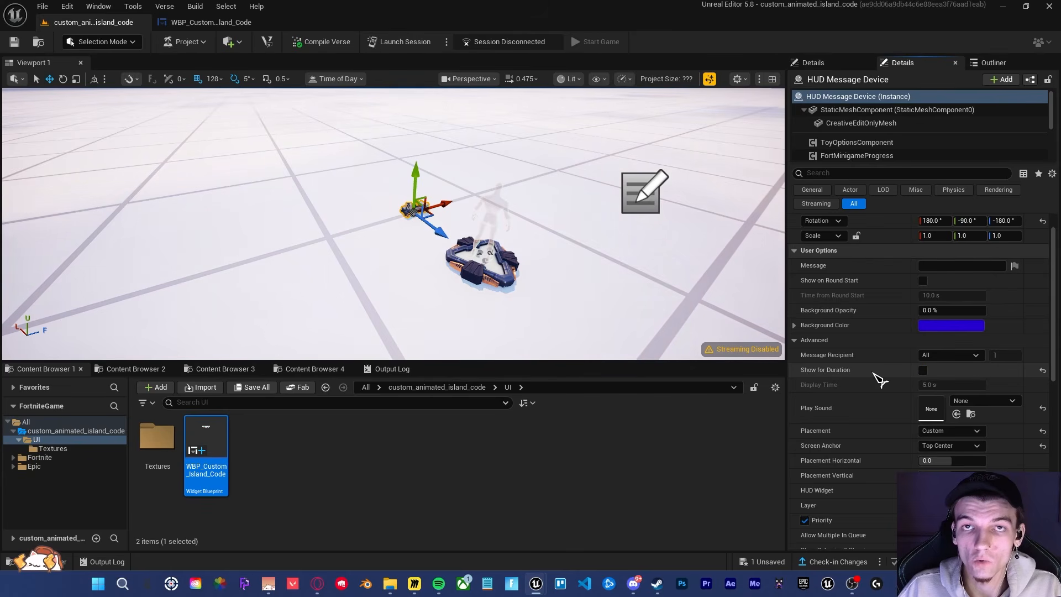
scroll(879, 380, "up", 1)
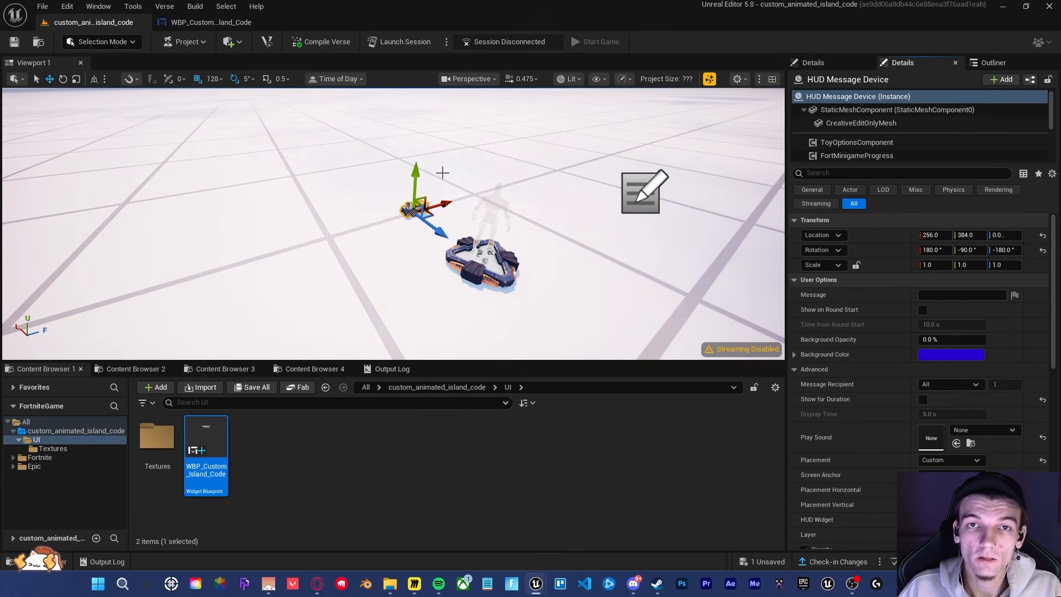